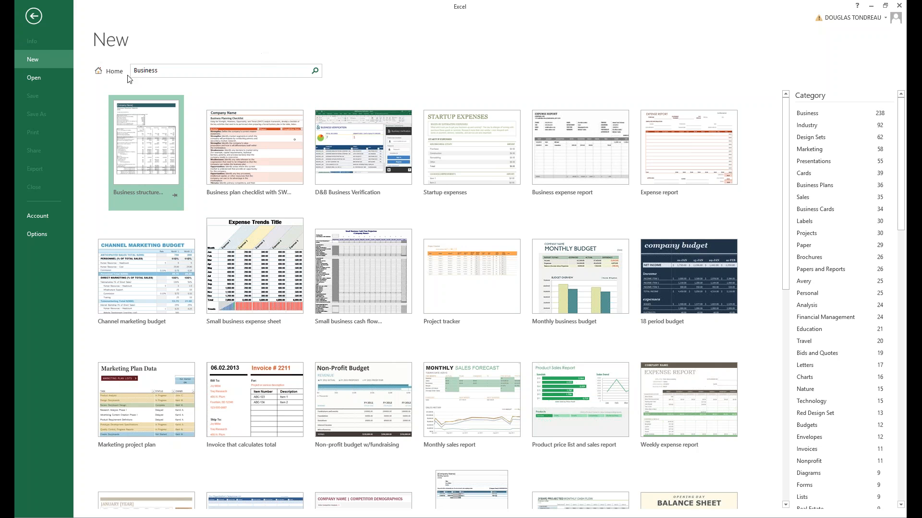
Filter the templates by the Industry and Education categories, then go back to the start screen.
click(112, 73)
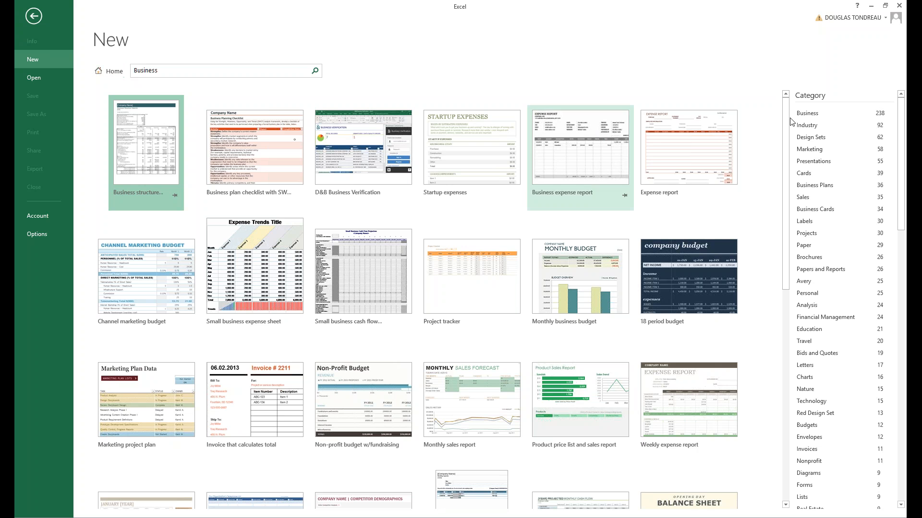
click(807, 125)
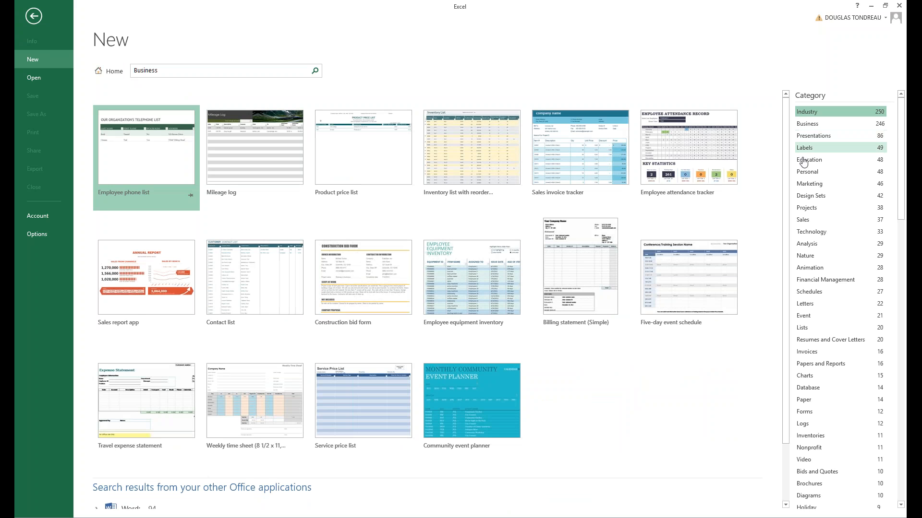
click(809, 160)
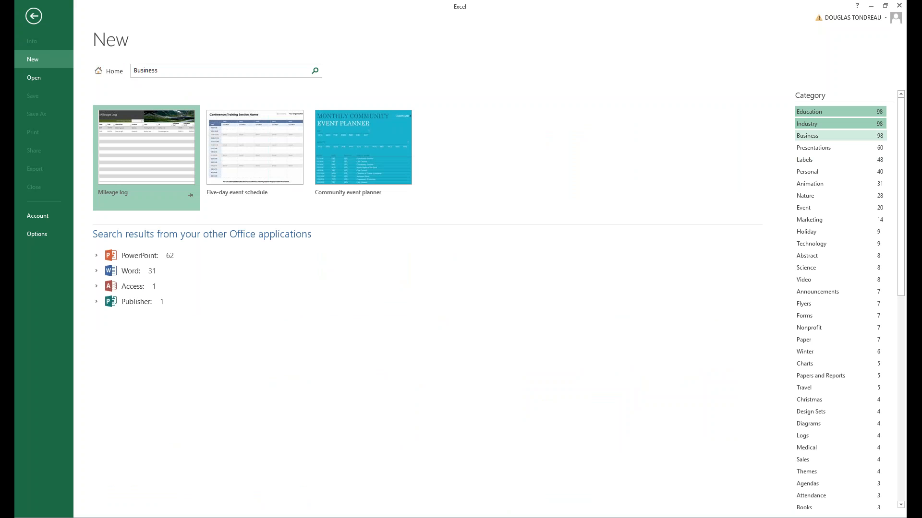
click(33, 22)
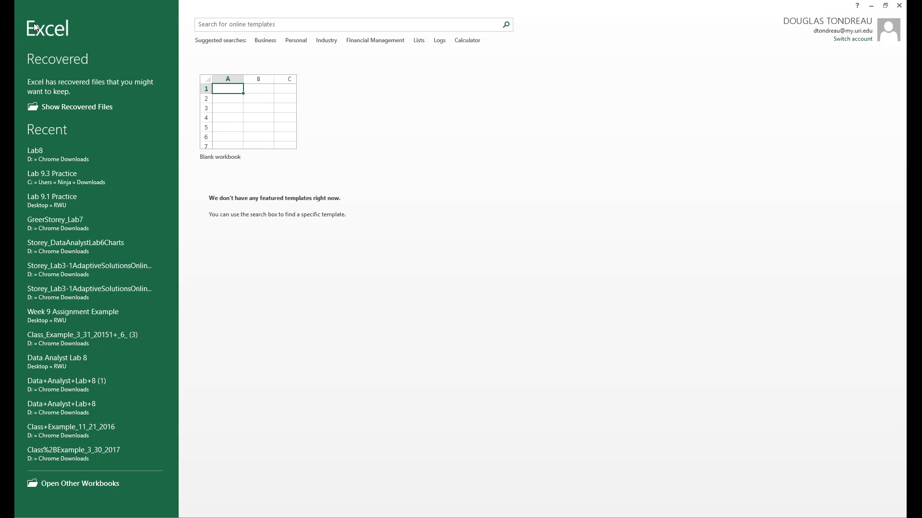
Create a blank workbook and dismiss Document Recovery, keeping the recovered files to view later.
click(271, 122)
click(114, 494)
click(141, 123)
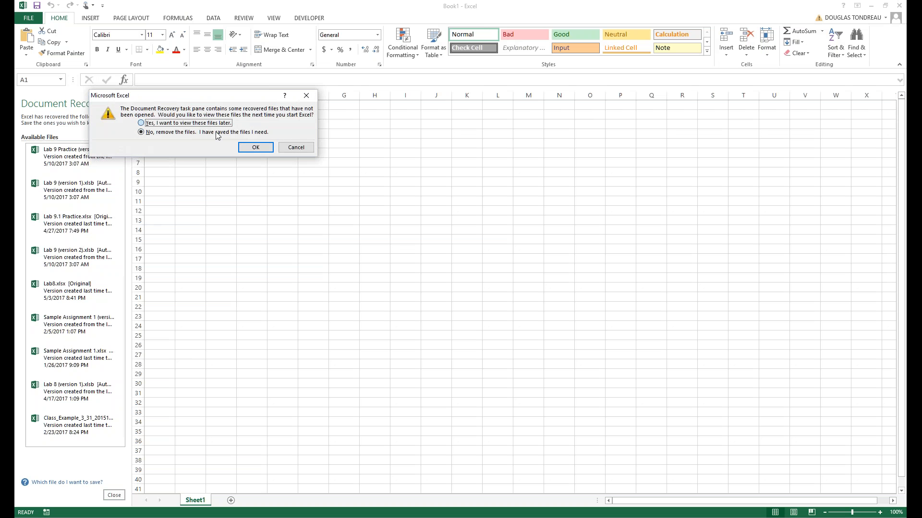
click(254, 148)
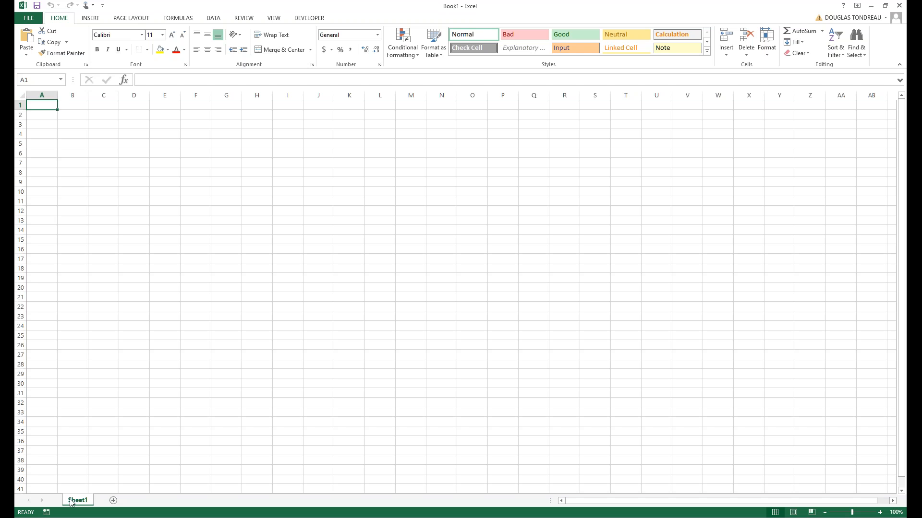
key(alt+F11)
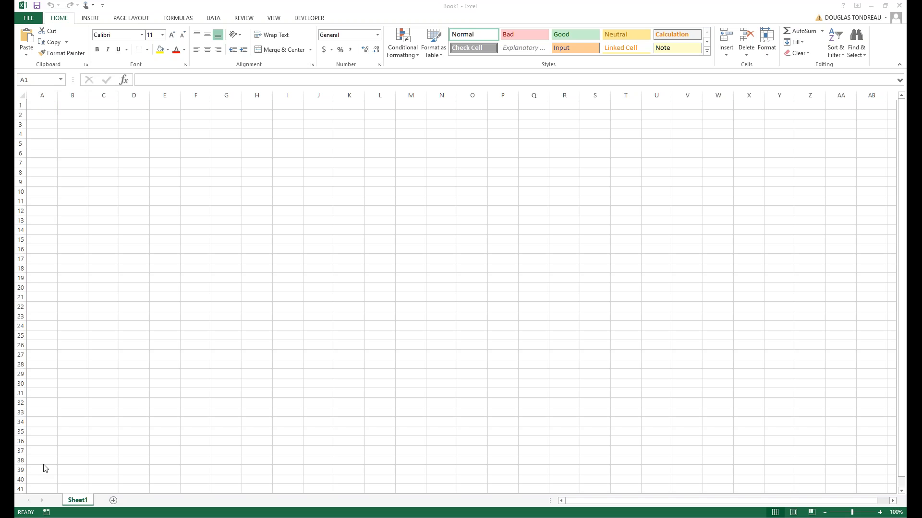
key(alt+F11)
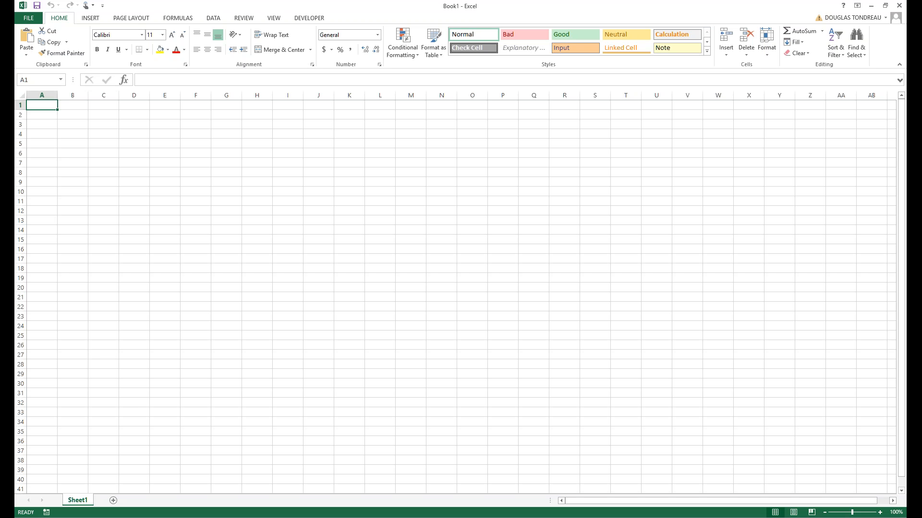
key(alt+F11)
key(alt+F11)
key(alt+F11)
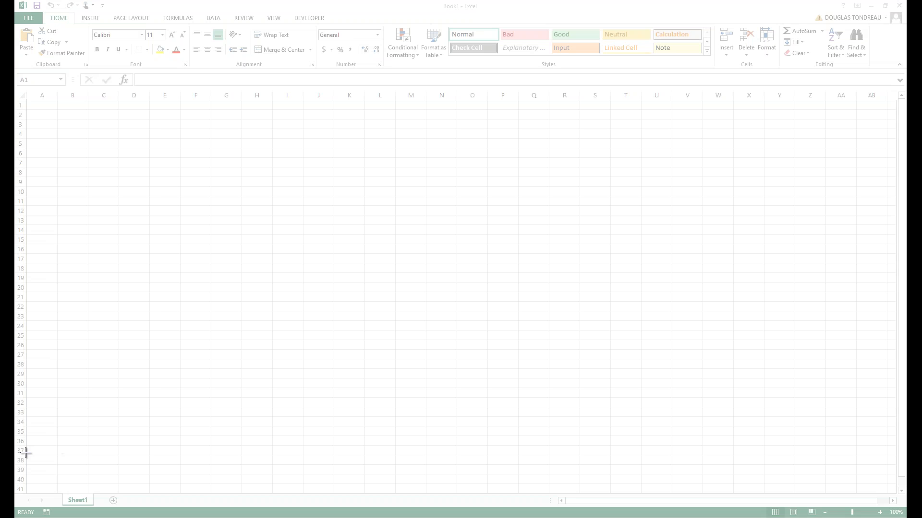
drag(136, 511, 137, 515)
drag(122, 316, 271, 208)
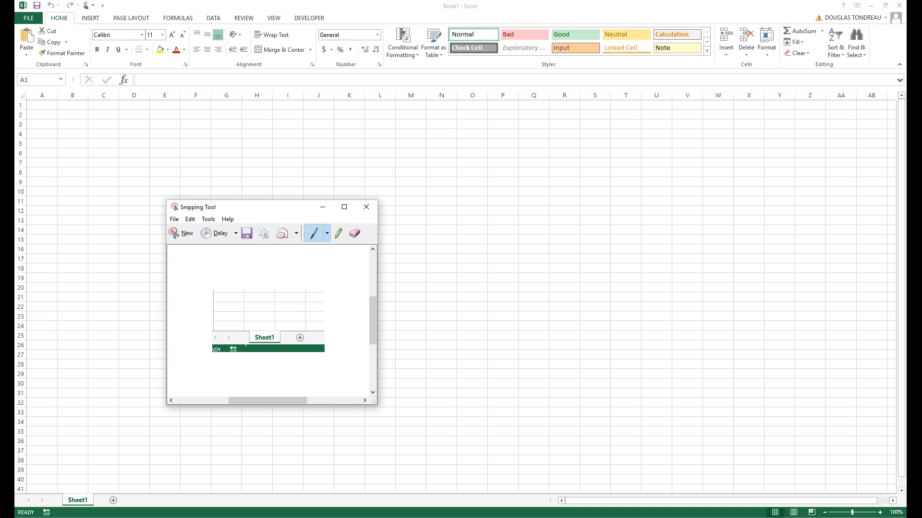
click(365, 207)
click(311, 311)
click(113, 500)
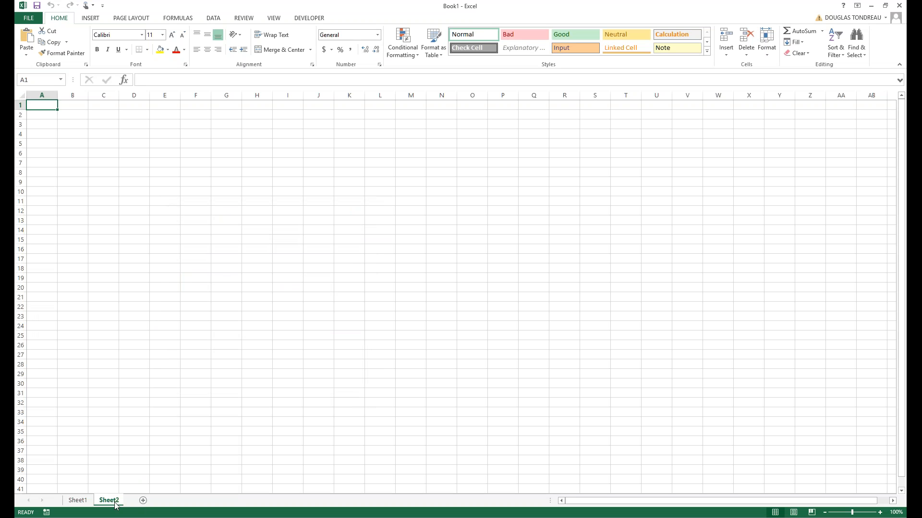
Add a new worksheet, then check Sheet1 through Sheet4 and return to Sheet1.
click(145, 501)
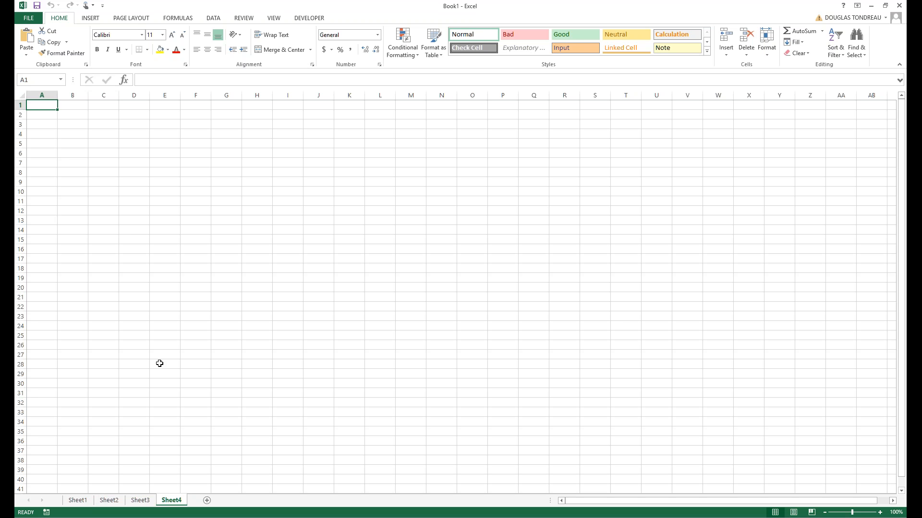
click(78, 501)
click(109, 501)
click(141, 501)
click(172, 501)
click(78, 501)
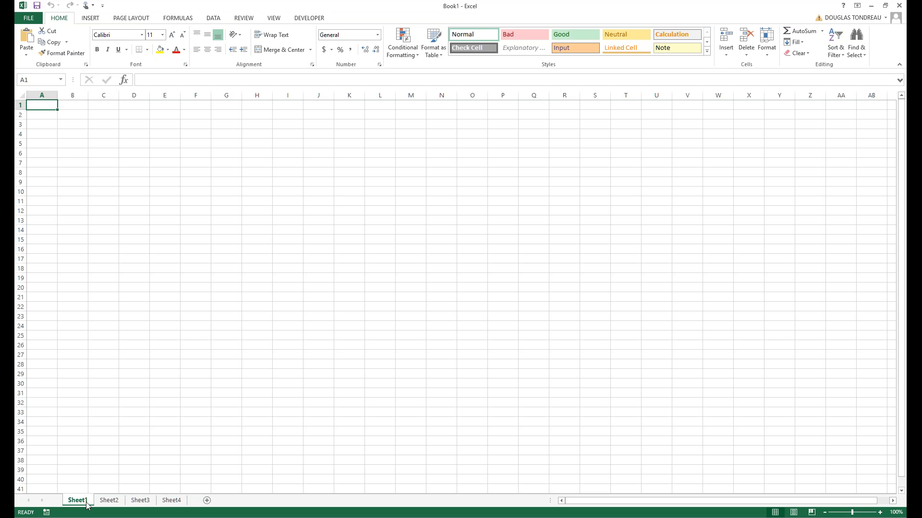
Rename Sheet1 to Grades and Sheet2 to Report.
right_click(84, 502)
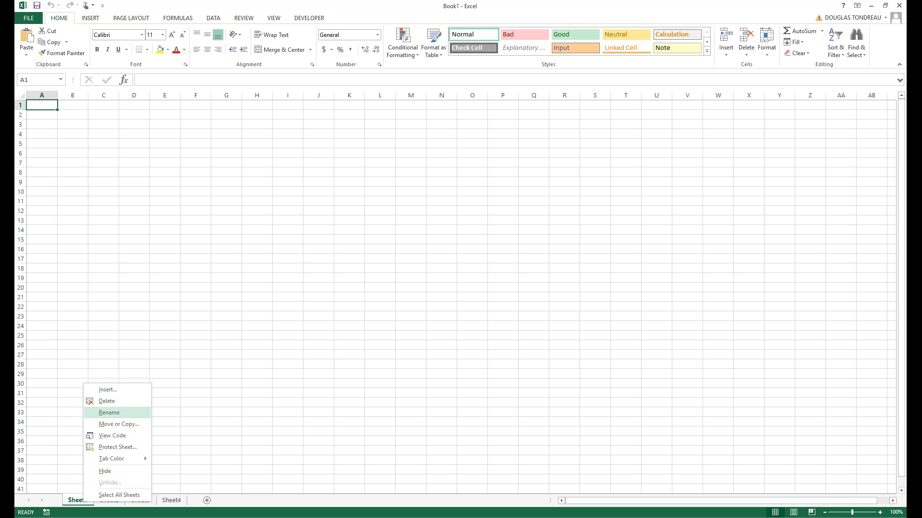
click(125, 413)
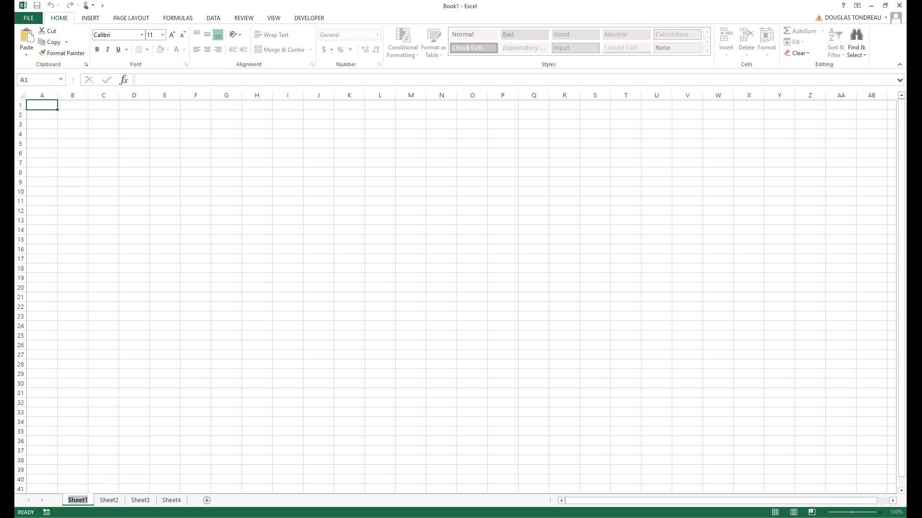
text(Grades)
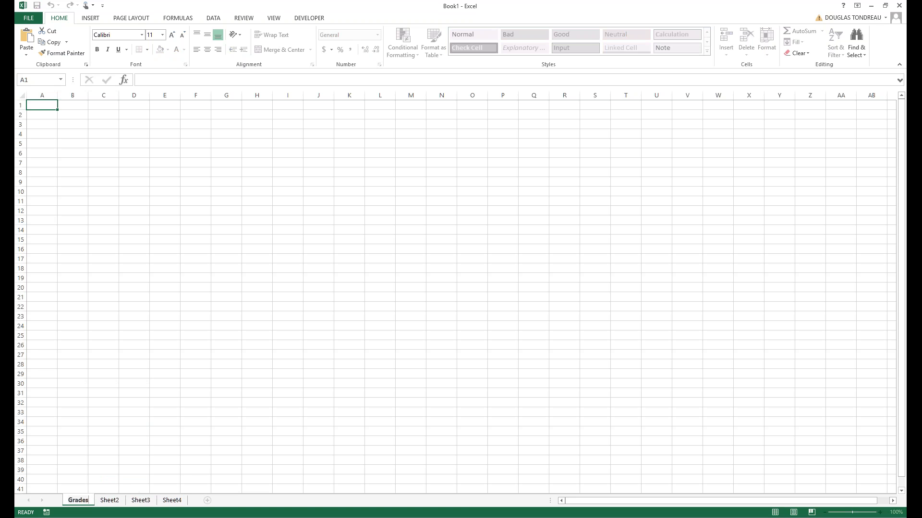
click(110, 502)
right_click(110, 502)
click(144, 414)
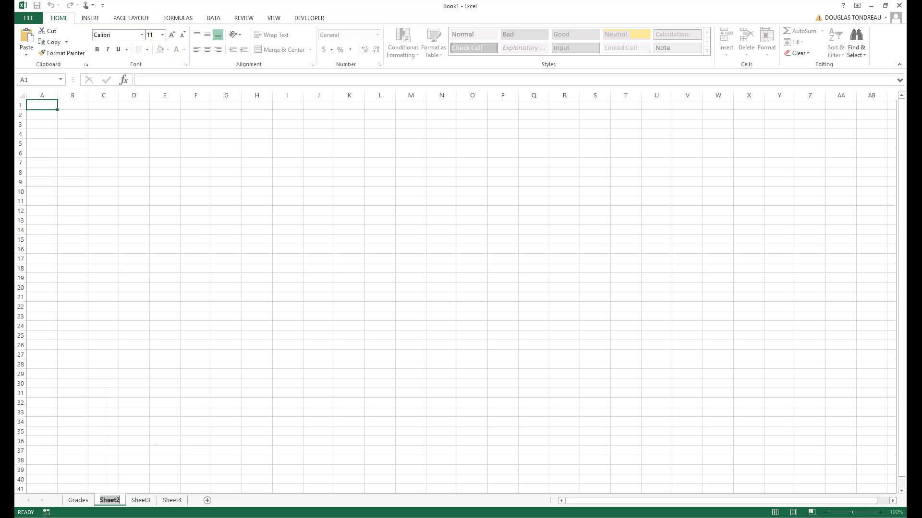
text(Report)
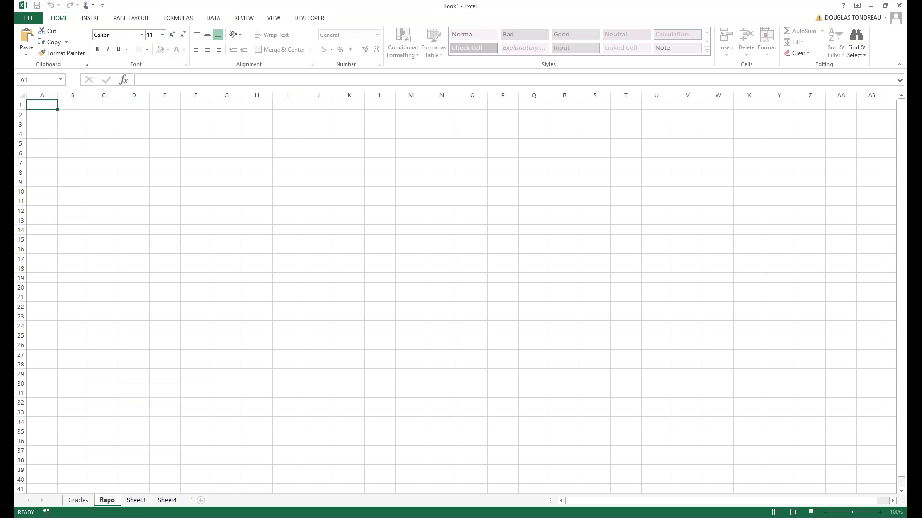
Rename Sheet3 to HR and Sheet4 to IT.
right_click(139, 500)
click(163, 407)
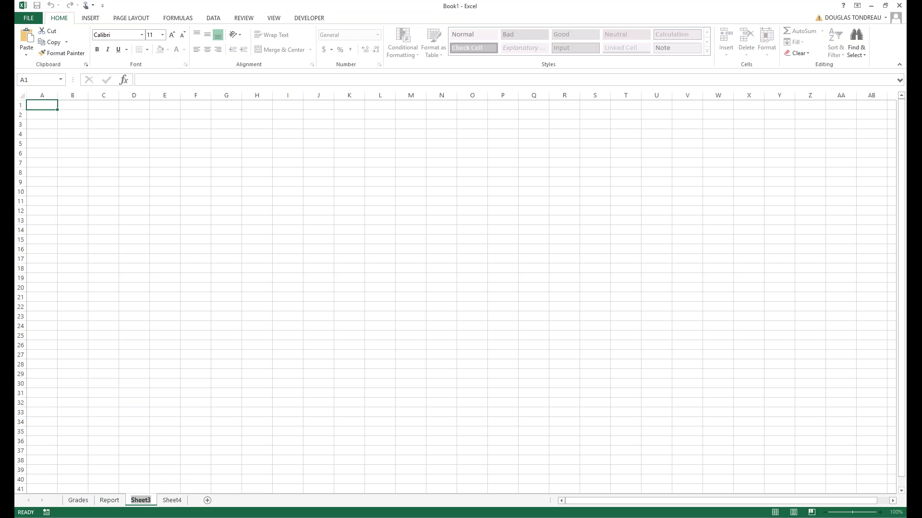
text(HR)
right_click(165, 501)
click(191, 413)
text(IT)
click(162, 403)
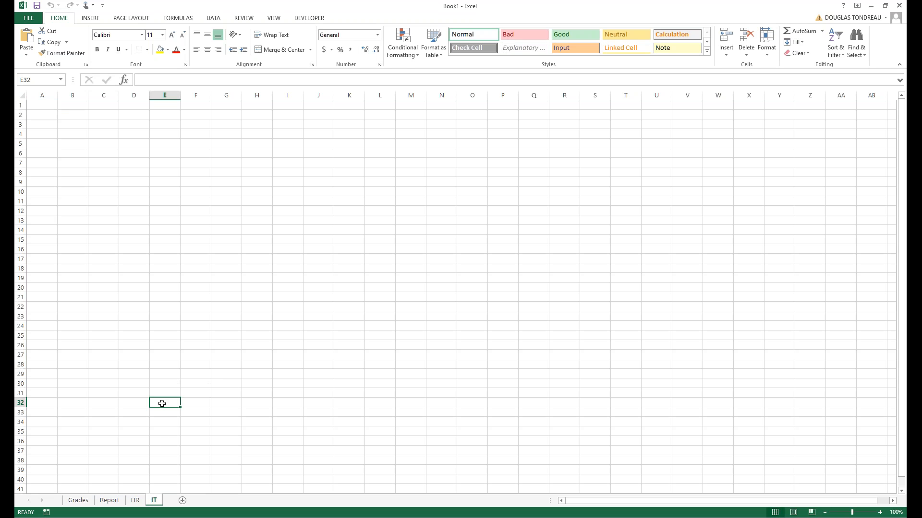
Check the Grades, Report, HR and IT sheets in turn, ending on Grades.
click(78, 501)
click(110, 501)
click(135, 501)
click(154, 501)
click(80, 503)
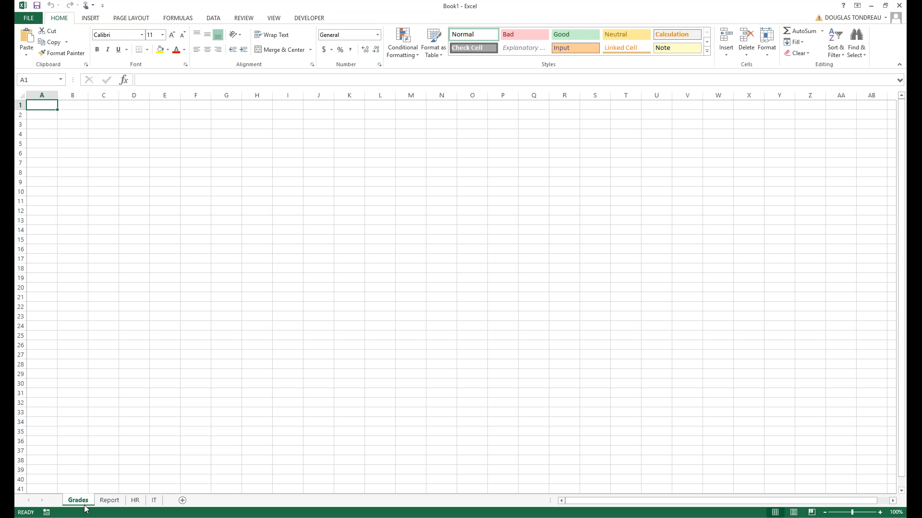
Colour the Grades tab yellow and the Report tab green.
right_click(85, 509)
mouse_move(117, 462)
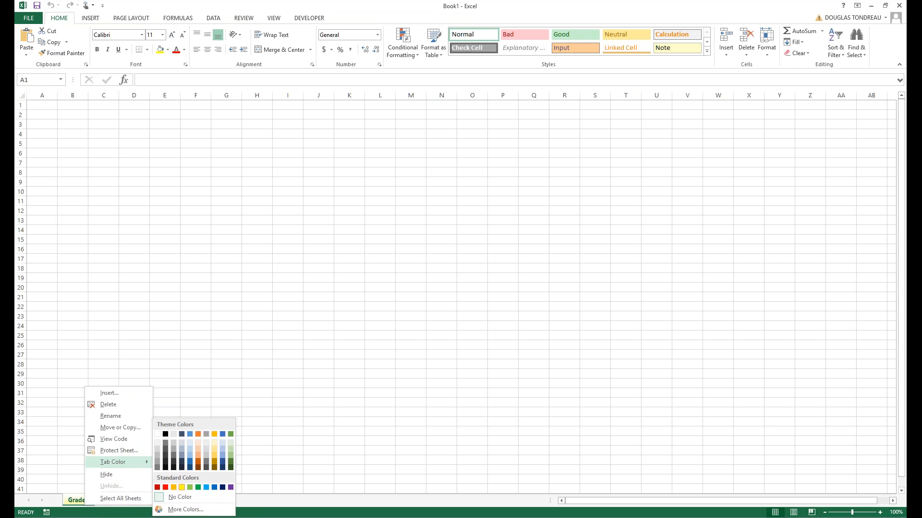
click(182, 487)
right_click(112, 502)
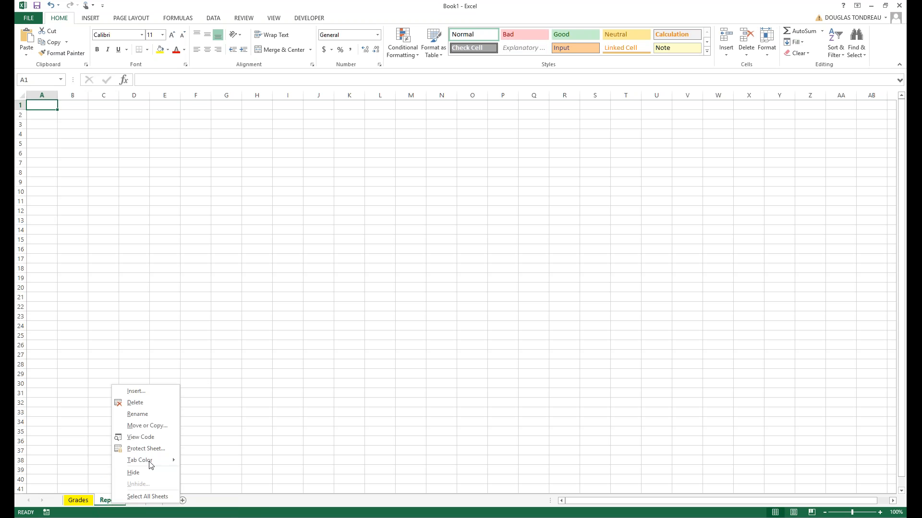
mouse_move(150, 461)
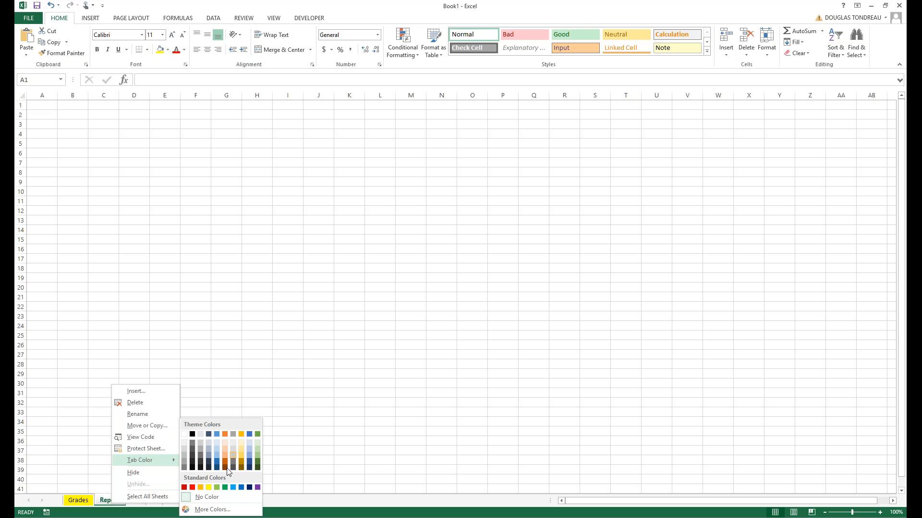
click(225, 488)
click(109, 441)
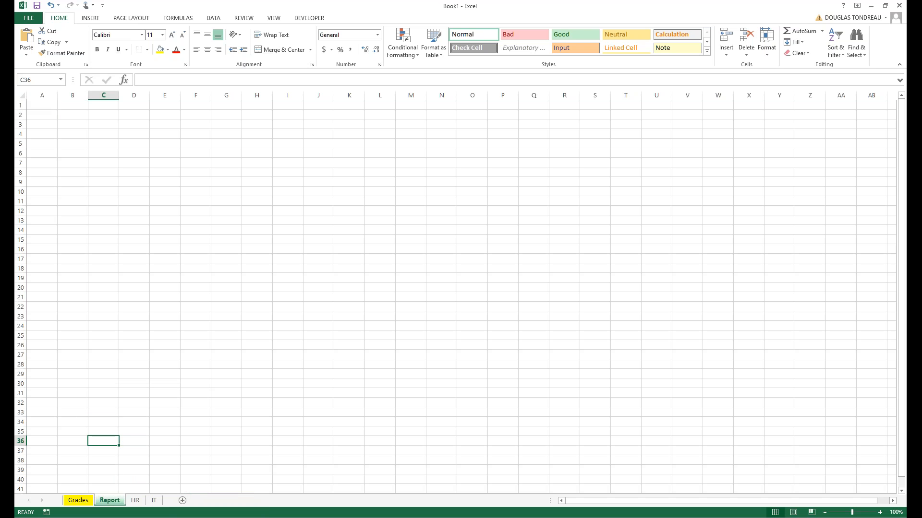
Colour the HR tab blue and the IT tab orange.
right_click(135, 500)
mouse_move(192, 462)
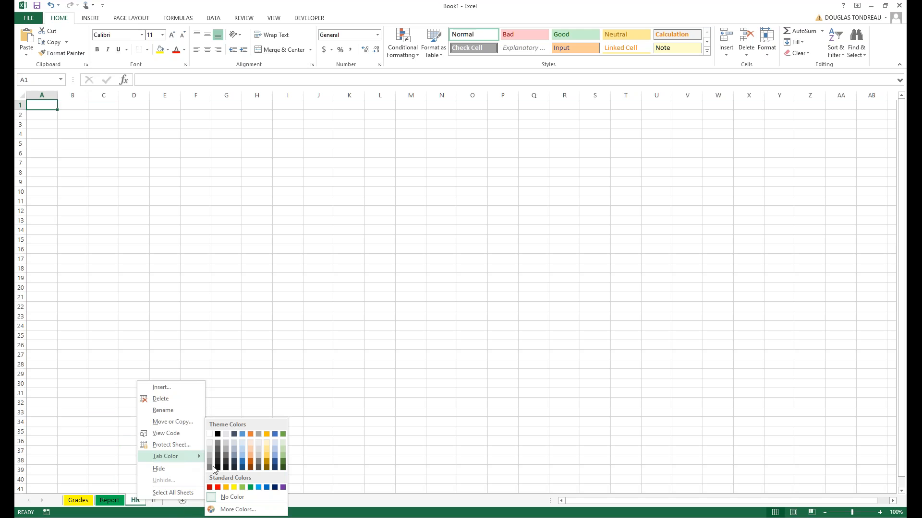
click(270, 489)
click(154, 500)
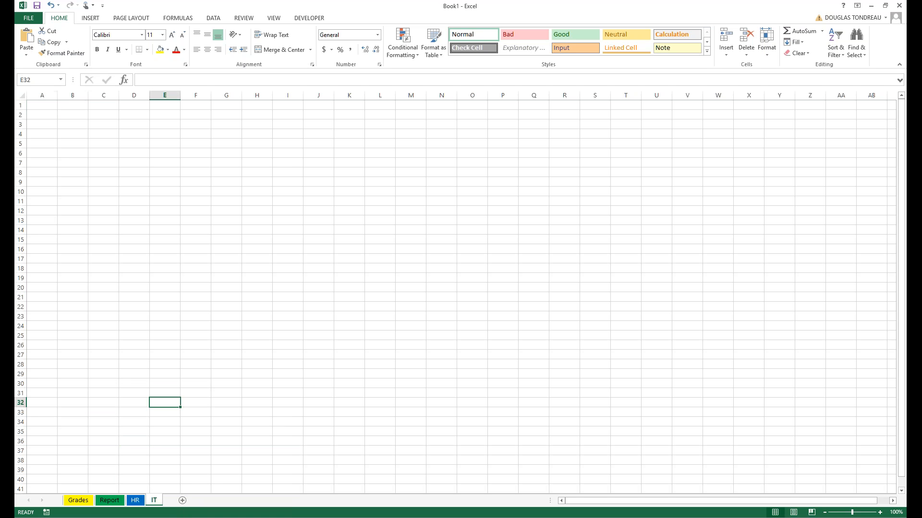
right_click(154, 500)
mouse_move(206, 457)
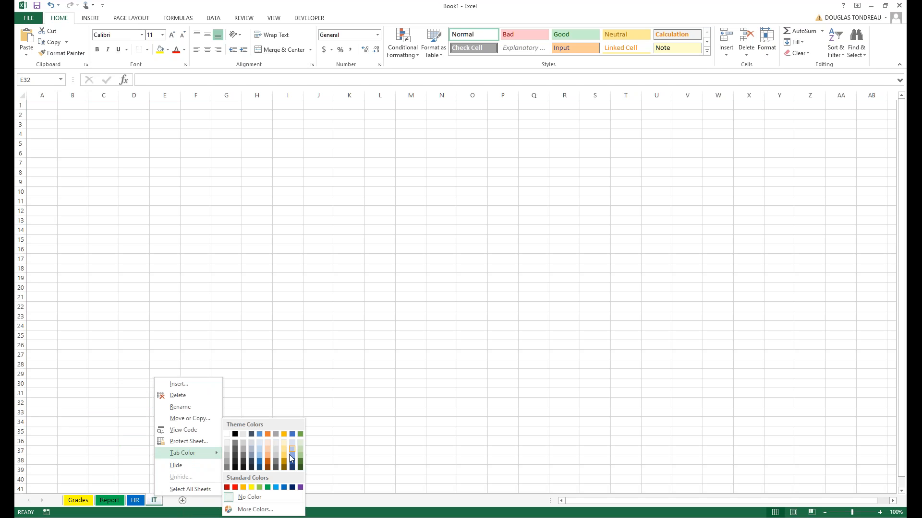
click(267, 435)
click(104, 420)
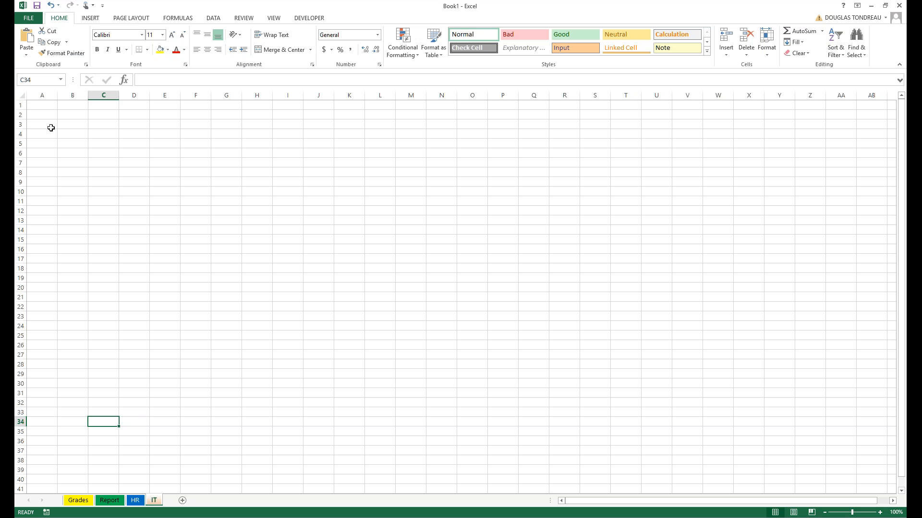
Select cells A1 to A4 and zoom the IT sheet from 100% to 340%, ending on B1.
click(51, 106)
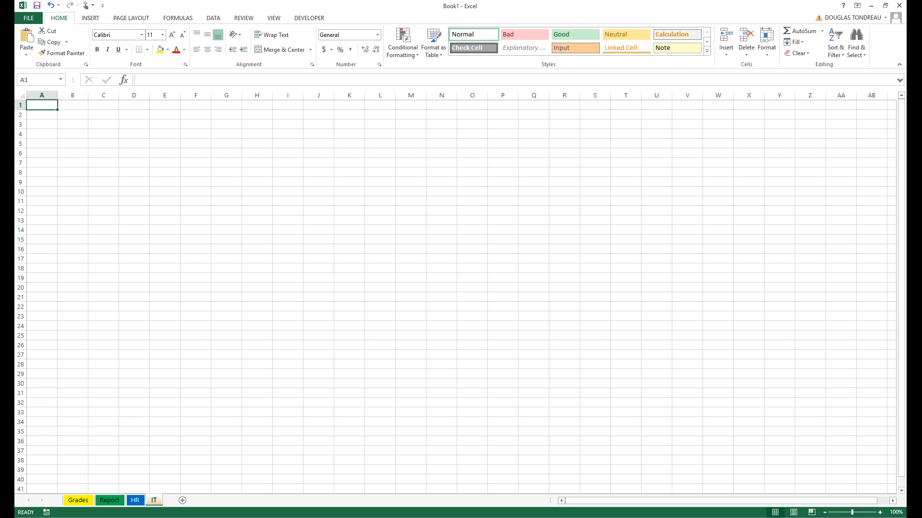
click(42, 78)
key(Escape)
click(49, 115)
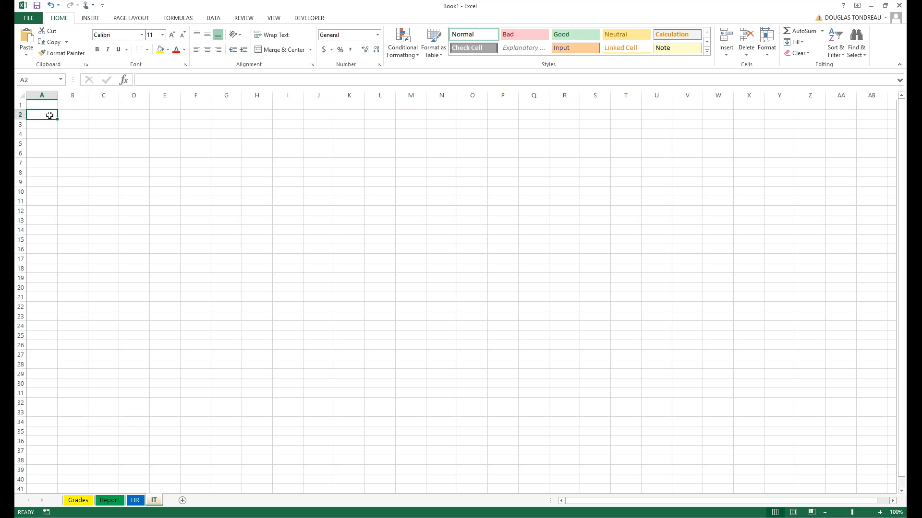
click(42, 122)
scroll(42, 122, up, 14)
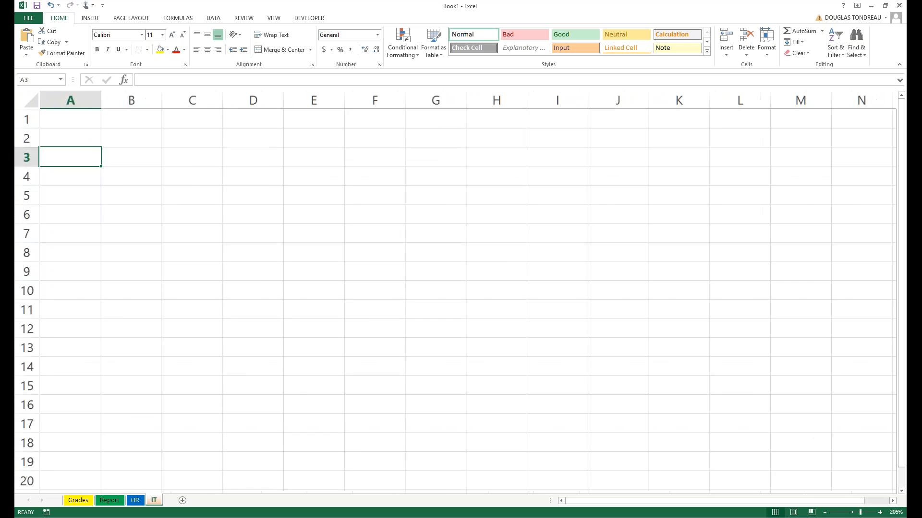
scroll(101, 228, up, 2)
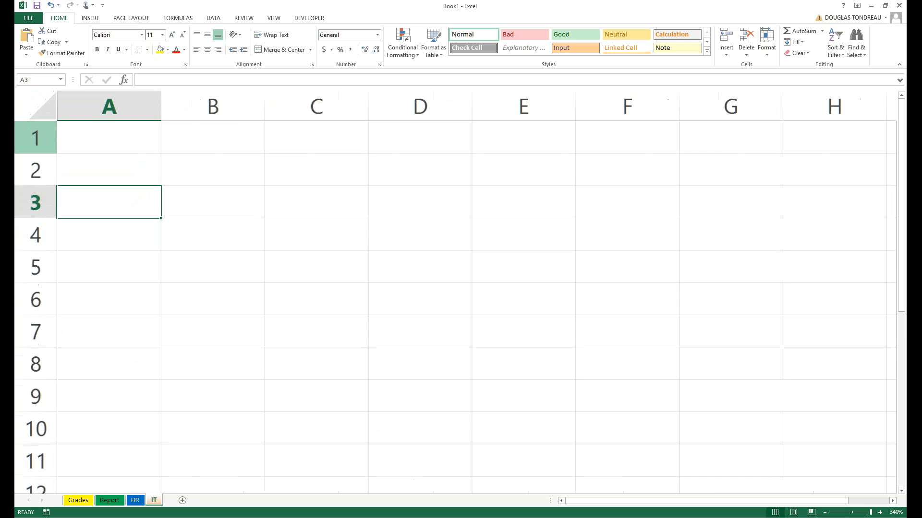
click(101, 229)
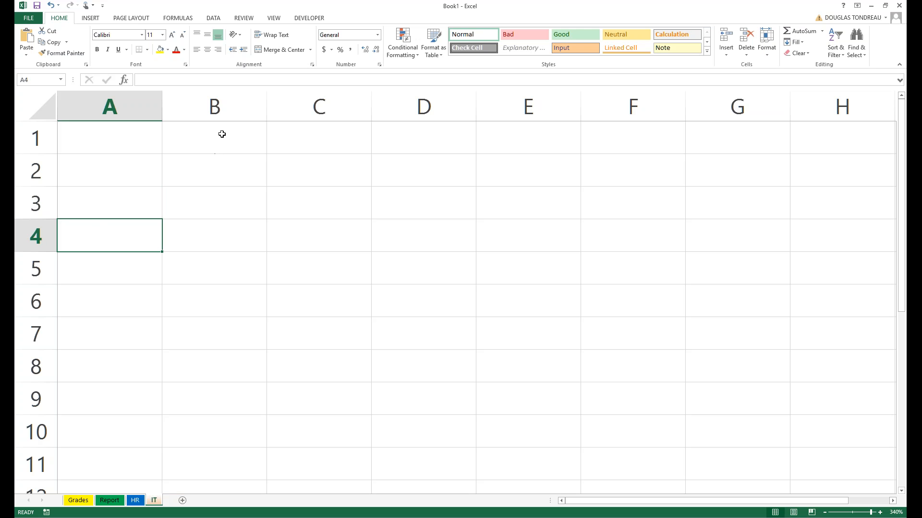
click(222, 133)
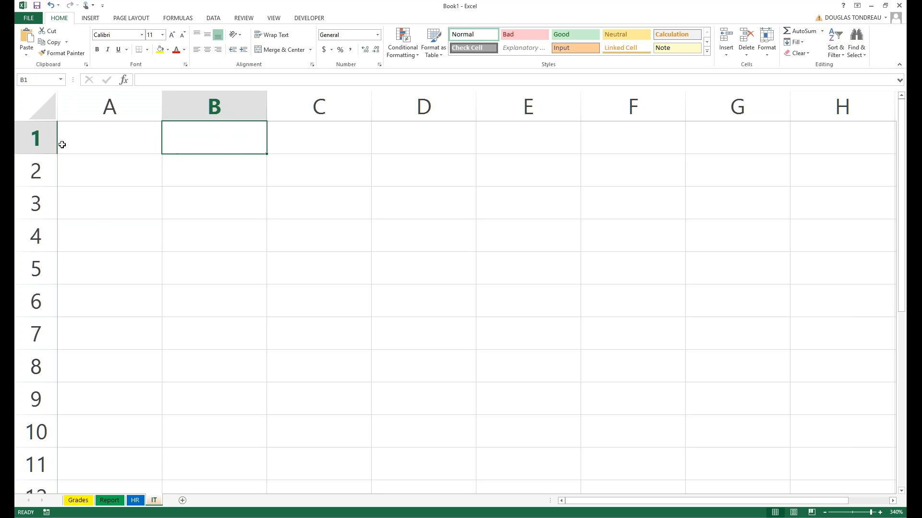
Enter the label Row in cell A1.
click(44, 142)
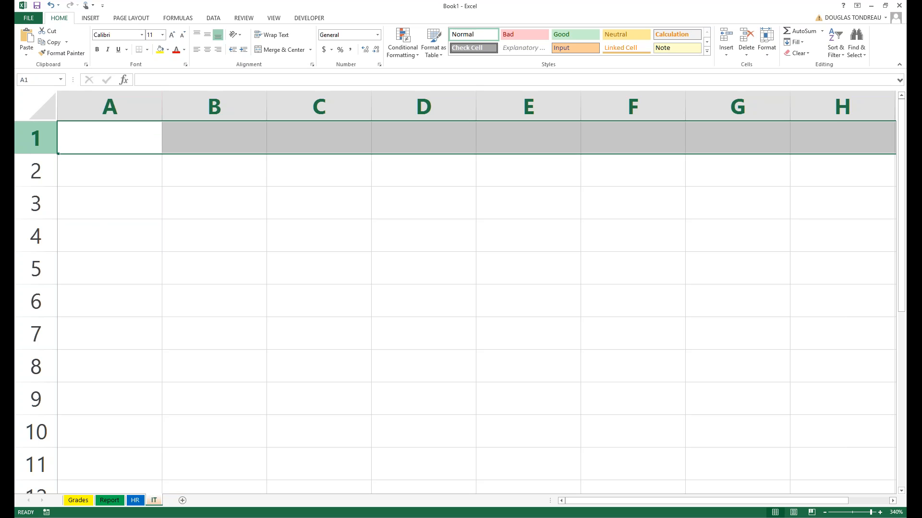
key(BackSpace)
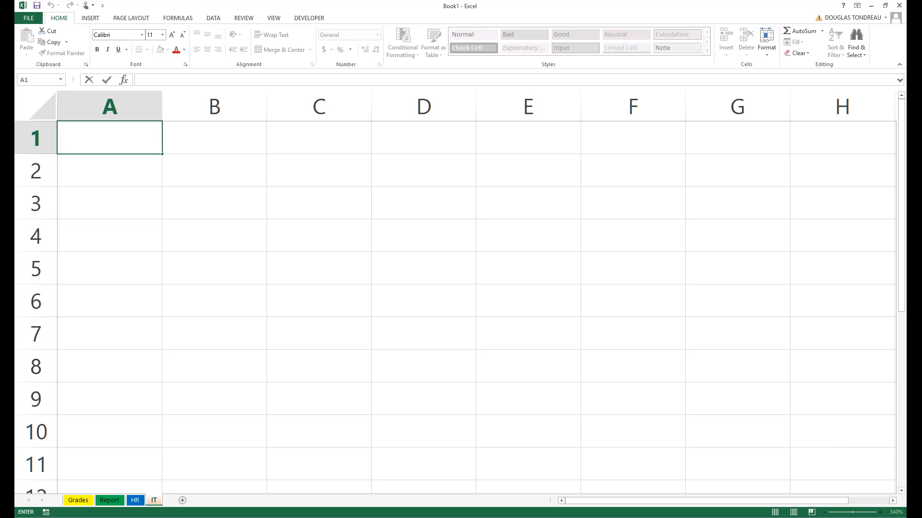
text(Row)
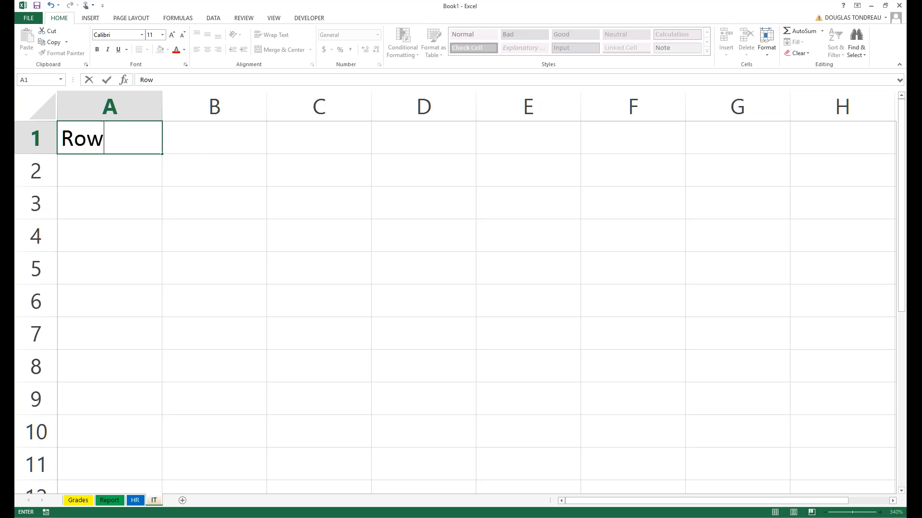
key(Return)
click(46, 131)
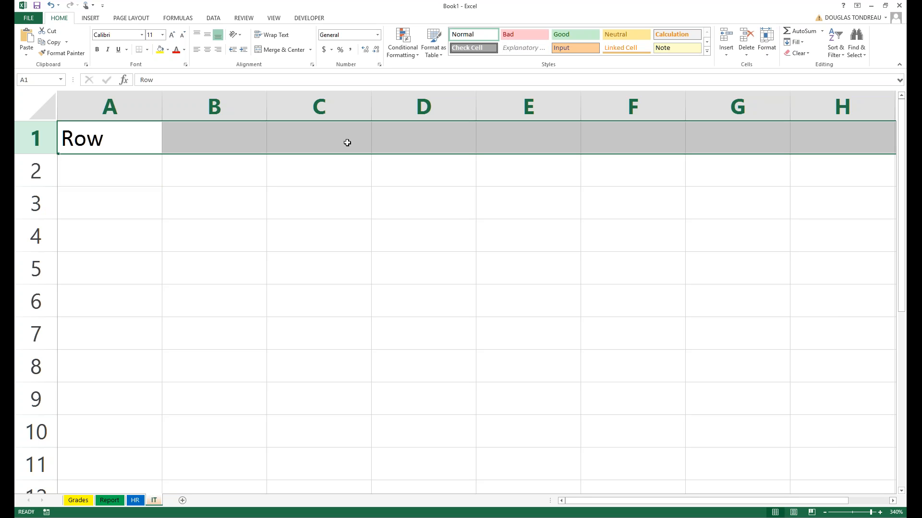
Enter Columns in cell B1 and bring up the context menu for column B.
click(166, 106)
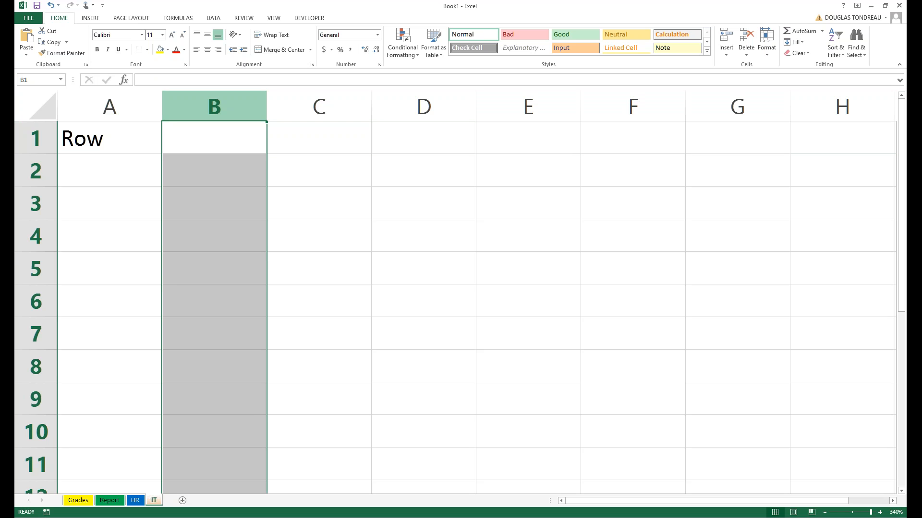
click(219, 130)
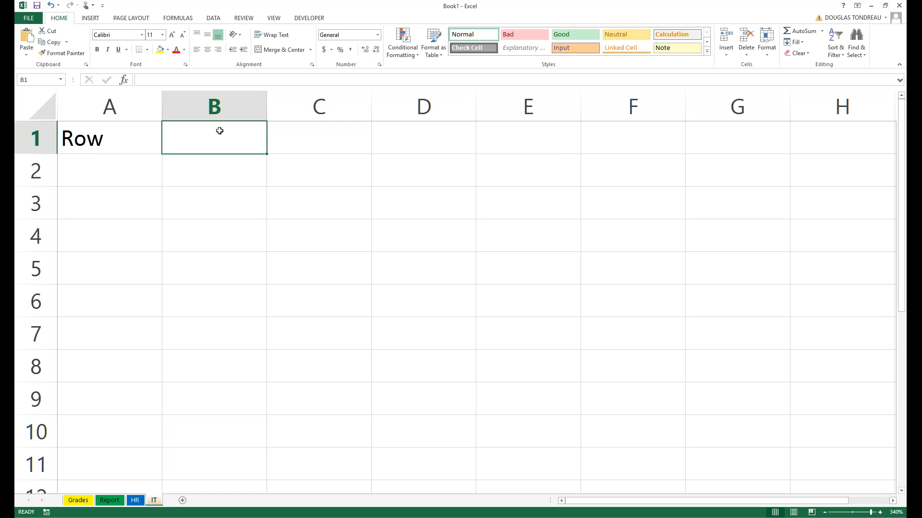
text(C)
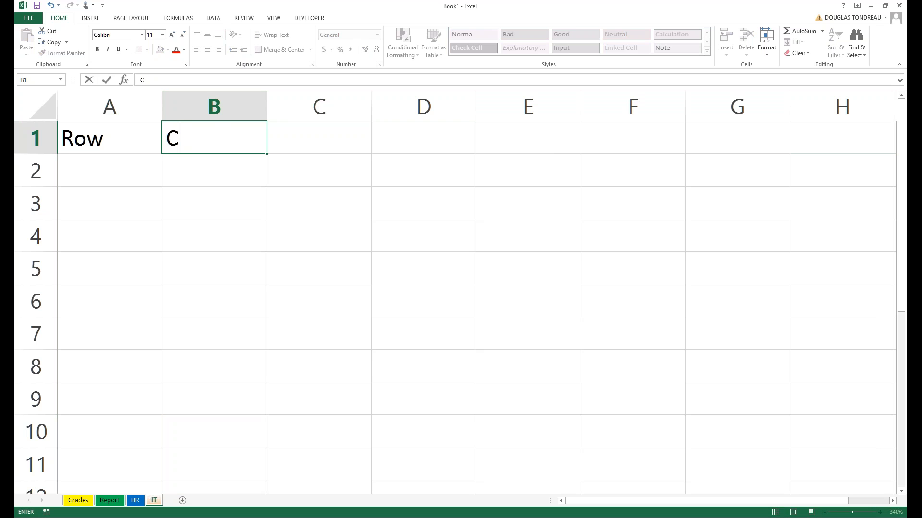
text(olumns)
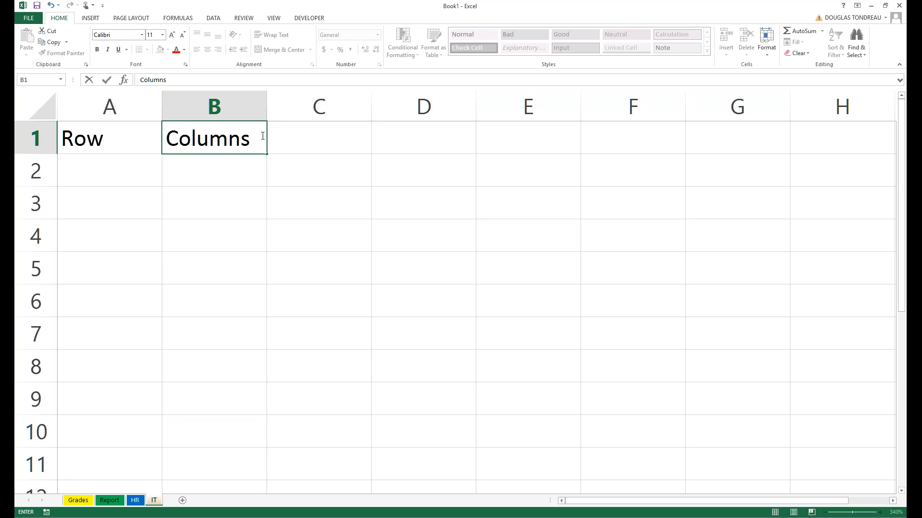
click(216, 202)
click(201, 102)
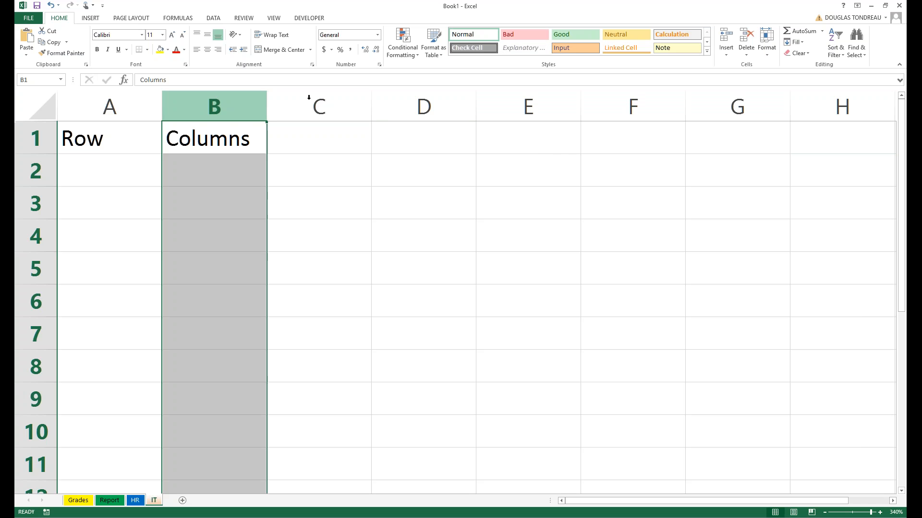
right_click(210, 112)
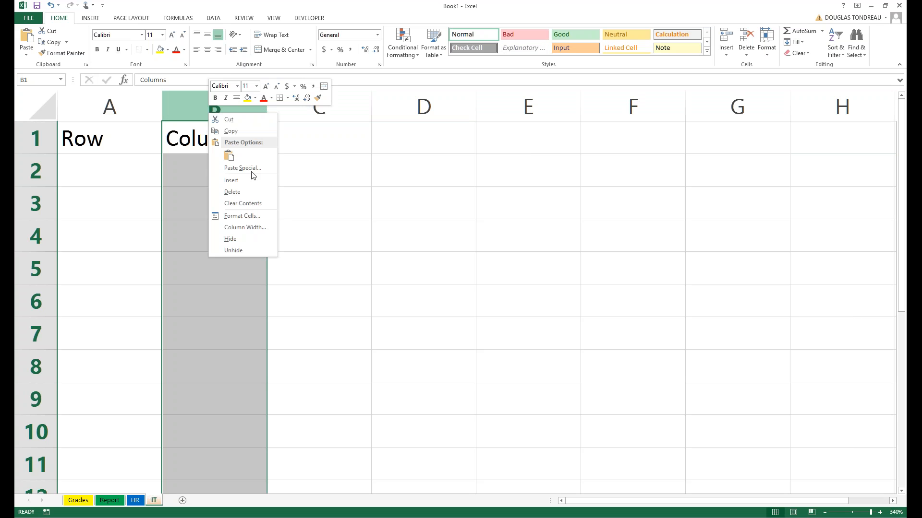
Set column B's text orientation to -90° in Format Cells Alignment.
click(261, 217)
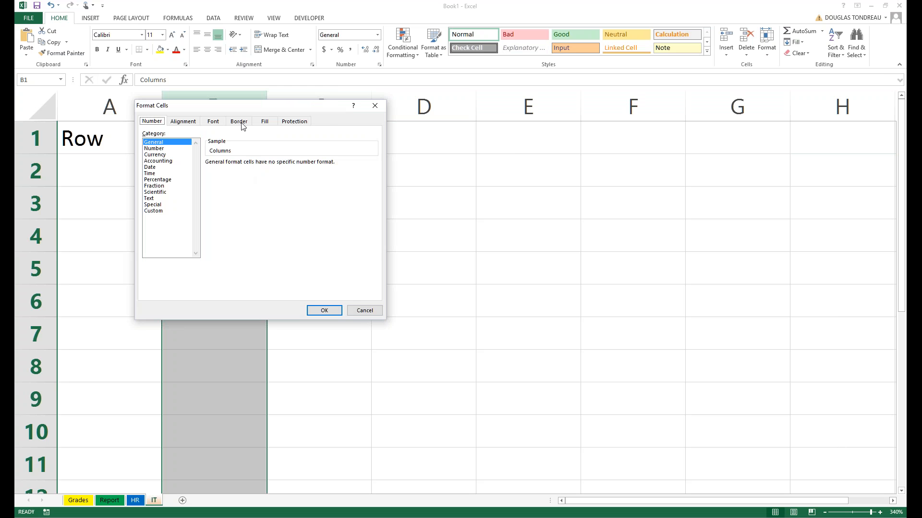
click(240, 123)
click(183, 122)
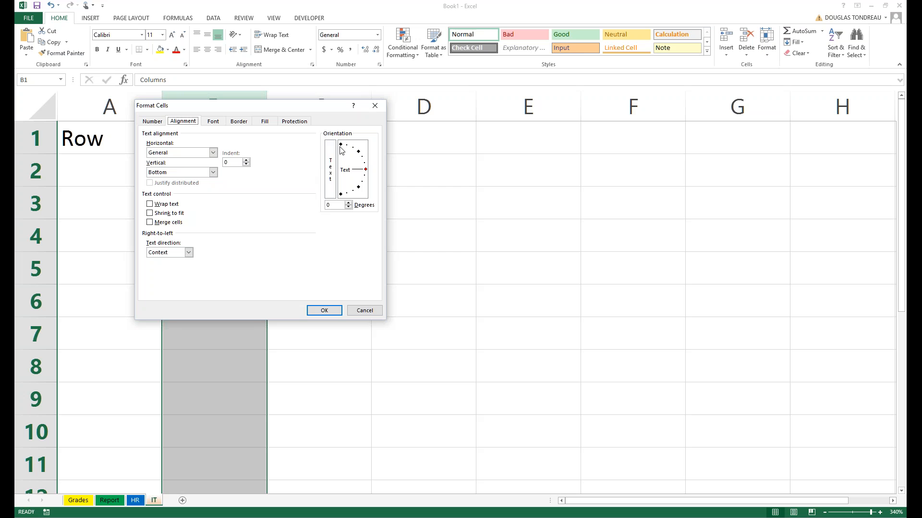
click(341, 194)
key(Return)
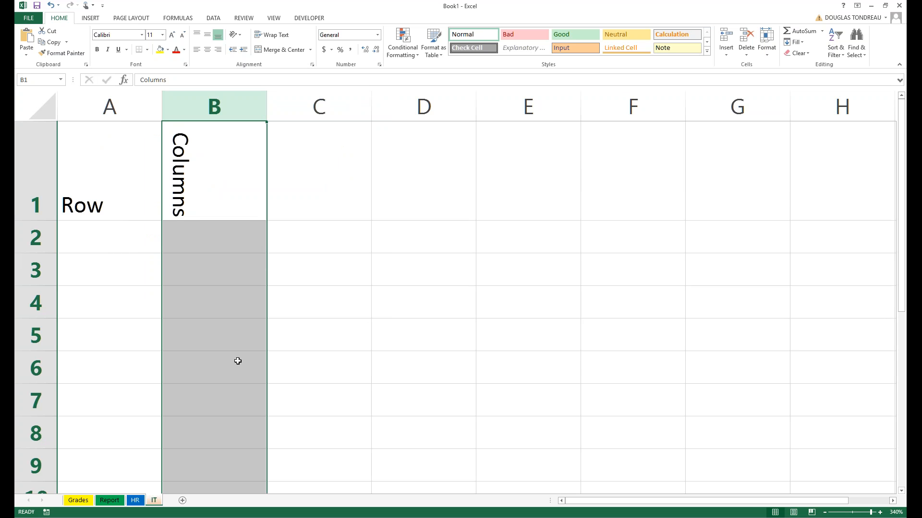
Move the Columns label from B1 down to B4 and make row 1 taller.
click(44, 170)
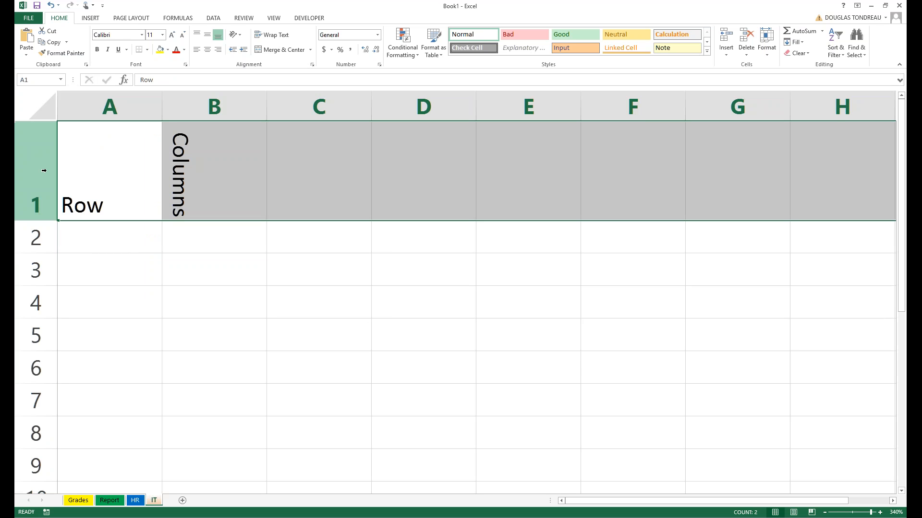
click(219, 205)
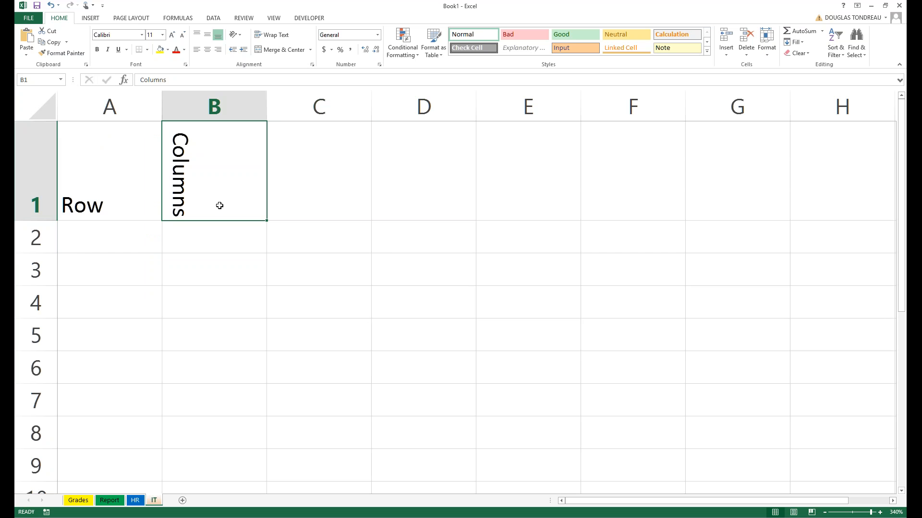
drag(219, 220, 222, 301)
click(214, 106)
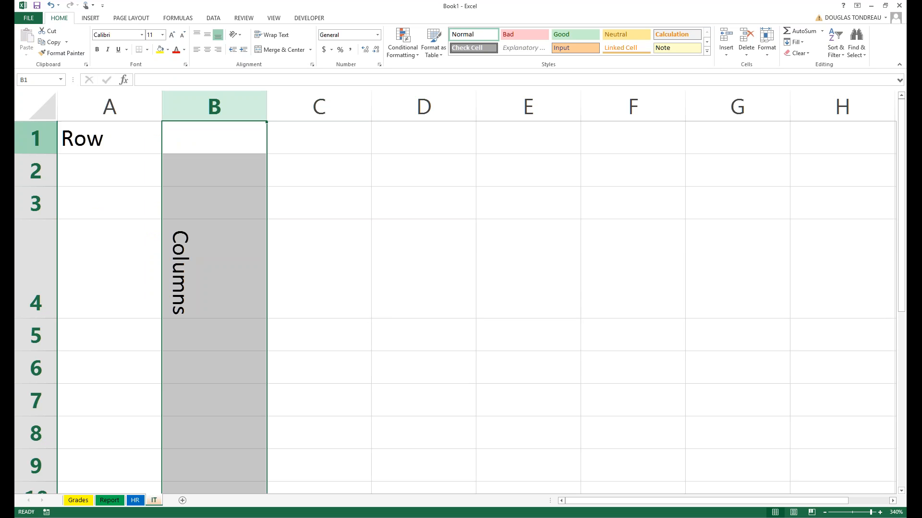
click(36, 138)
drag(52, 154, 51, 166)
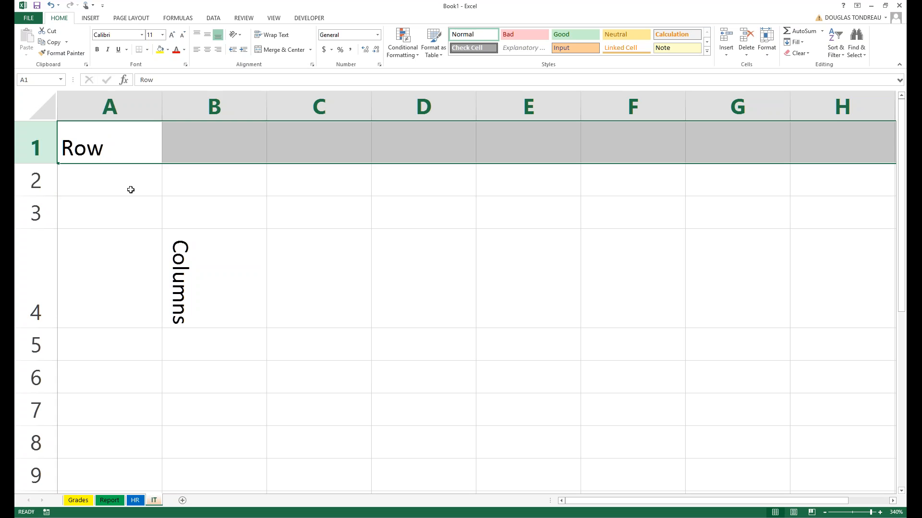
click(214, 107)
Undo the Row and Columns labels and their formatting with Ctrl+Z, then zoom out slightly.
click(37, 146)
key(ctrl+z)
key(ctrl+z)
key(ctrl+z)
key(ctrl+z)
key(ctrl+z)
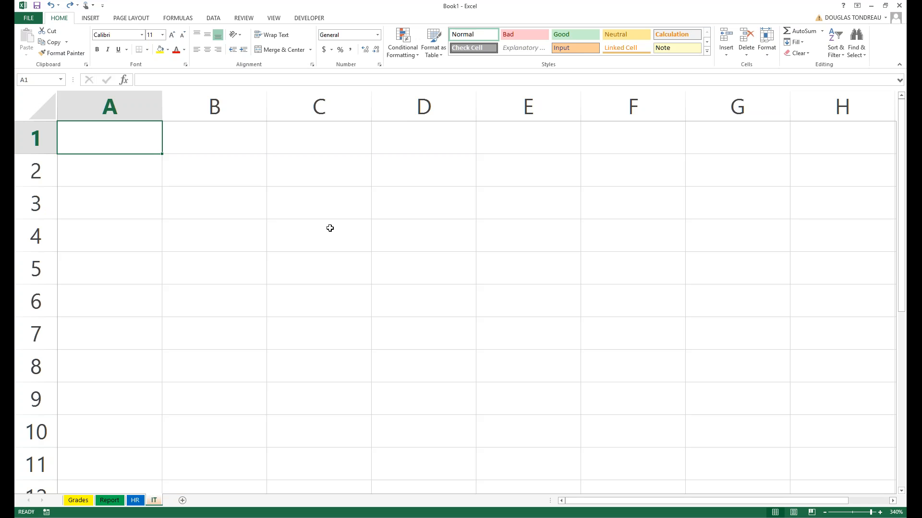
scroll(364, 258, down, 1)
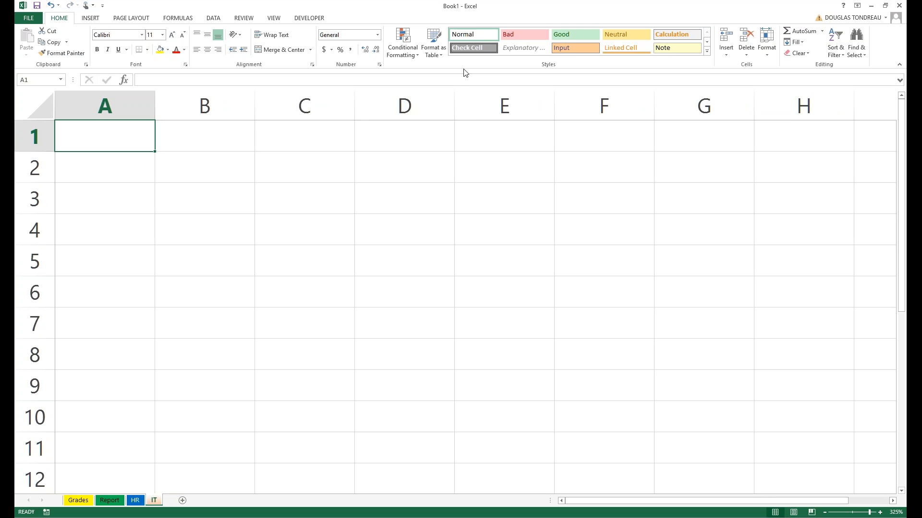
Preview the IT sheet in Page Layout and Page Break Preview, then return to Normal view.
click(797, 513)
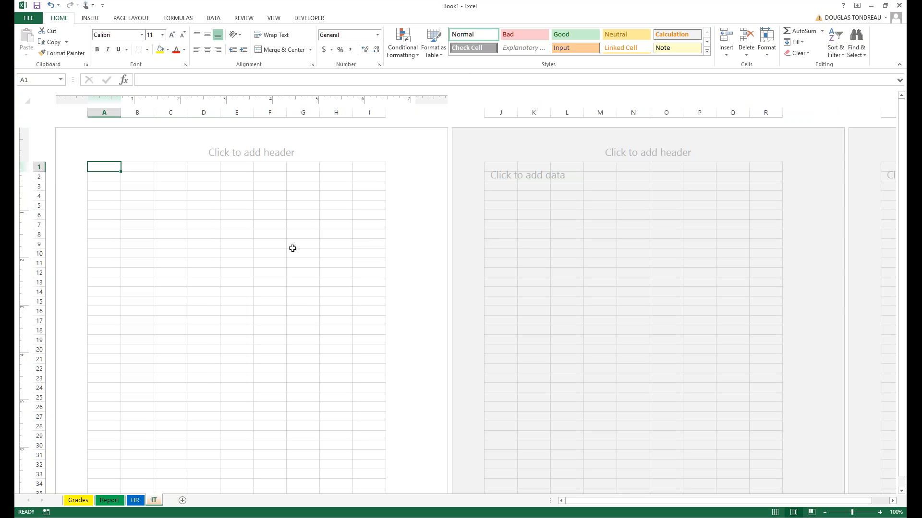
click(811, 512)
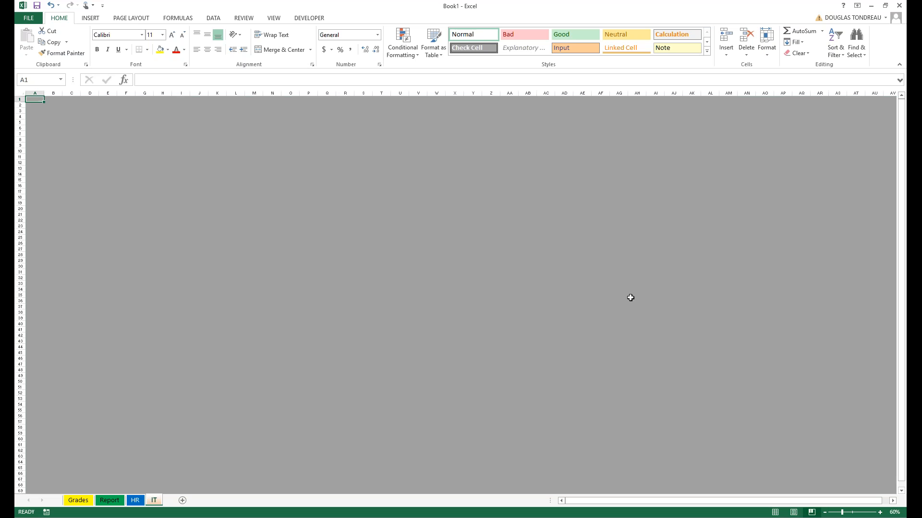
scroll(630, 298, down, 11)
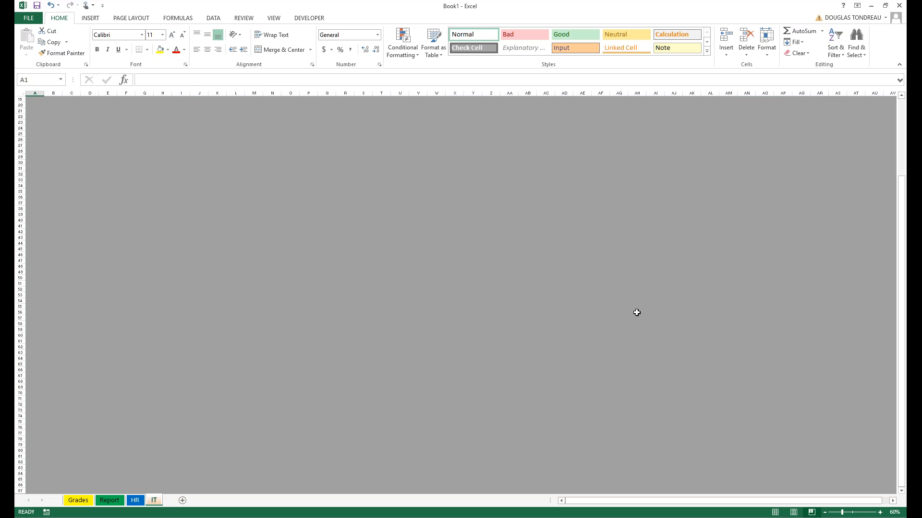
scroll(637, 312, up, 10)
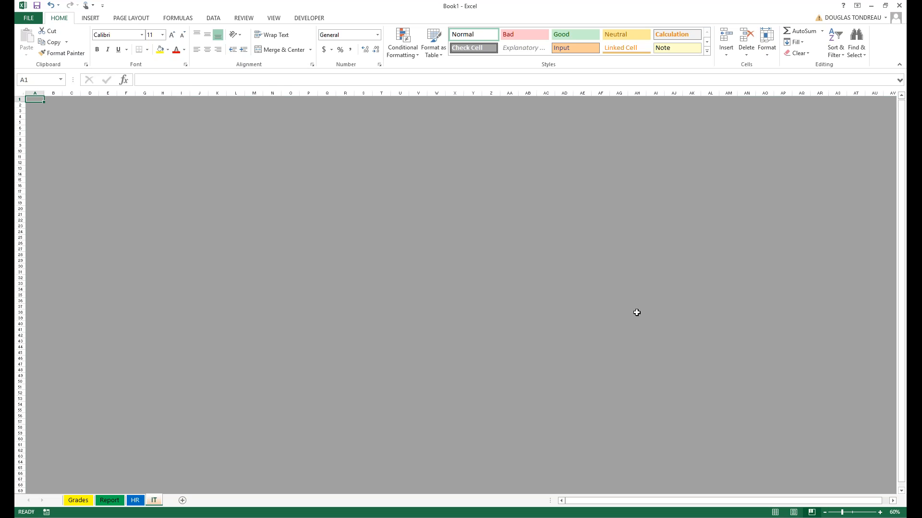
scroll(637, 312, down, 1)
click(775, 513)
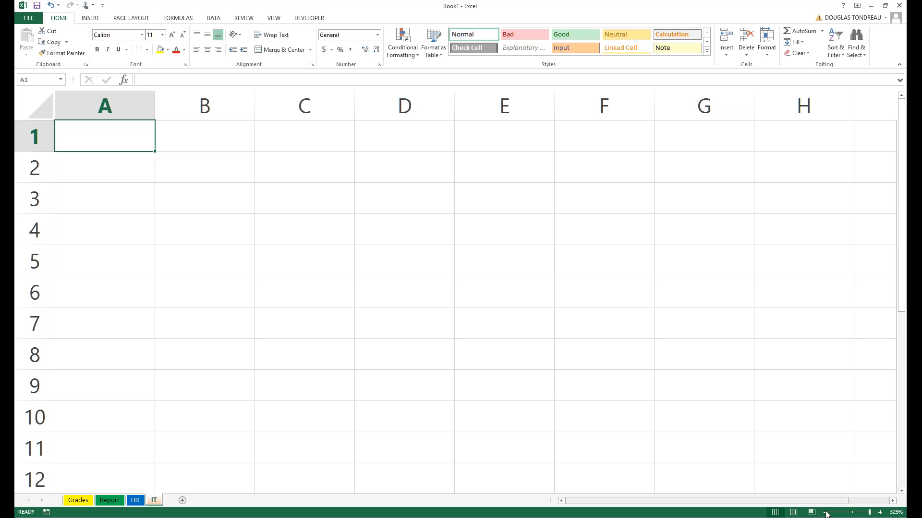
Zoom the sheet out ten steps, back in seven, then out one more step.
click(825, 512)
click(825, 512)
click(825, 513)
click(825, 512)
click(825, 513)
click(825, 513)
click(825, 513)
click(825, 512)
click(826, 512)
click(825, 512)
click(825, 513)
click(825, 513)
click(826, 513)
click(826, 513)
click(825, 513)
click(825, 513)
click(825, 513)
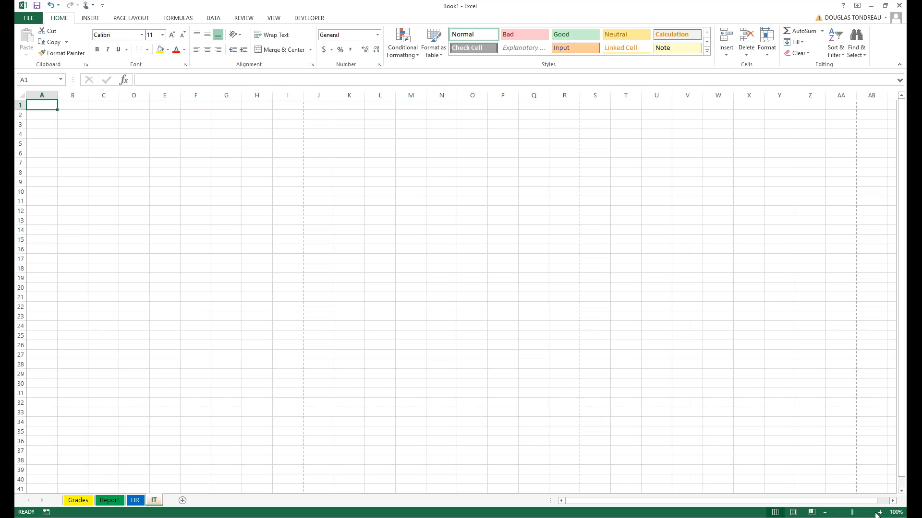
click(880, 512)
click(880, 512)
click(879, 512)
click(880, 512)
click(880, 512)
click(880, 513)
click(880, 512)
click(880, 513)
click(880, 513)
click(880, 512)
click(880, 513)
click(879, 513)
click(880, 513)
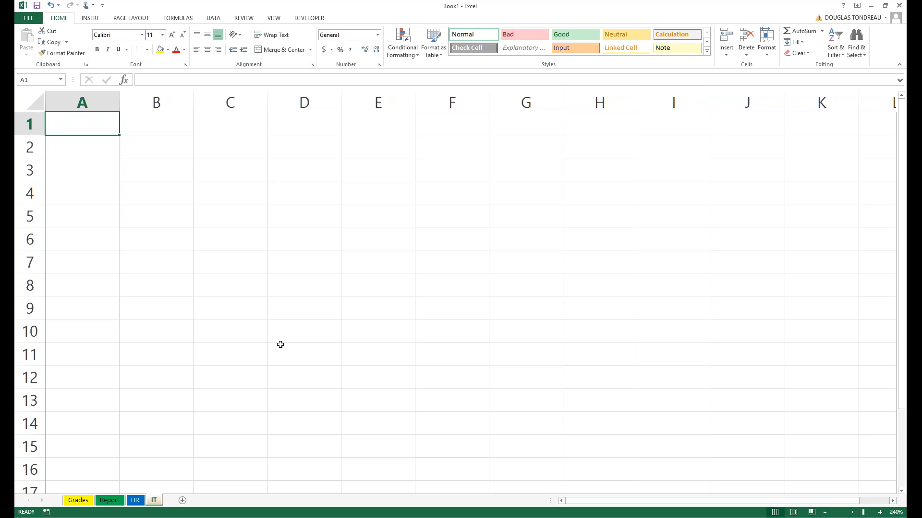
click(825, 512)
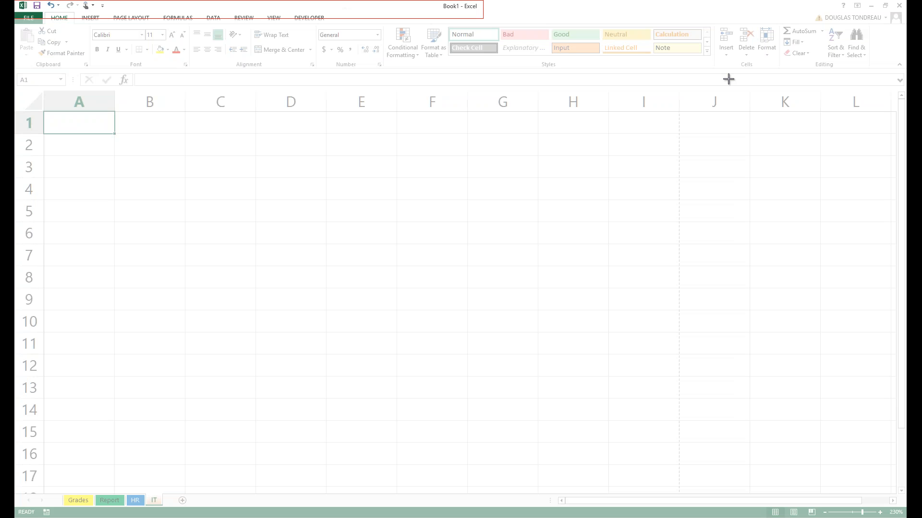
Snip the ribbon area, hand-circle each tab name such as FILE in blue, and close the snip.
drag(906, 74, 906, 74)
drag(544, 11, 555, 135)
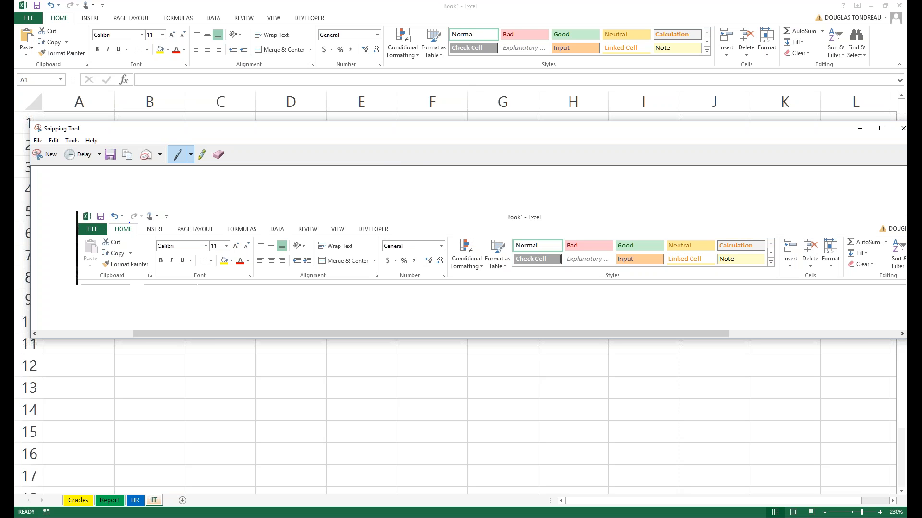
mouse_move(102, 221)
mouse_down()
mouse_move(66, 226)
mouse_move(82, 238)
mouse_move(121, 218)
mouse_move(111, 225)
mouse_move(124, 236)
mouse_move(142, 220)
mouse_move(143, 234)
mouse_move(166, 222)
mouse_move(179, 236)
mouse_move(208, 234)
mouse_move(219, 214)
mouse_move(231, 237)
mouse_move(259, 226)
mouse_move(254, 214)
mouse_move(263, 232)
mouse_move(288, 205)
mouse_move(300, 239)
mouse_move(328, 230)
mouse_move(327, 209)
mouse_move(350, 238)
mouse_move(360, 207)
mouse_move(353, 231)
mouse_move(370, 238)
mouse_move(403, 230)
mouse_up()
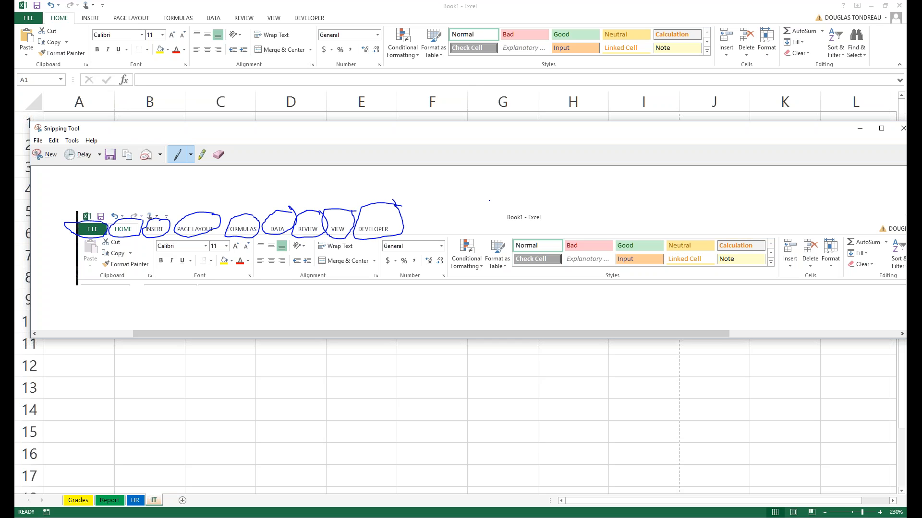
drag(714, 134, 699, 111)
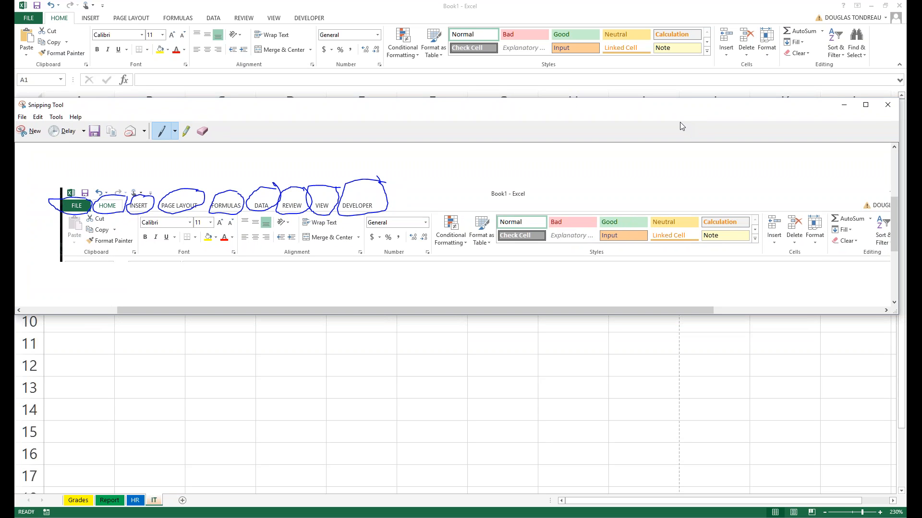
click(887, 105)
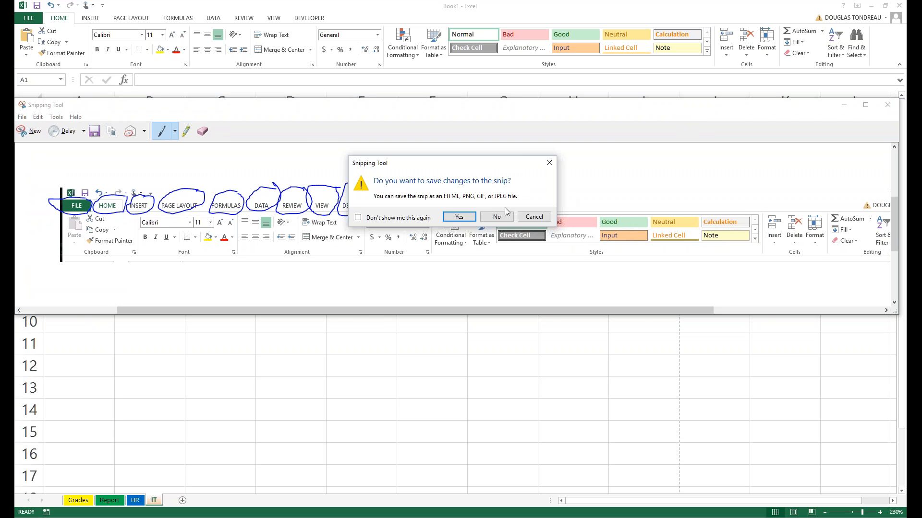
Discard the snip without saving, glance at Cell Styles and FORMULAS, and return to HOME.
click(502, 215)
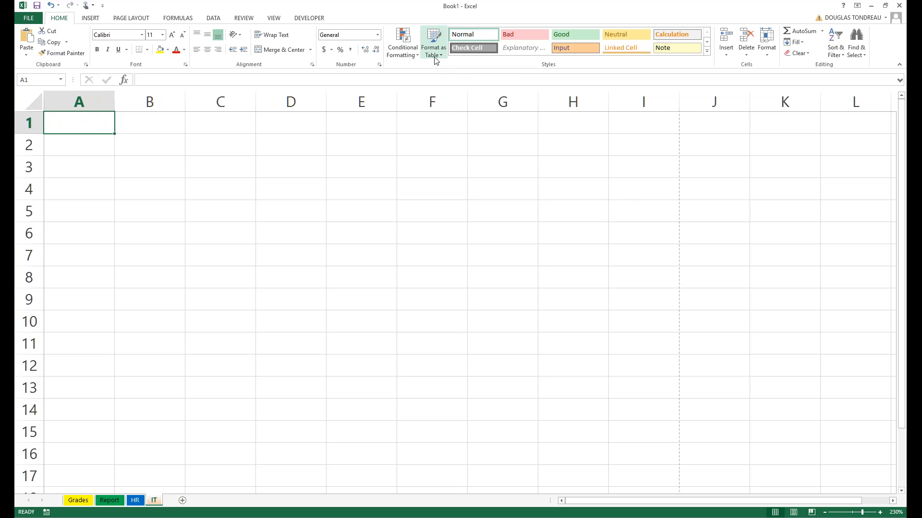
click(706, 51)
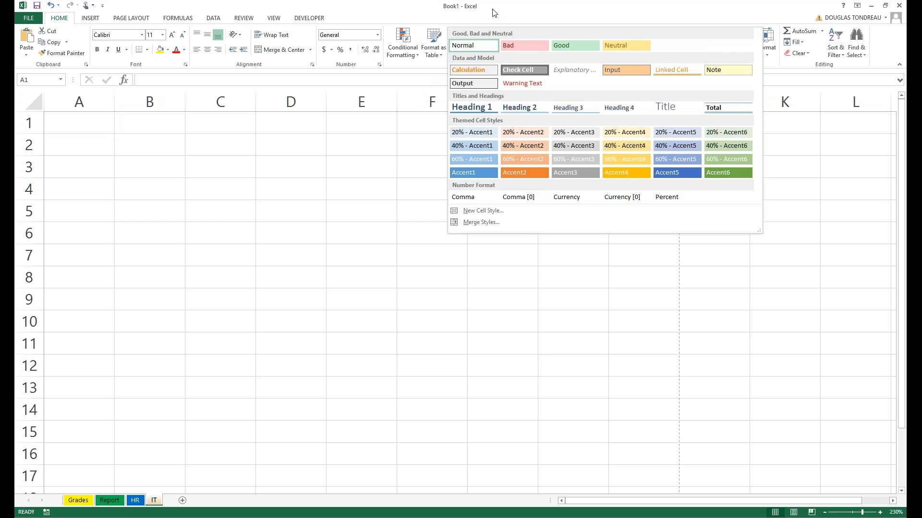
click(315, 160)
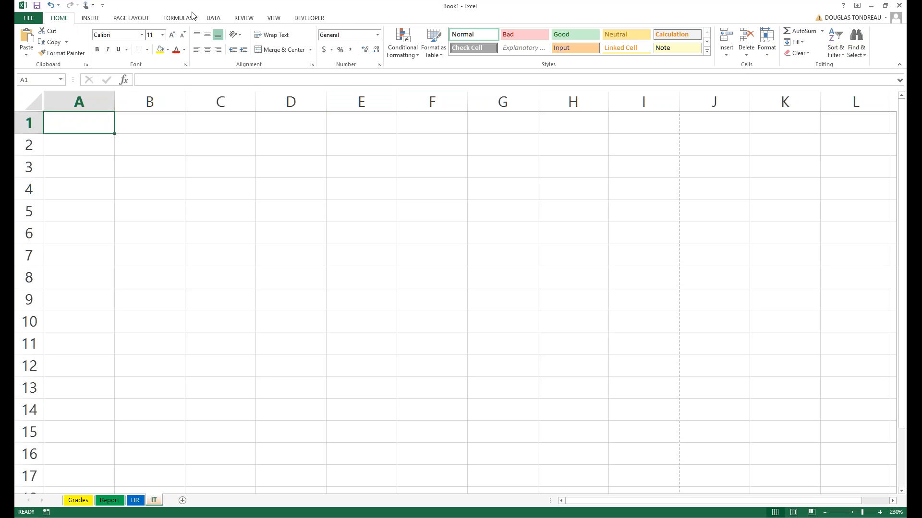
click(180, 21)
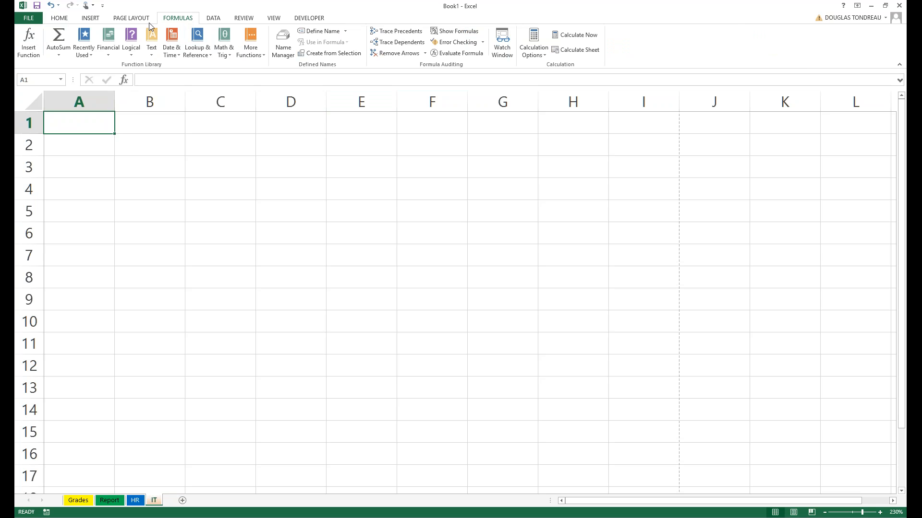
click(60, 19)
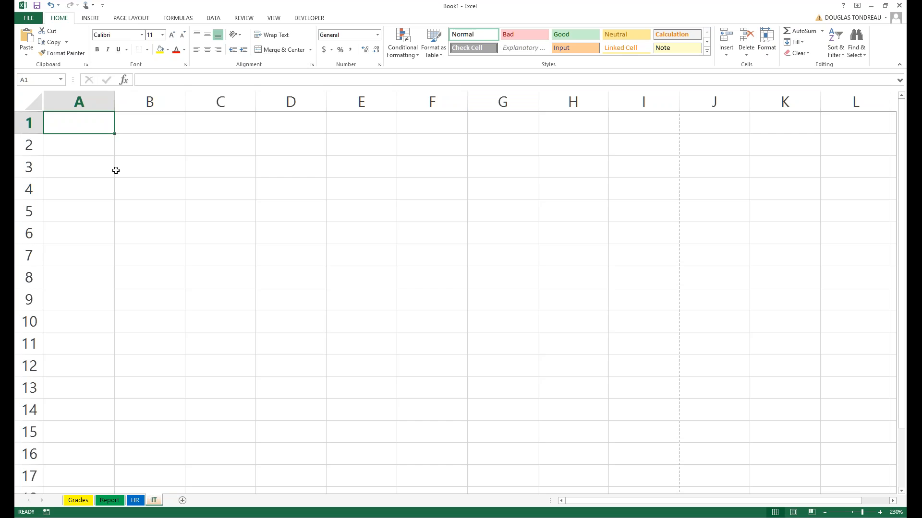
Enter 'NBA Championship' in cell A1, correcting the misspelled ending.
text(NBA Cha)
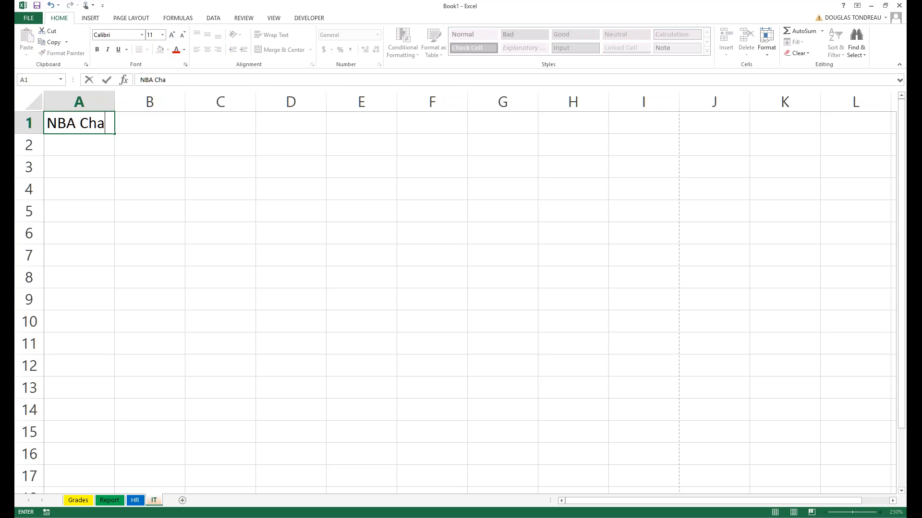
text(mpiosn)
key(BackSpace)
key(BackSpace)
text(nship)
click(149, 167)
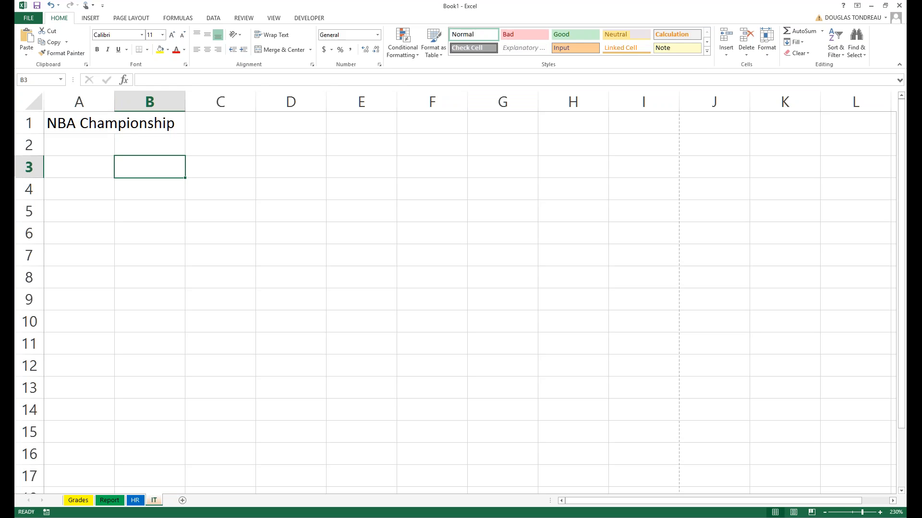
Check the contents of A1, A2 and B1, then widen column A and undo it.
click(53, 122)
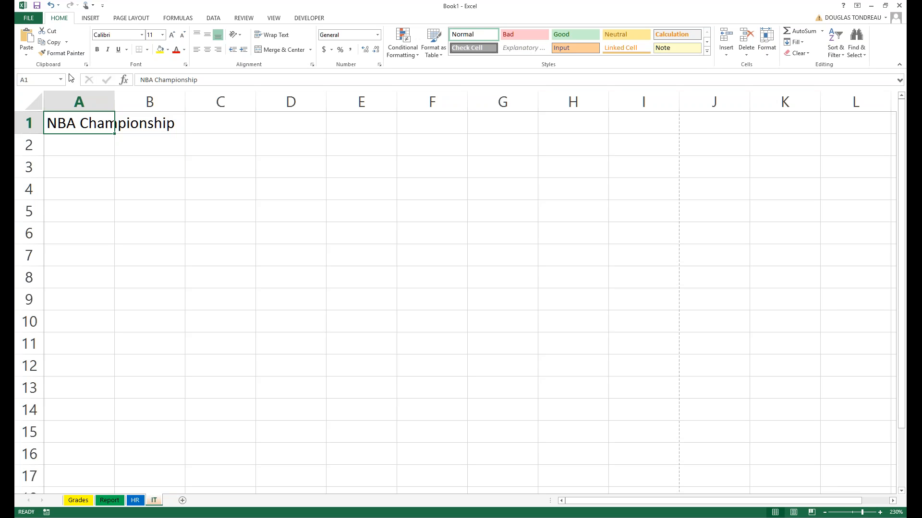
click(107, 141)
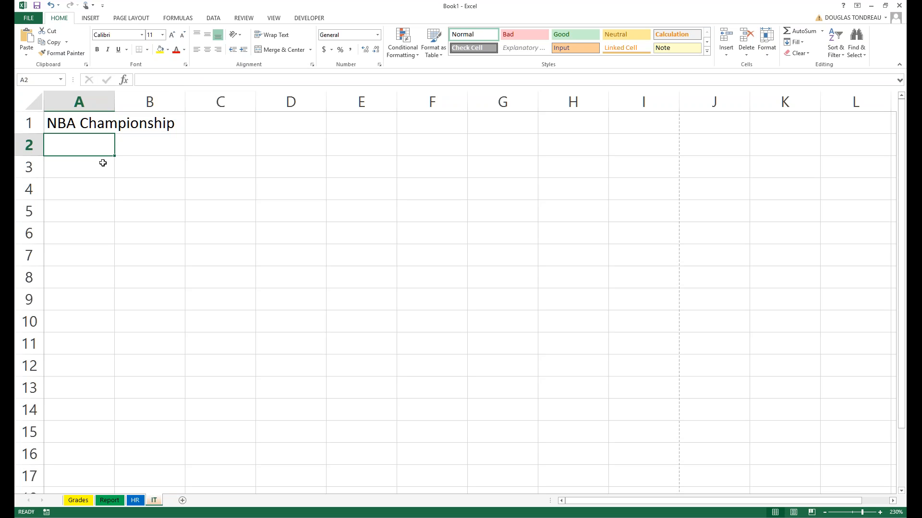
click(155, 124)
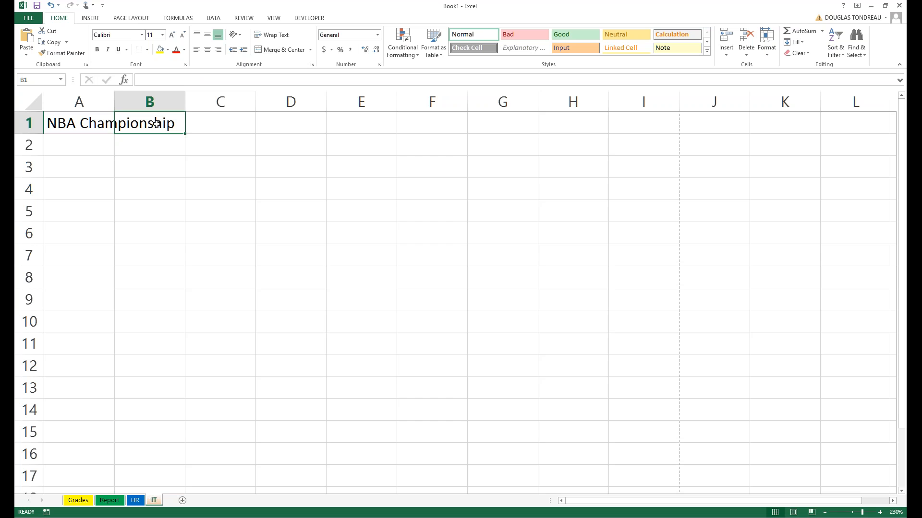
ctrl+scroll(113, 129, up, 3)
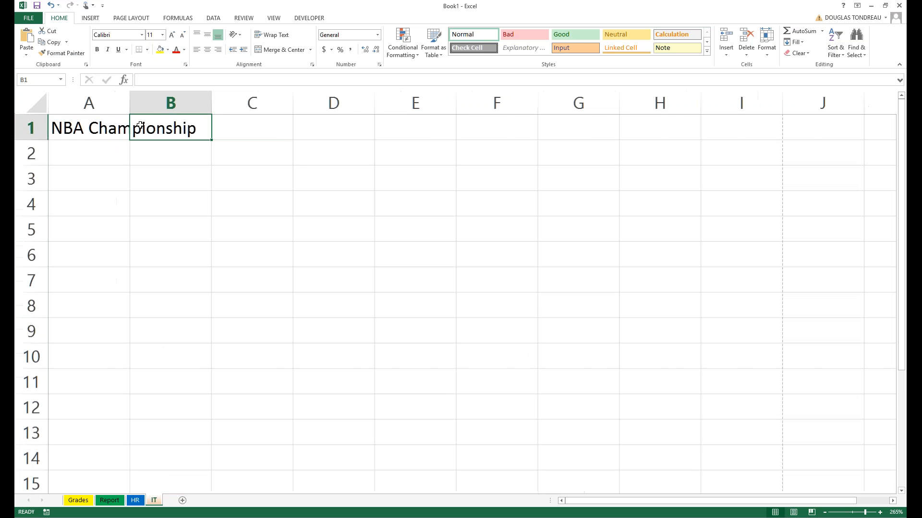
click(113, 129)
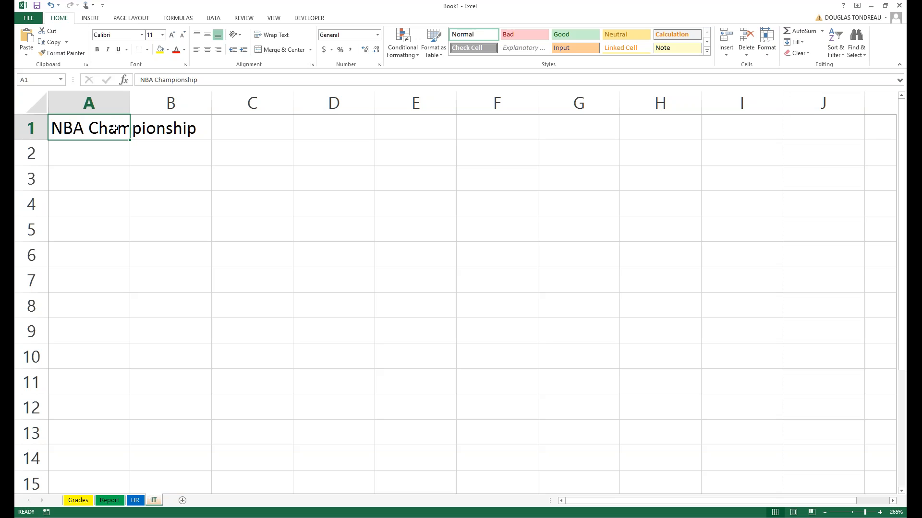
key(Down)
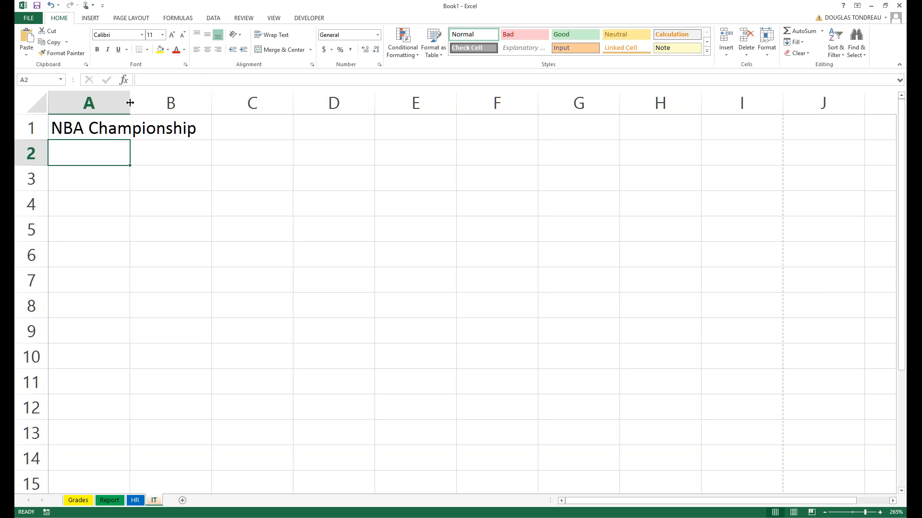
drag(130, 103, 211, 103)
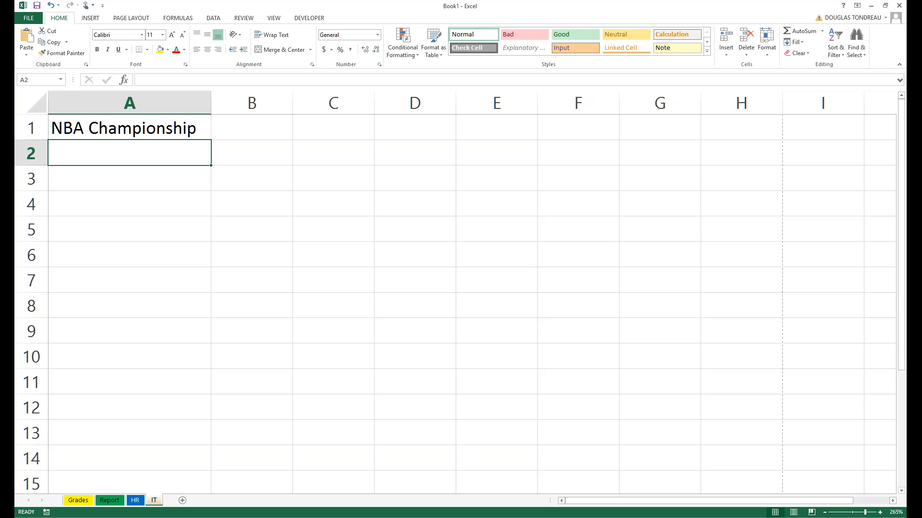
key(ctrl+z)
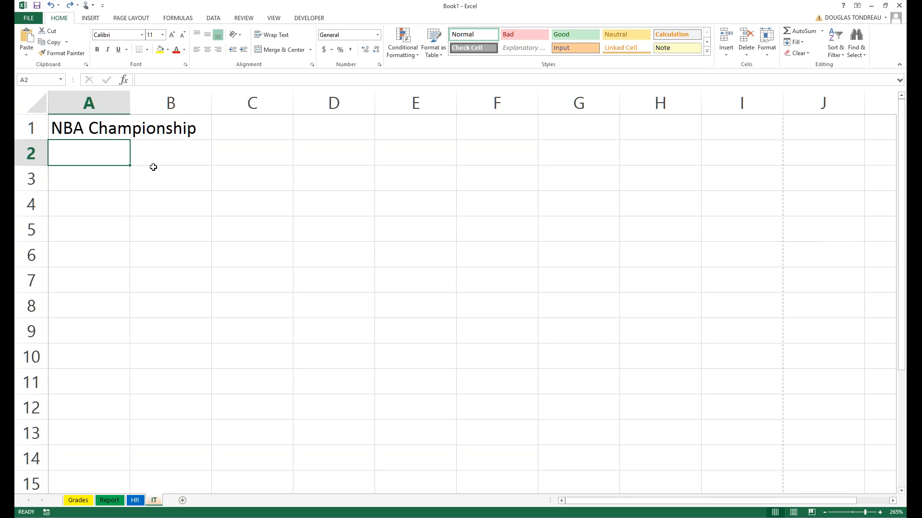
drag(129, 103, 211, 103)
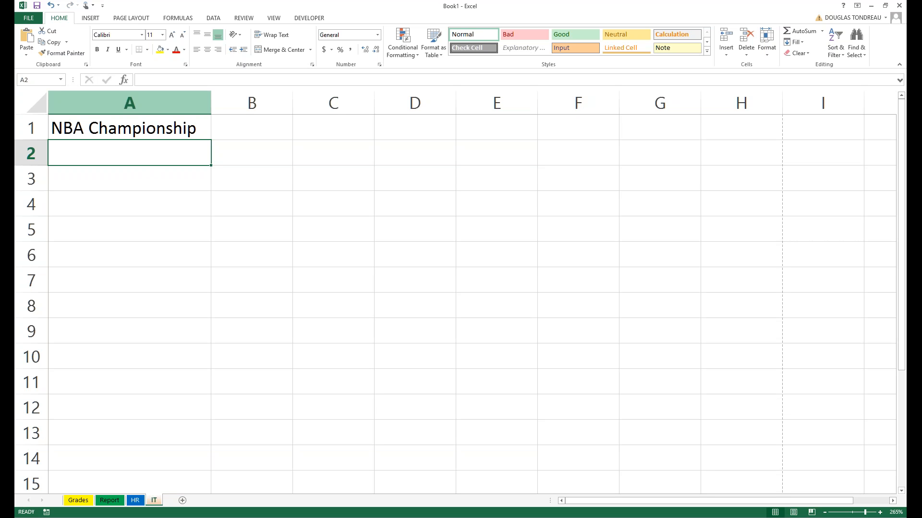
key(ctrl+z)
click(252, 128)
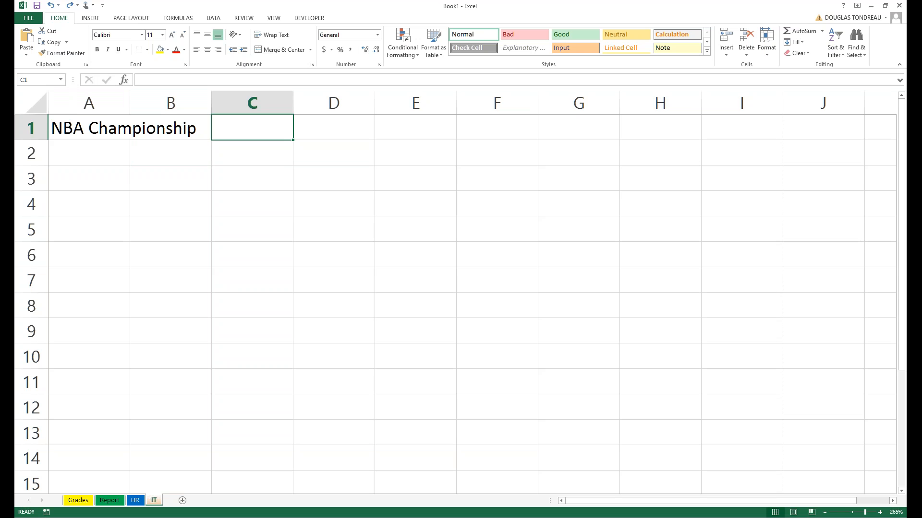
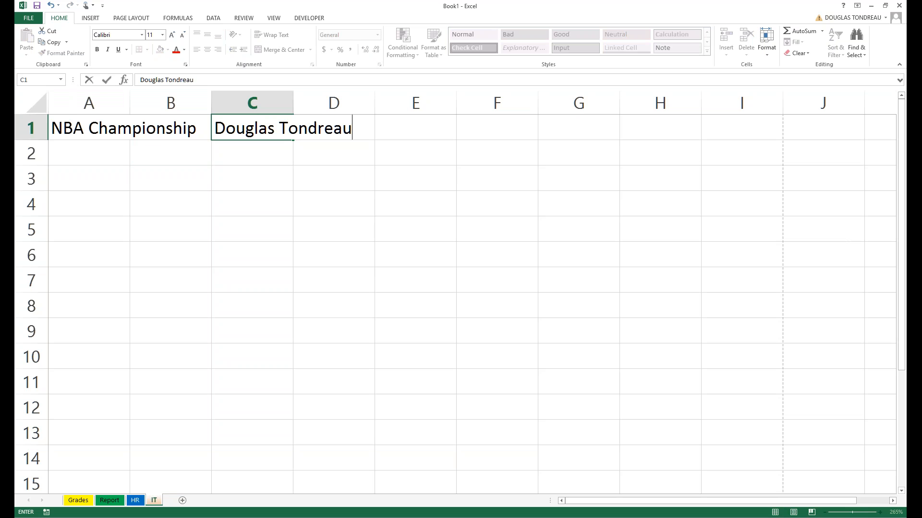
key(Return)
key(Return)
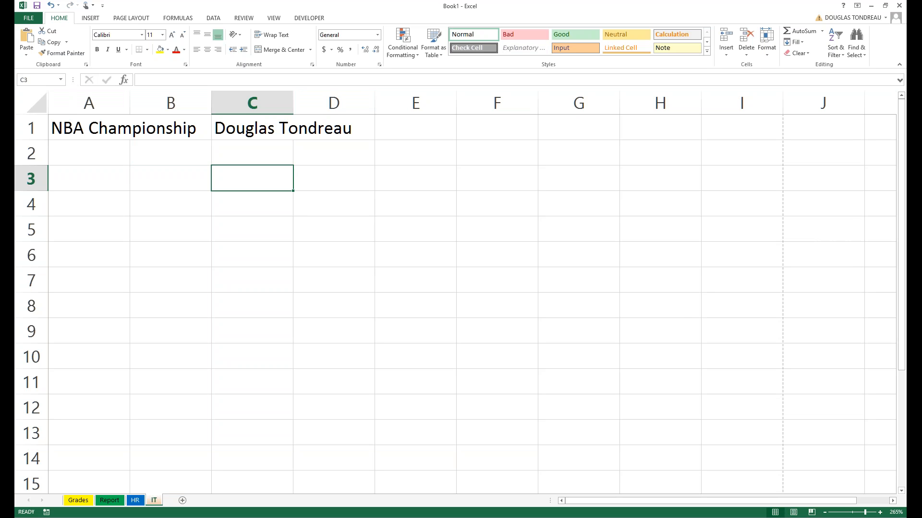
double_click(293, 103)
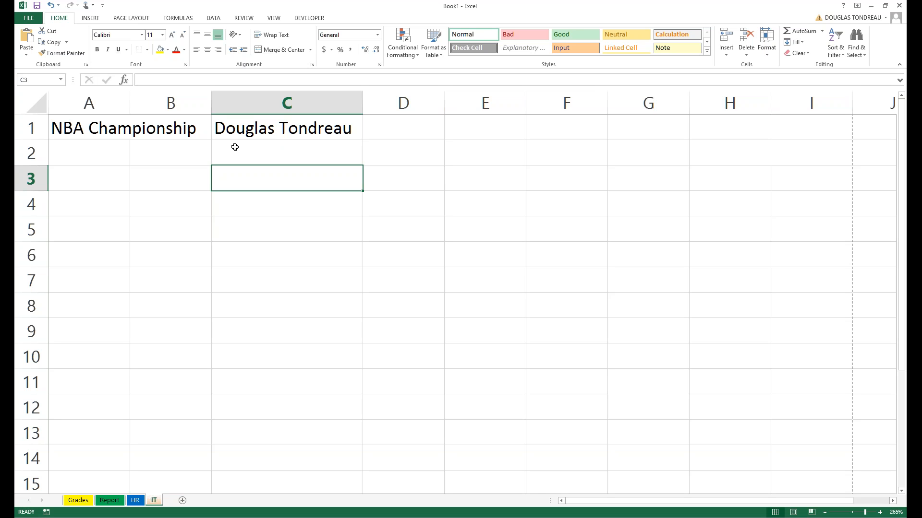
key(ctrl+z)
key(ctrl+z)
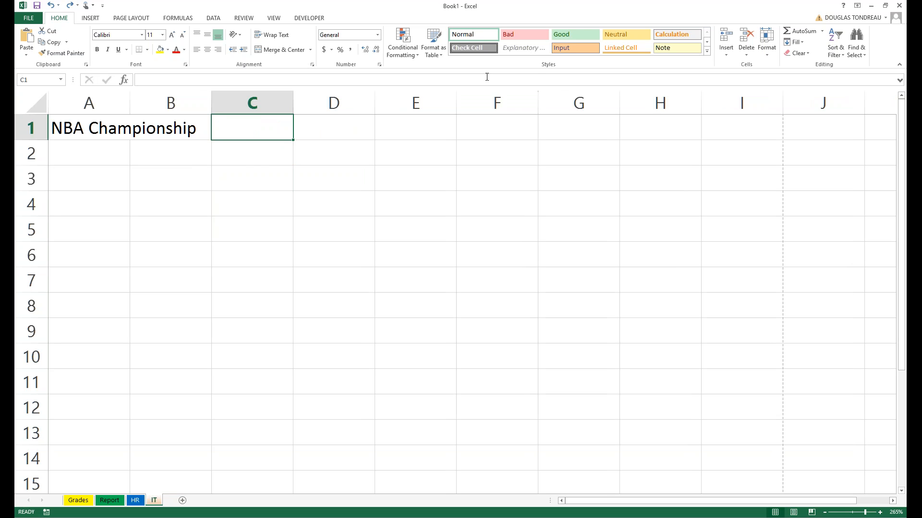
Select row 1 from the NBA Championship cell A1 across to E1.
key(Left)
scroll(250, 172, down, 1)
scroll(216, 171, down, 1)
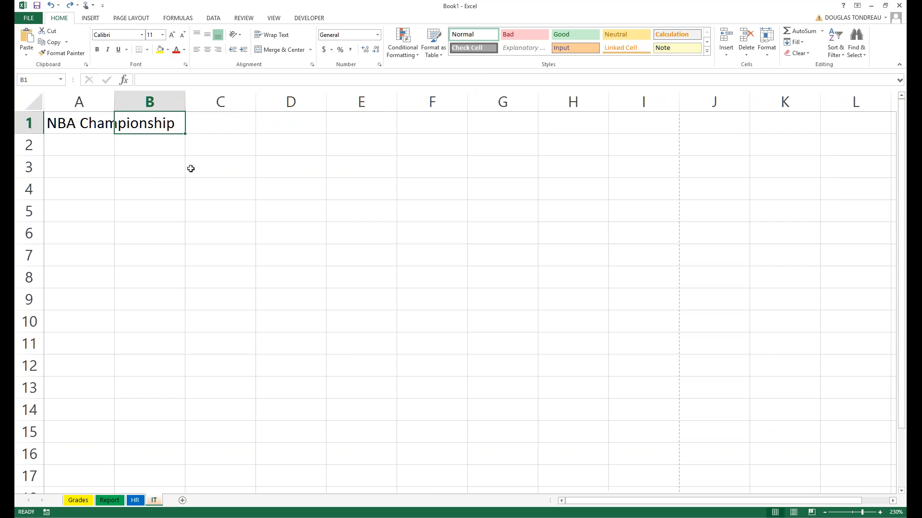
scroll(157, 179, up, 8)
scroll(156, 179, up, 1)
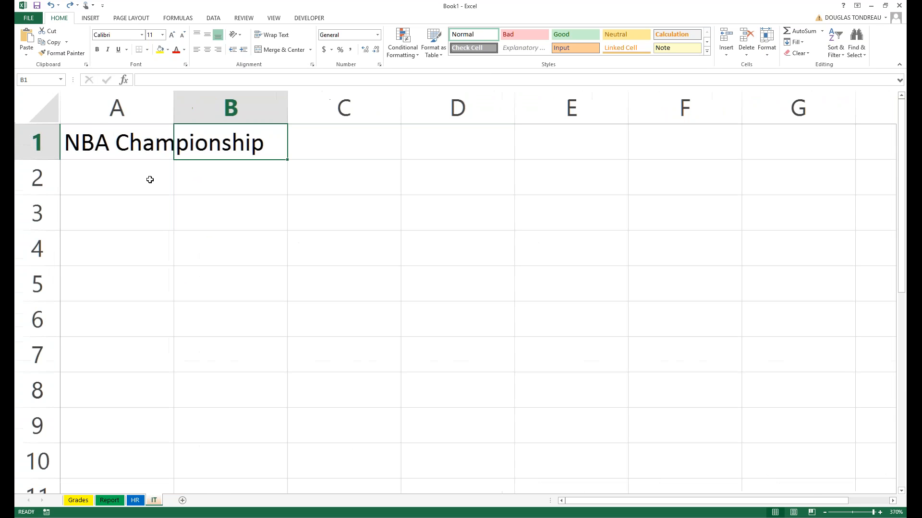
click(148, 179)
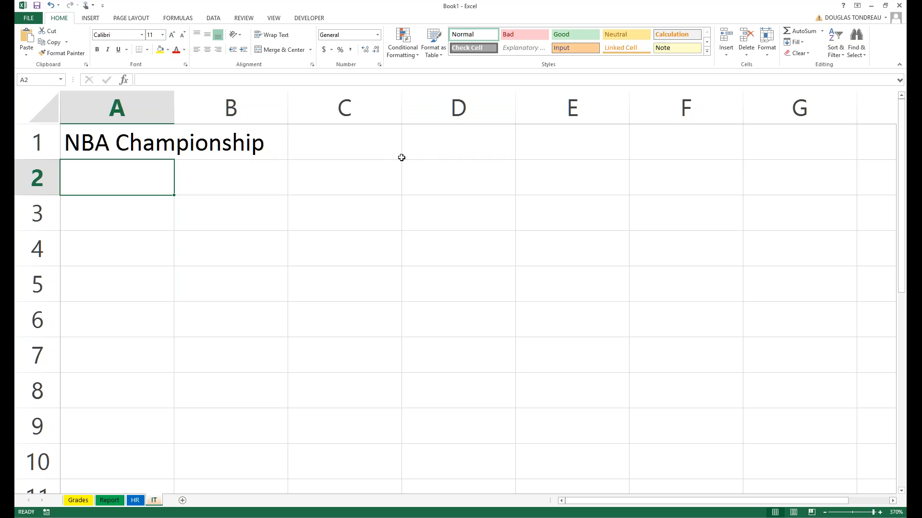
click(186, 236)
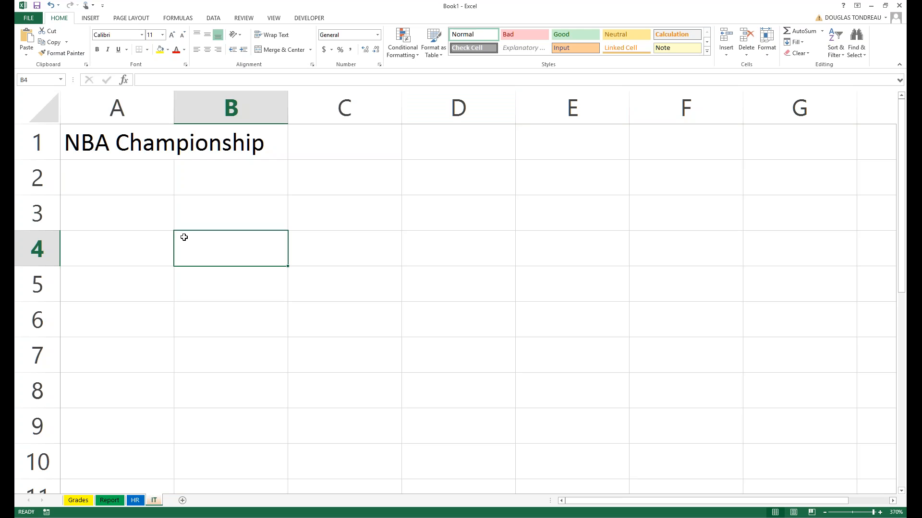
click(102, 137)
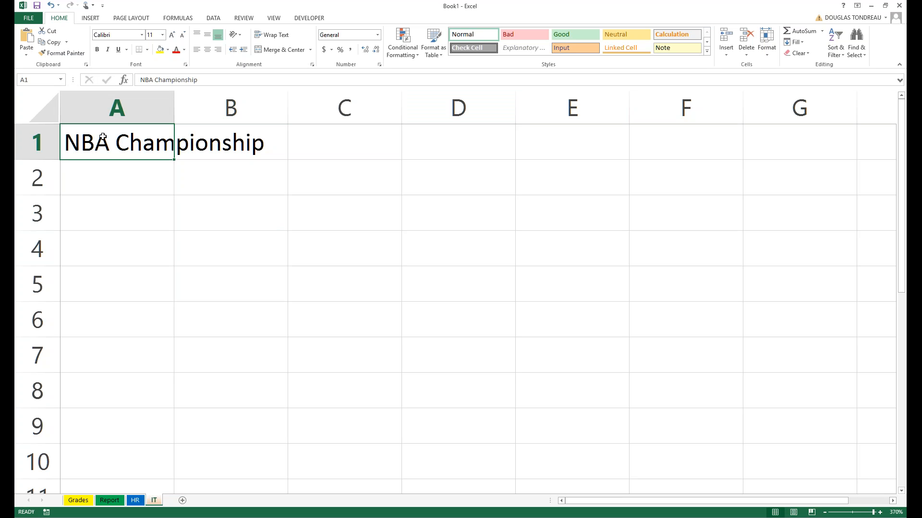
drag(103, 137, 548, 133)
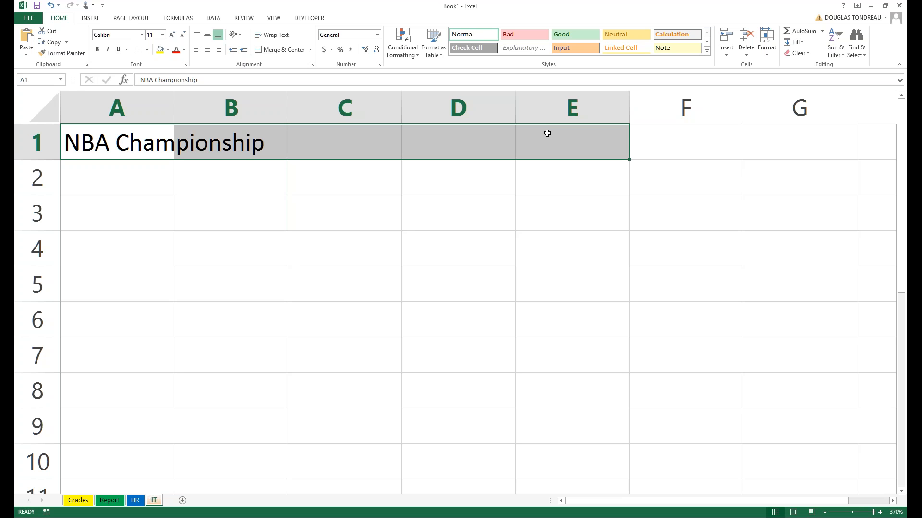
Reselect A1:E1 and apply Merge & Center to the NBA Championship title.
click(144, 146)
drag(161, 185, 158, 214)
click(139, 144)
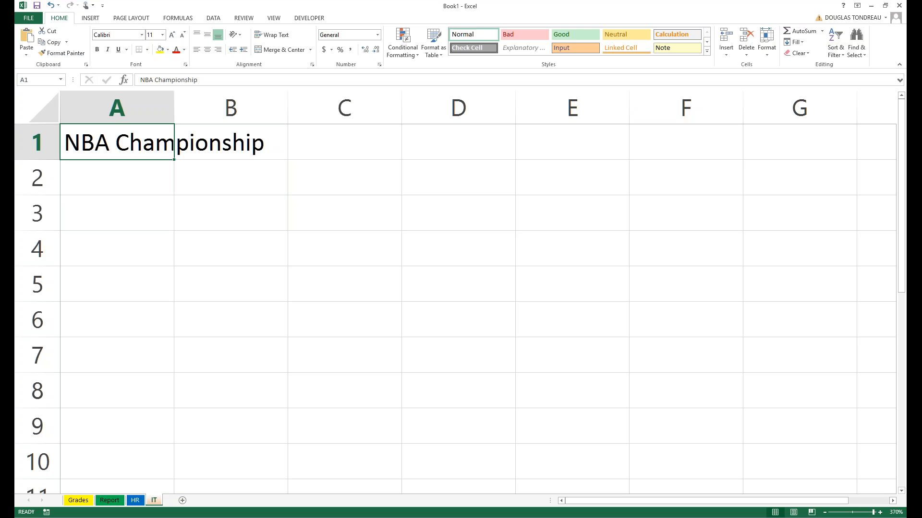
drag(141, 146, 536, 136)
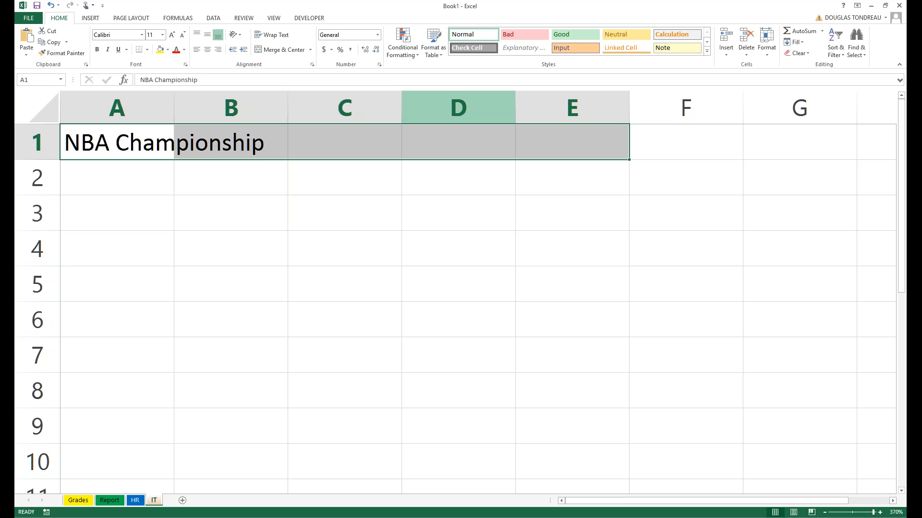
click(293, 56)
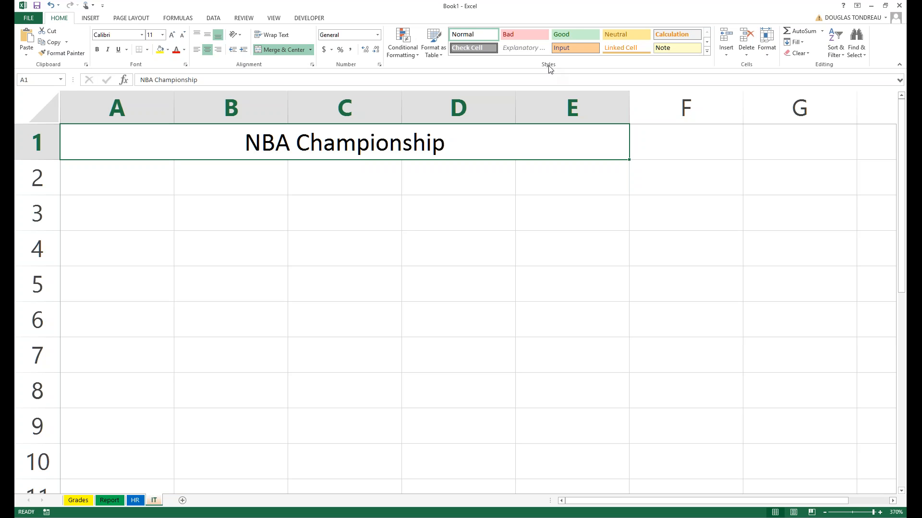
Apply the Heading 1 cell style to the merged A1:E1 title.
click(706, 51)
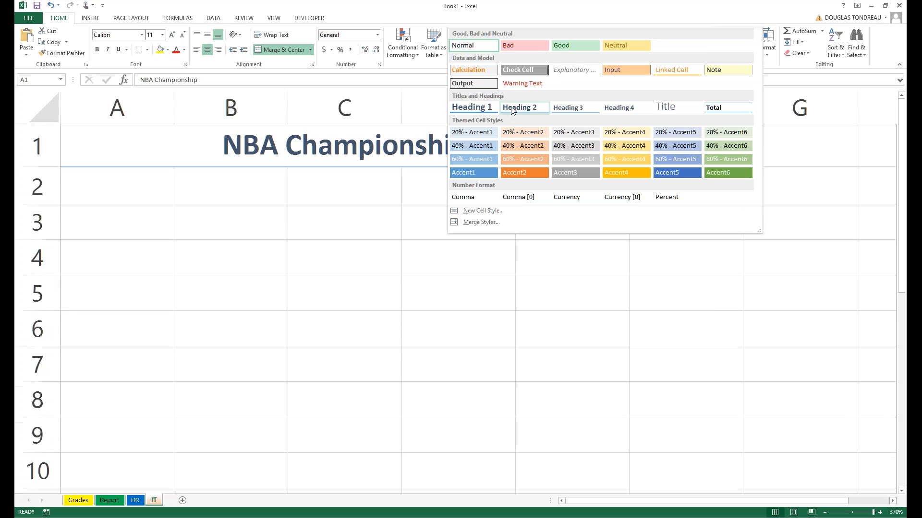
click(473, 107)
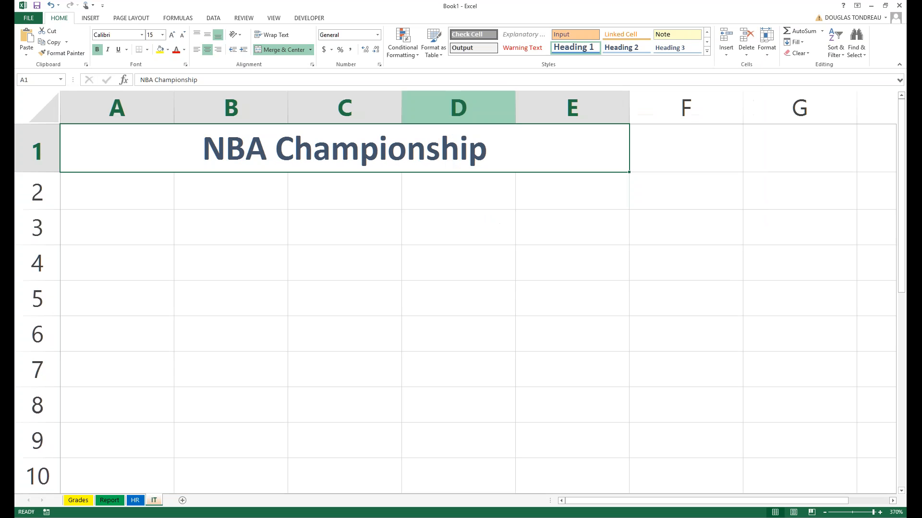
scroll(264, 299, up, 1)
scroll(264, 299, down, 3)
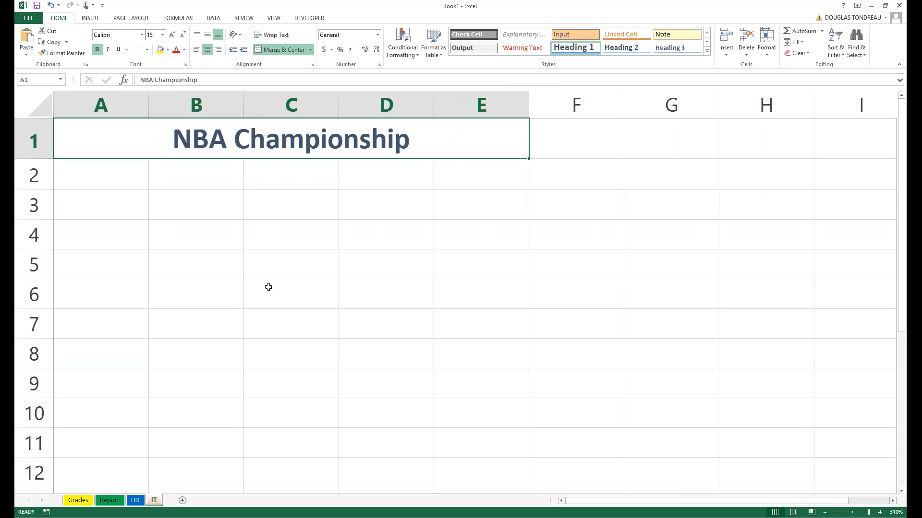
click(706, 51)
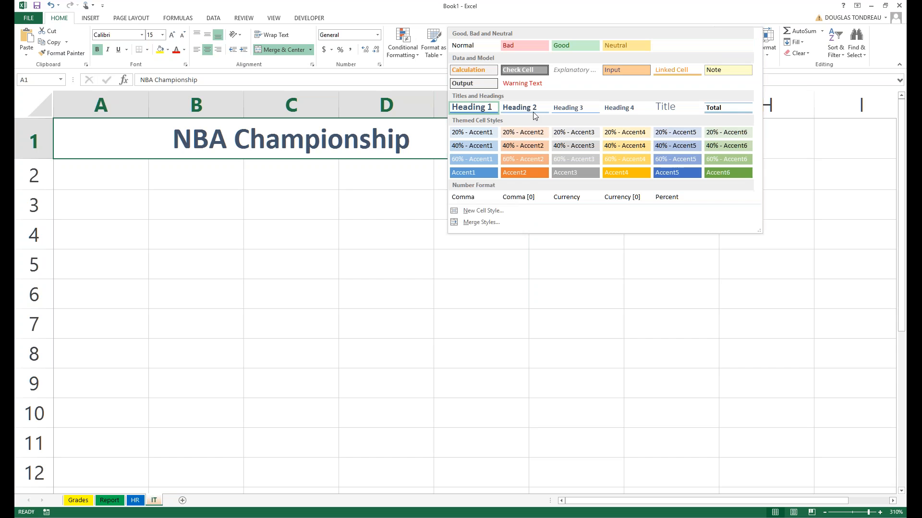
click(494, 110)
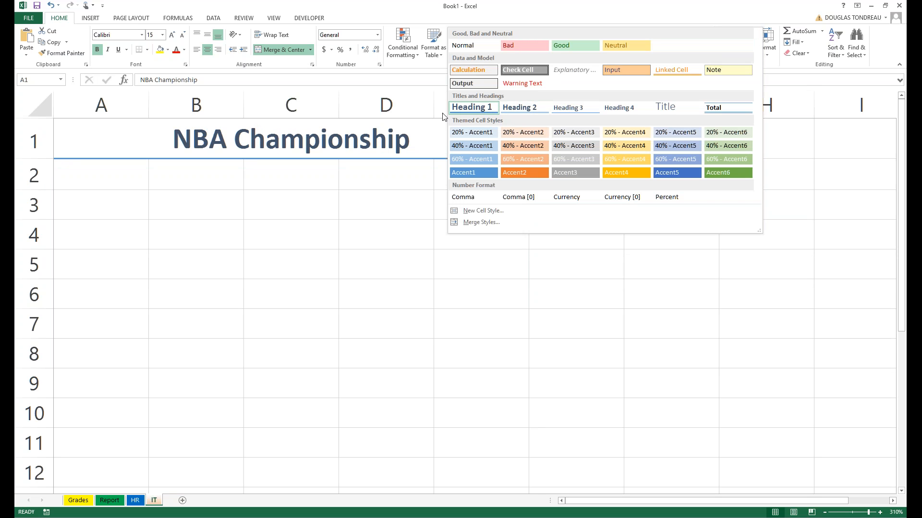
click(109, 192)
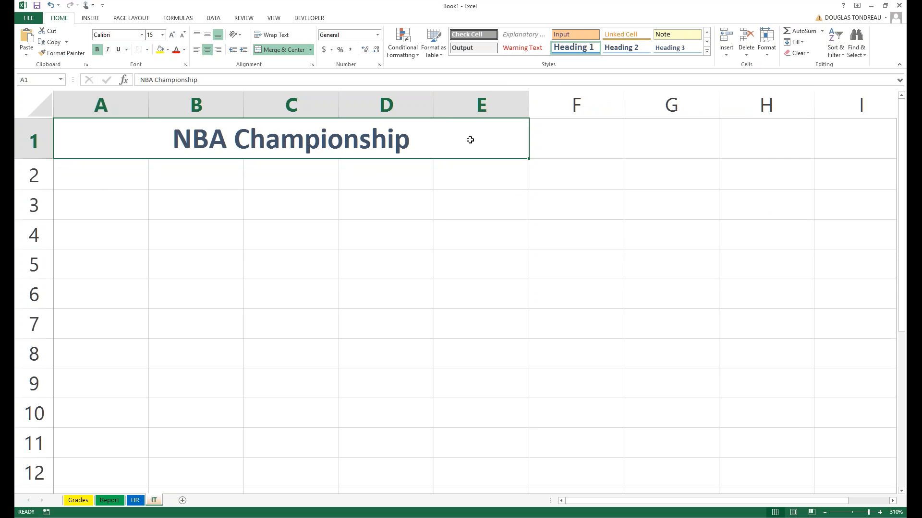
click(411, 196)
click(429, 145)
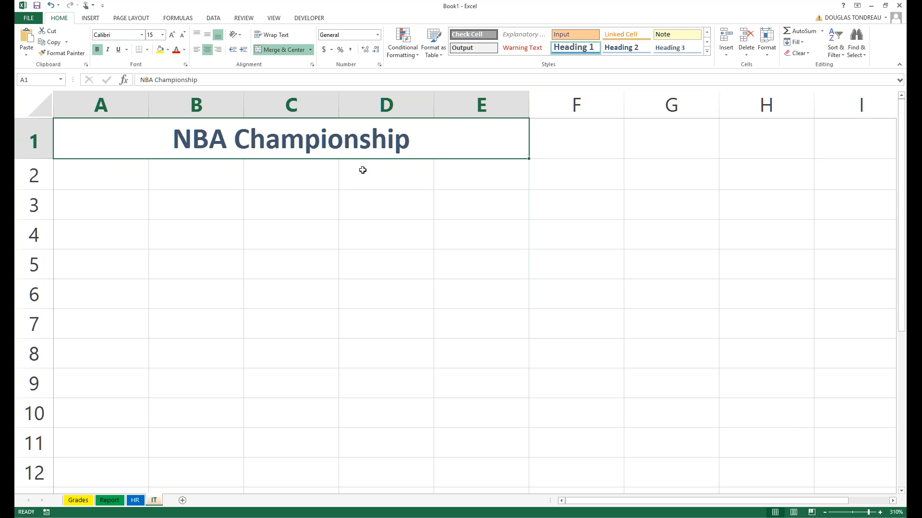
Give the merged title a black fill and white font colour.
click(169, 53)
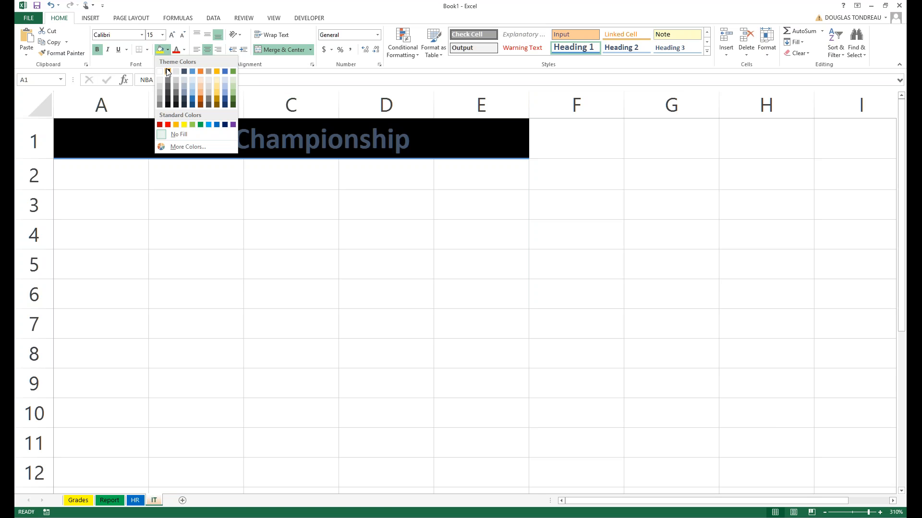
click(168, 72)
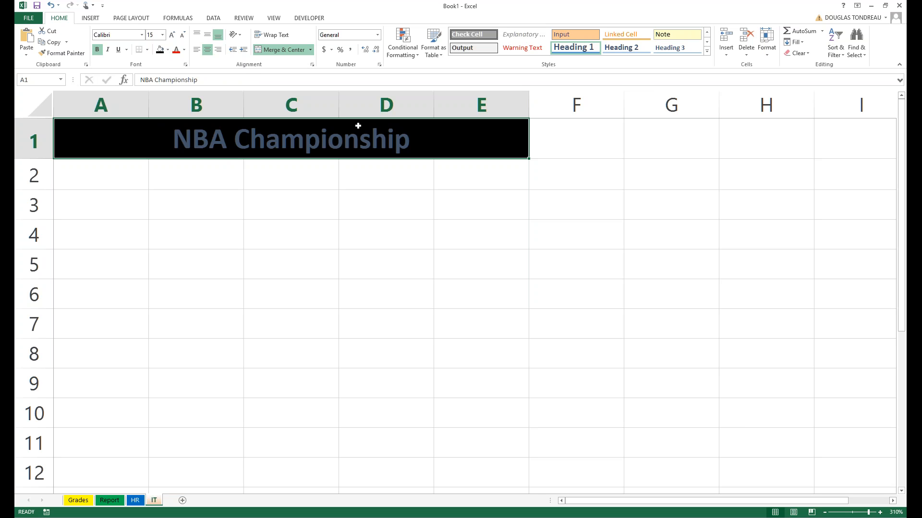
click(184, 49)
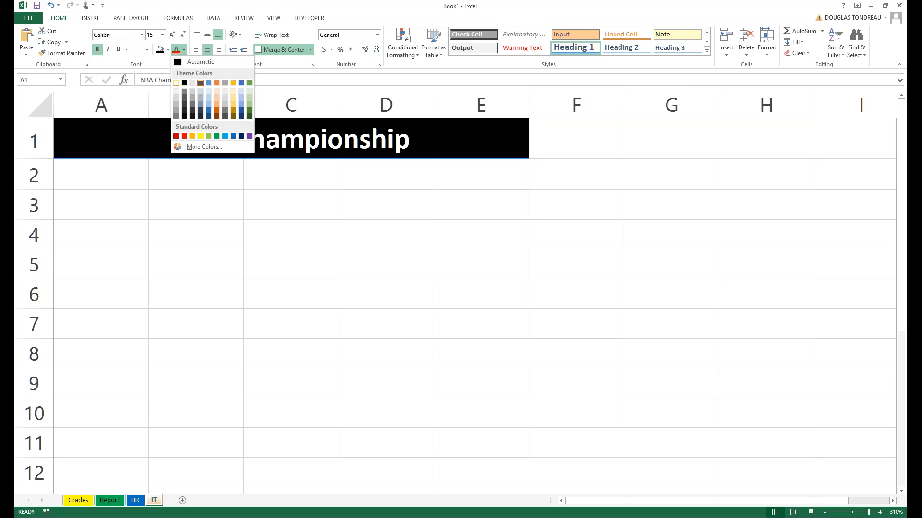
click(176, 83)
click(101, 175)
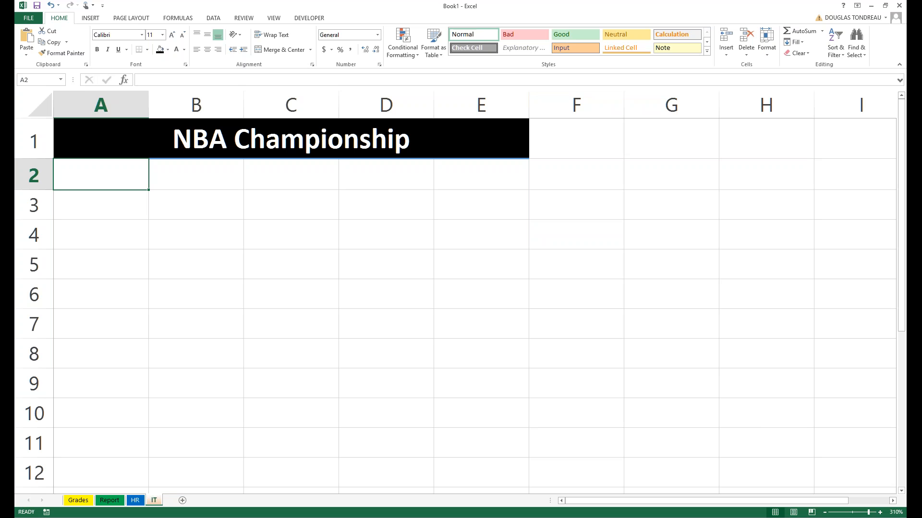
Enter Kyrie Irving in A2 and Lebron James in A3, widening column A.
text(K)
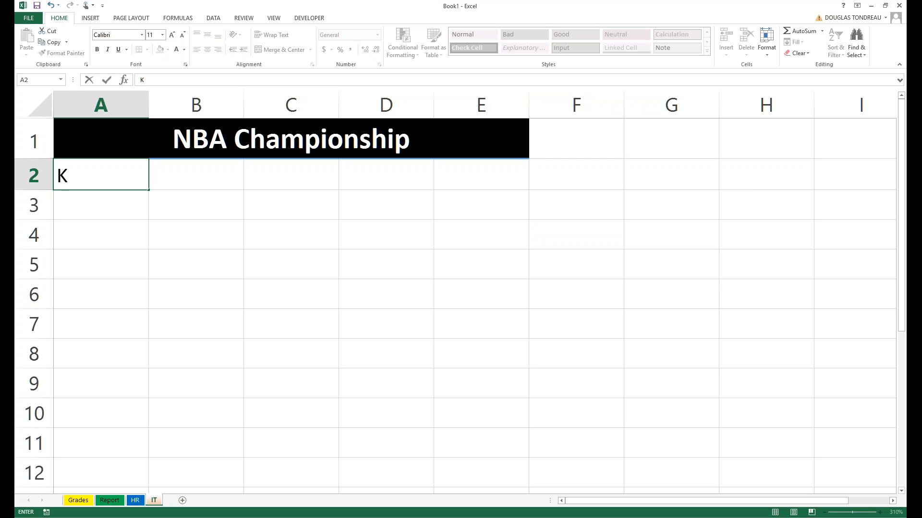
text(yrie Irving)
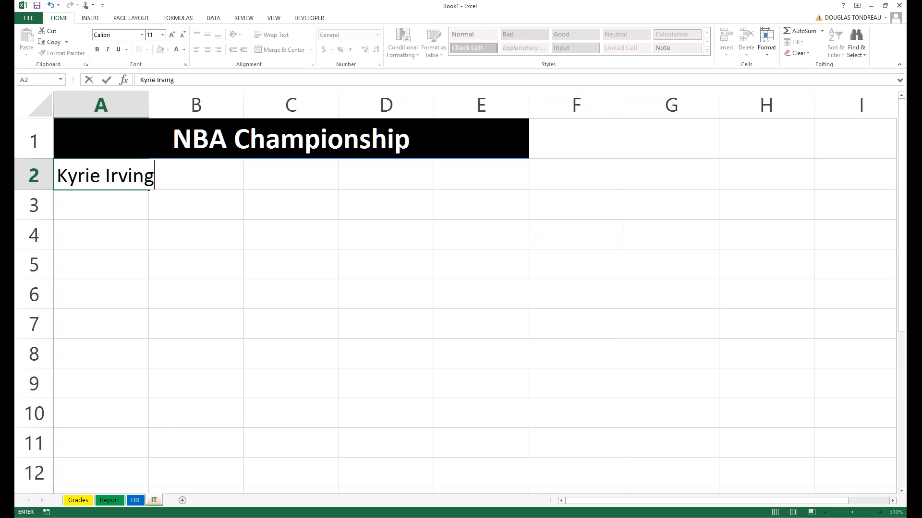
key(Return)
key(Return)
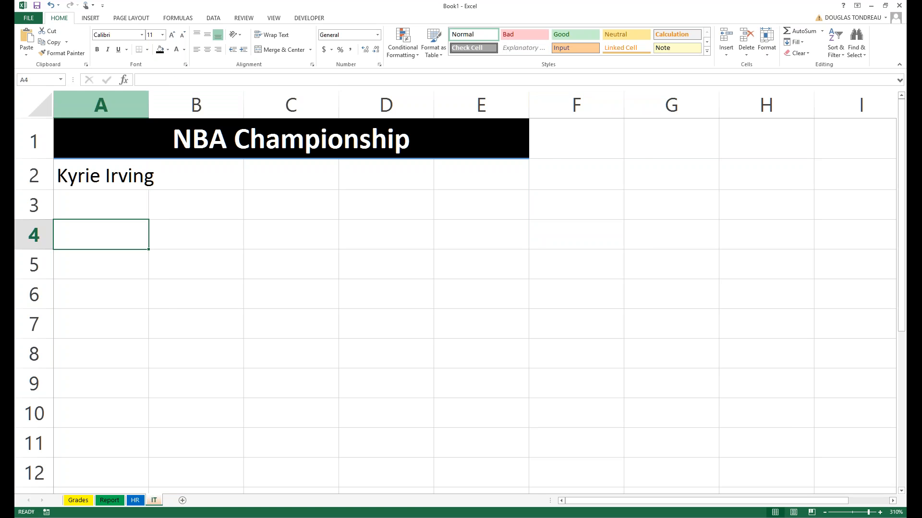
drag(148, 104, 168, 104)
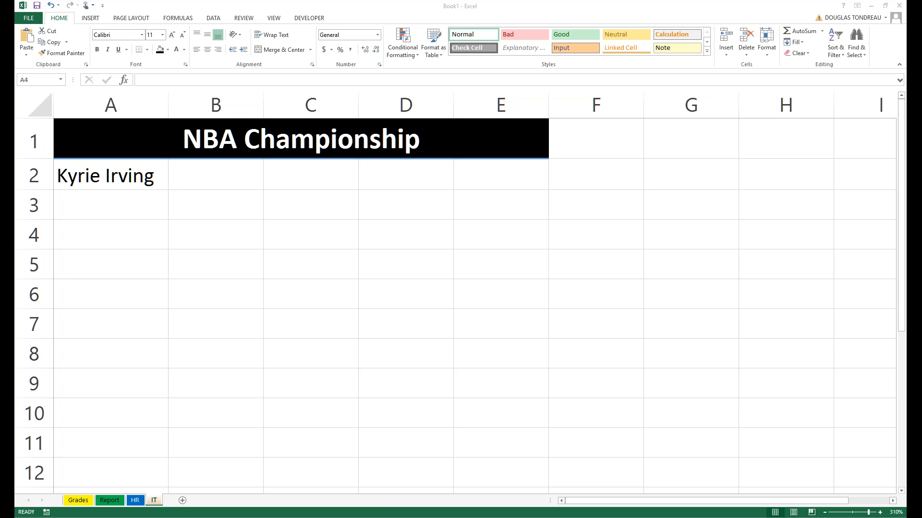
click(120, 223)
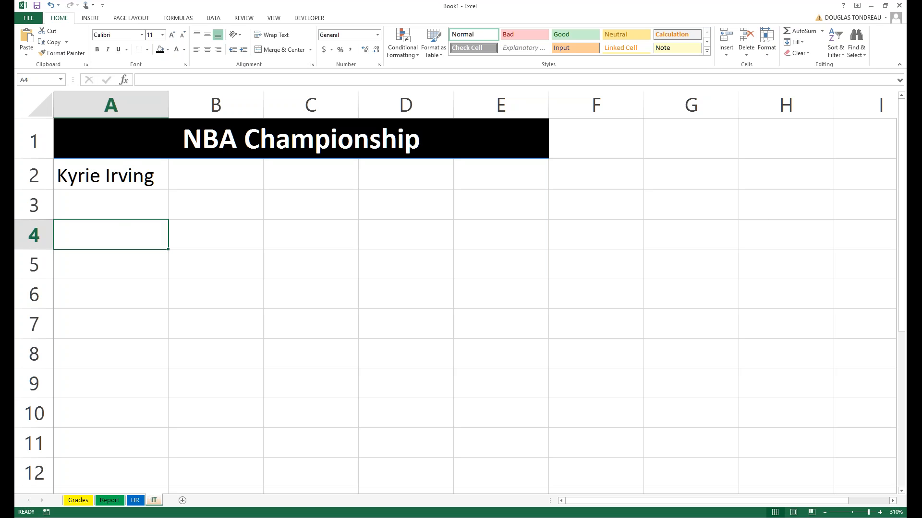
click(117, 203)
text(Lebron)
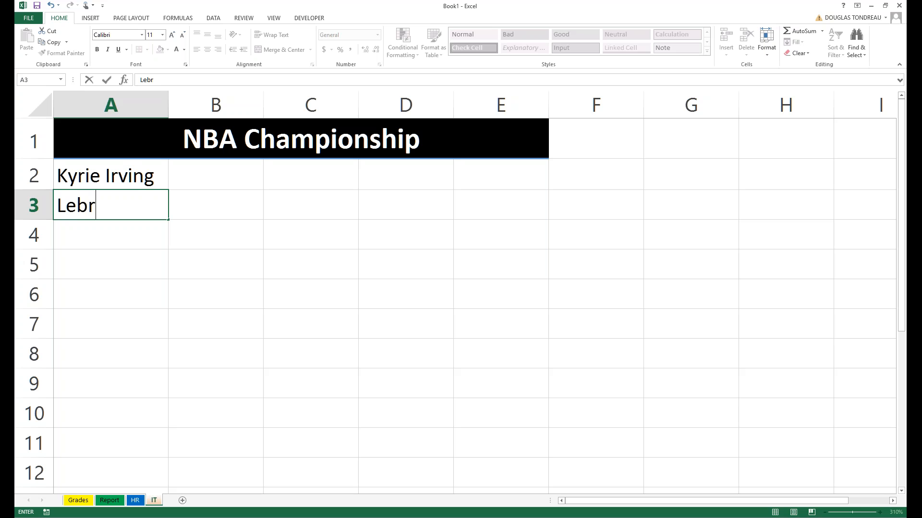
text(James)
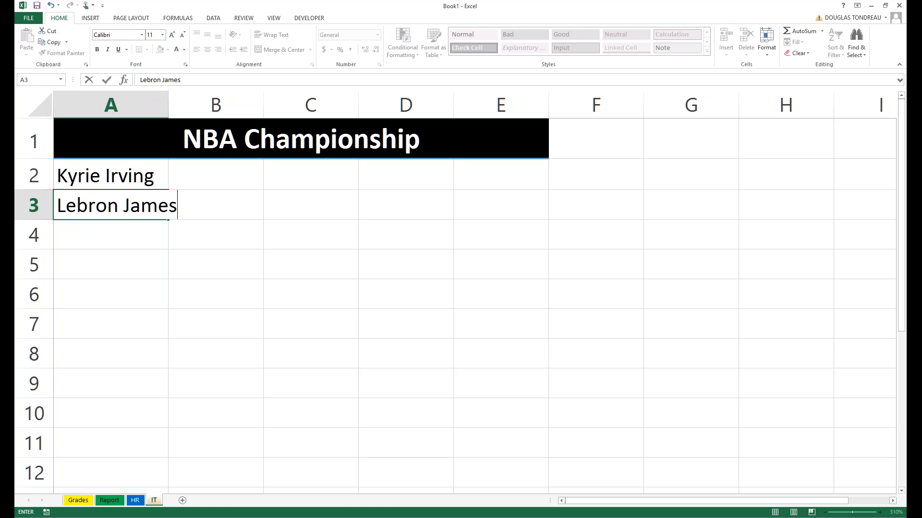
click(216, 104)
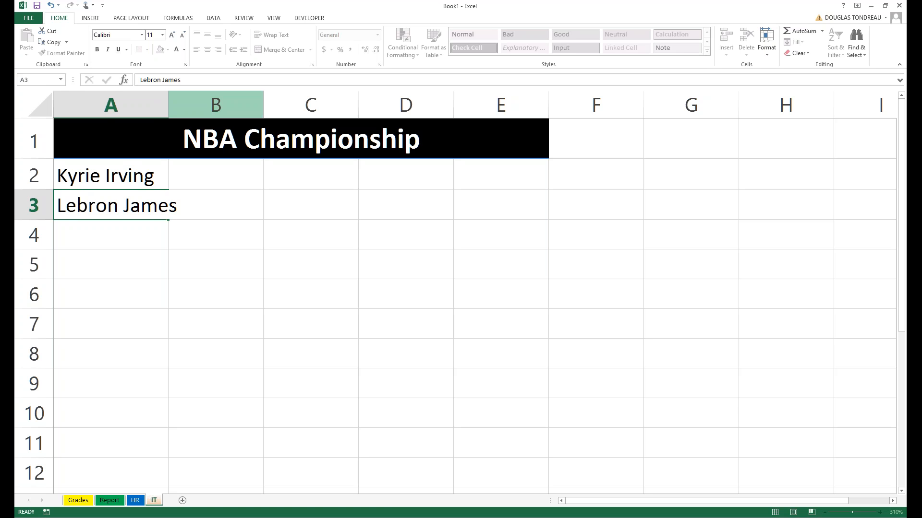
drag(168, 105, 190, 105)
Enter the third player name, Curry, in A4 and autofit column A.
click(138, 225)
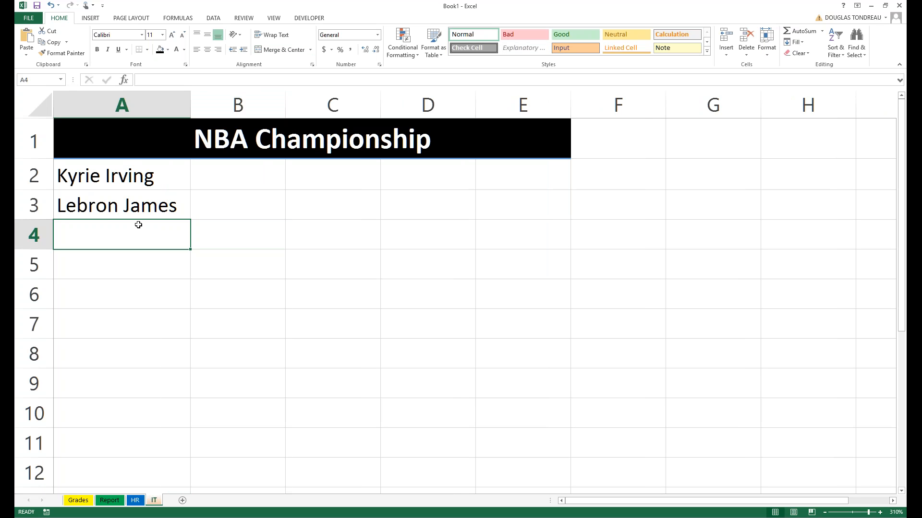
text(Ste)
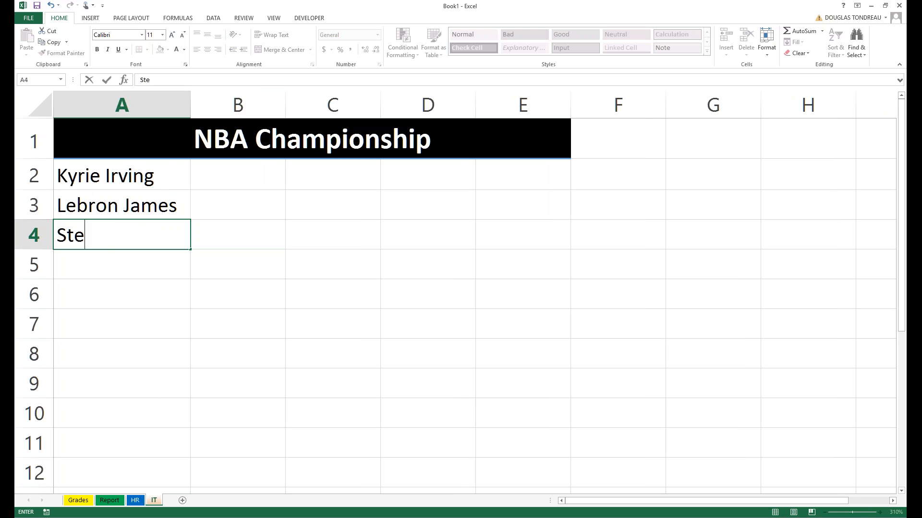
text(pehn)
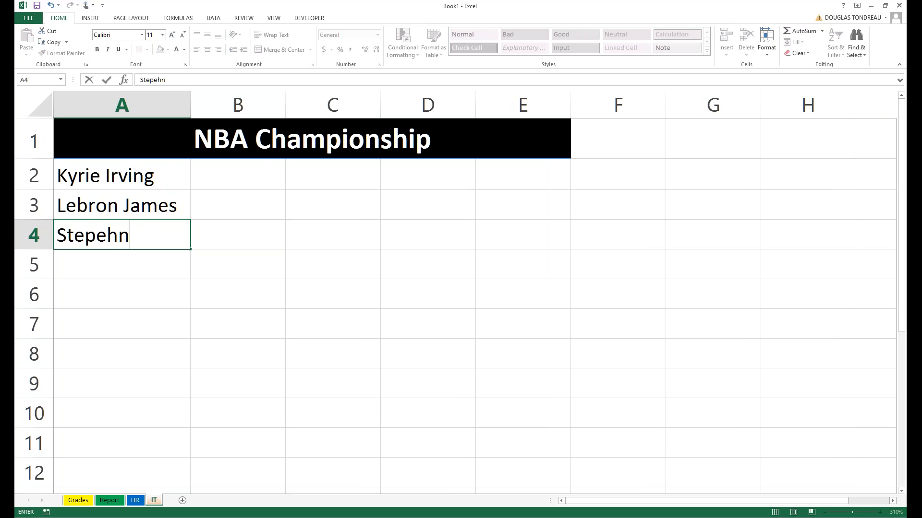
text( Curry)
click(119, 236)
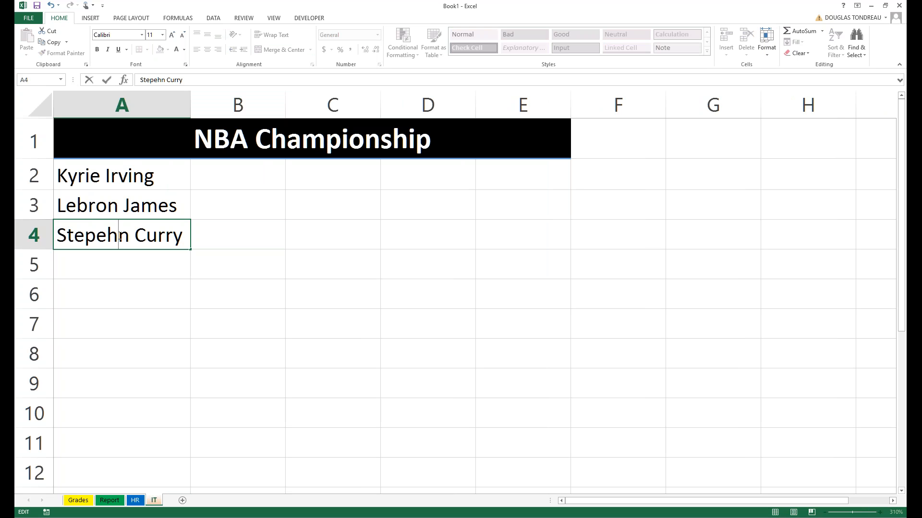
text(e)
key(Return)
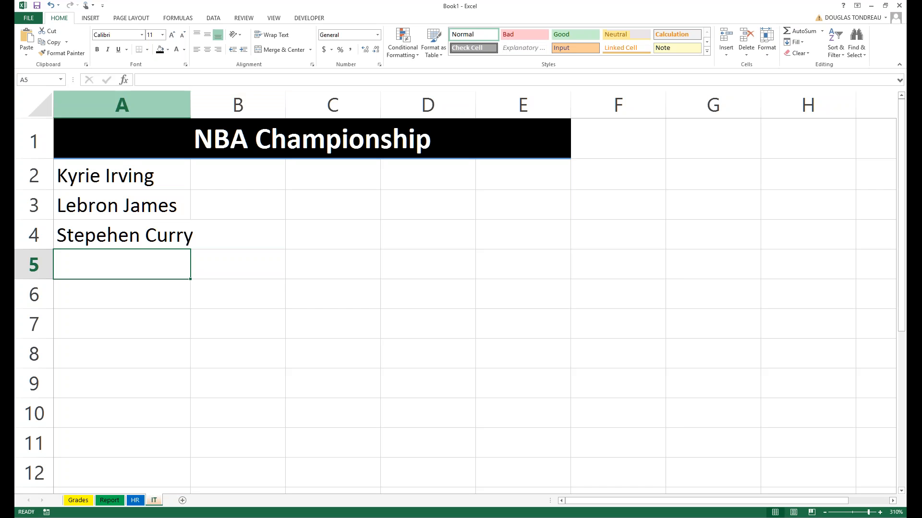
double_click(191, 105)
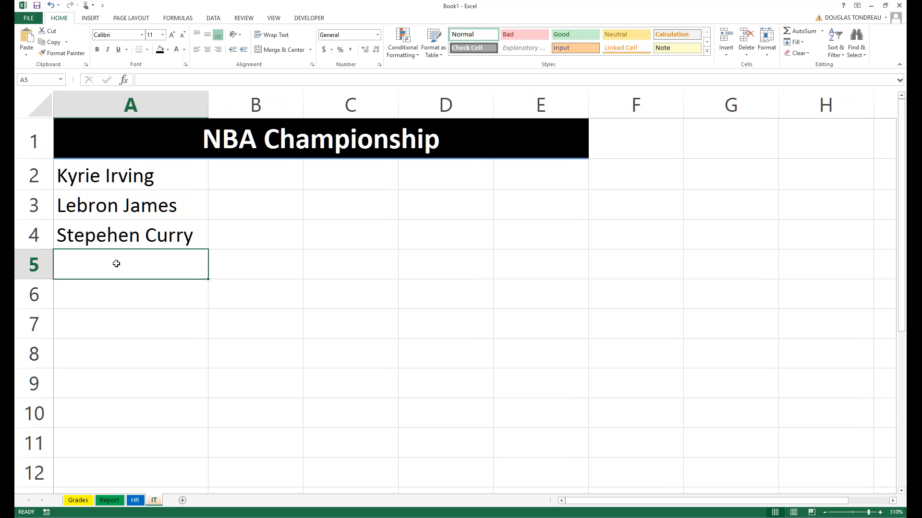
Delete the extra letter from the misspelled first name in A4, then select A2:A4.
scroll(116, 263, down, 2)
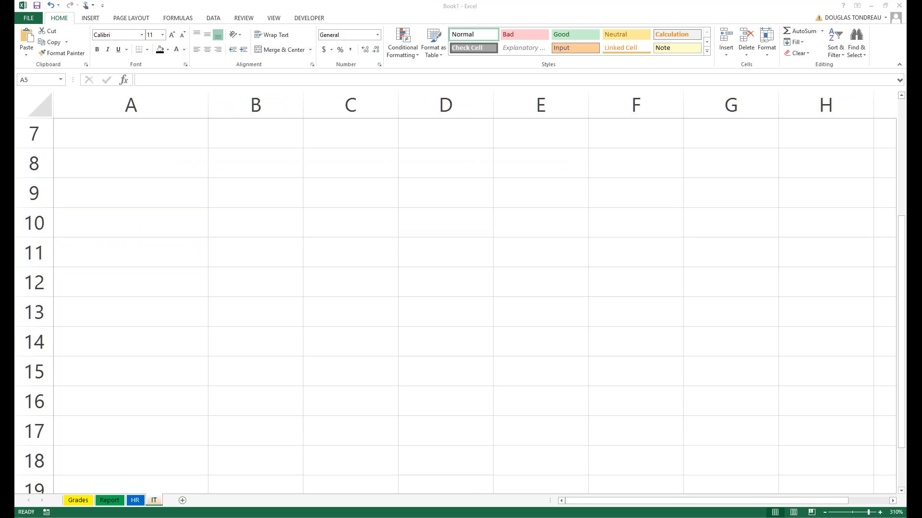
scroll(130, 174, up, 2)
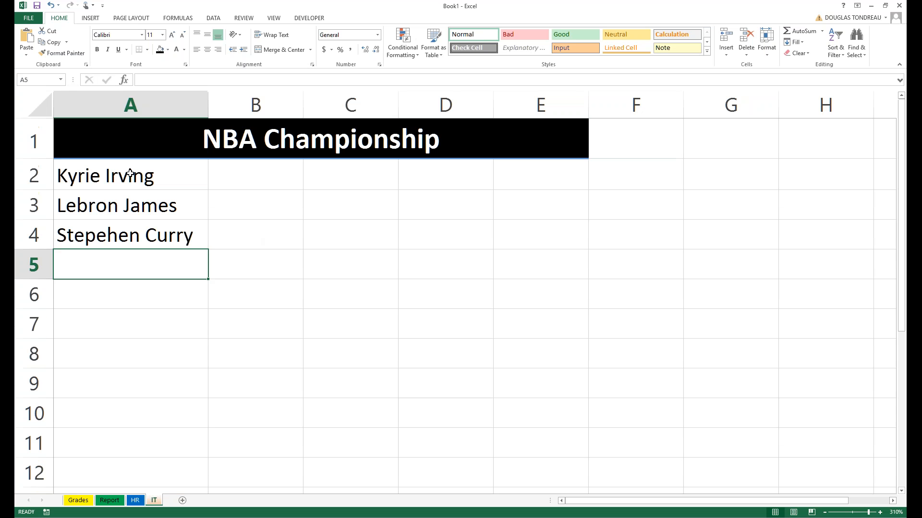
click(130, 174)
click(131, 200)
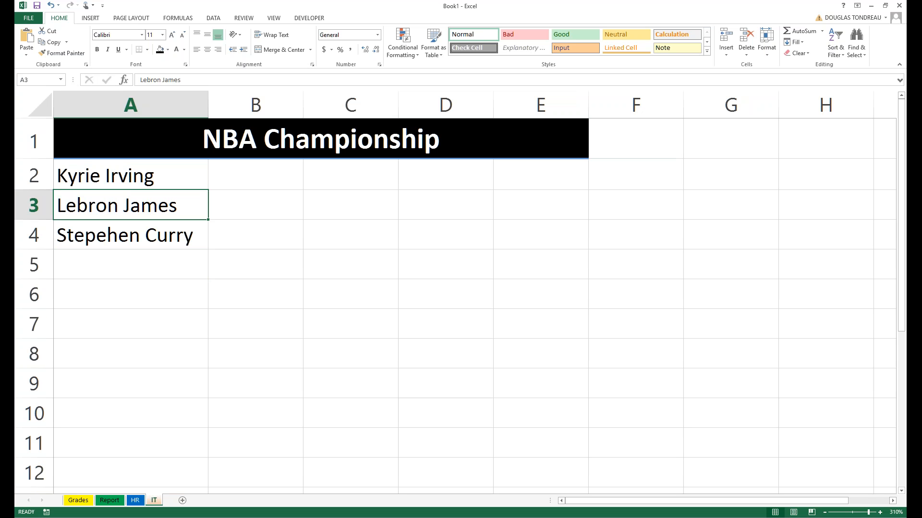
click(109, 235)
double_click(109, 236)
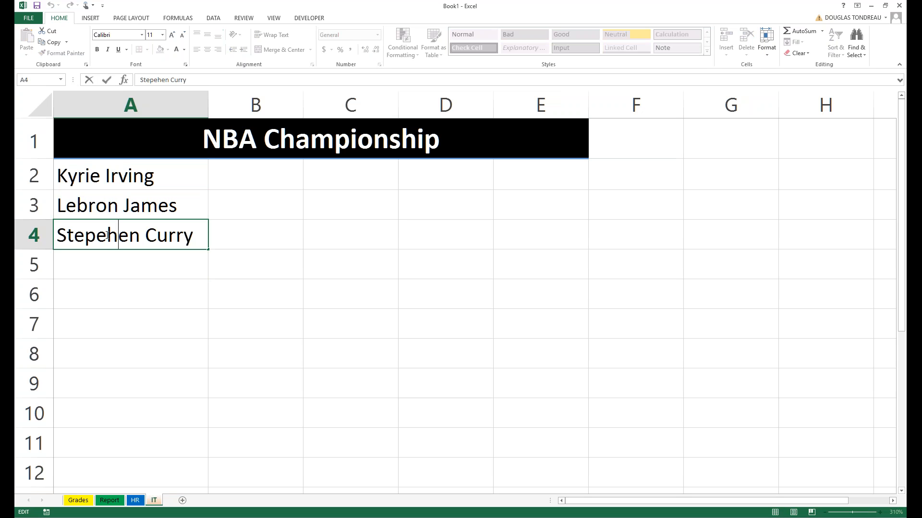
key(BackSpace)
click(232, 336)
drag(137, 175, 99, 279)
Shift the names down a row and enter headings Names in A2 and Team in B2.
click(100, 172)
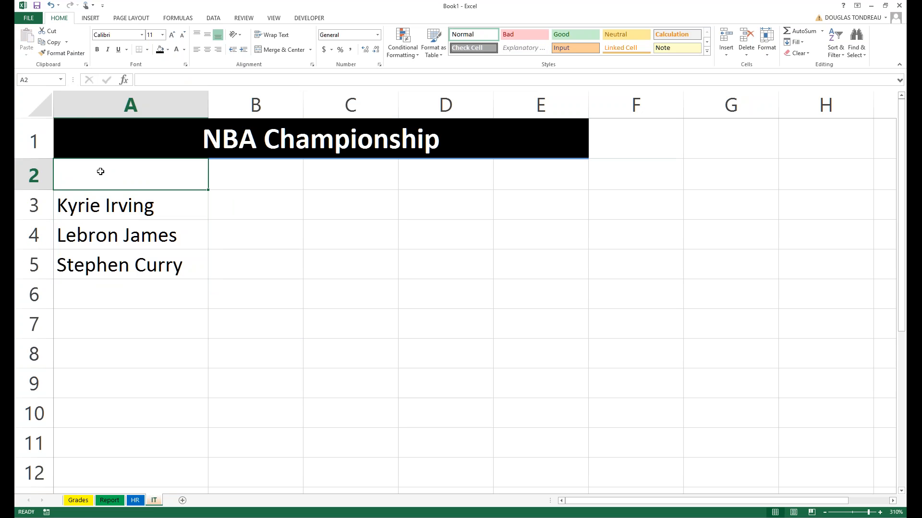
text(Names)
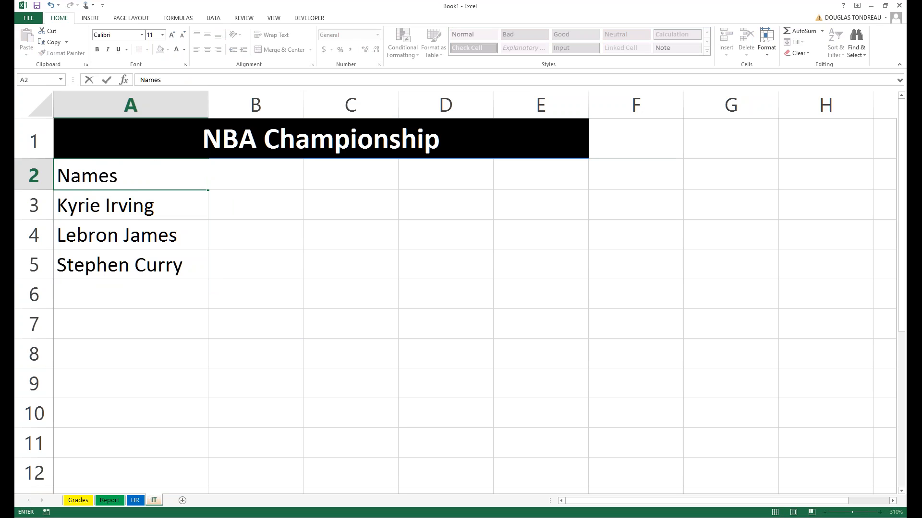
click(144, 330)
click(228, 161)
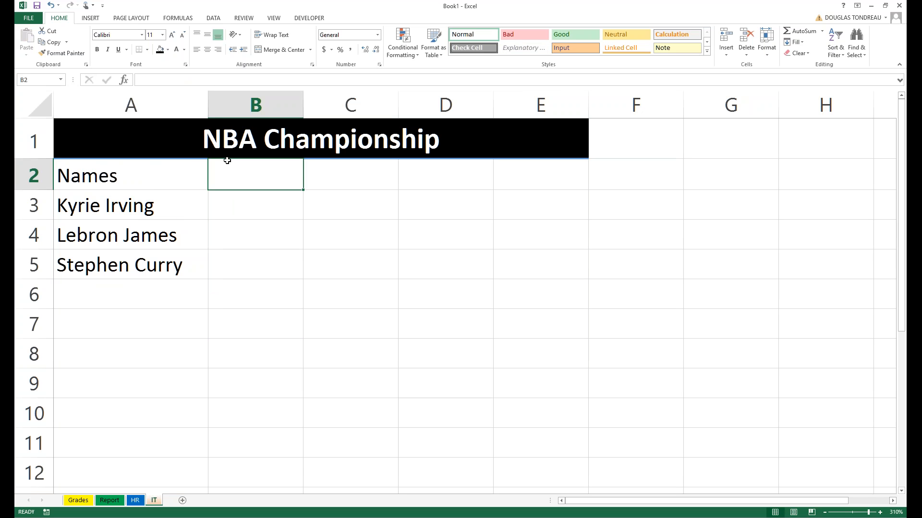
text(Team)
key(Tab)
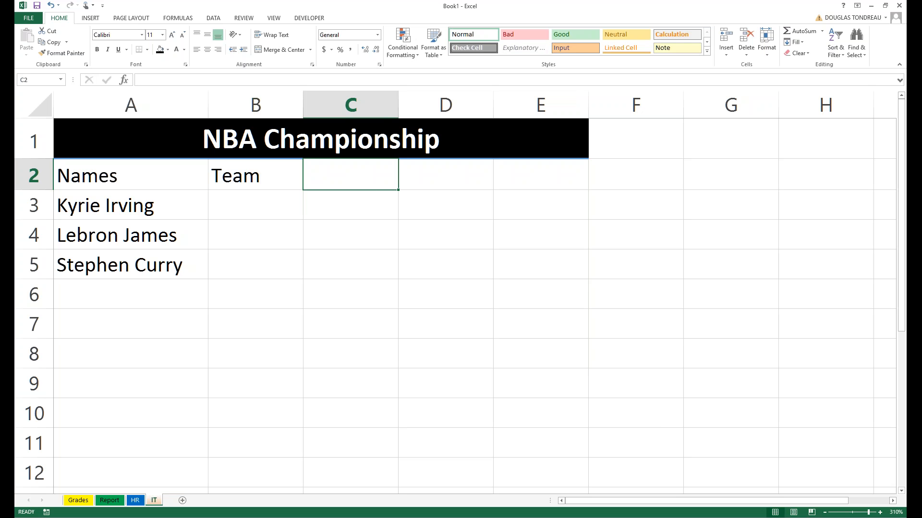
Add the PPG, RPG and APG headings in C2 through E2 and review them.
text(P)
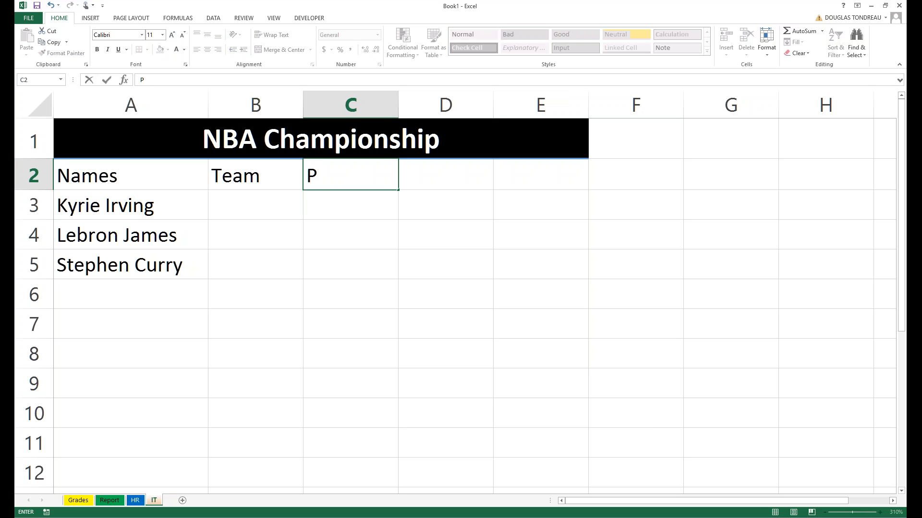
text(PG)
key(Tab)
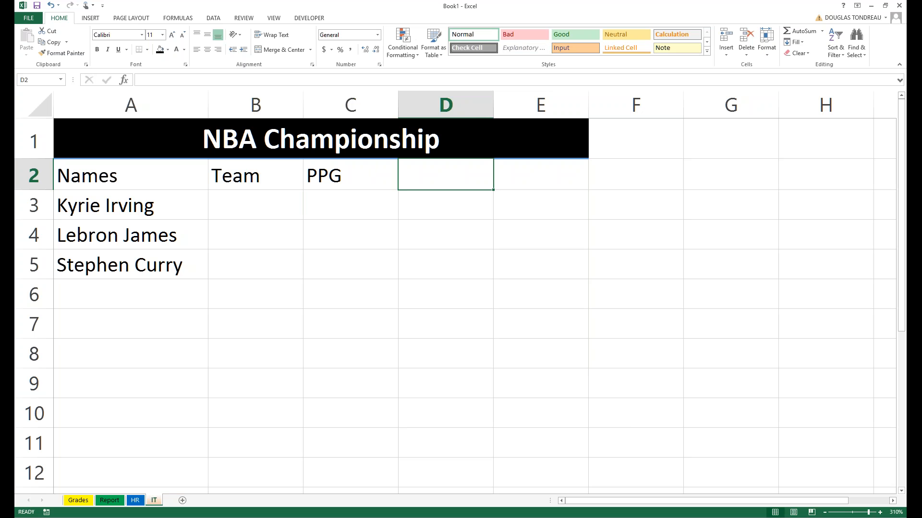
text(RPG)
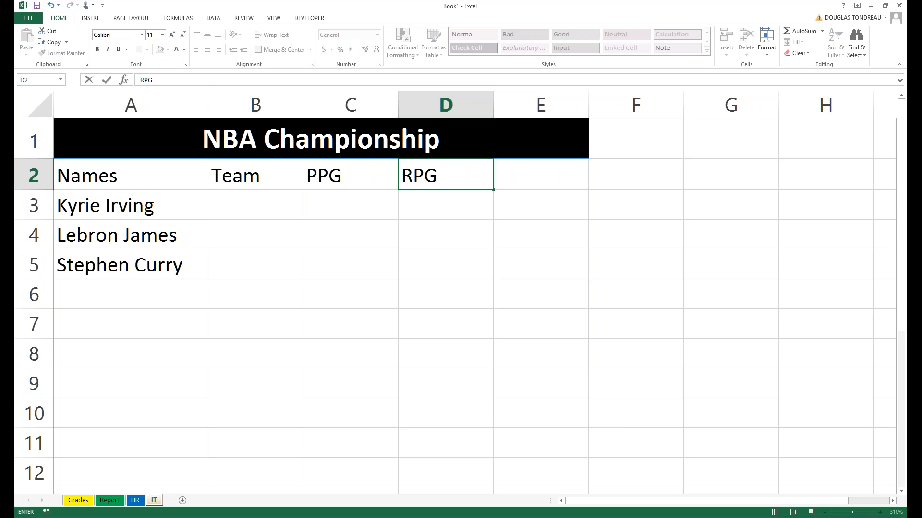
click(535, 176)
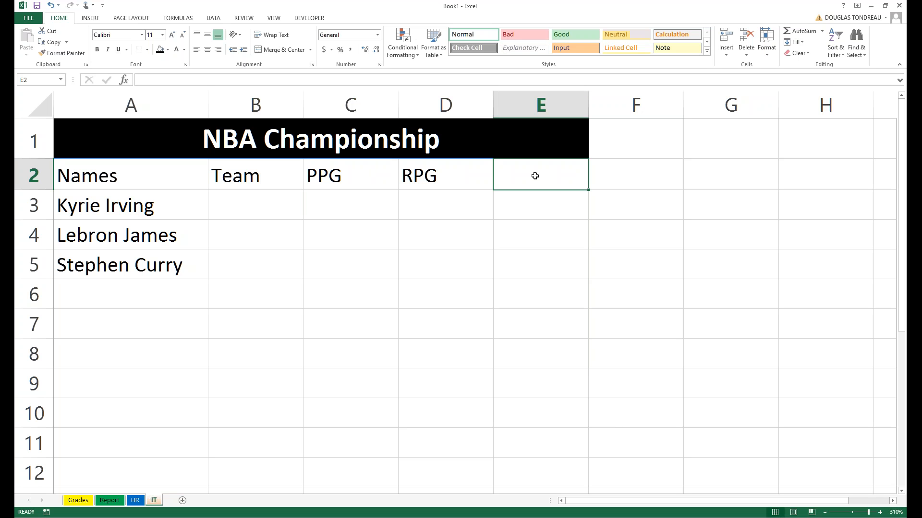
text(A)
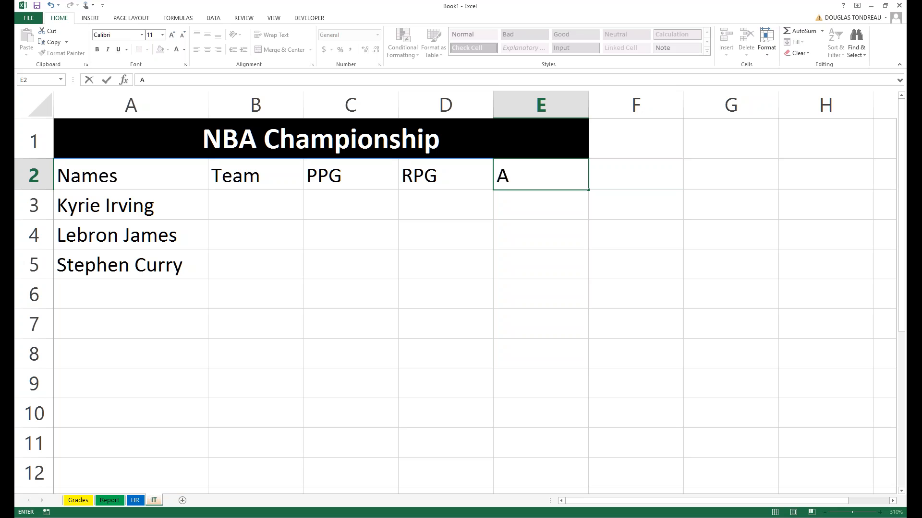
text(PG)
click(333, 175)
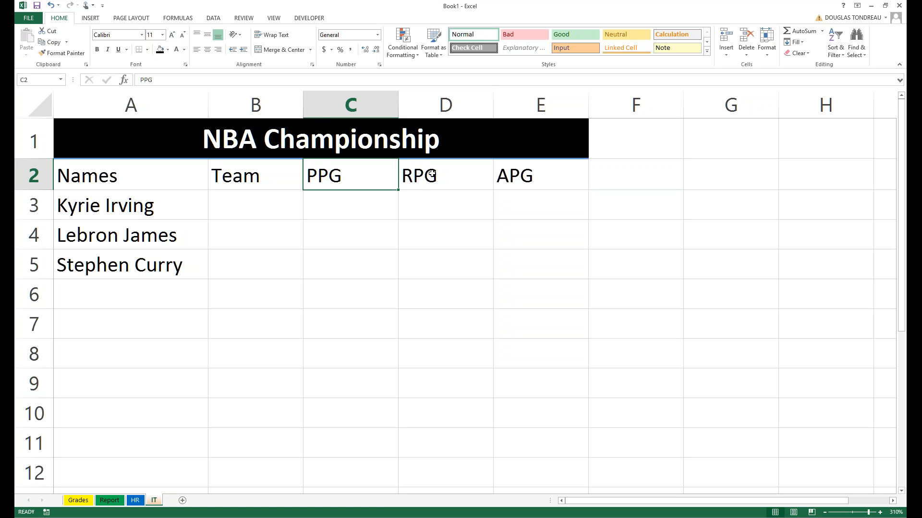
click(432, 174)
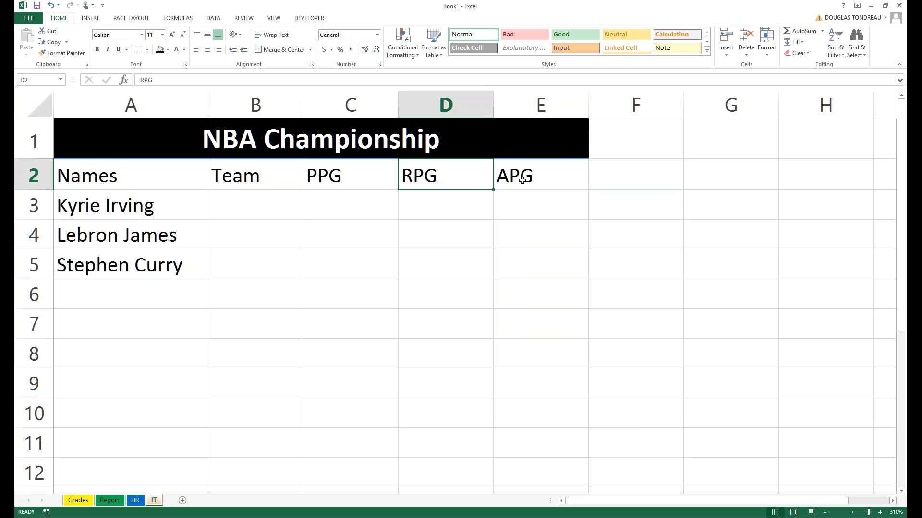
click(522, 180)
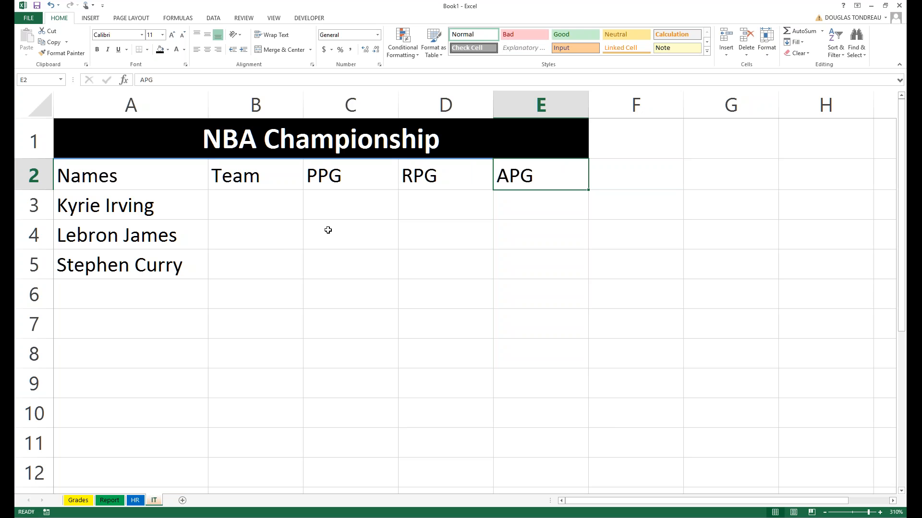
click(240, 311)
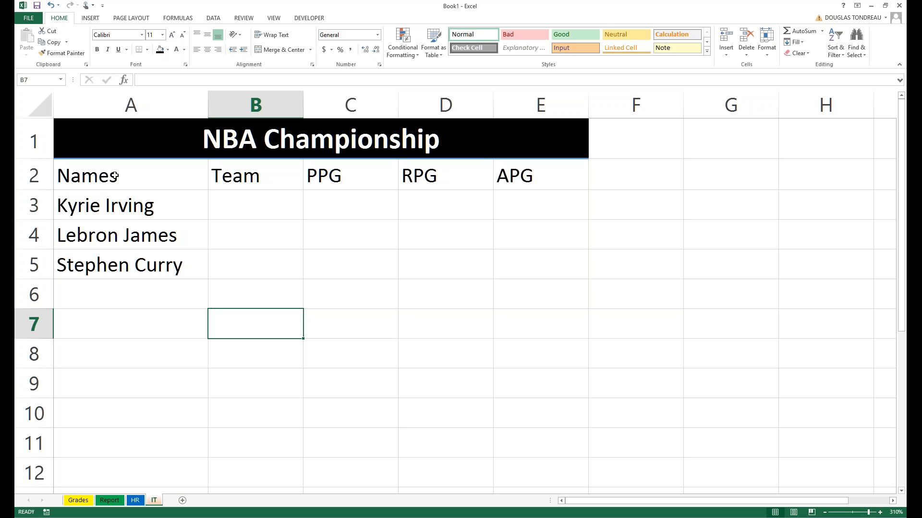
drag(115, 175, 245, 174)
Apply the 40% - Accent4 cell style to header row A2:E2, then select empty cell A6.
drag(483, 162, 556, 176)
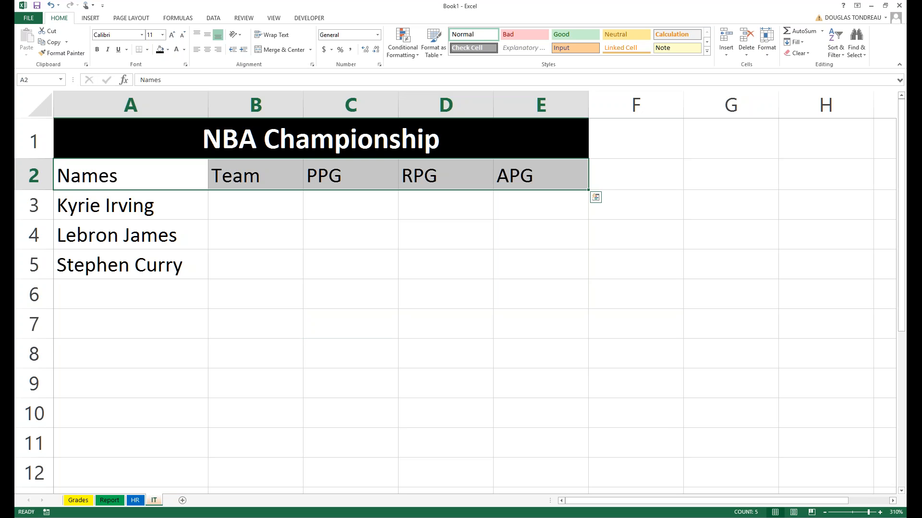
click(706, 51)
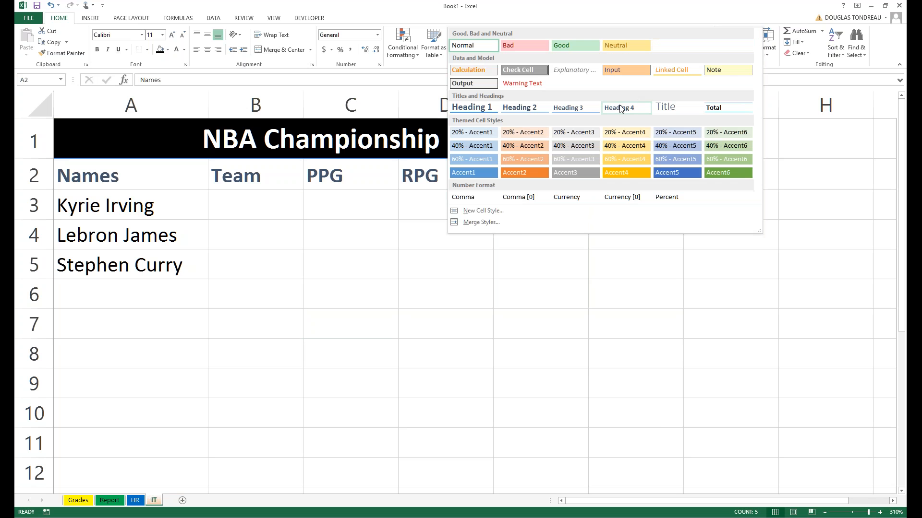
click(621, 146)
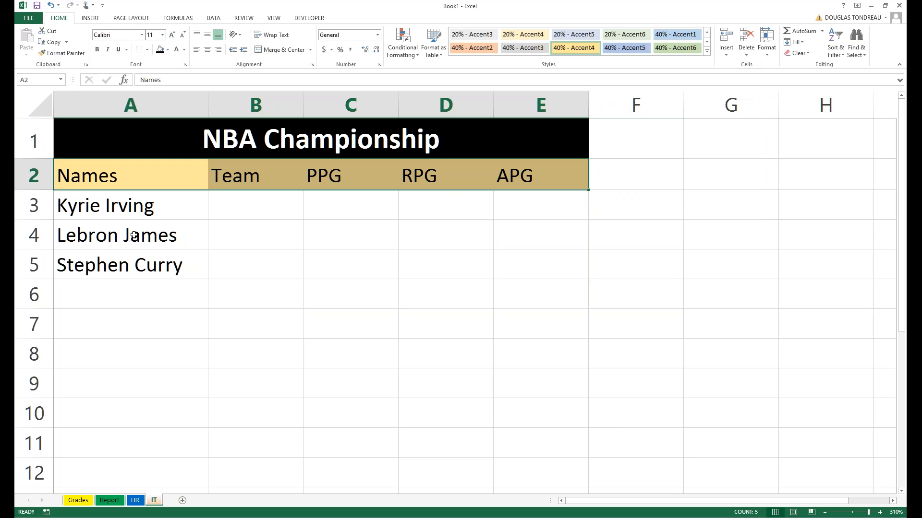
click(131, 207)
click(120, 226)
click(116, 258)
click(127, 318)
click(120, 297)
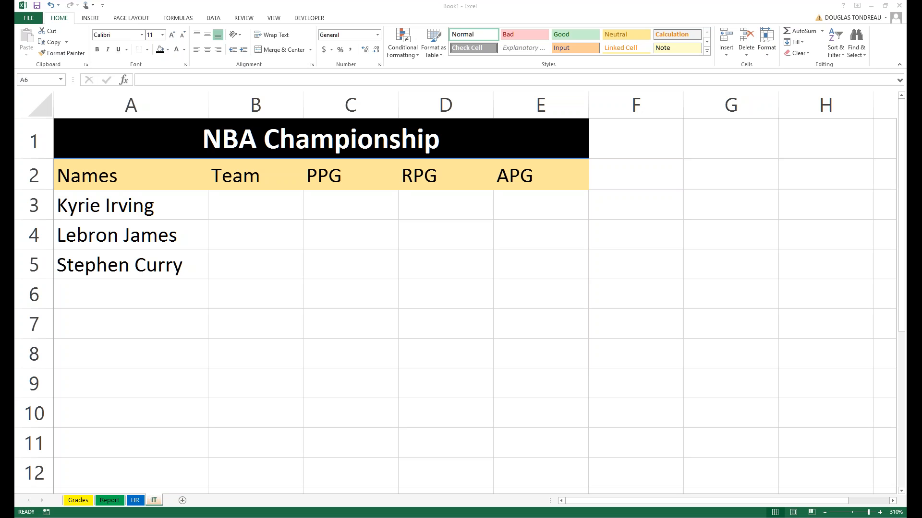
Enter Draymond Green in A6 and autofit column A to the longest name.
click(110, 289)
text(Draymond)
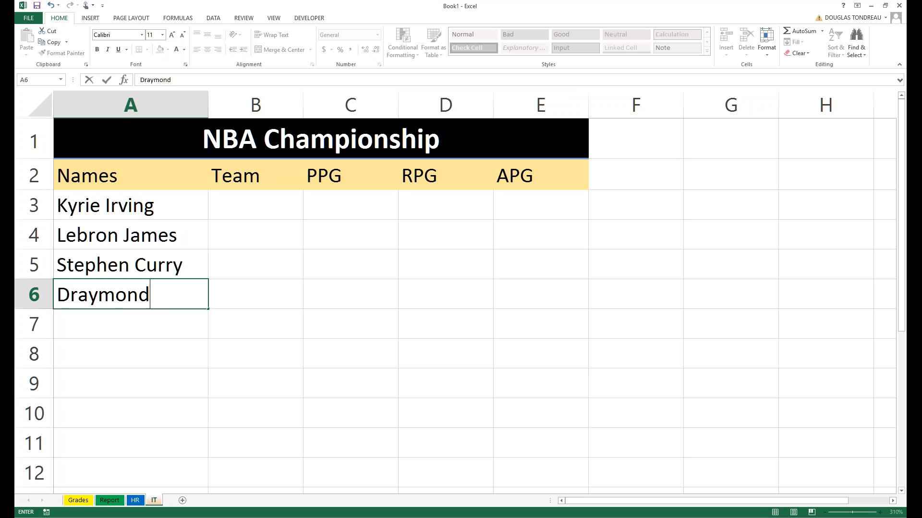
text( Green)
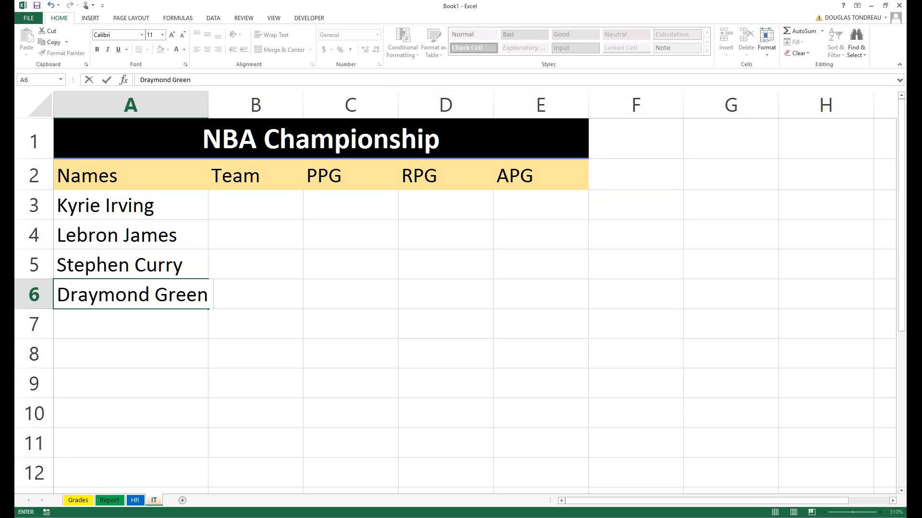
click(232, 225)
double_click(208, 104)
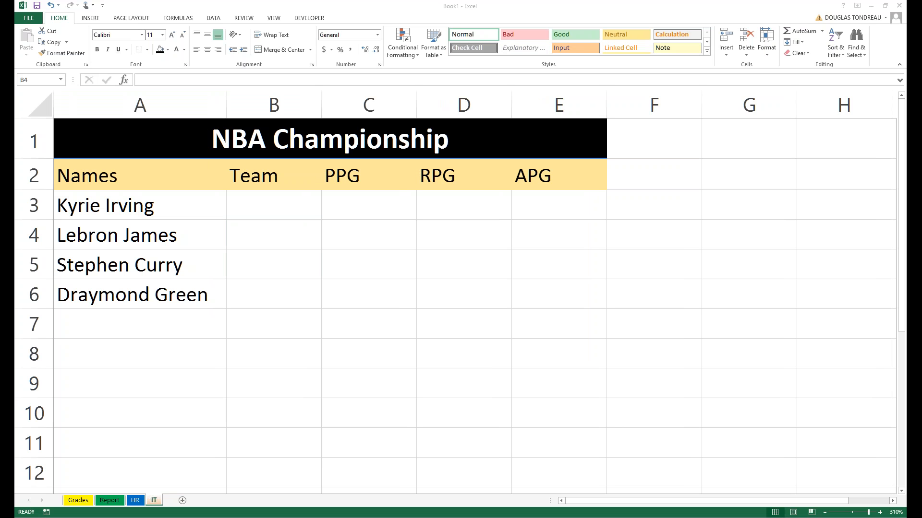
Add Kevi Duran, Kevin Love and JR Smith in A7:A9.
click(140, 324)
text(Kevi Duran)
key(Return)
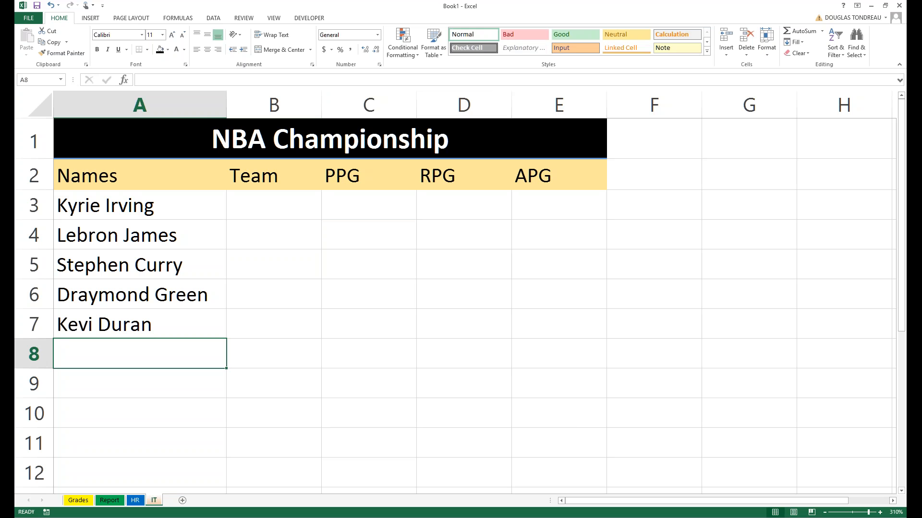
text(Kevin)
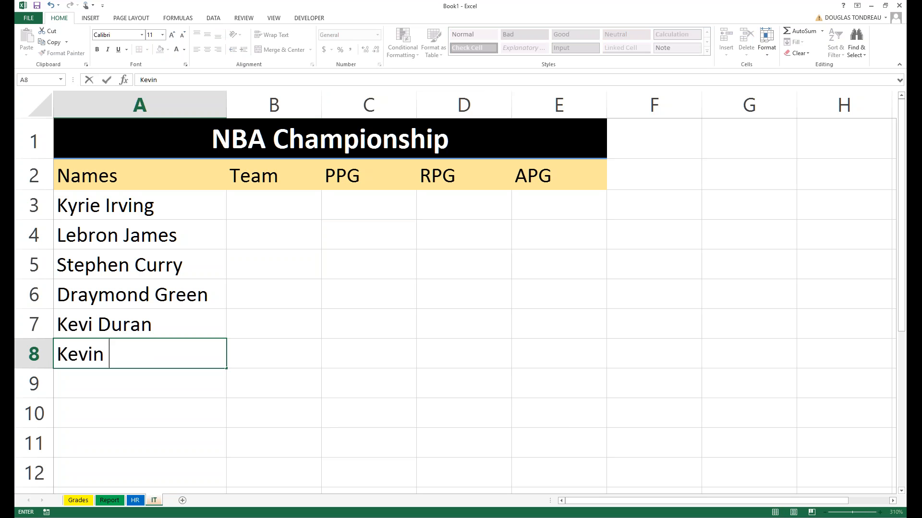
text( Love)
key(Return)
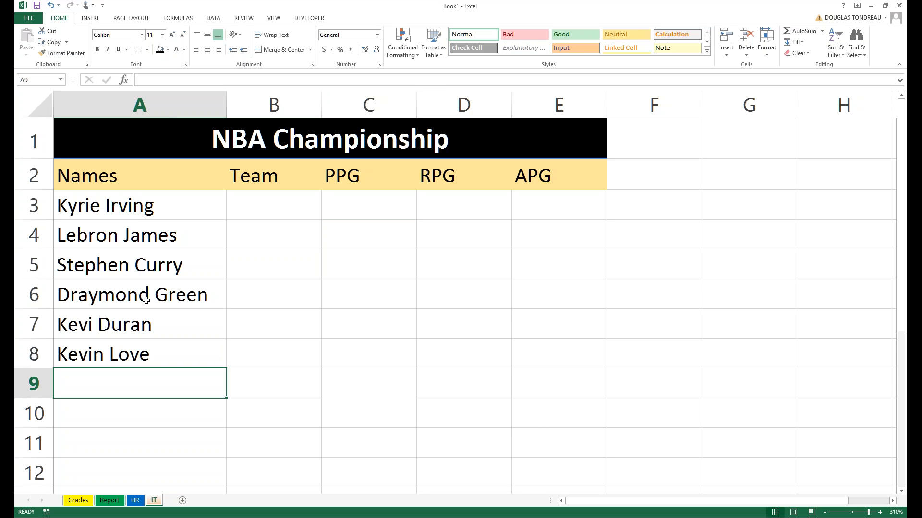
text(J)
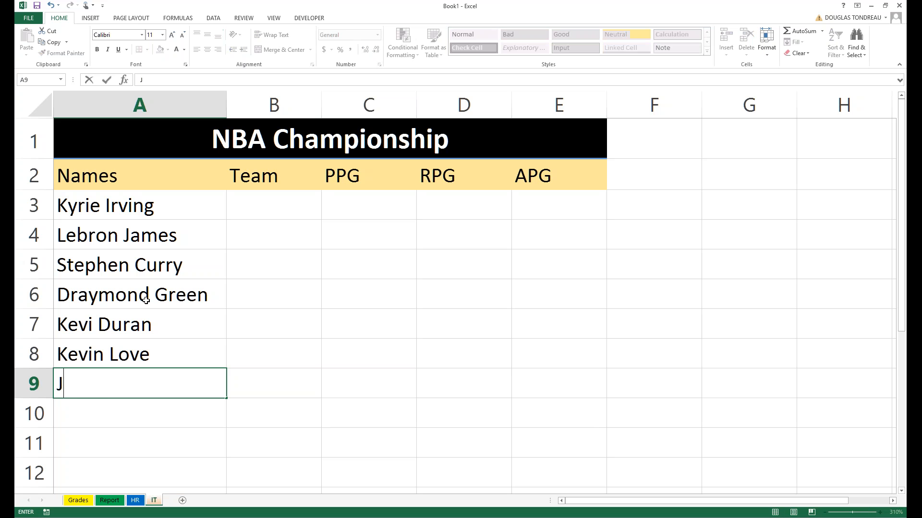
text(R Smith)
key(ctrl+Return)
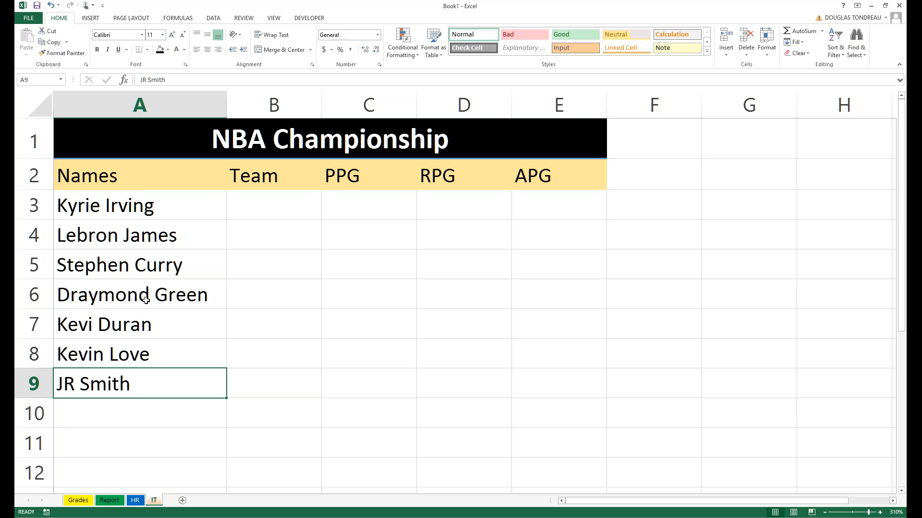
double_click(73, 387)
key(Return)
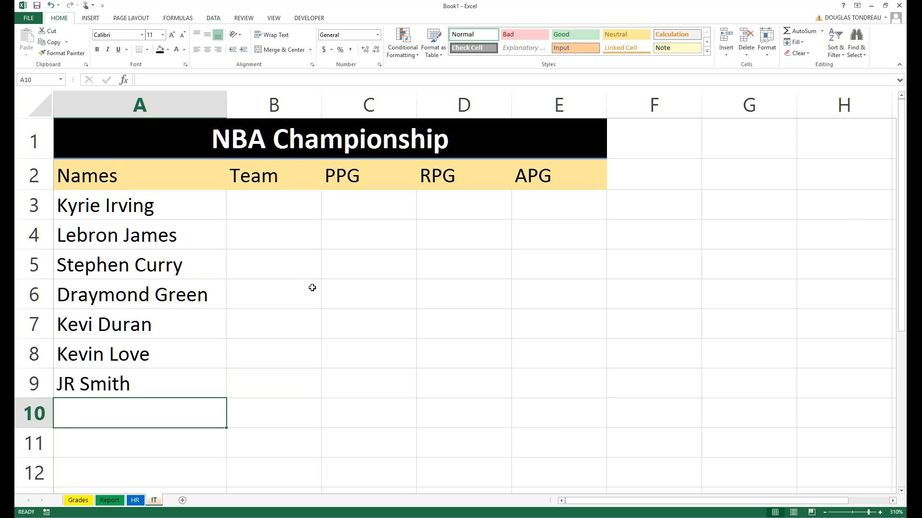
ctrl+scroll(301, 284, down, 1)
ctrl+scroll(300, 284, up, 2)
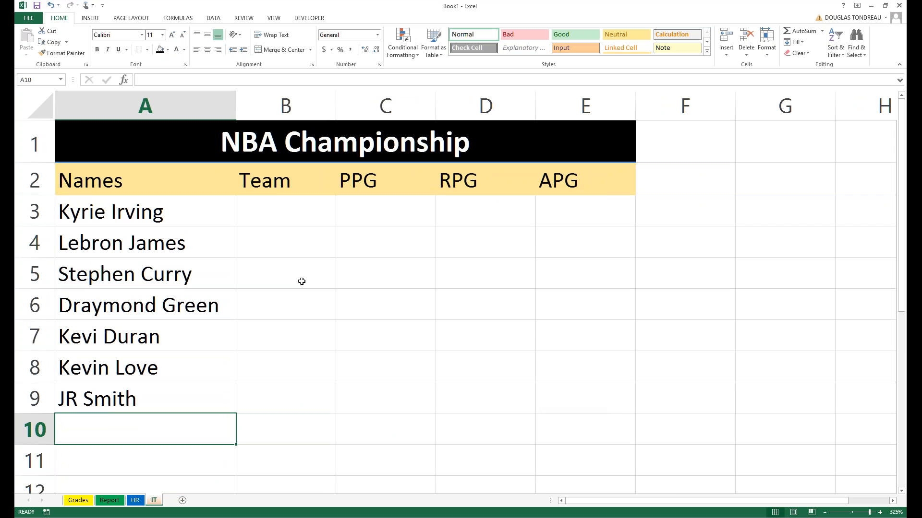
click(274, 200)
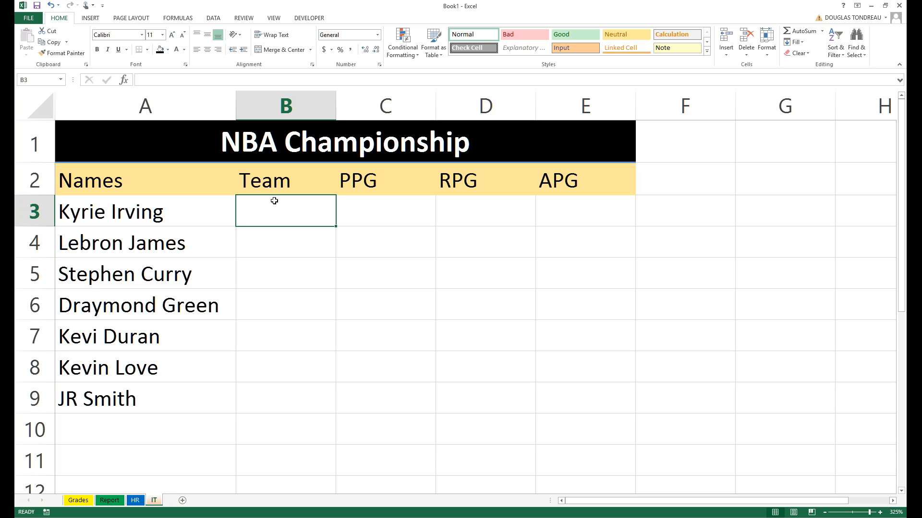
text(Cleaveland)
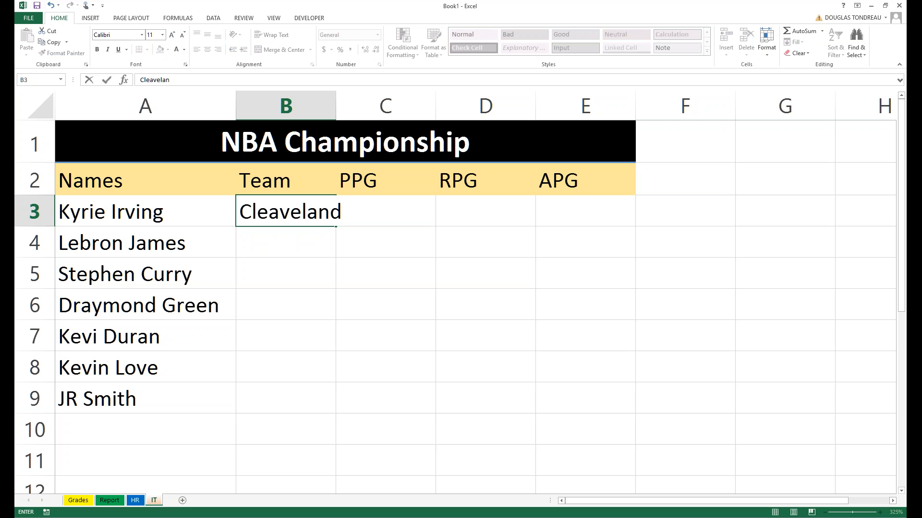
key(Return)
click(332, 108)
double_click(336, 107)
click(298, 247)
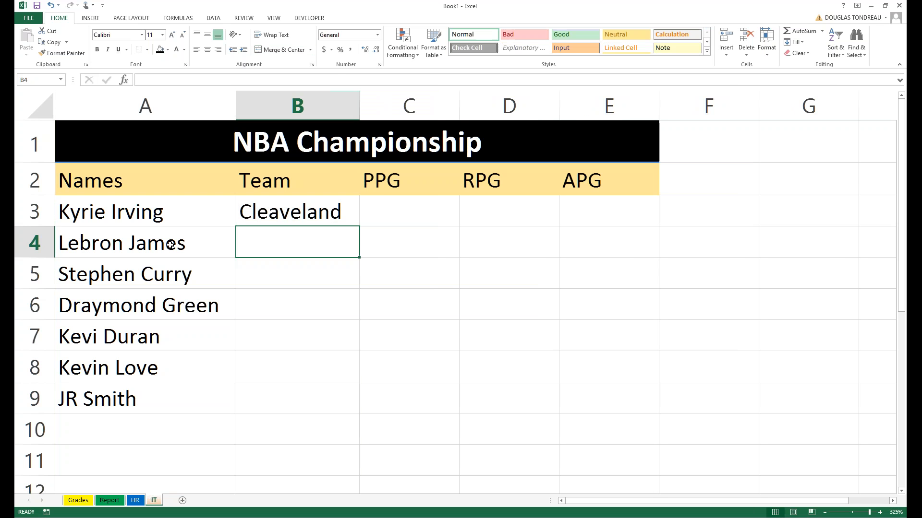
drag(171, 245, 125, 407)
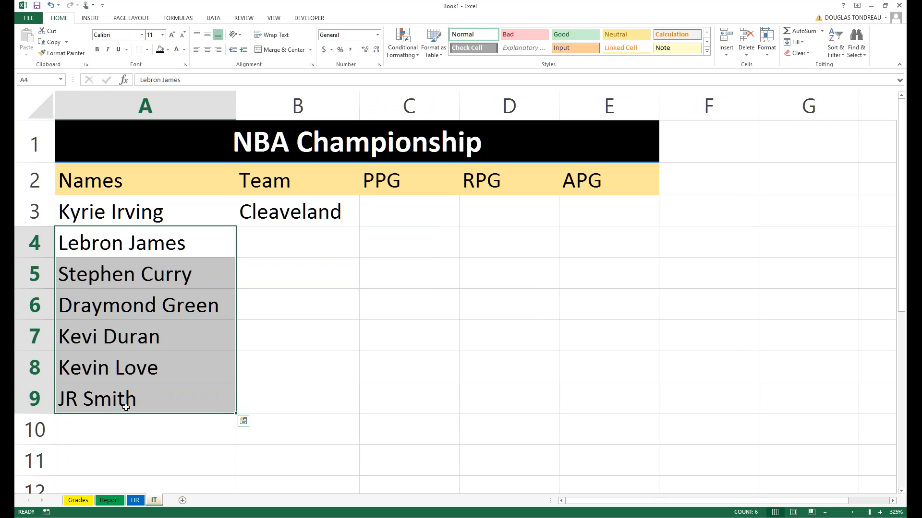
click(264, 209)
right_click(275, 215)
click(298, 232)
click(288, 242)
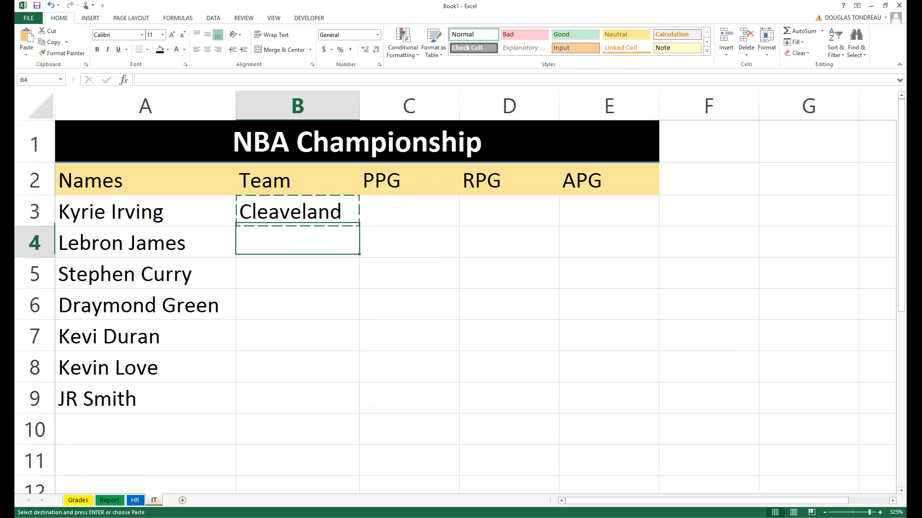
right_click(277, 238)
click(295, 278)
click(271, 272)
right_click(271, 273)
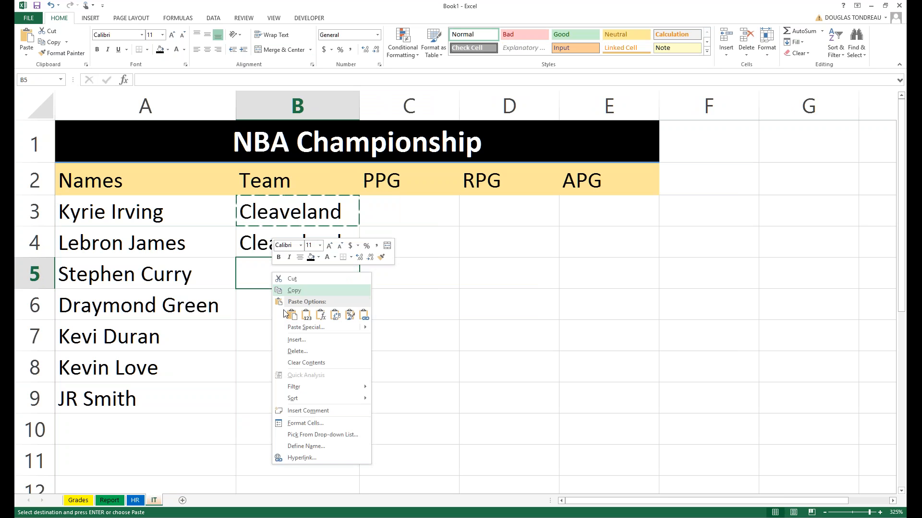
click(285, 315)
click(285, 307)
click(282, 342)
click(254, 330)
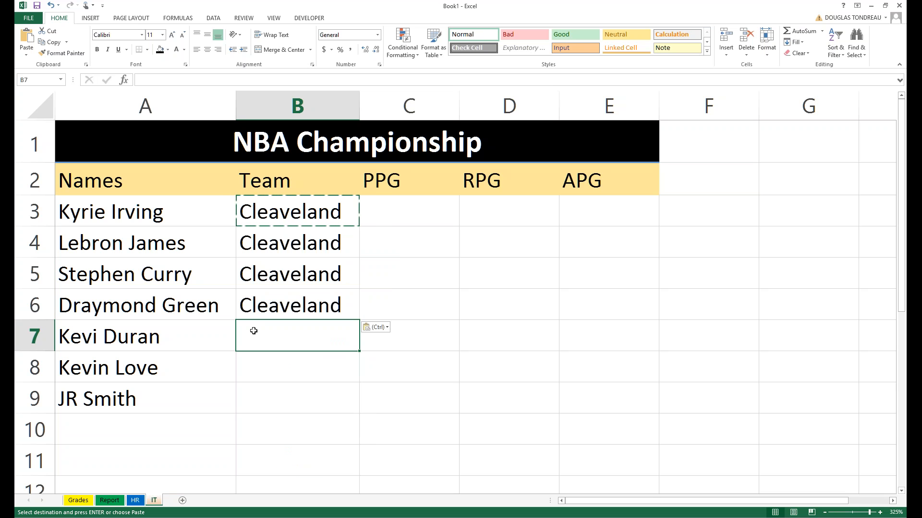
key(ctrl+z)
key(ctrl+z)
key(ctrl+z)
key(ctrl+z)
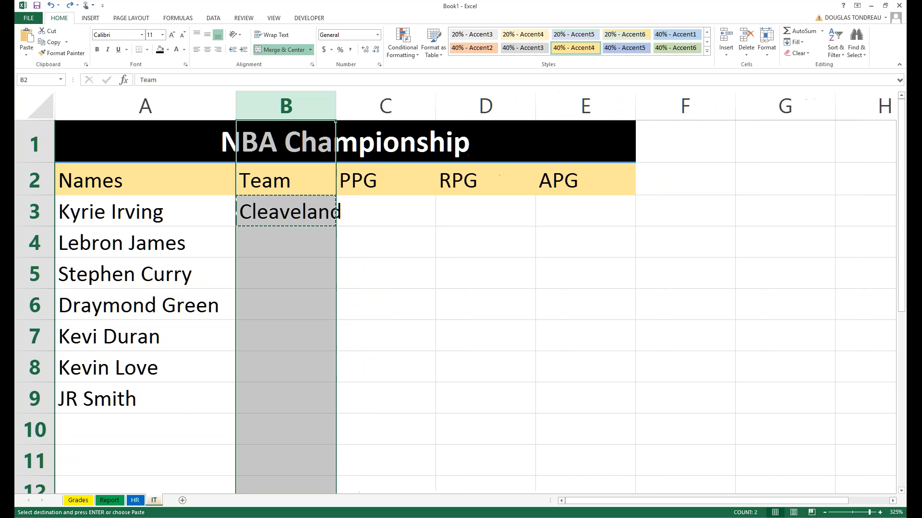
key(Escape)
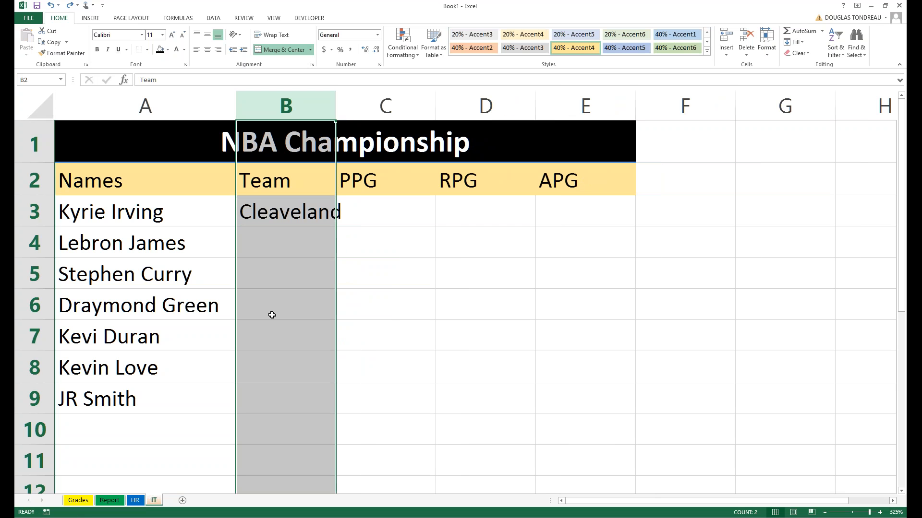
click(270, 315)
double_click(274, 209)
Clear Cleaveland from B3 and move Stephen Curry down to row 10.
key(BackSpace)
key(BackSpace)
key(BackSpace)
key(BackSpace)
key(BackSpace)
key(BackSpace)
key(BackSpace)
key(BackSpace)
key(BackSpace)
key(BackSpace)
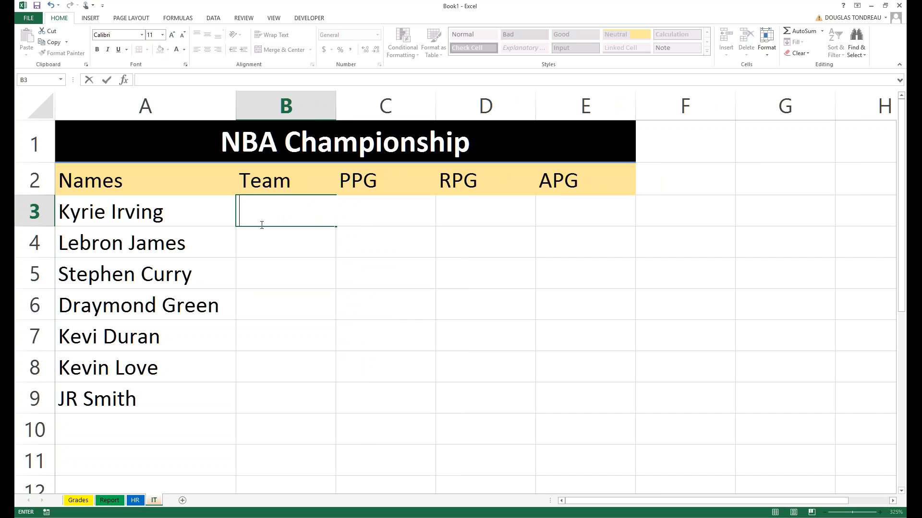
click(260, 246)
click(118, 220)
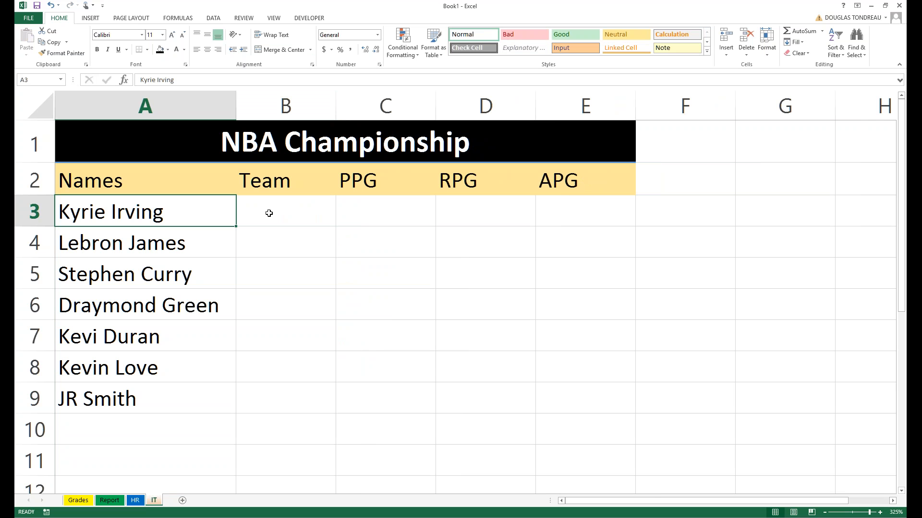
click(117, 370)
click(141, 280)
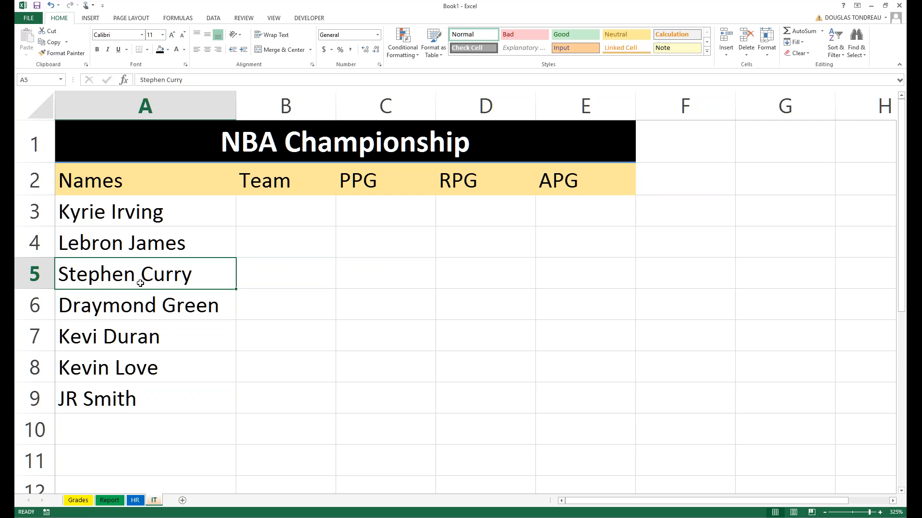
drag(136, 288, 120, 430)
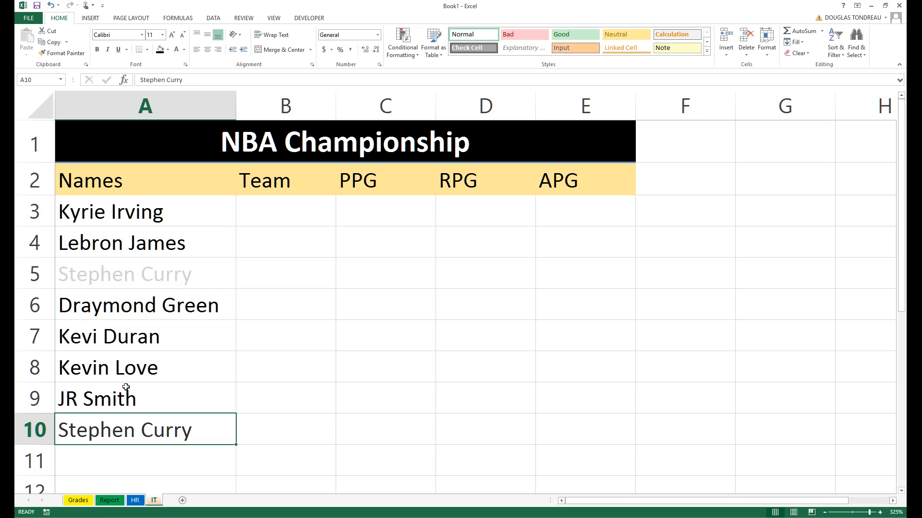
Fix Kevi Duran to Kevin Duran, moving it to row 5 and Draymond Green to row 7.
click(114, 336)
double_click(98, 336)
text(n)
key(ctrl+Return)
drag(156, 318, 139, 308)
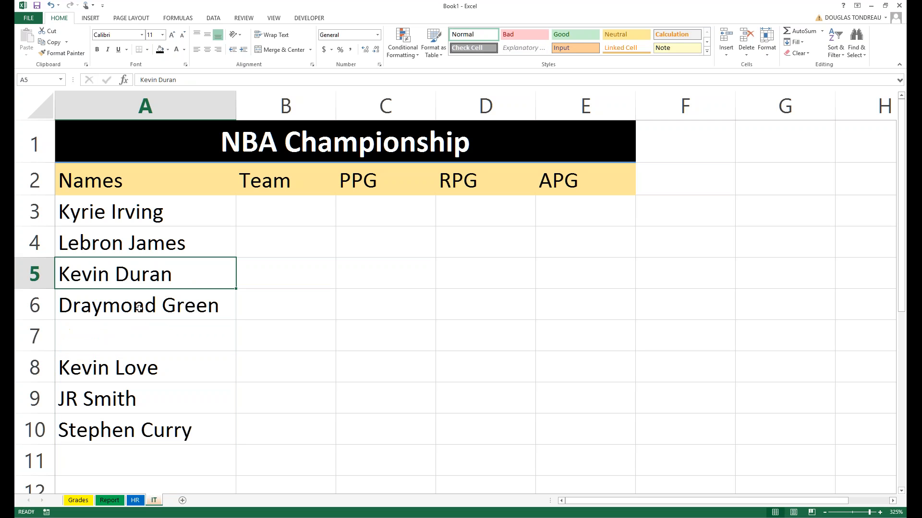
key(Down)
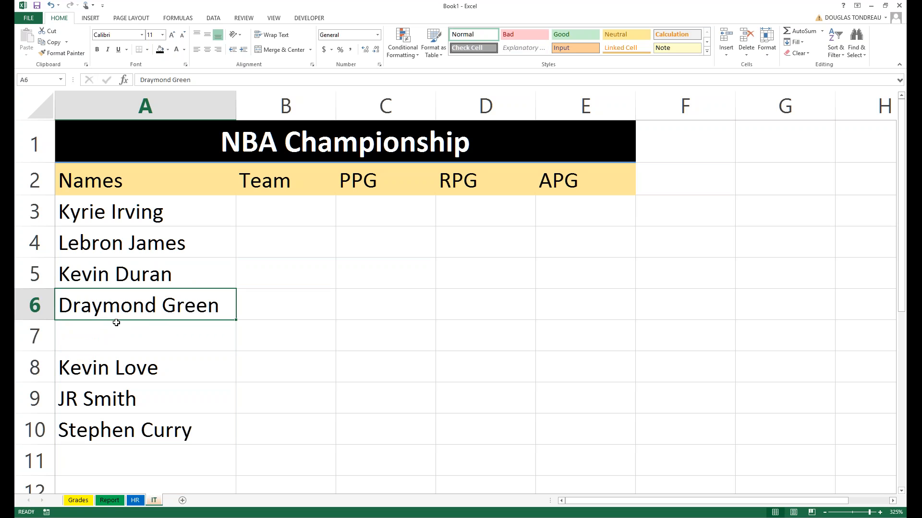
mouse_move(117, 323)
mouse_down()
mouse_move(109, 366)
mouse_move(110, 307)
mouse_up()
Move Kevin Love and JR Smith up, and Kevin Duran to row 8, corrected to Kevin Durant.
key(Down)
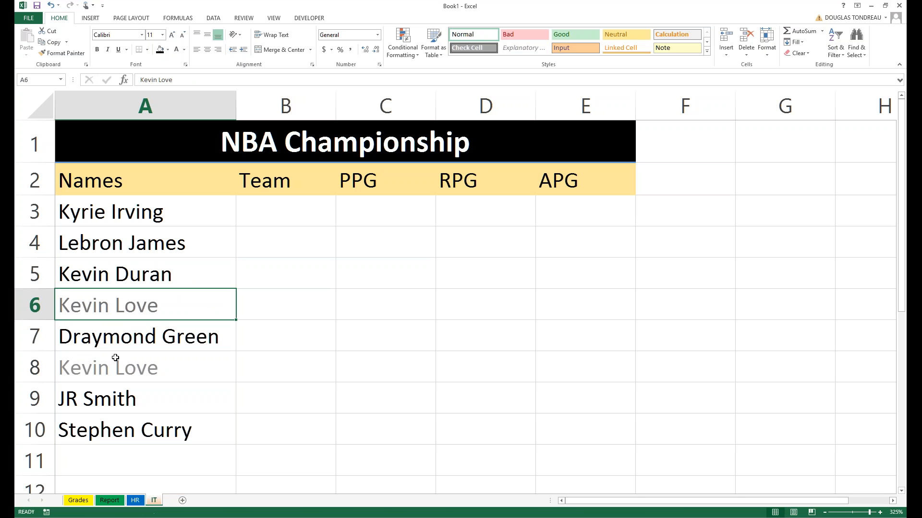
click(105, 397)
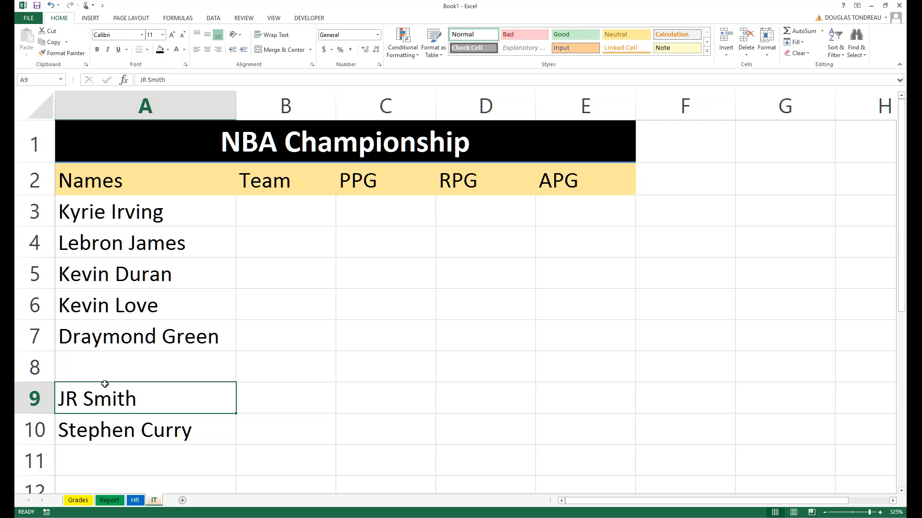
click(121, 285)
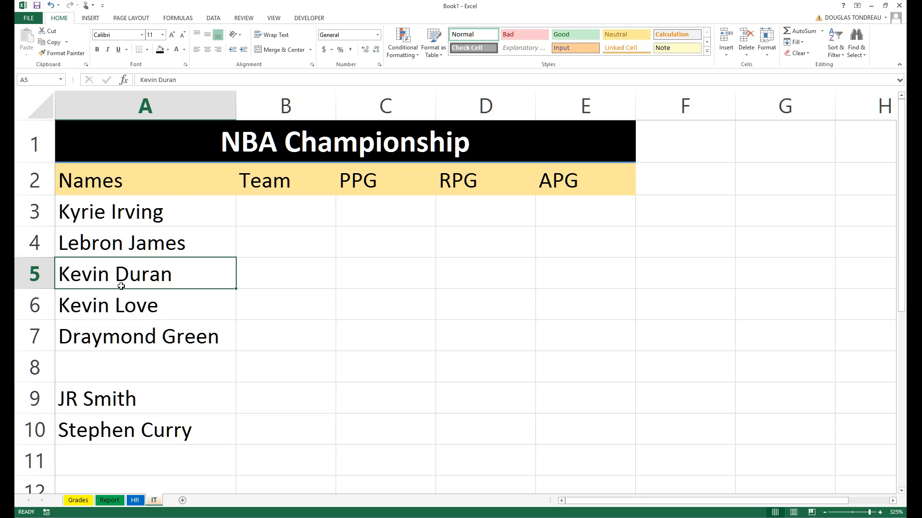
drag(121, 287, 184, 370)
double_click(183, 371)
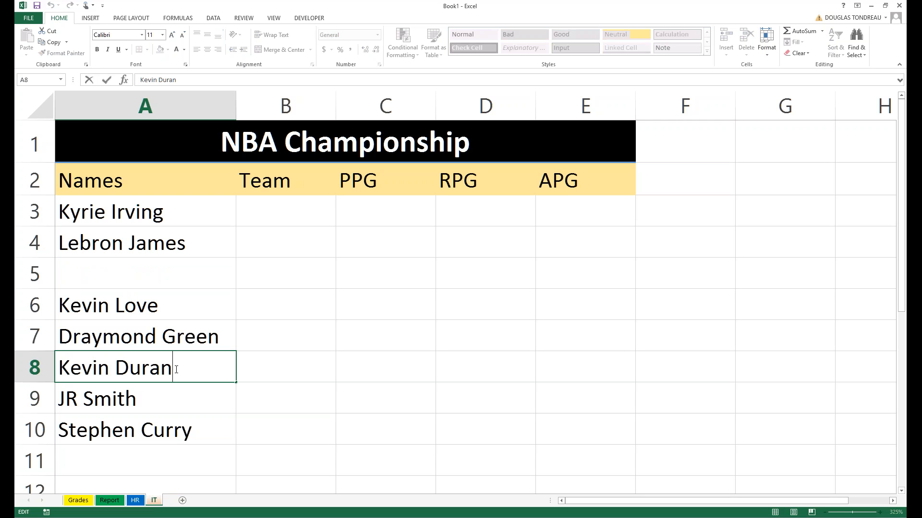
text(t)
key(Return)
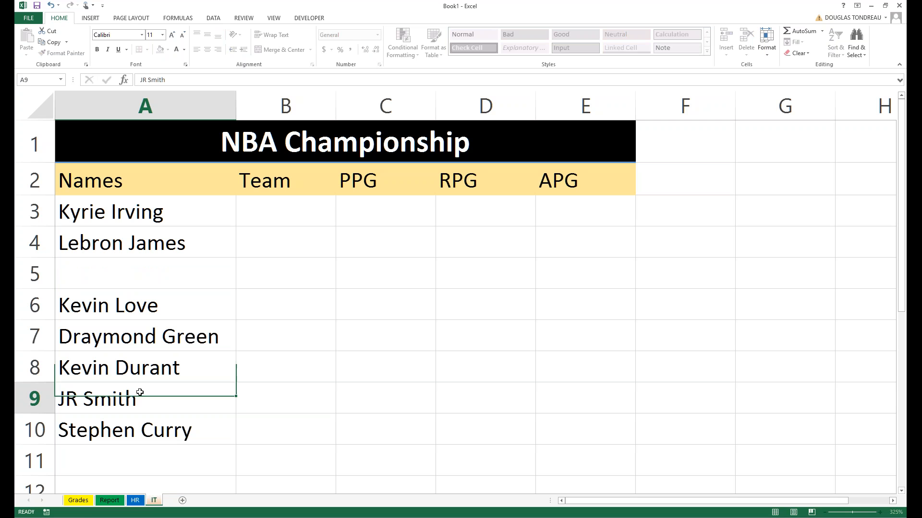
drag(144, 384, 139, 259)
click(120, 417)
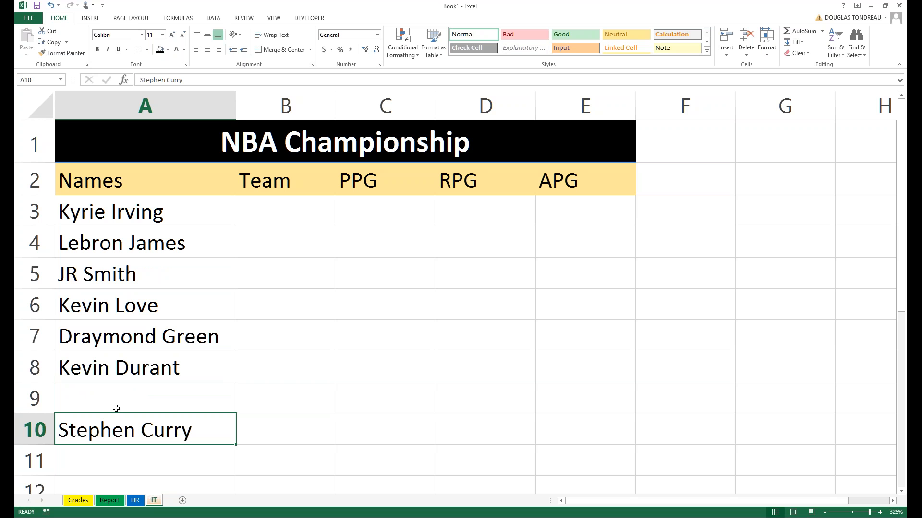
click(117, 377)
Rearrange the names so Stephen Curry sits in A9 below Draymond Green and Kevin Durant.
click(121, 211)
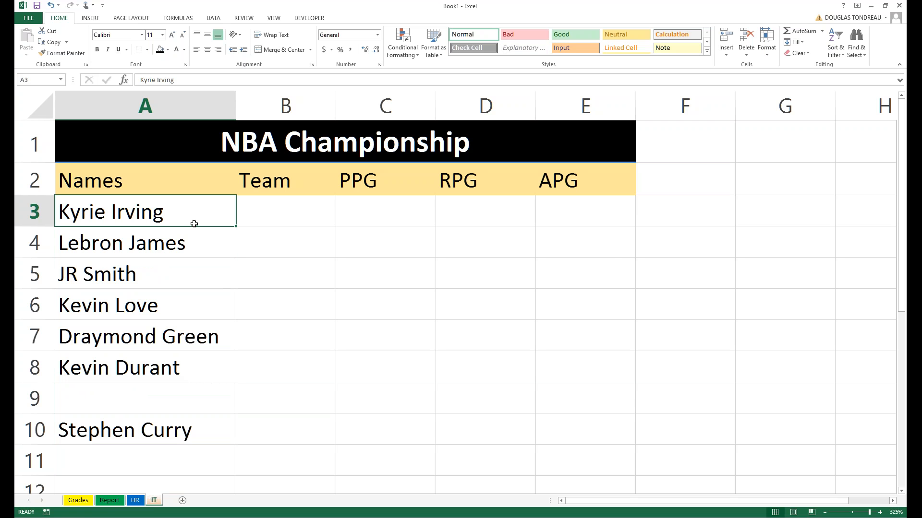
drag(194, 224, 214, 226)
click(138, 377)
click(136, 338)
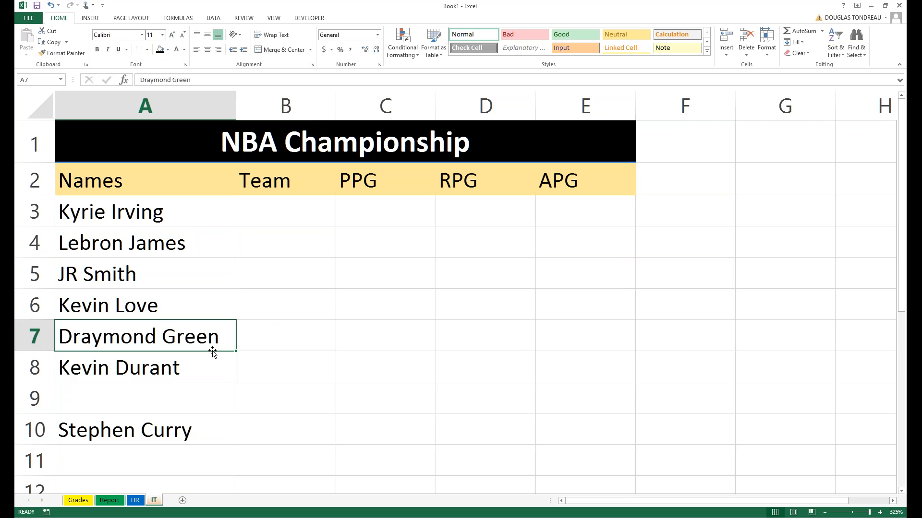
drag(212, 352, 140, 355)
click(152, 427)
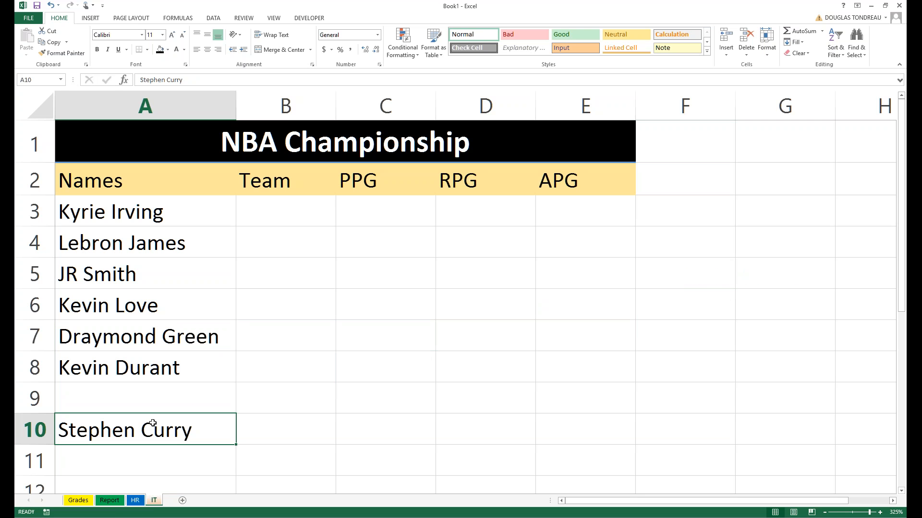
drag(153, 423, 128, 395)
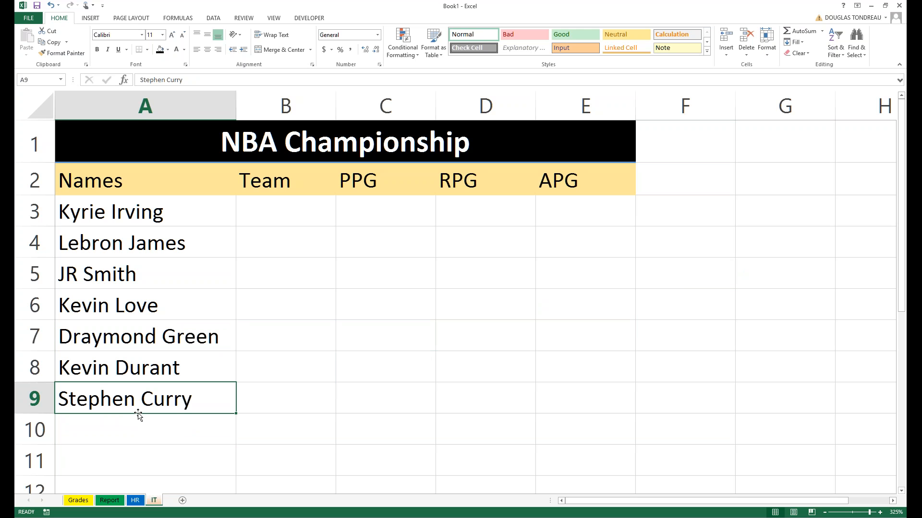
Shift the A7:A9 names down one row to A8:A10, leaving A7 empty.
mouse_move(138, 416)
mouse_down()
mouse_move(284, 407)
mouse_move(286, 423)
mouse_move(151, 418)
mouse_up()
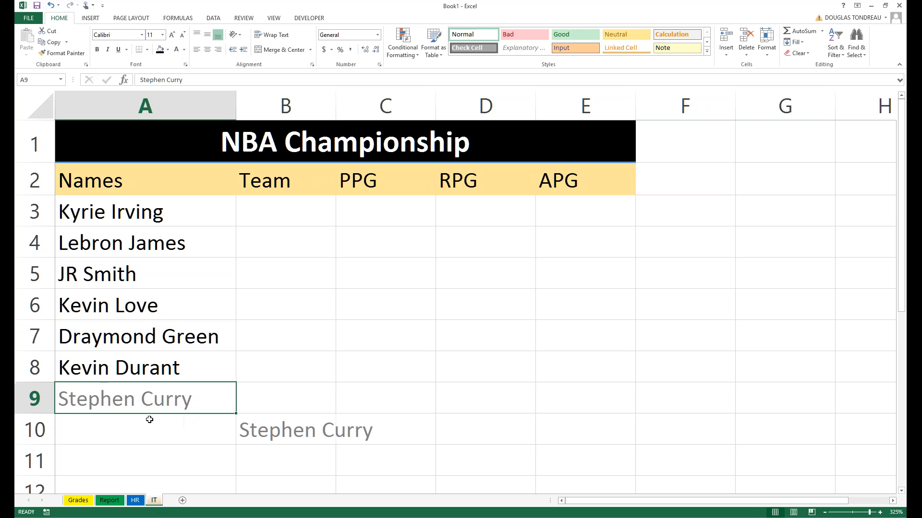
drag(145, 339, 138, 397)
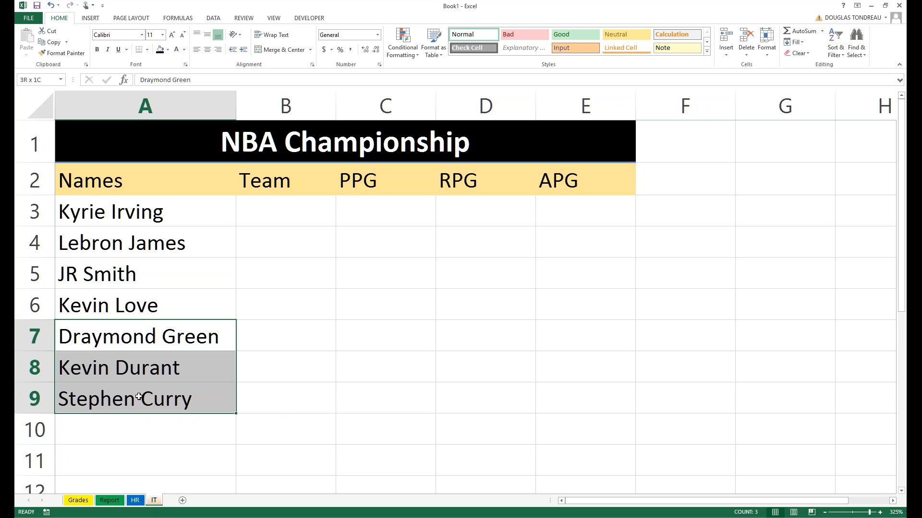
drag(146, 415, 147, 447)
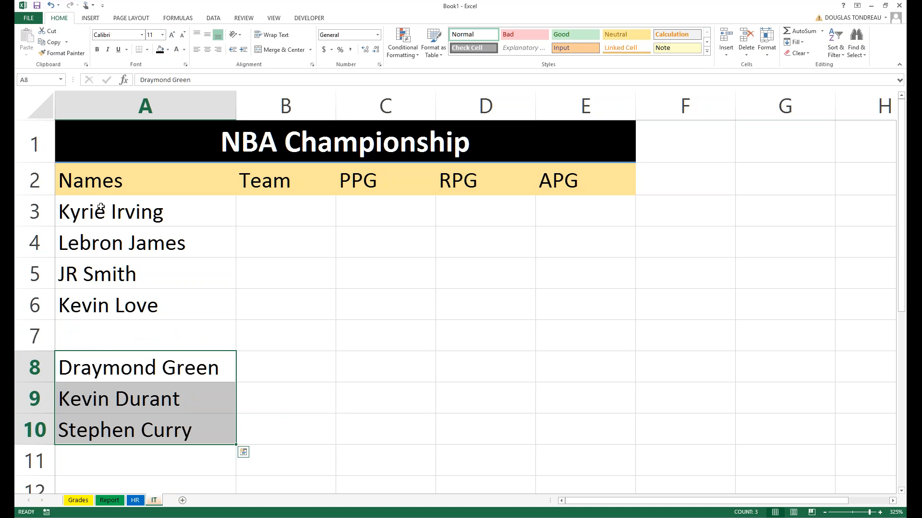
click(96, 337)
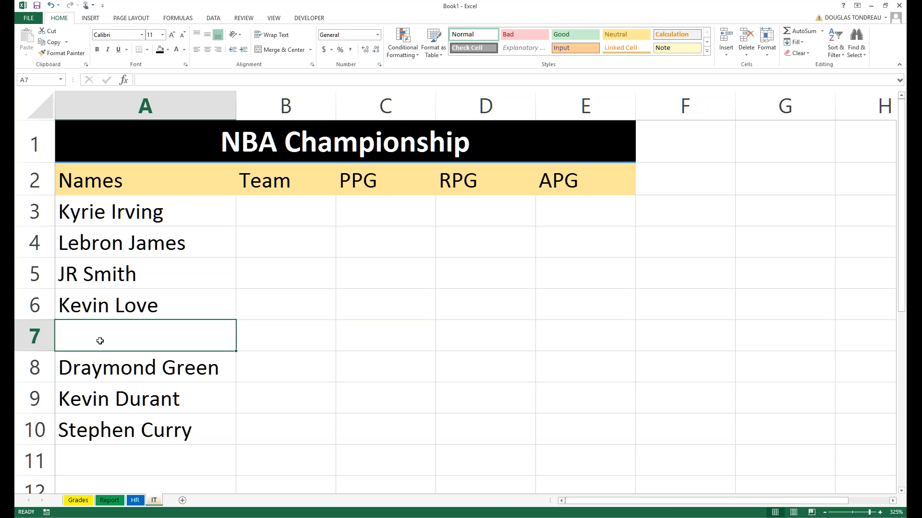
Type Klay Thompson into the empty A7, correcting the Kaly typo.
text(Kaly)
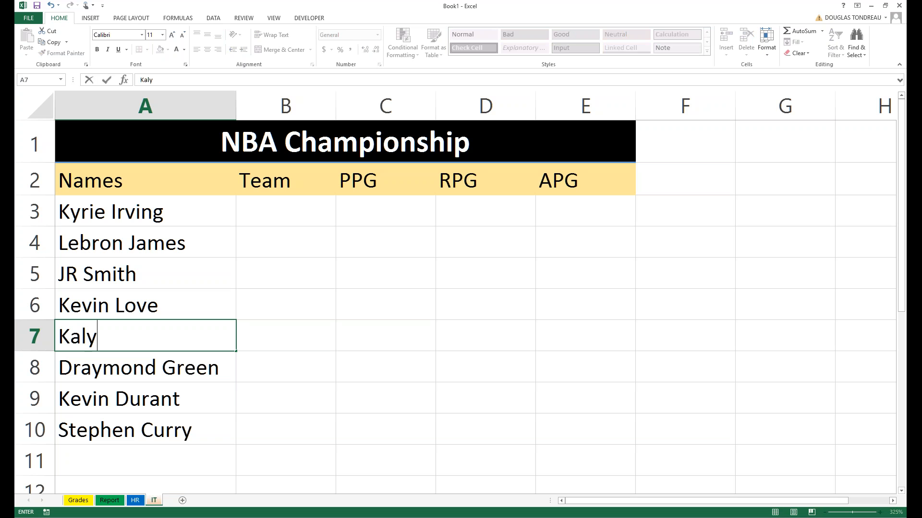
key(BackSpace)
key(BackSpace)
key(BackSpace)
text(lay Thomp)
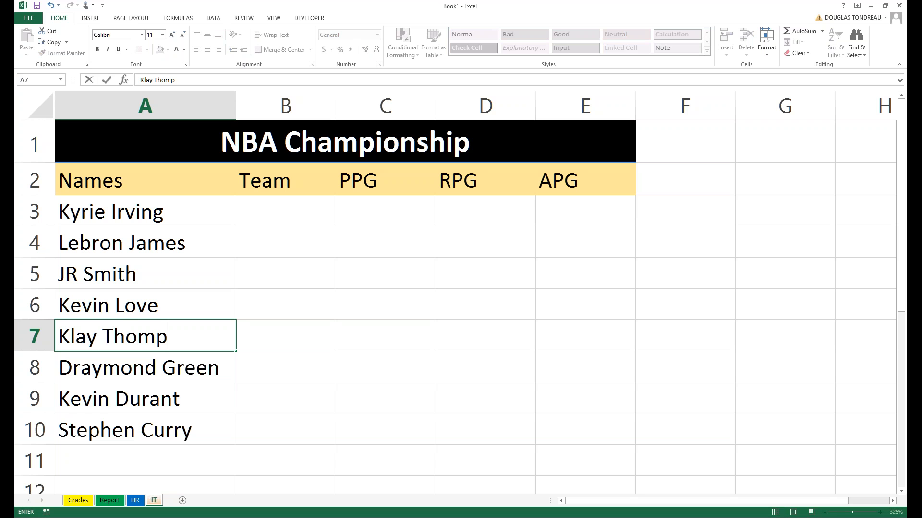
text(son)
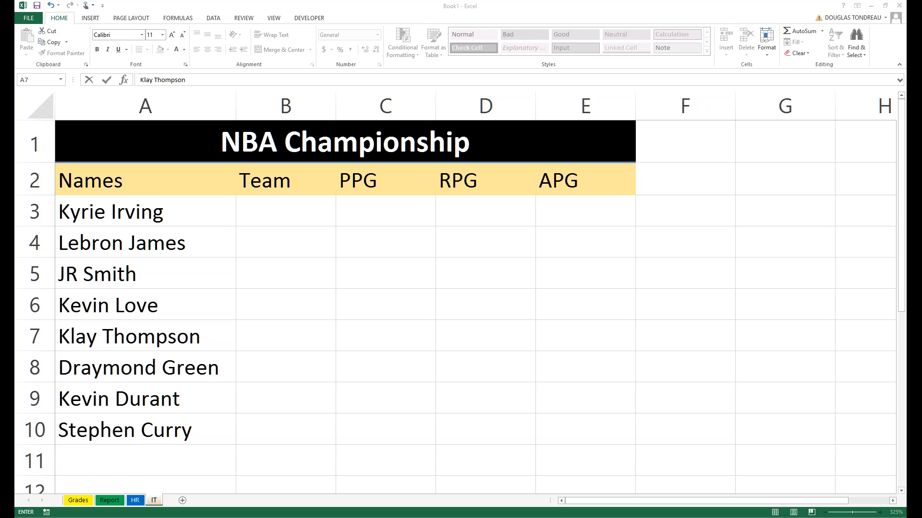
click(283, 212)
Enter Cleaveland in B3, autofit column B, and fill it down to B6.
text(Cleav)
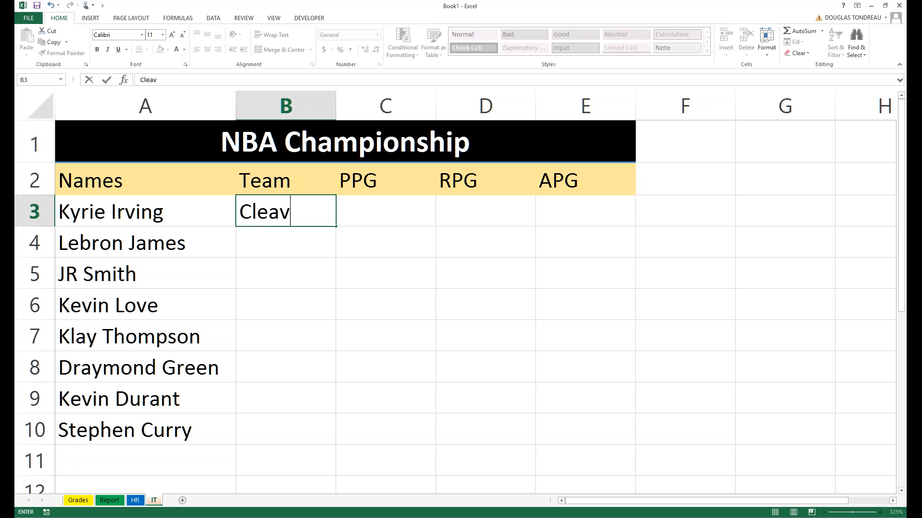
text(eland)
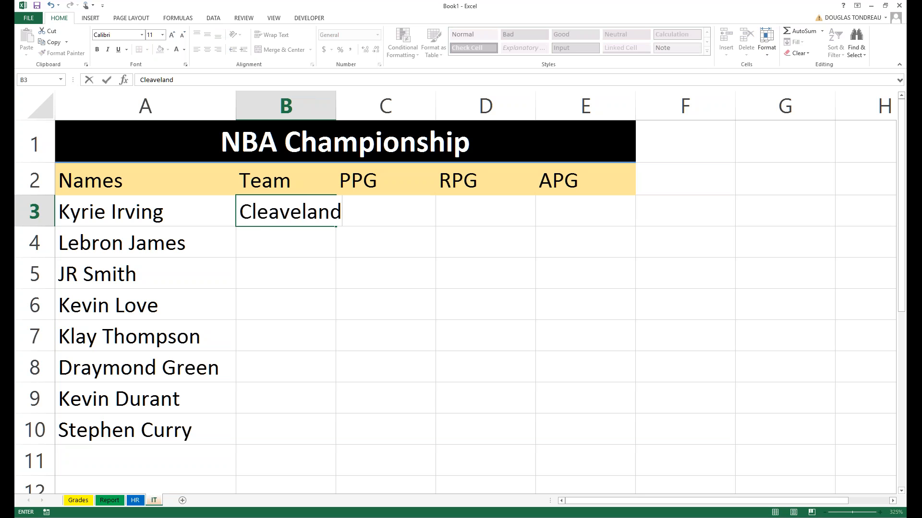
key(Return)
double_click(336, 106)
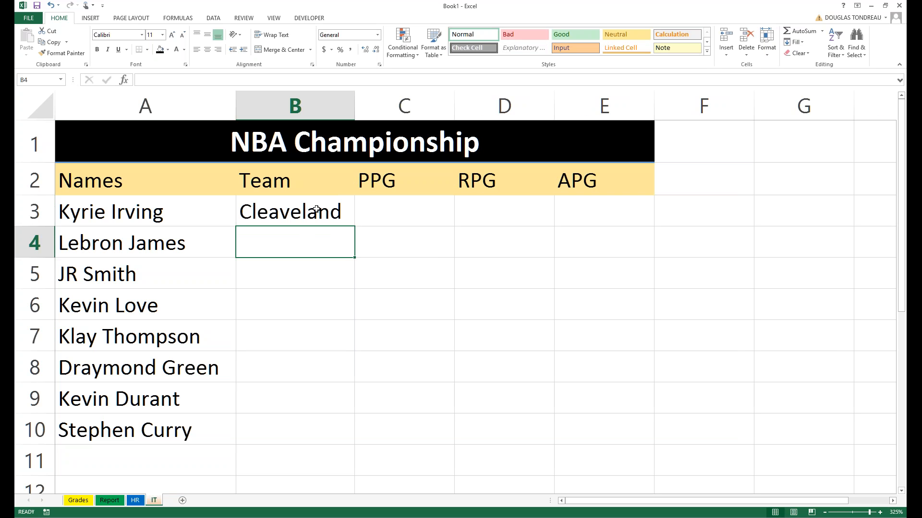
key(Down)
click(284, 213)
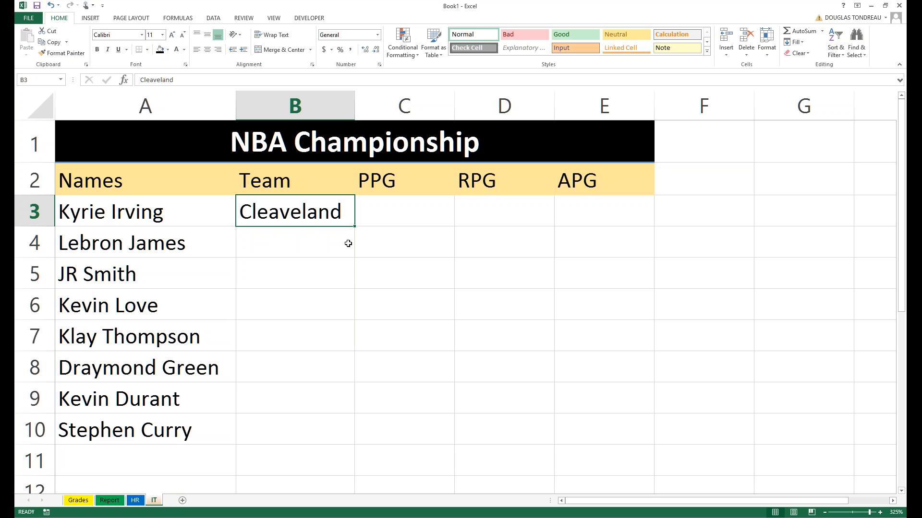
drag(354, 227, 351, 311)
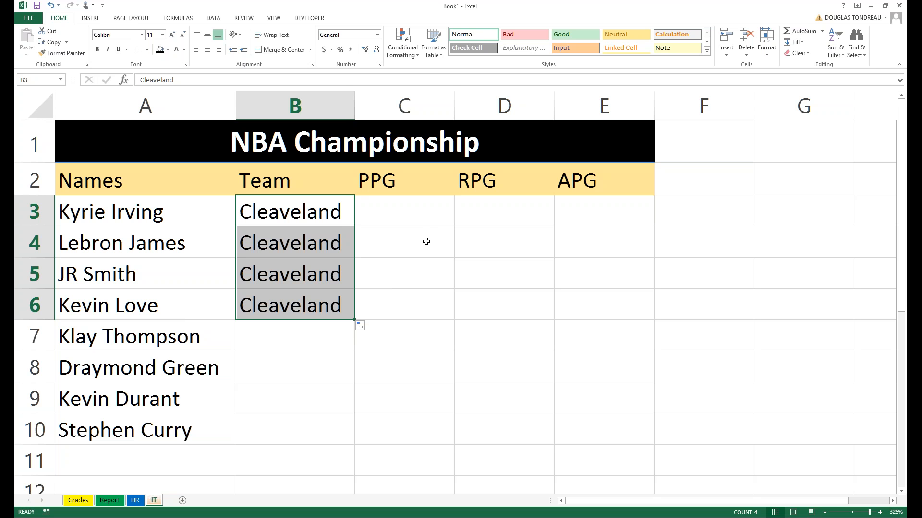
click(426, 207)
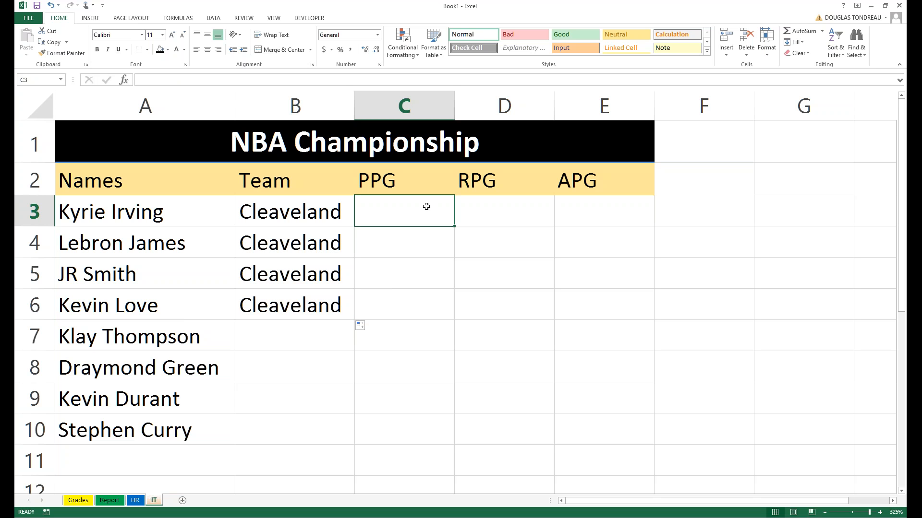
text(1)
click(482, 209)
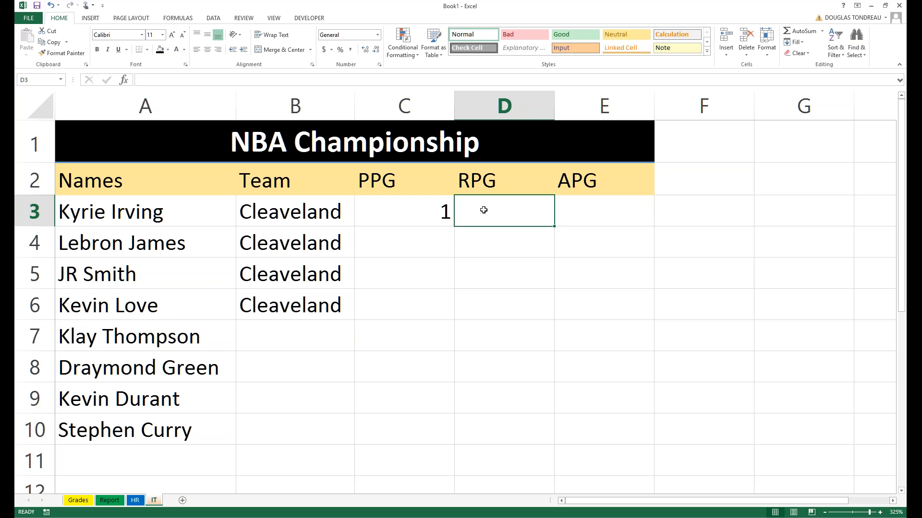
click(389, 207)
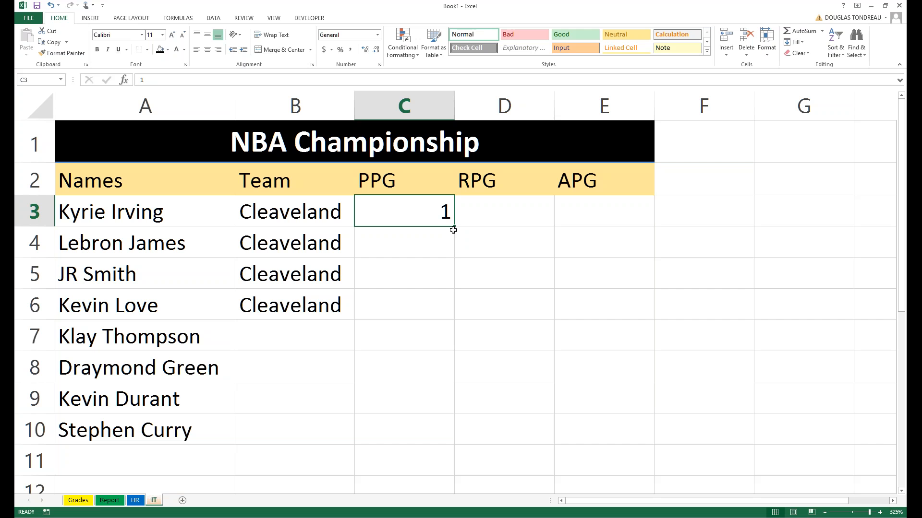
drag(454, 226, 455, 409)
click(509, 208)
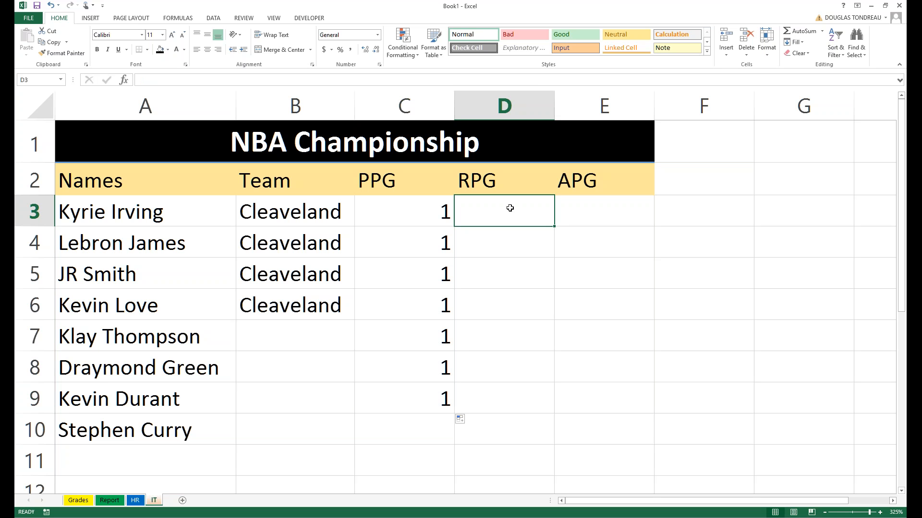
text(2)
key(Return)
key(Return)
click(511, 208)
drag(552, 227, 543, 401)
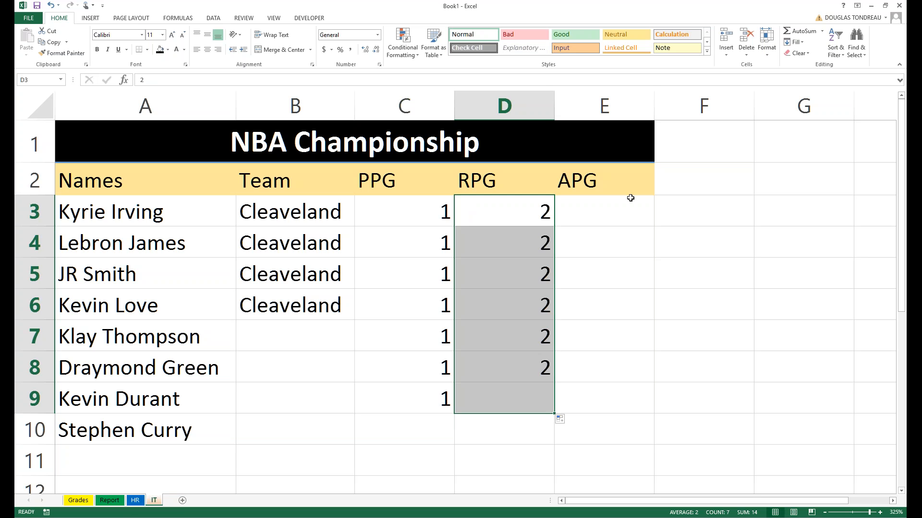
click(630, 198)
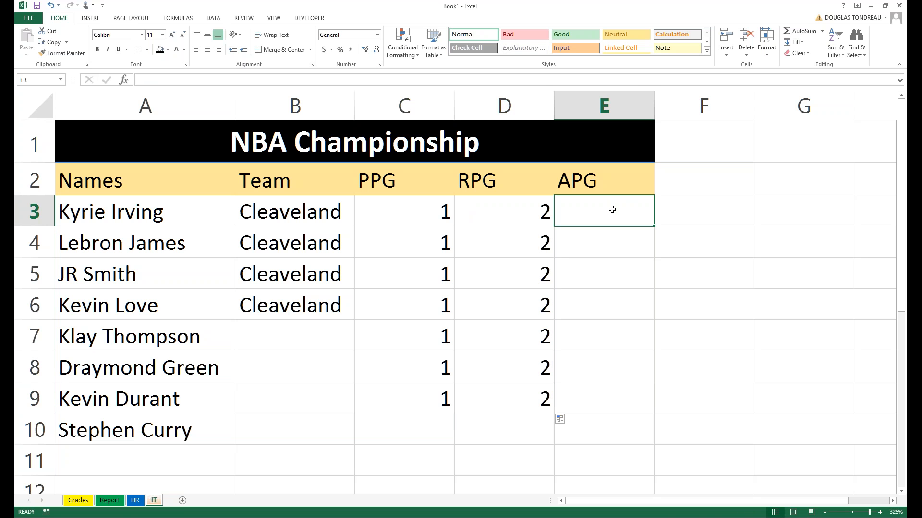
text(5)
click(620, 269)
click(603, 208)
drag(653, 226, 641, 405)
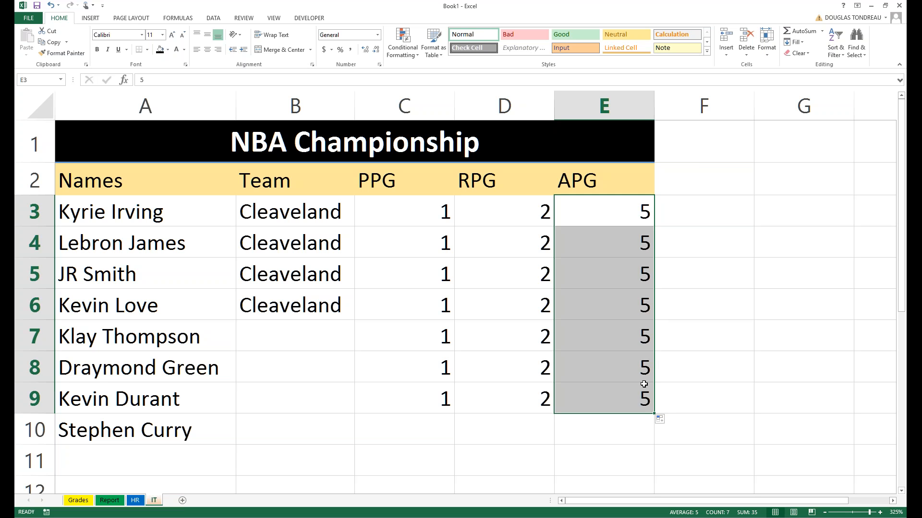
key(ctrl+z)
key(ctrl+z)
key(ctrl+z)
key(ctrl+z)
key(ctrl+z)
key(ctrl+z)
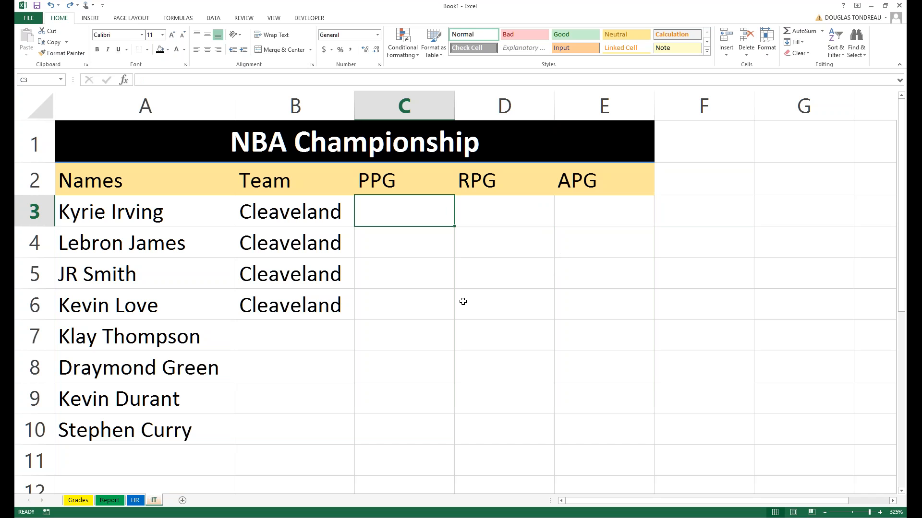
Undo the Cleaveland fill so only B3 keeps it, and select the four players in A3:A6.
key(ctrl+z)
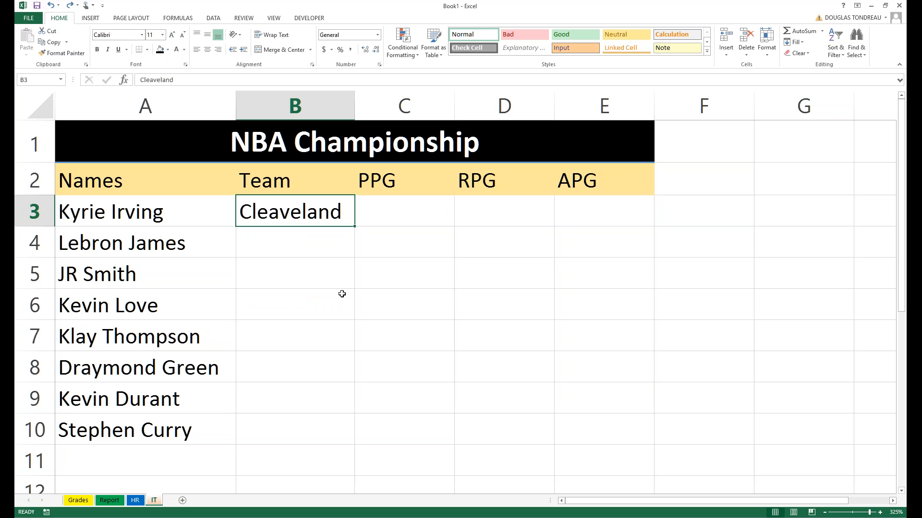
click(342, 294)
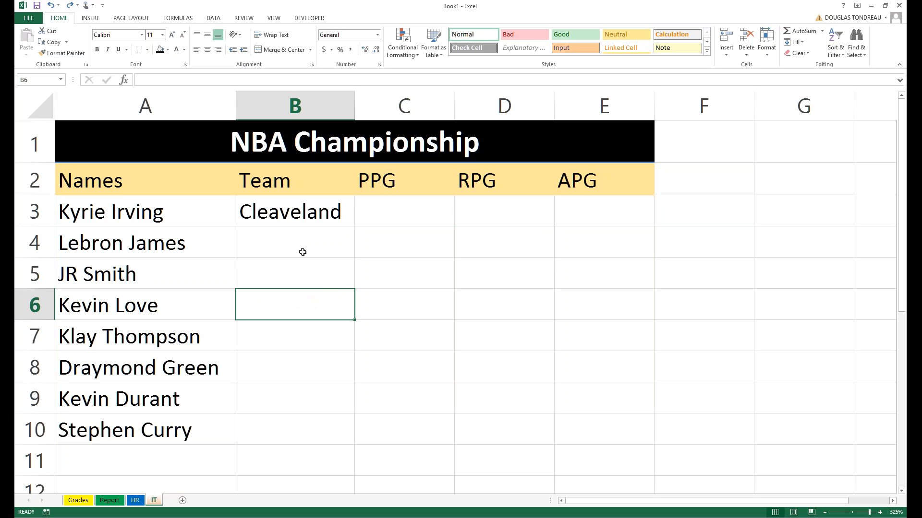
click(302, 252)
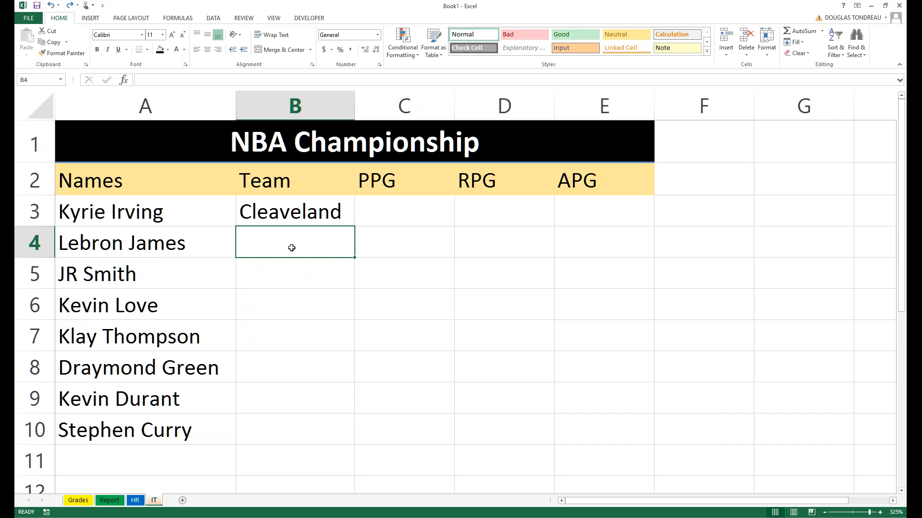
drag(161, 213, 148, 312)
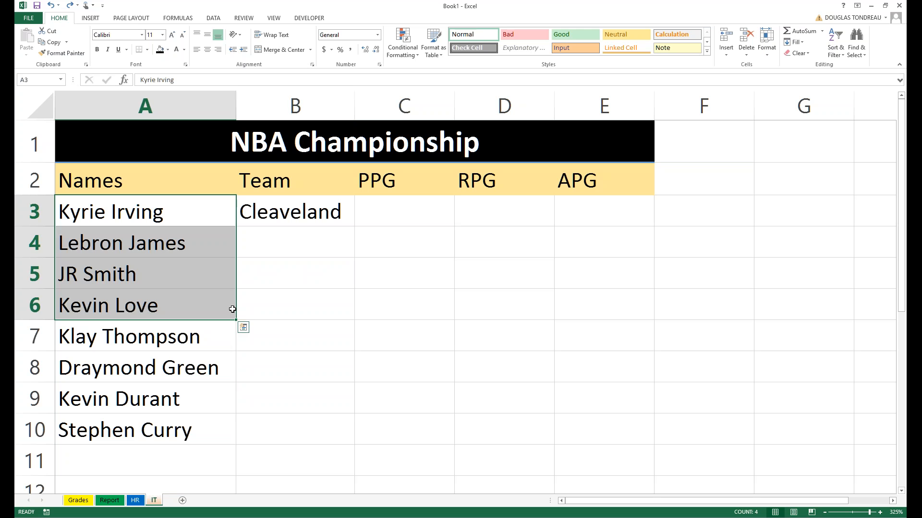
click(341, 205)
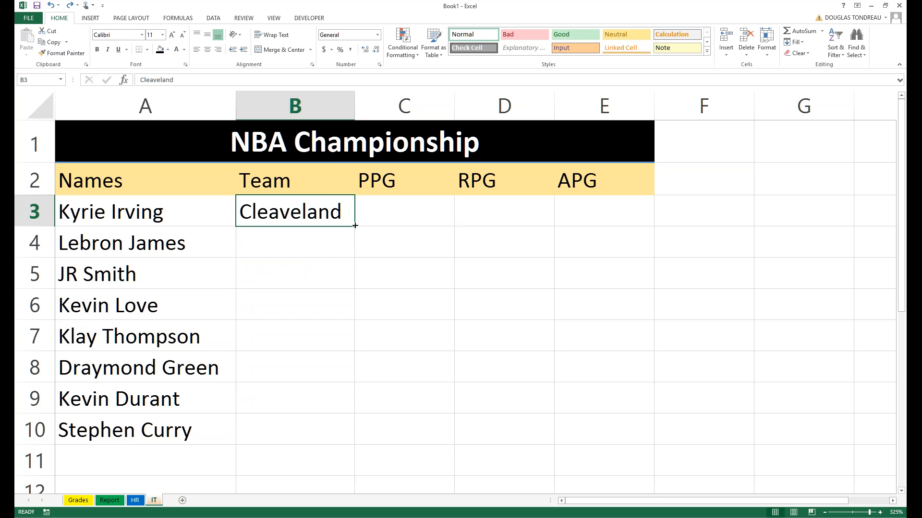
Fill Cleaveland down to B6, then copy Klay Thompson across row 7 to F and undo it.
drag(355, 225, 331, 306)
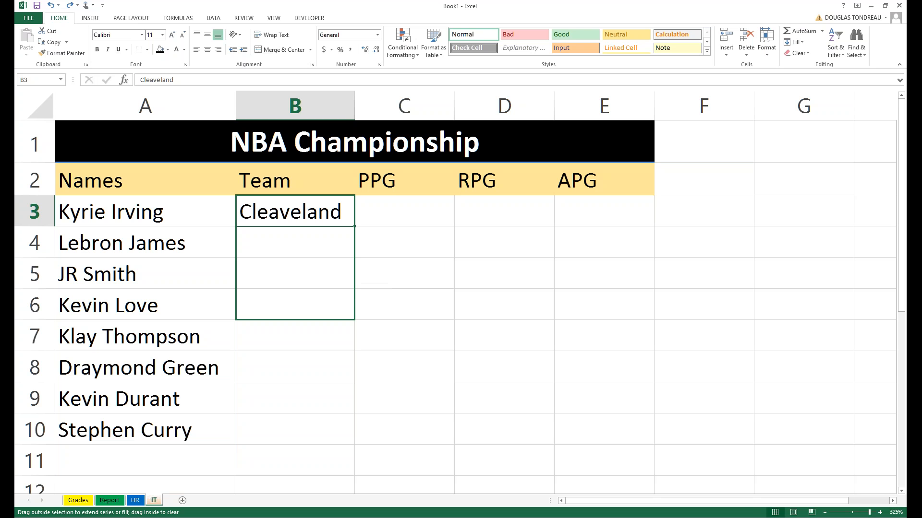
click(193, 345)
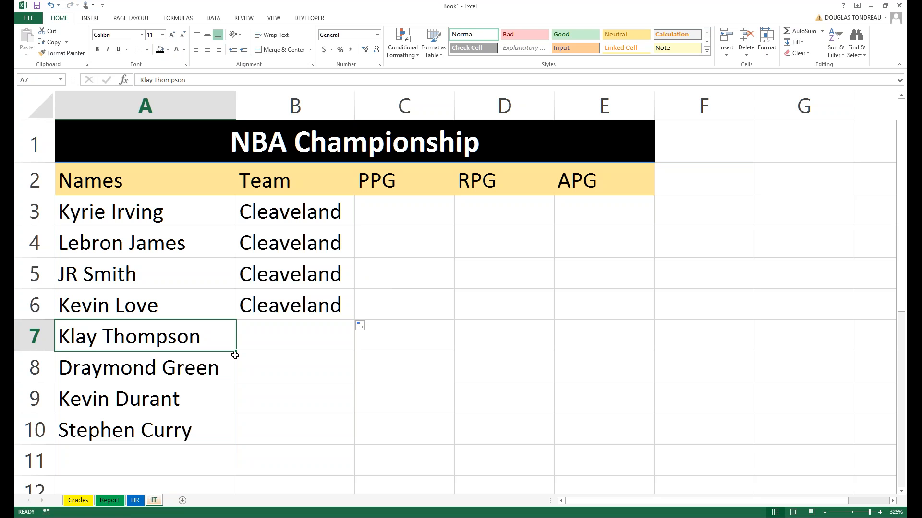
drag(235, 354, 748, 342)
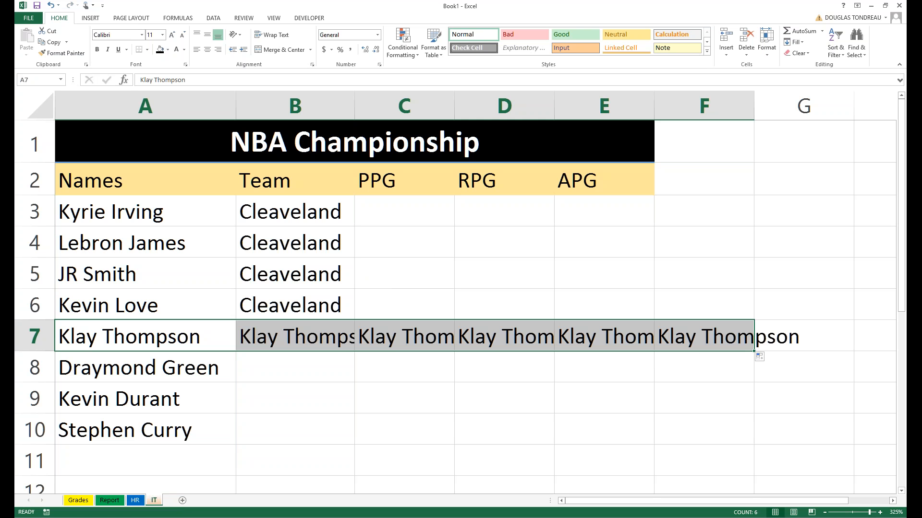
key(ctrl+z)
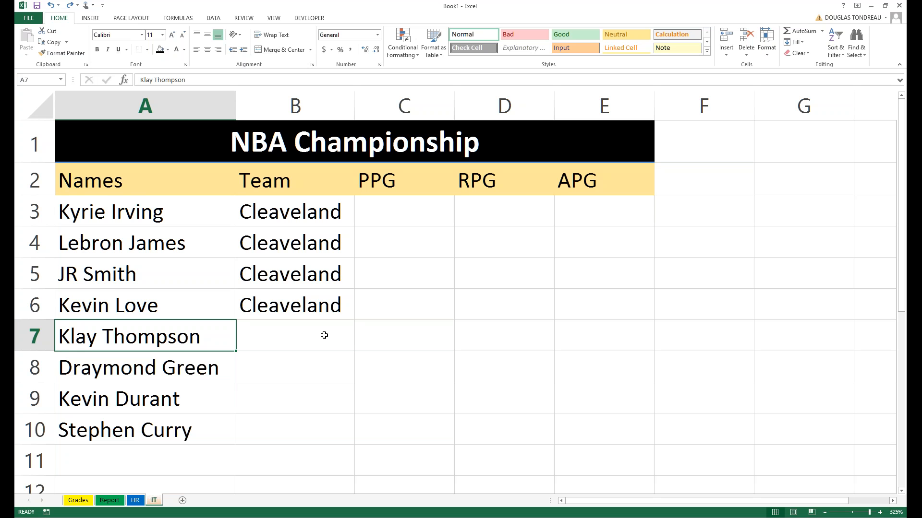
Enter Golden State in B7, autofit column B and fill it to B10, then undo the team copies.
scroll(333, 327, down, 2)
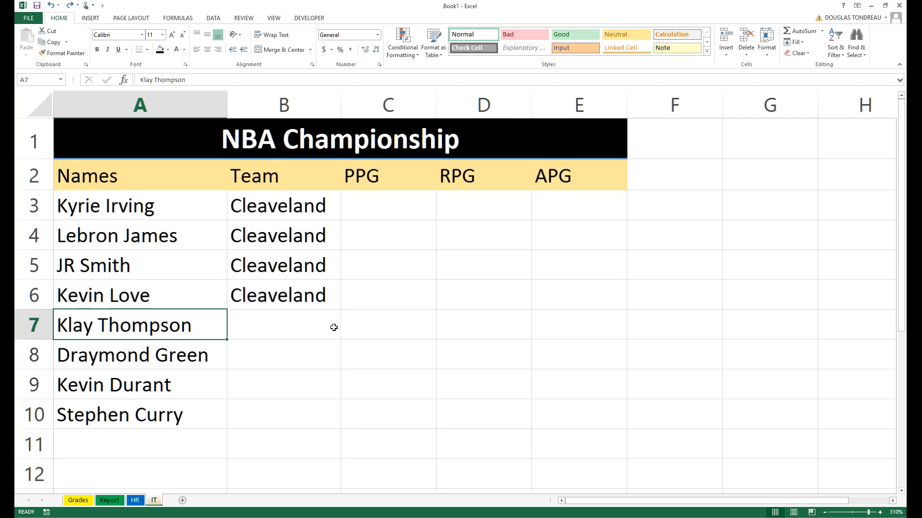
click(274, 313)
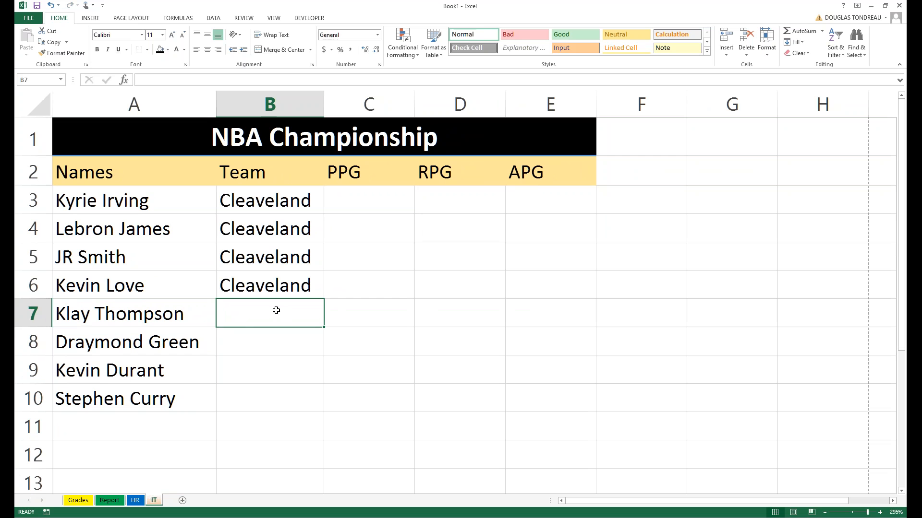
text(Golden State)
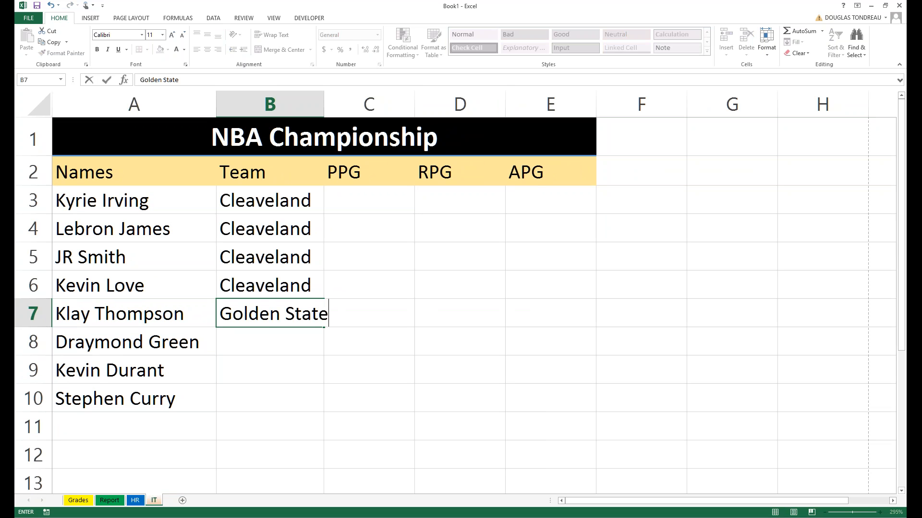
click(319, 104)
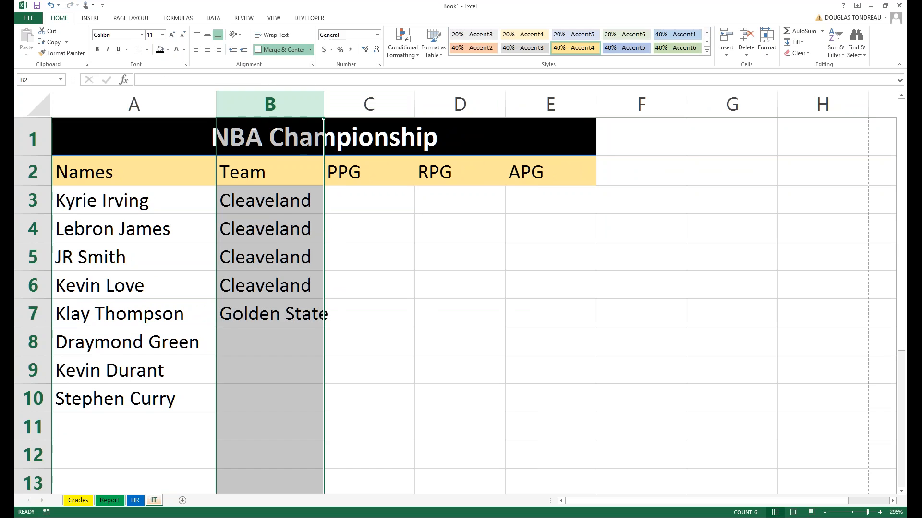
double_click(324, 105)
click(333, 323)
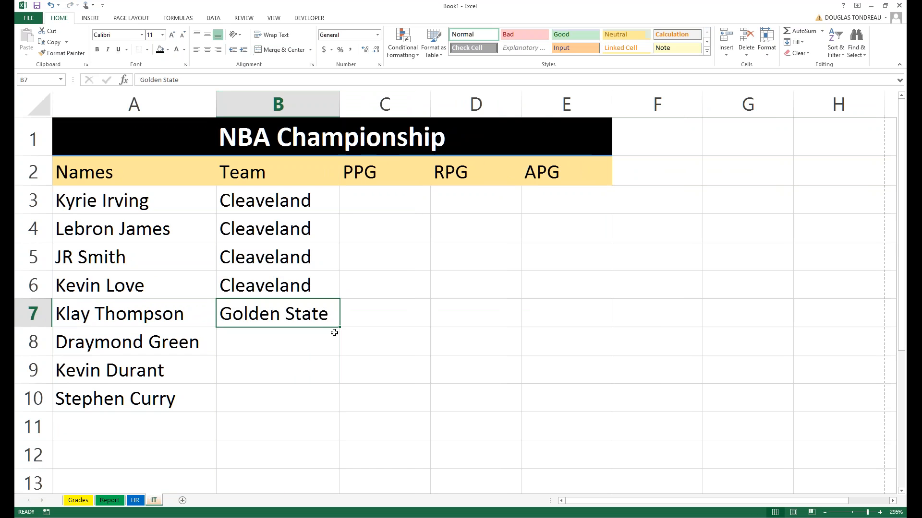
drag(334, 333, 337, 407)
click(398, 372)
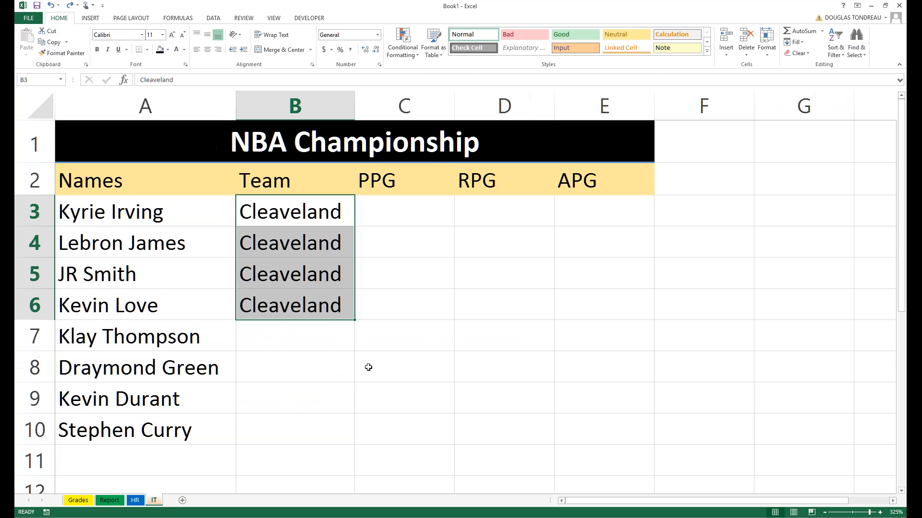
key(ctrl+z)
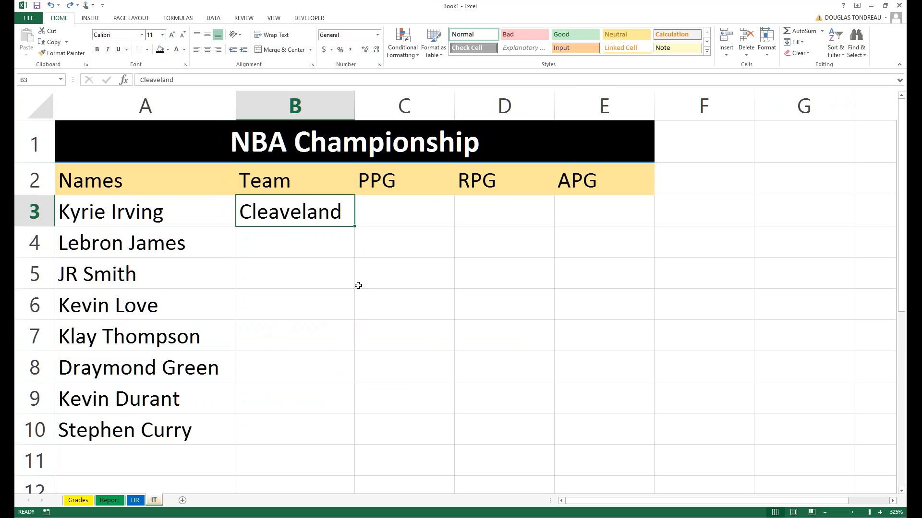
Fill Cleaveland down to B6 and enter Golden State in B7.
drag(356, 223, 327, 312)
click(311, 337)
text(Go)
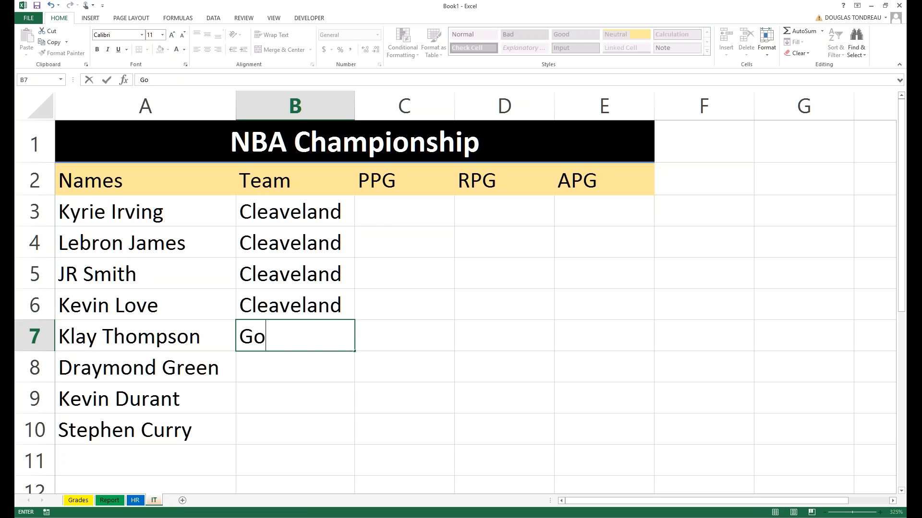
text(lden StAT)
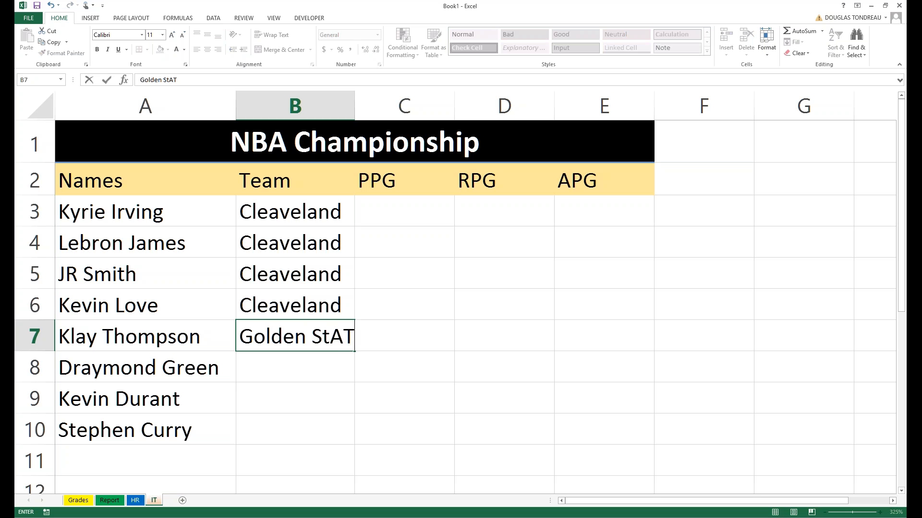
key(BackSpace)
key(BackSpace)
text(ate)
key(Return)
Copy Golden State down to B10 and autofit column B.
key(Up)
drag(358, 350, 355, 425)
double_click(355, 109)
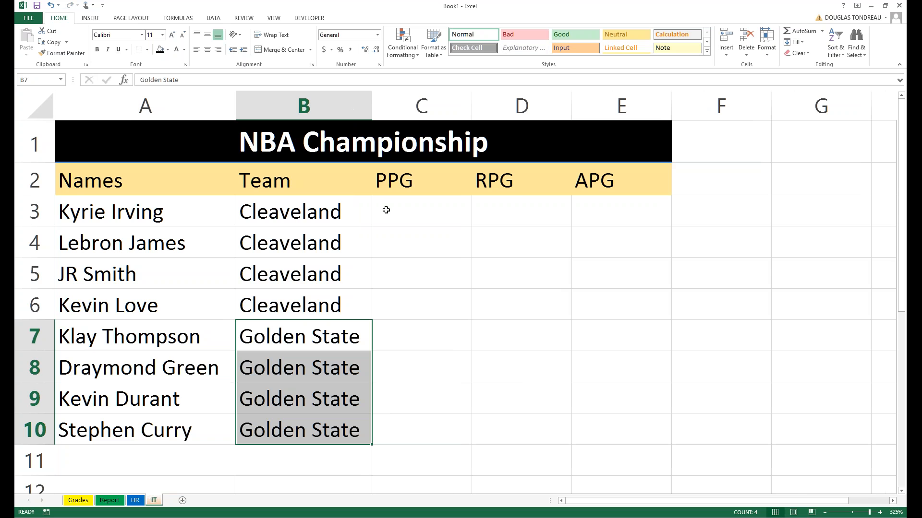
scroll(385, 209, down, 2)
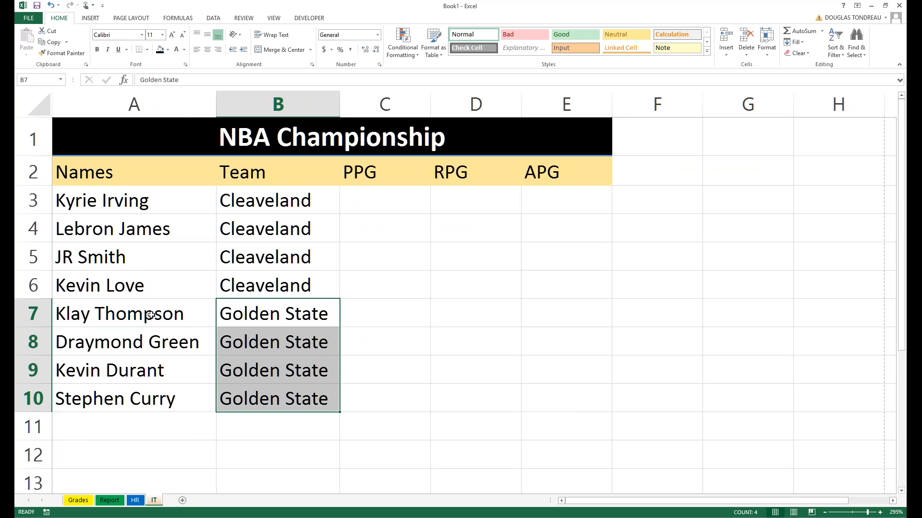
click(387, 350)
click(391, 191)
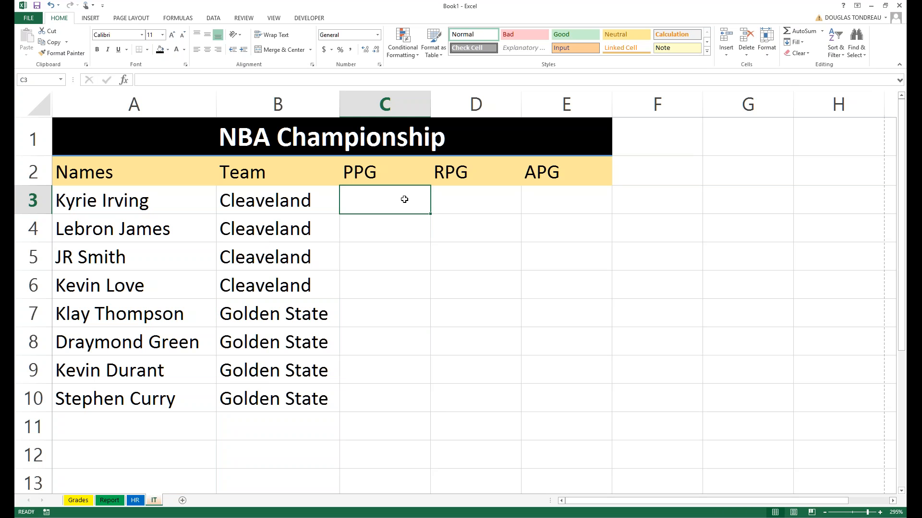
Enter 1, 2 and 3 as Kyrie Irving's PPG, RPG and APG in C3:E3.
text(1)
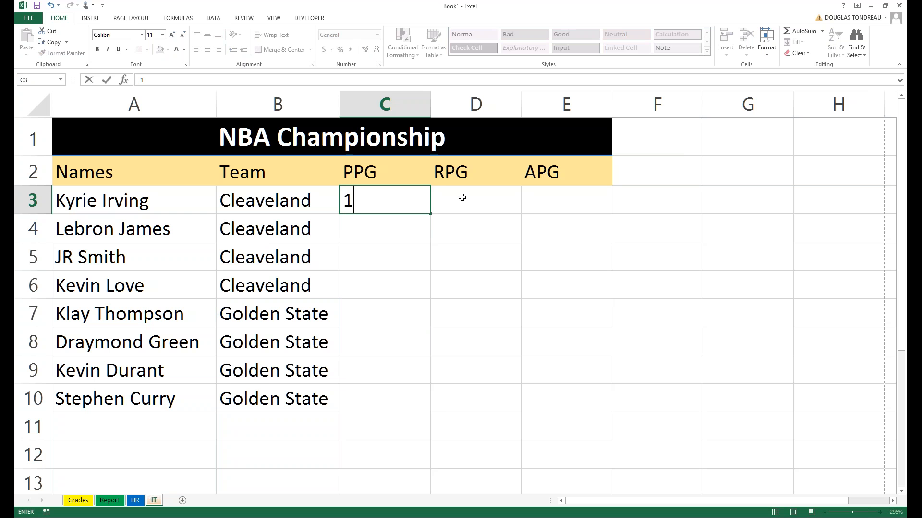
click(462, 197)
text(2)
click(546, 190)
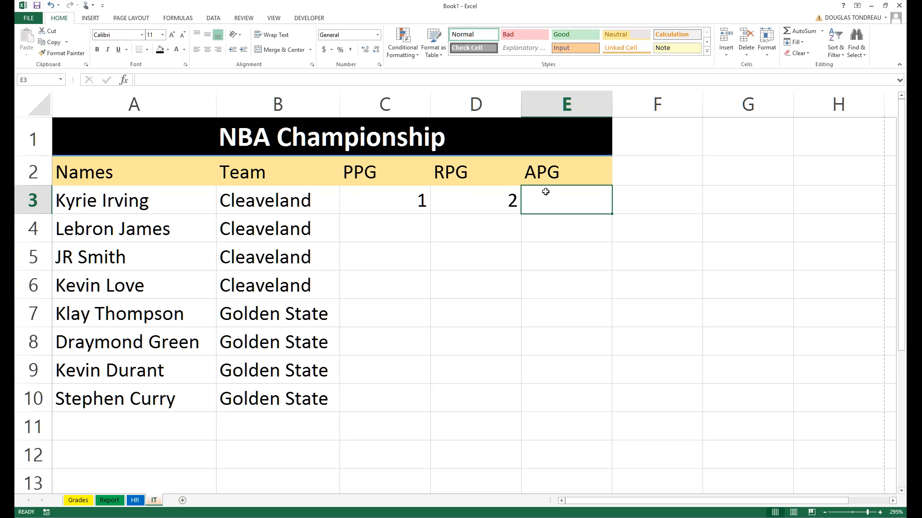
text(3)
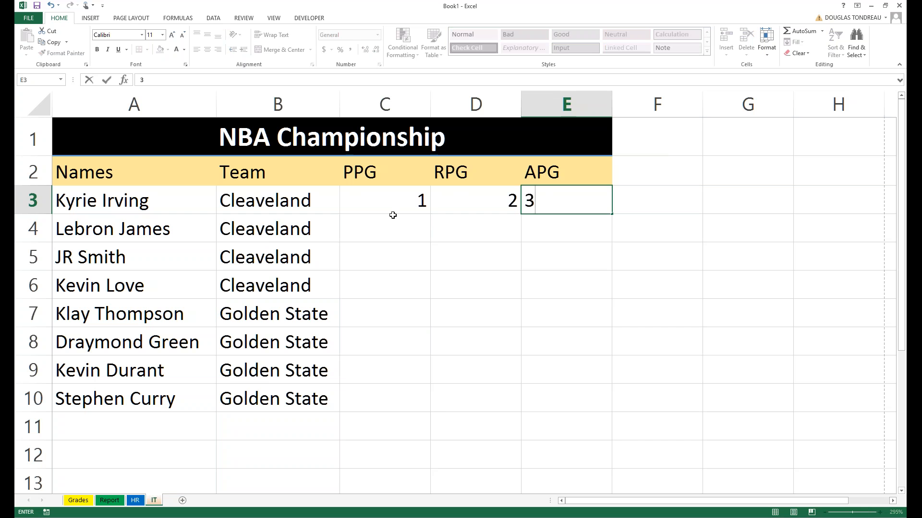
click(397, 237)
Fill the 1, 2 and 3 down their columns to row 10 and check the copies.
click(414, 199)
drag(430, 214, 430, 413)
click(473, 200)
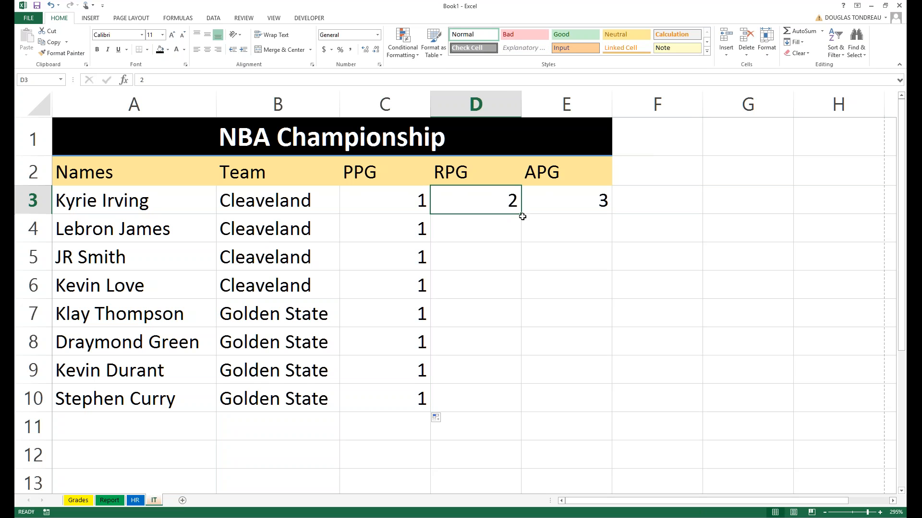
drag(521, 214, 503, 402)
click(591, 200)
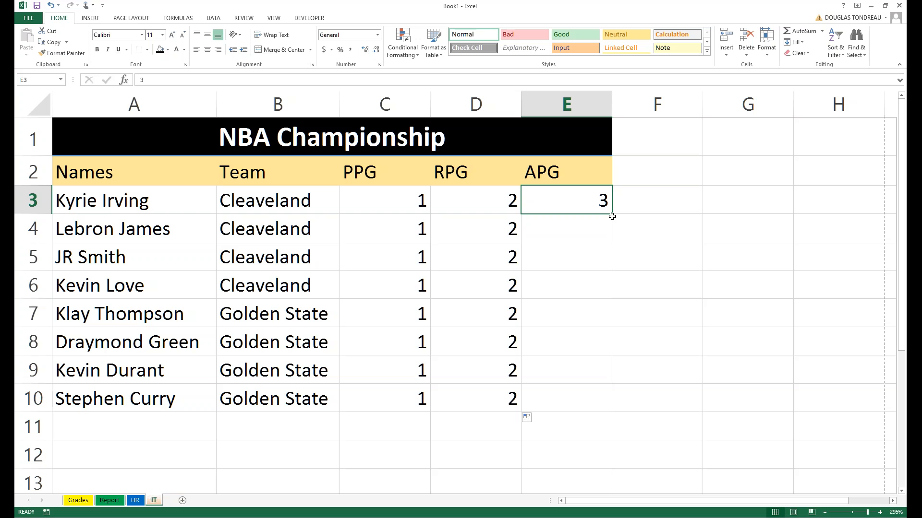
drag(612, 216, 610, 408)
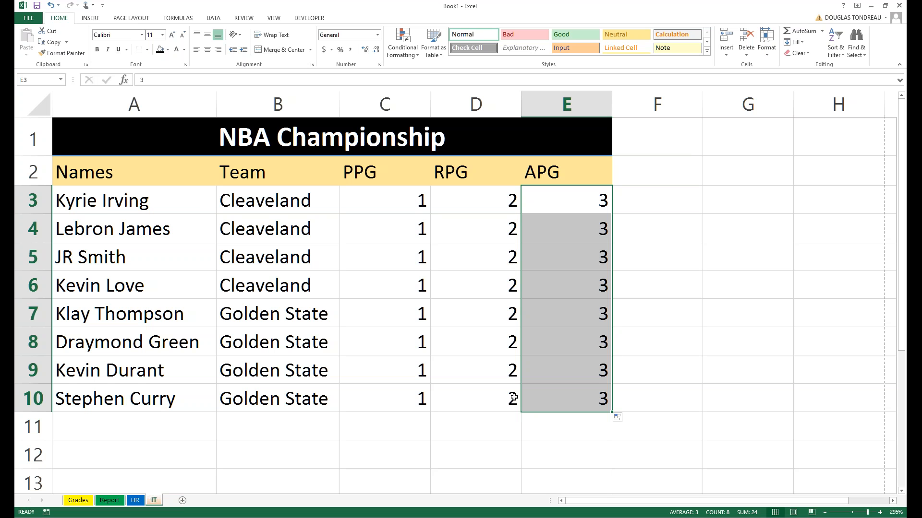
click(373, 226)
key(Down)
key(Down)
key(Down)
key(Down)
key(Down)
key(Down)
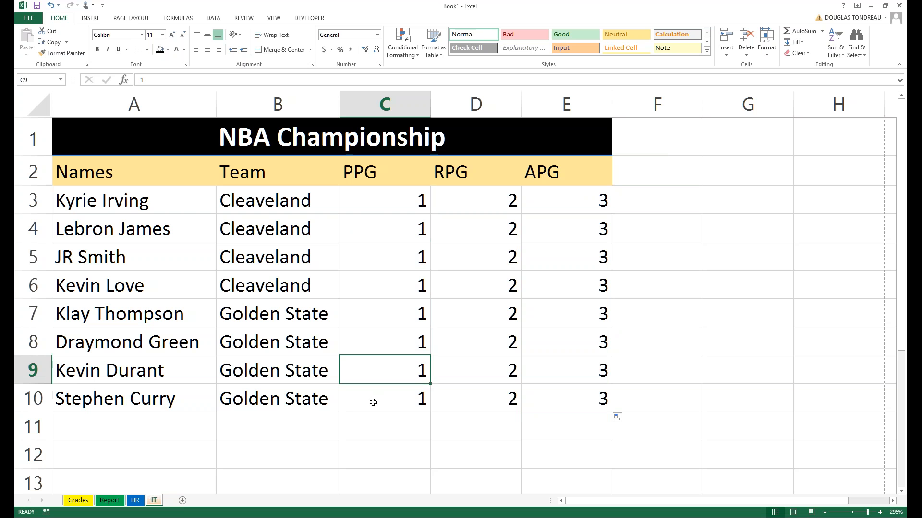
click(402, 202)
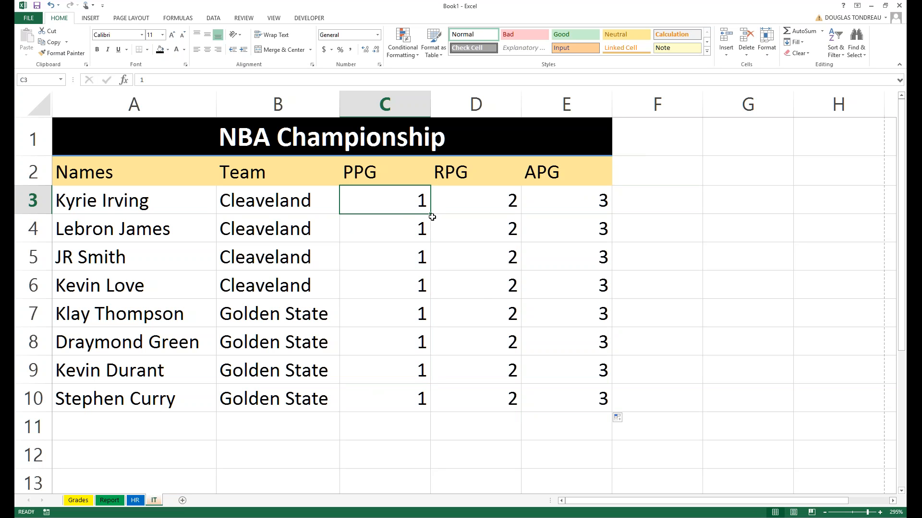
Ctrl-drag the PPG, RPG and APG values in C3:E3 into counting series down to row 10.
drag(432, 217, 424, 405)
click(496, 192)
drag(515, 265, 525, 401)
click(592, 198)
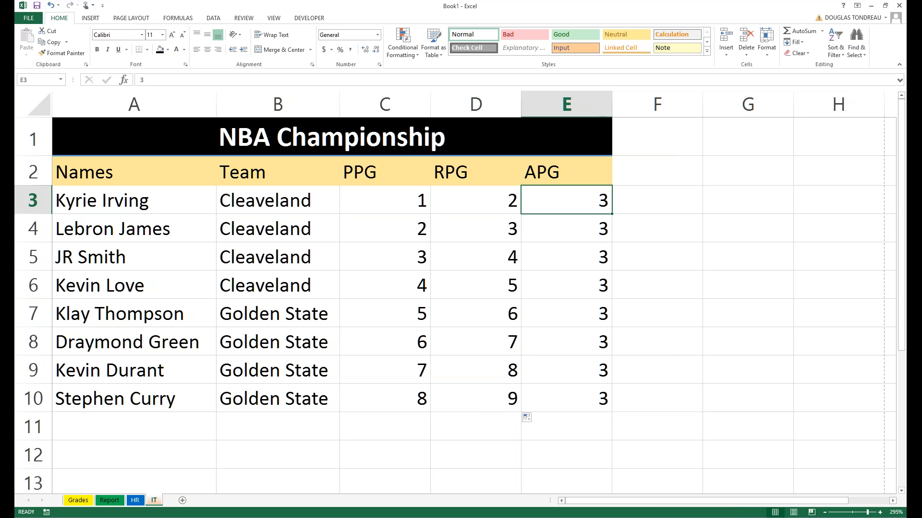
drag(611, 214, 614, 403)
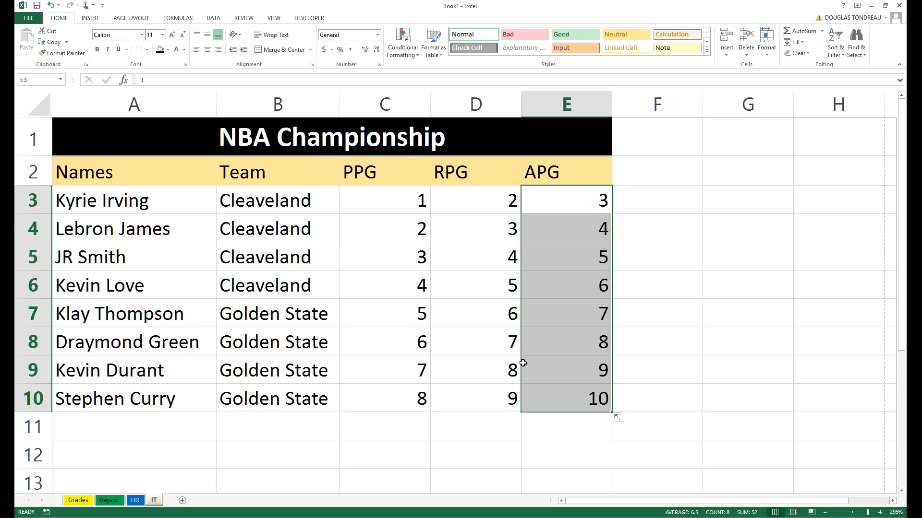
Undo the fills so rows 4–10 are empty and only Kyrie Irving's 1, 2, 3 remain.
key(ctrl+z)
key(ctrl+z)
key(ctrl+z)
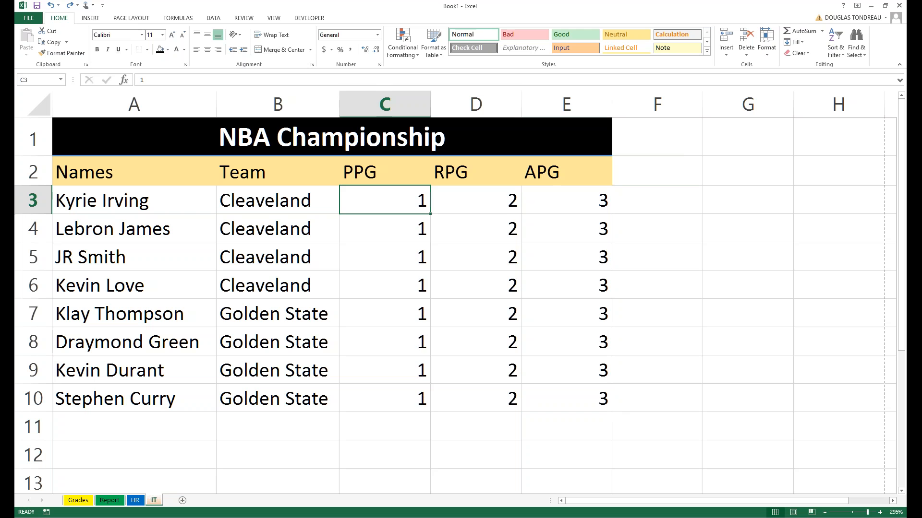
key(ctrl+z)
key(ctrl+z)
key(ctrl+z)
key(ctrl+z)
key(ctrl+z)
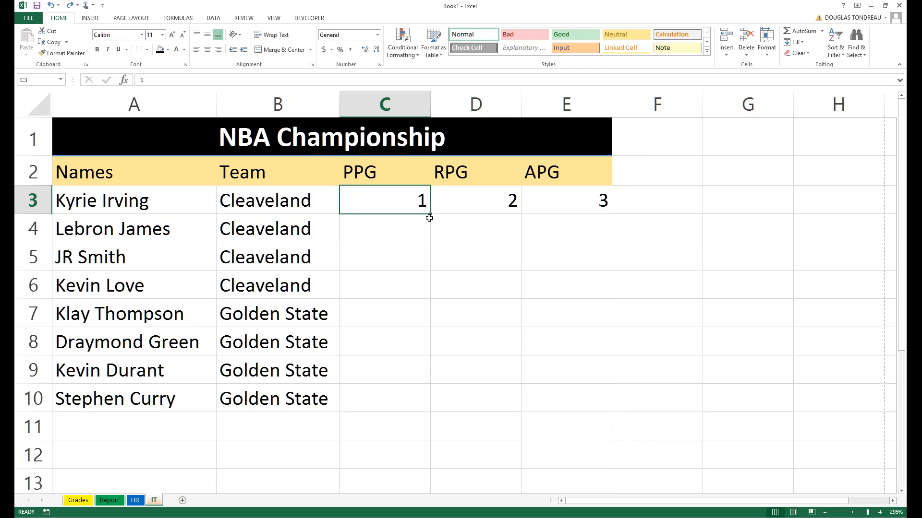
mouse_move(430, 214)
mouse_down()
mouse_move(432, 237)
mouse_move(433, 215)
mouse_up()
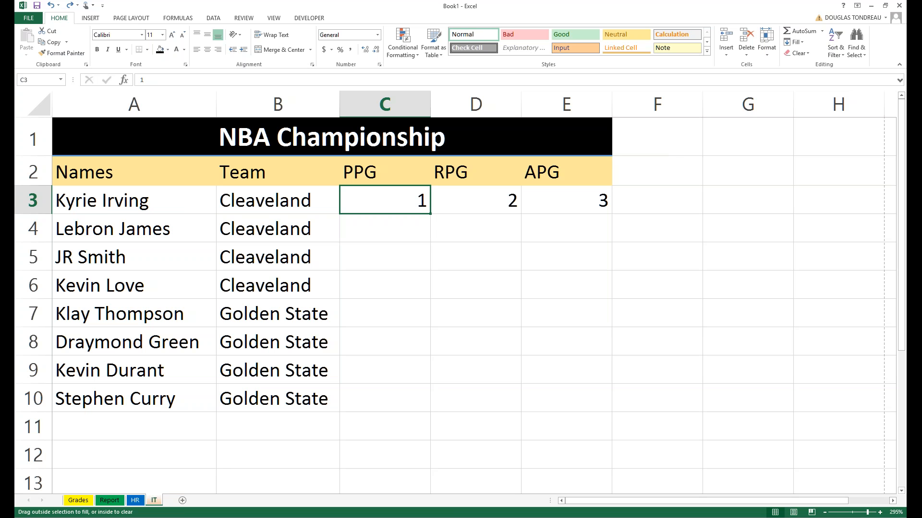
Fill PPG as a series and copy RPG's 2 down column D to row 10.
drag(430, 213, 425, 406)
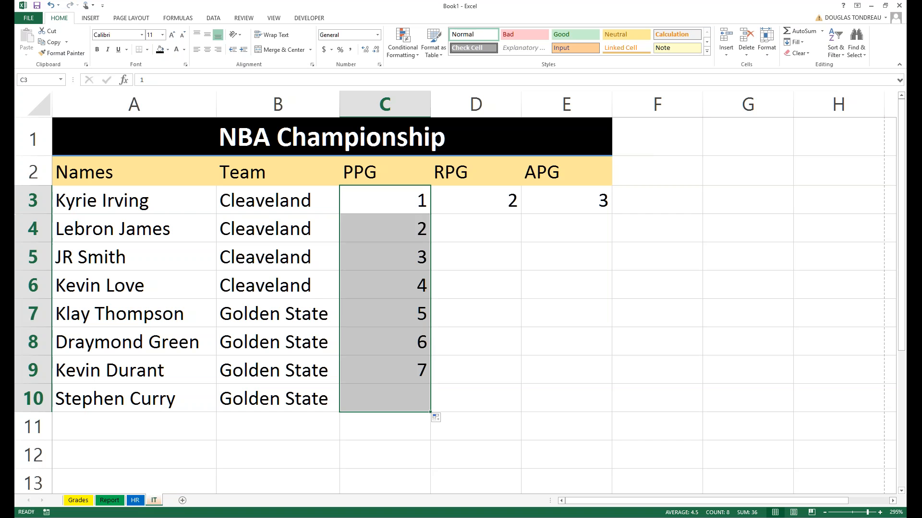
click(493, 198)
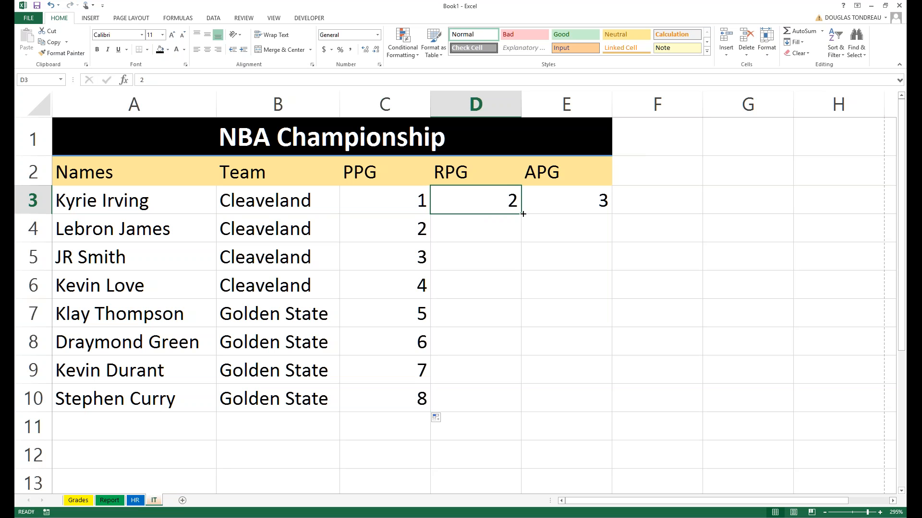
drag(523, 222, 522, 408)
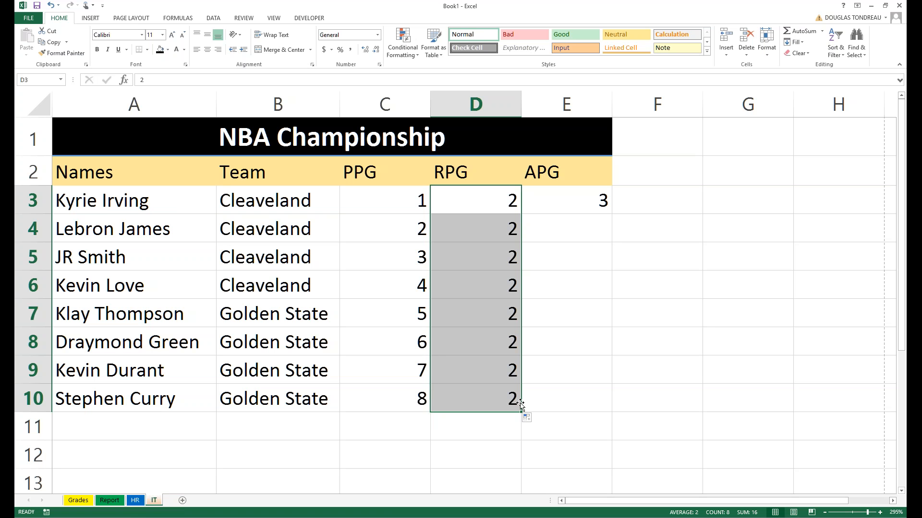
Clear the filled values and undo until C3:E10, including Kyrie Irving's stats, are empty.
mouse_move(521, 404)
mouse_down()
mouse_move(511, 200)
mouse_move(522, 212)
mouse_move(506, 403)
mouse_up()
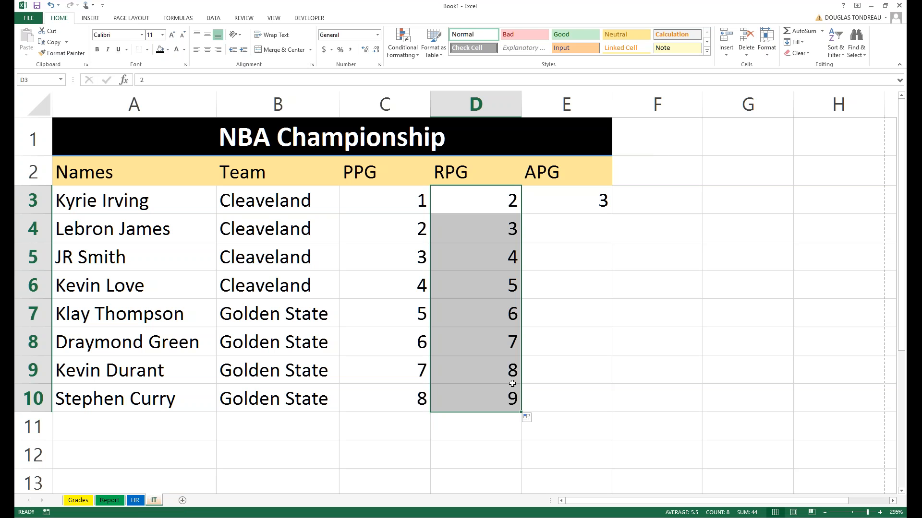
key(ctrl+z)
key(ctrl+z)
key(ctrl+z)
key(ctrl+z)
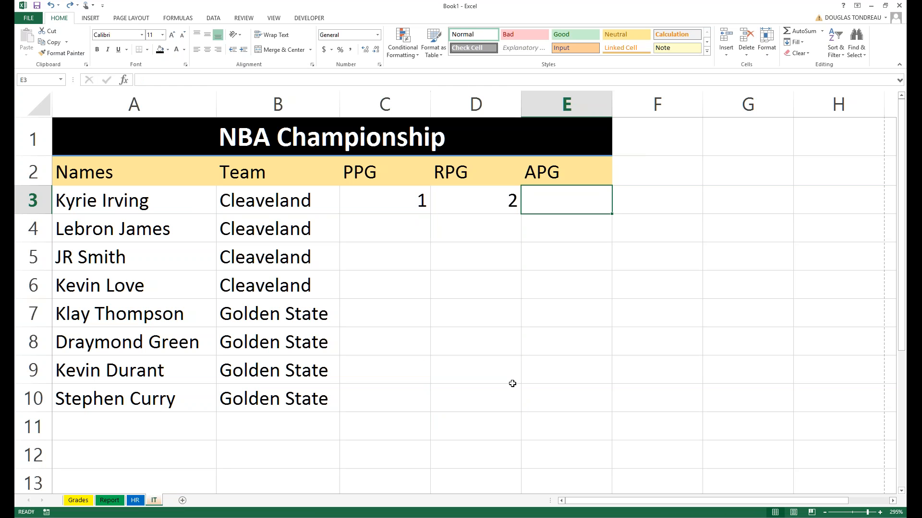
key(ctrl+z)
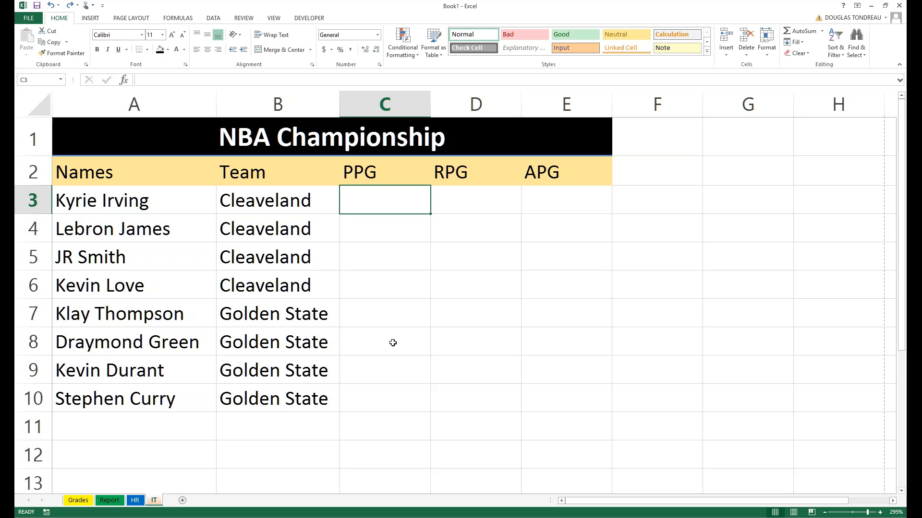
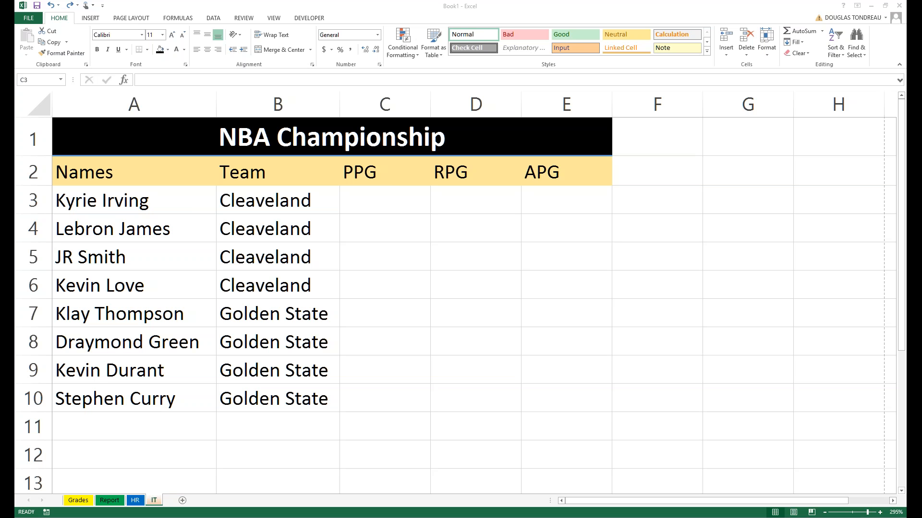
Enter PPG values 25.8, 30.5, 12.5 and 19.7 in C3 through C6.
click(409, 202)
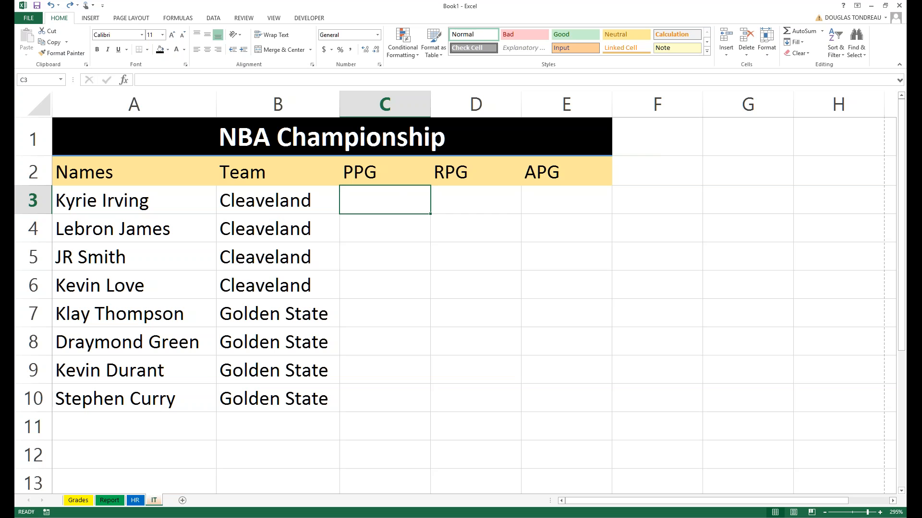
scroll(535, 305, down, 2)
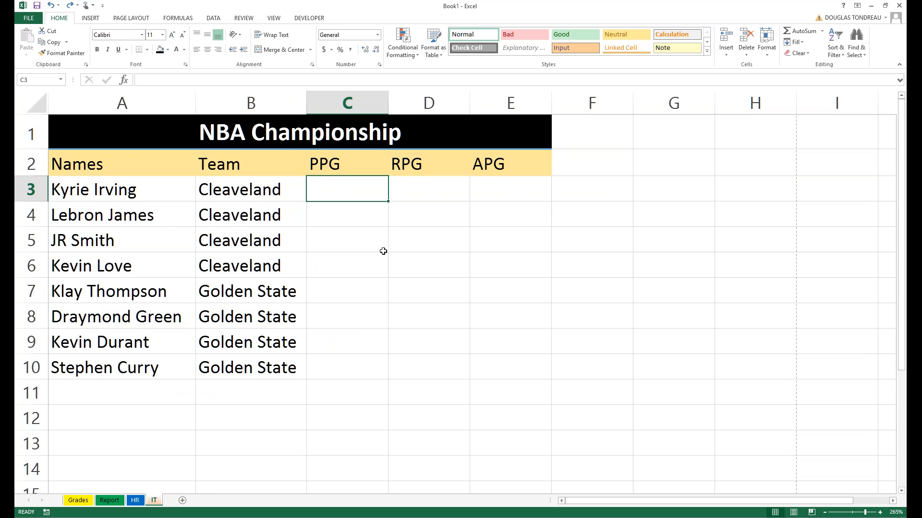
text(25.8)
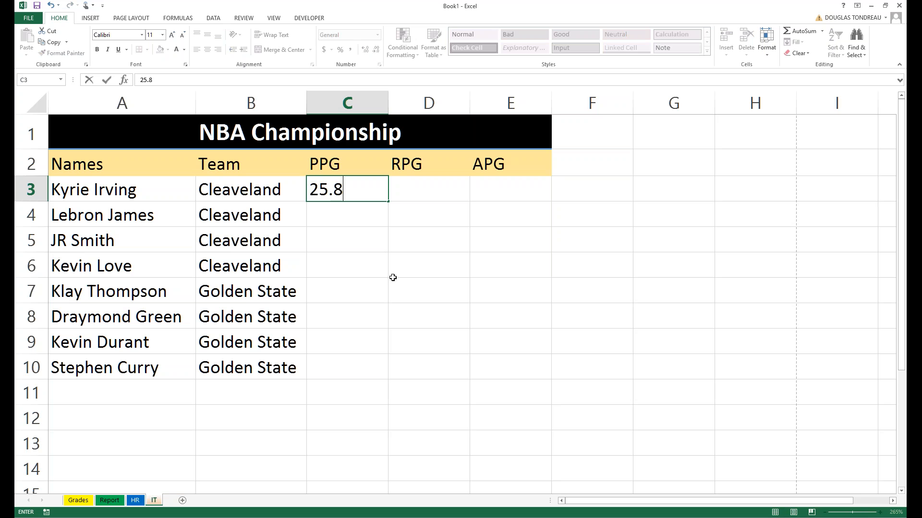
click(340, 219)
text(30.5)
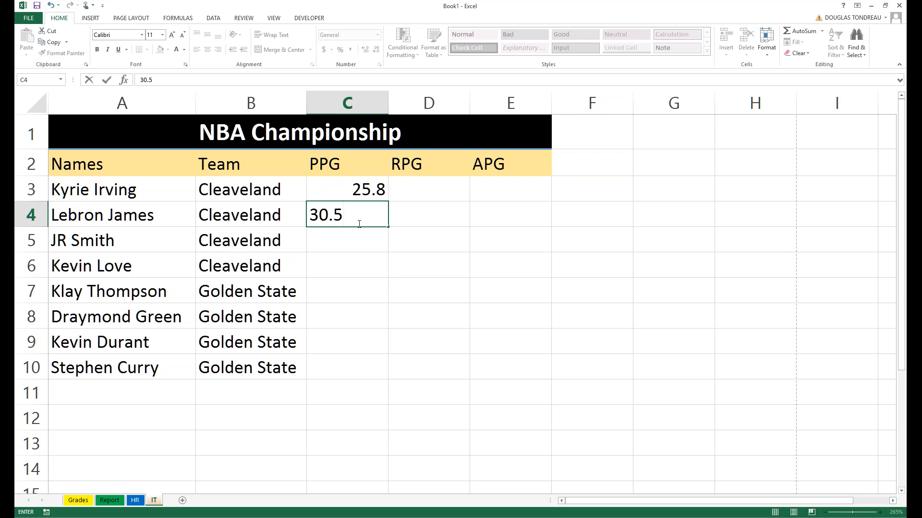
click(356, 235)
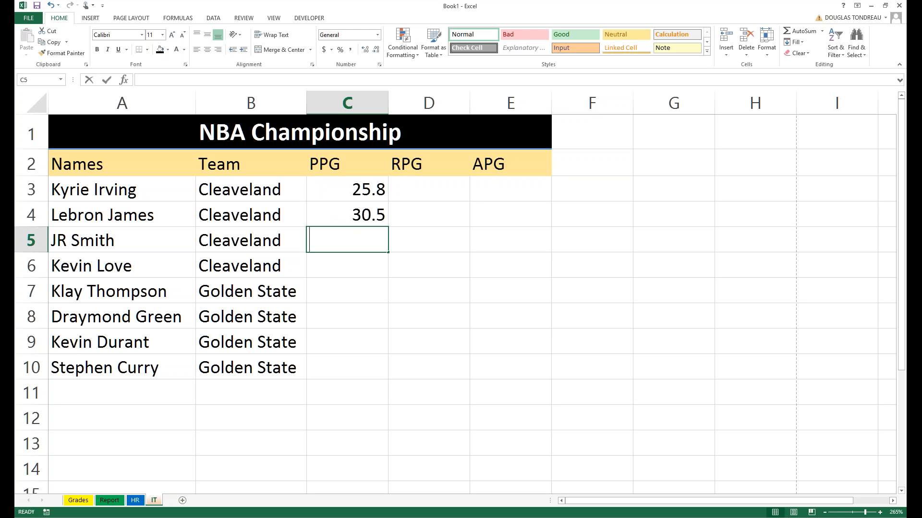
text(12.5)
click(361, 265)
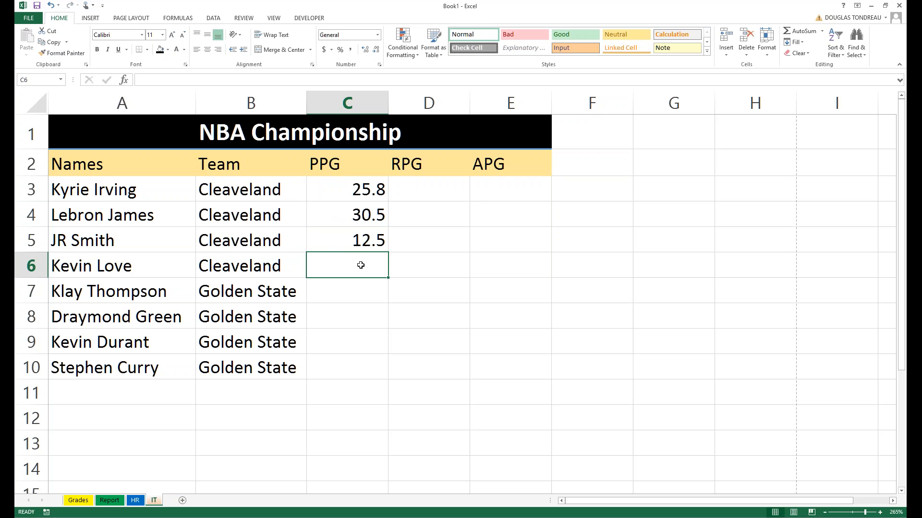
text(19.7)
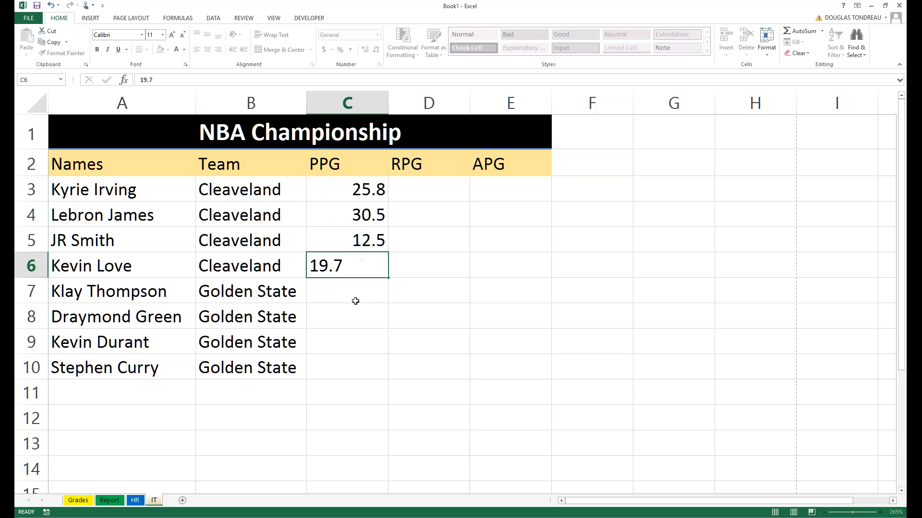
click(355, 297)
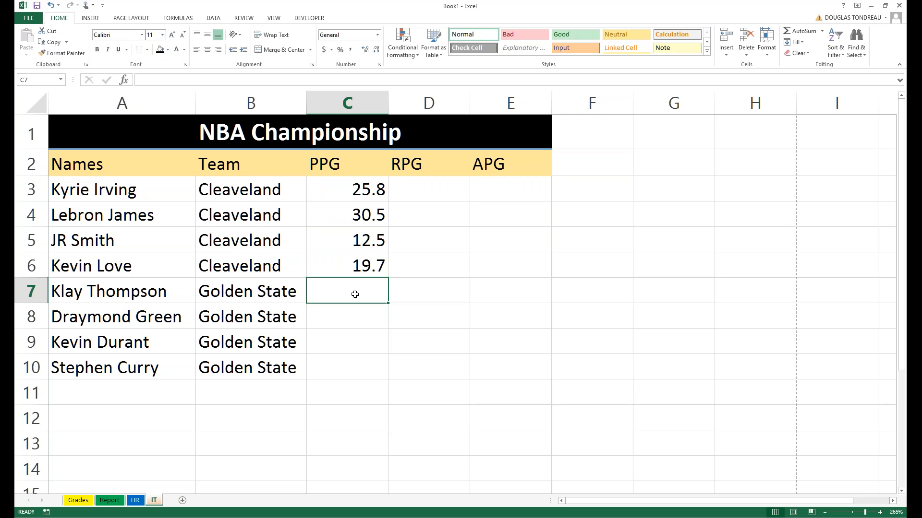
Enter 17.5, 23.5, 29.7 and 32.5 in C7 through C10, then select C3:C10.
text(17.5)
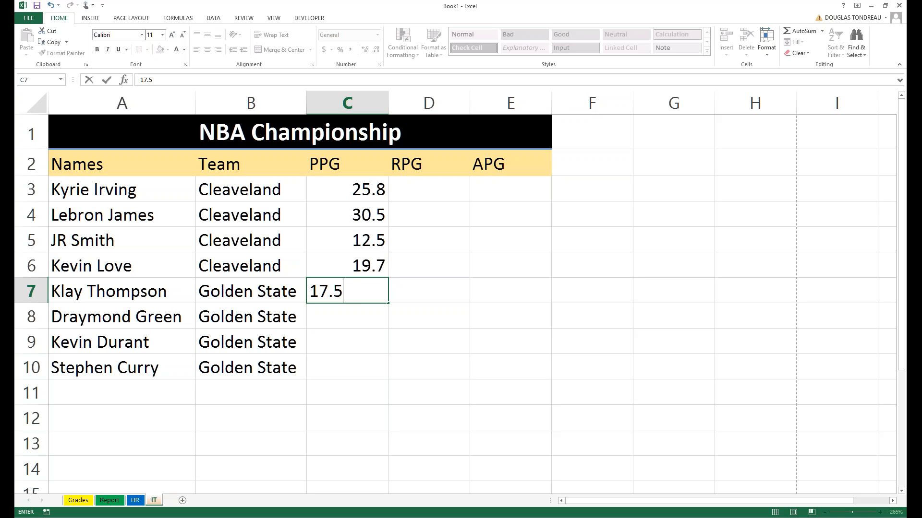
click(353, 320)
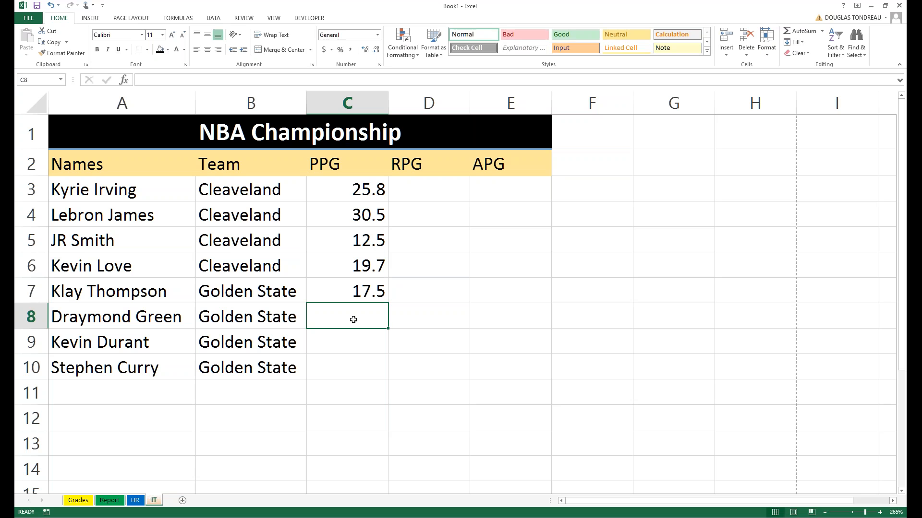
text(23.5)
key(Return)
text(29.7)
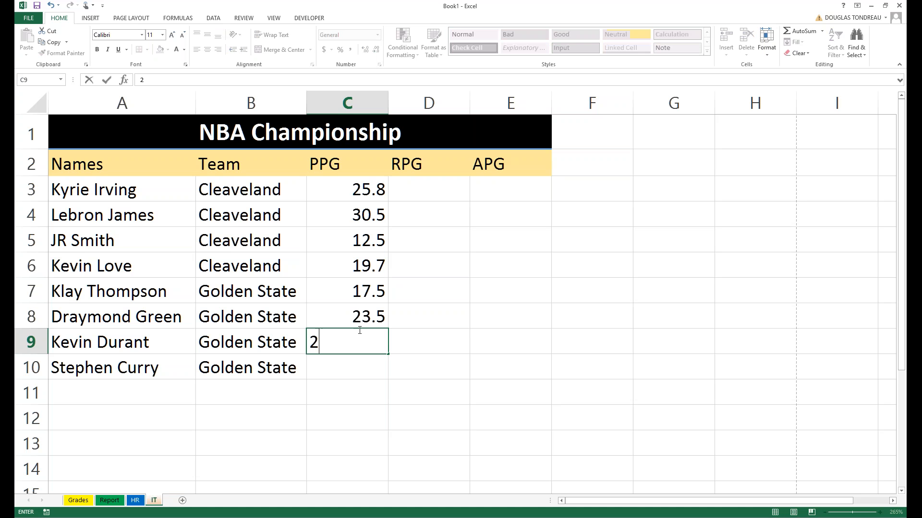
click(354, 366)
text(32.5)
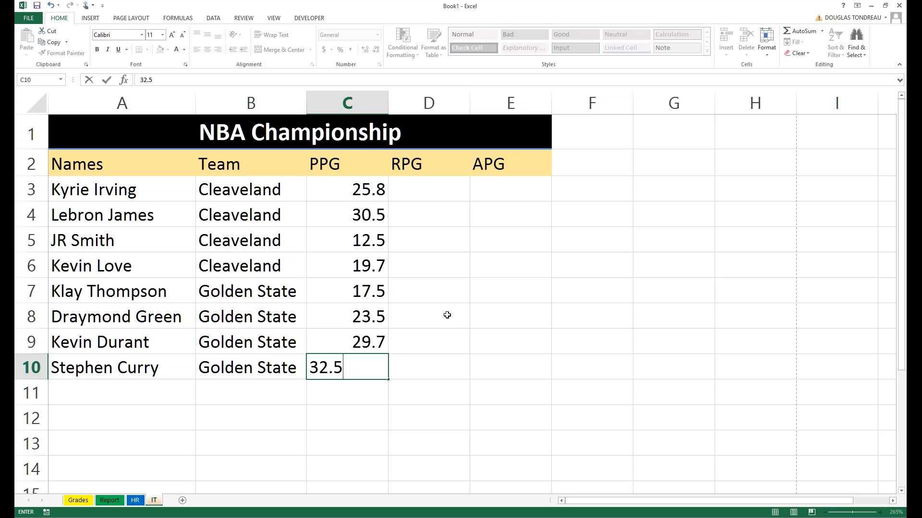
click(440, 315)
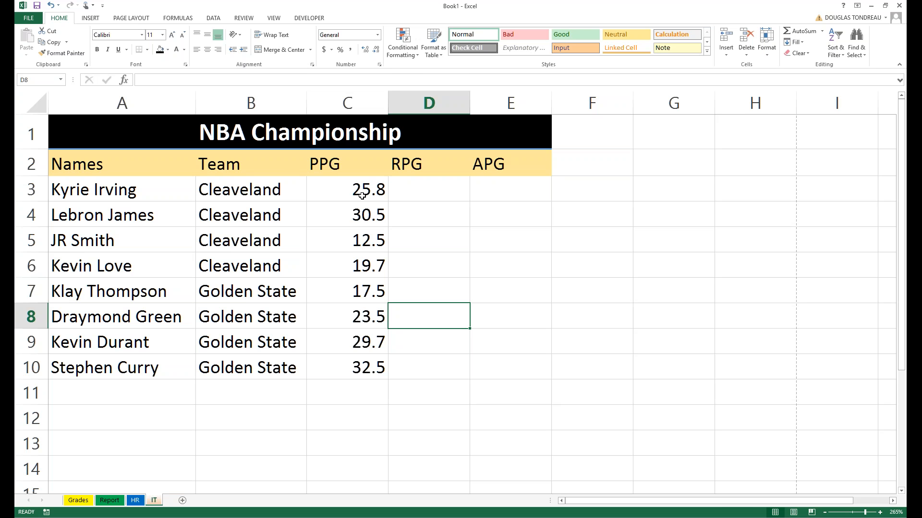
drag(361, 197, 365, 356)
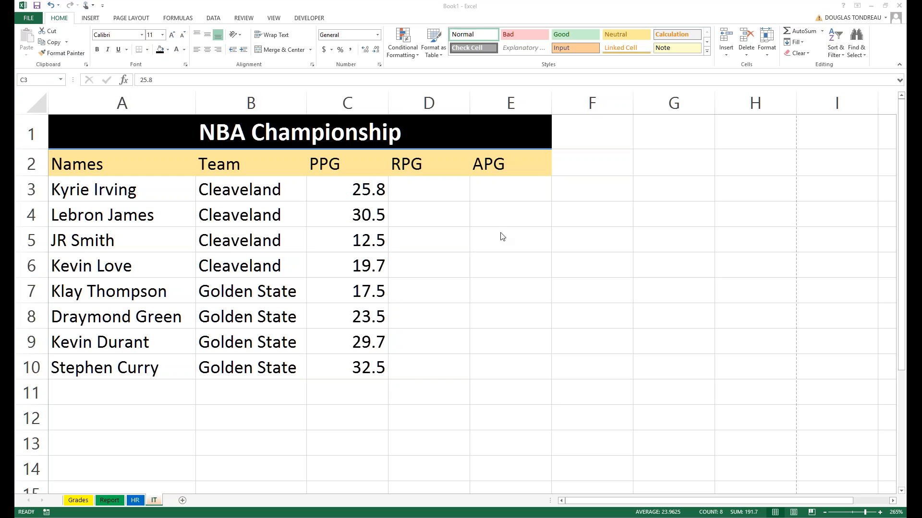
click(333, 273)
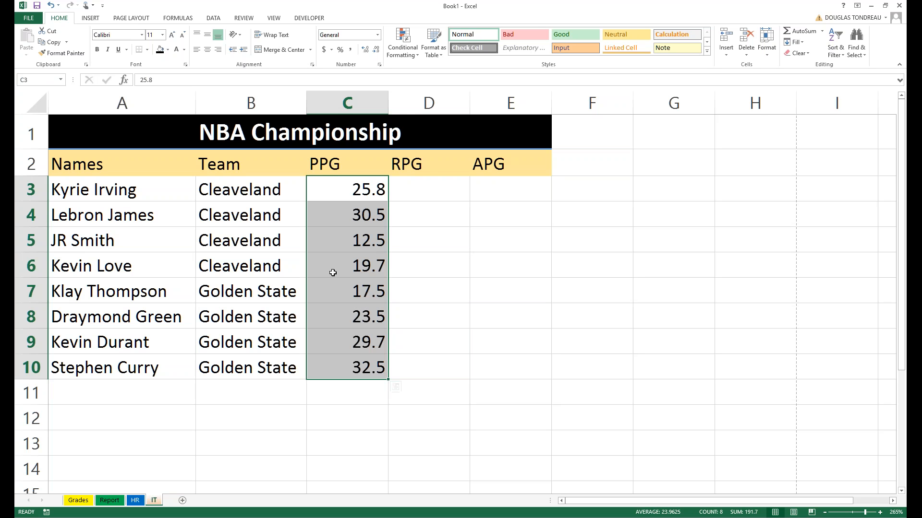
click(261, 269)
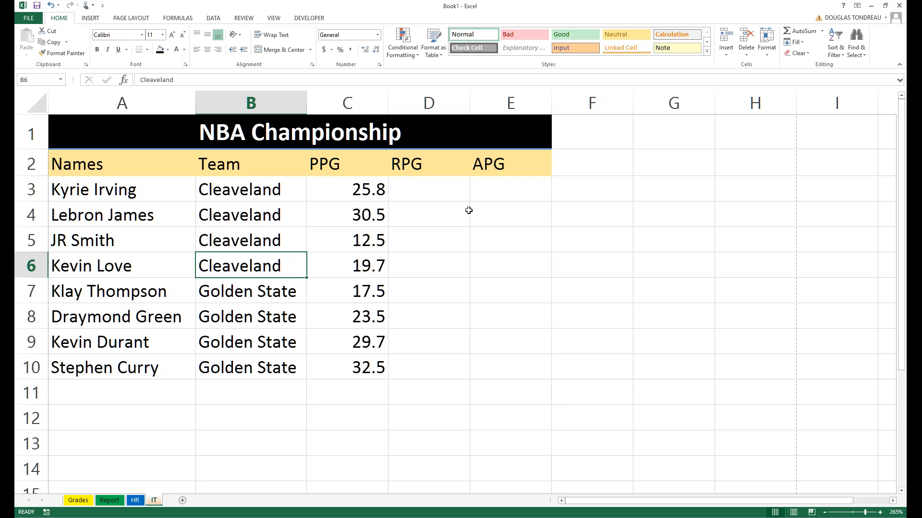
click(450, 190)
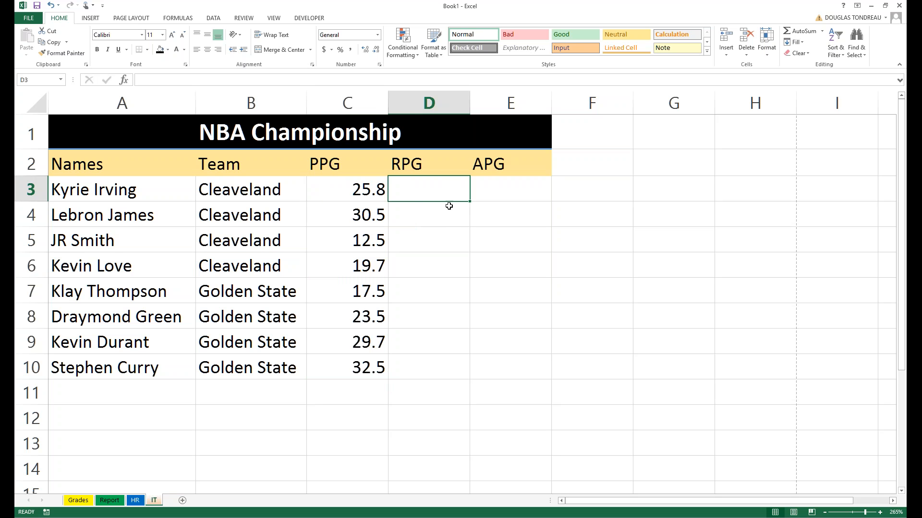
Enter RPG values 1.8, 9, 2.1 and 8.5 in D3 through D6.
text(1.8)
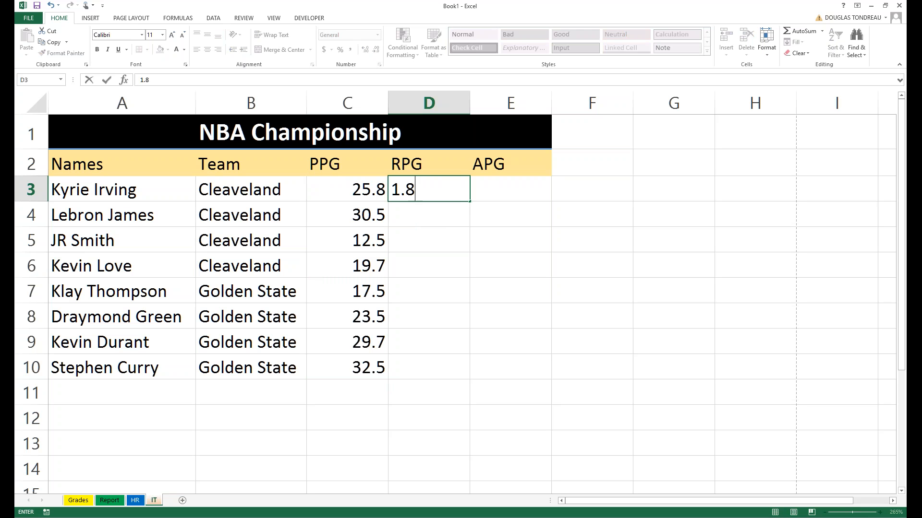
click(419, 214)
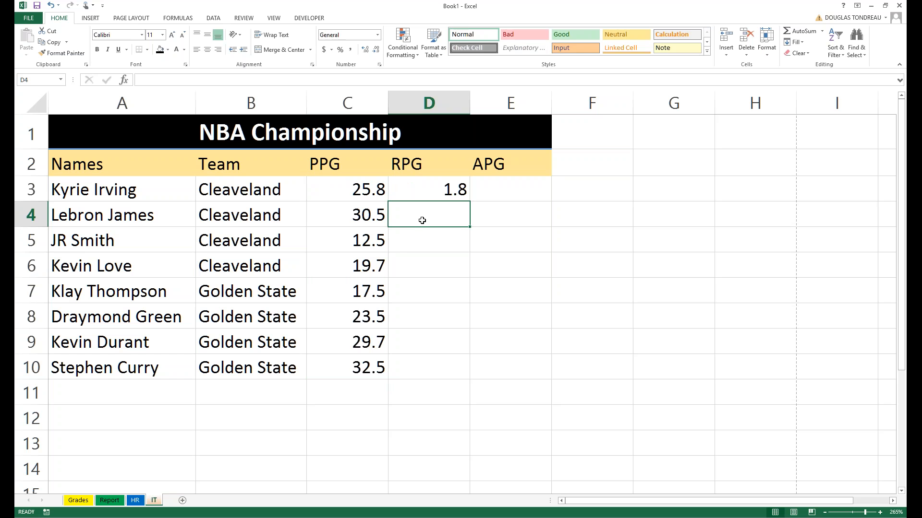
text(9)
click(415, 245)
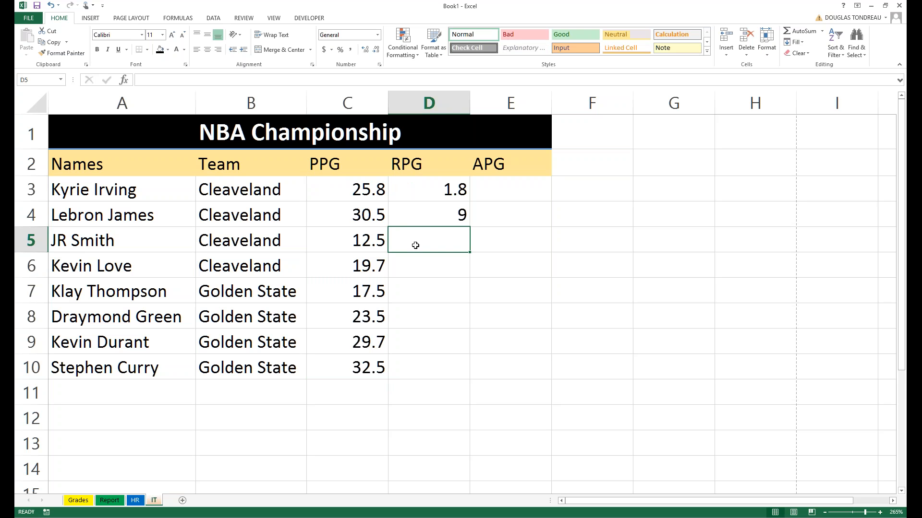
text(2.1)
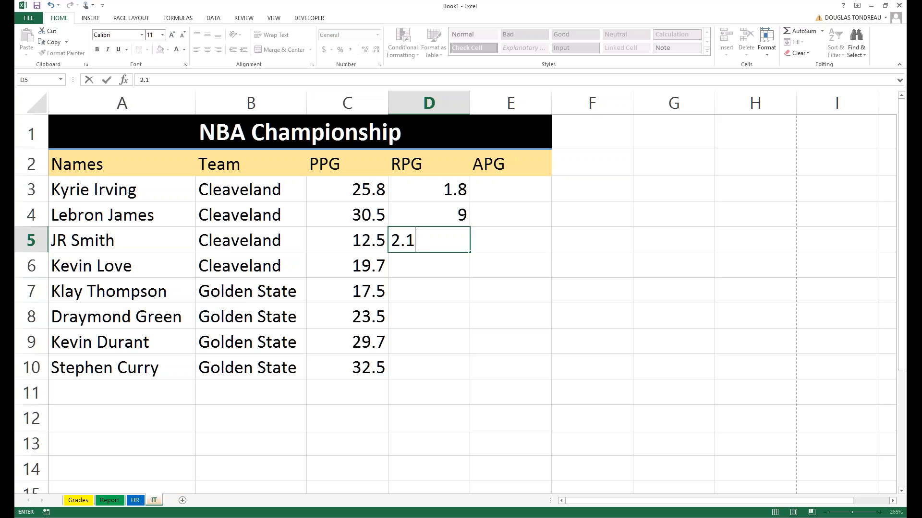
click(416, 261)
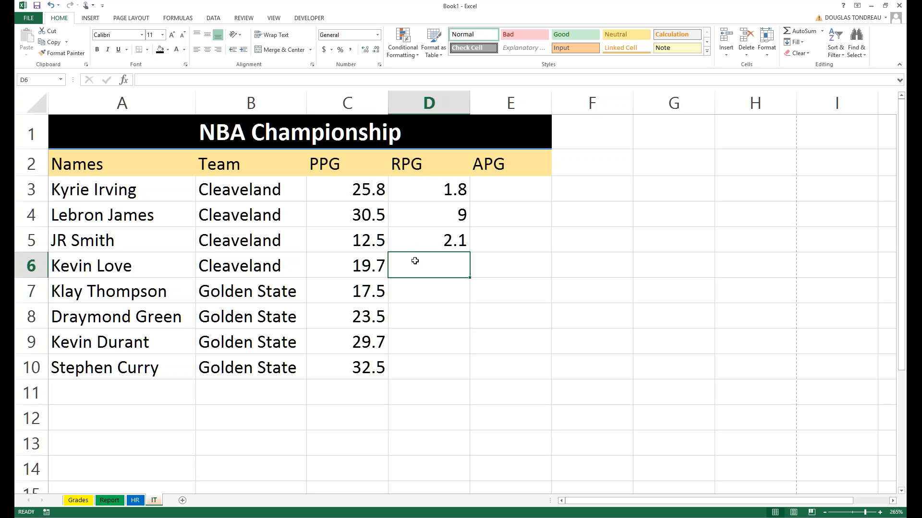
text(8.)
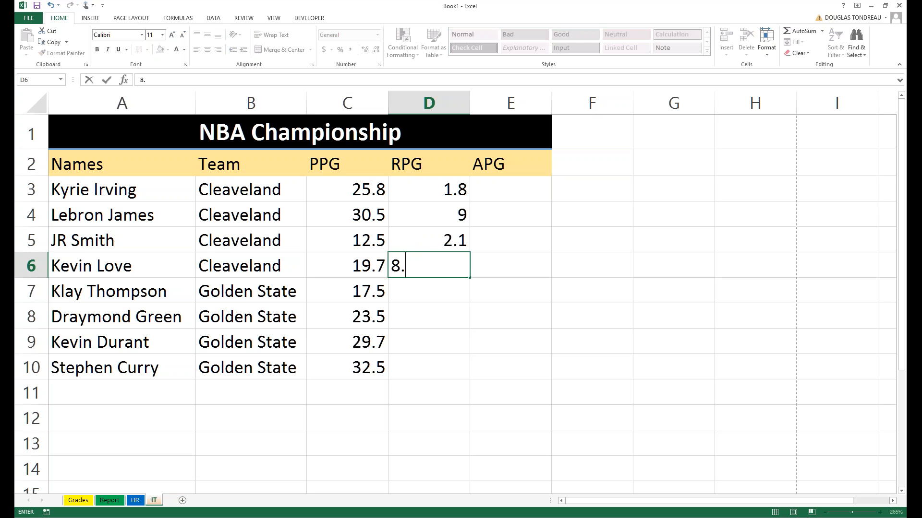
text(5)
key(Return)
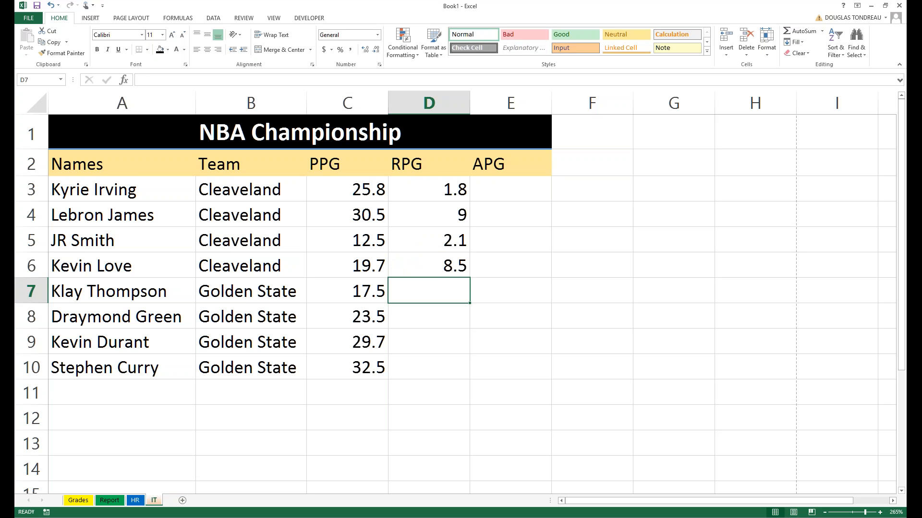
Enter 11.5 in D7 and move it down to D8.
text(1.8)
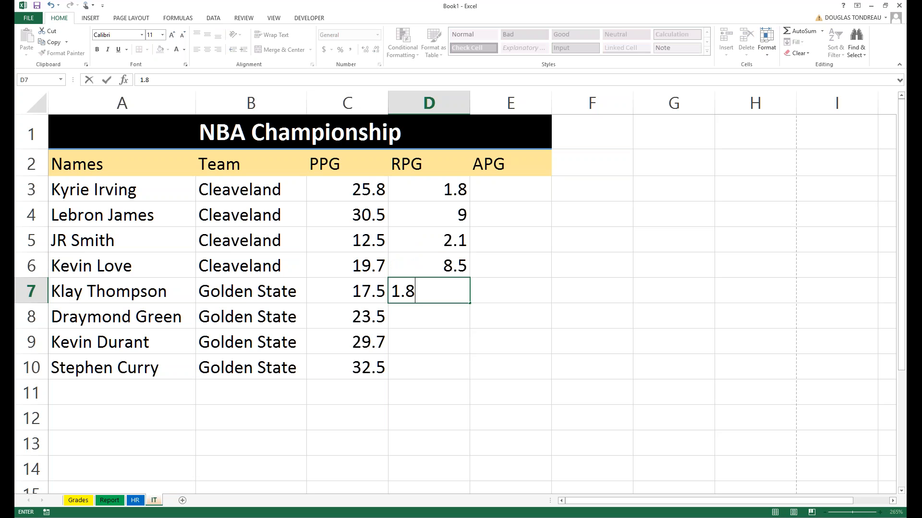
key(Return)
click(415, 297)
text(11.5)
key(Return)
click(423, 285)
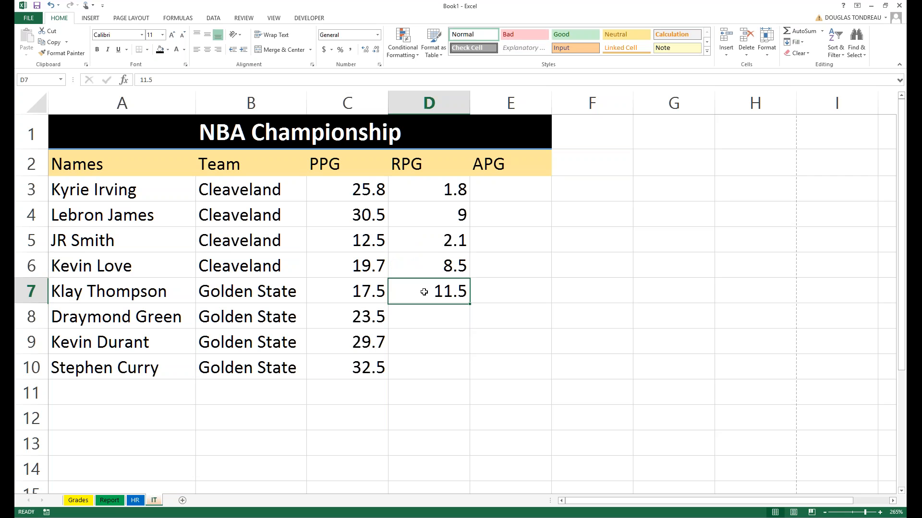
drag(424, 300, 424, 325)
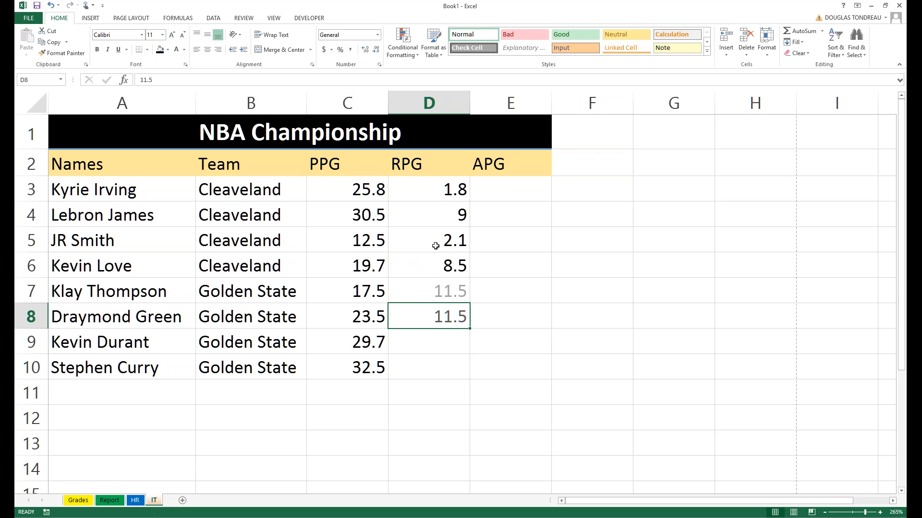
Copy the 2.1 from D5 into D7 and cancel the copy marquee.
click(438, 241)
click(448, 262)
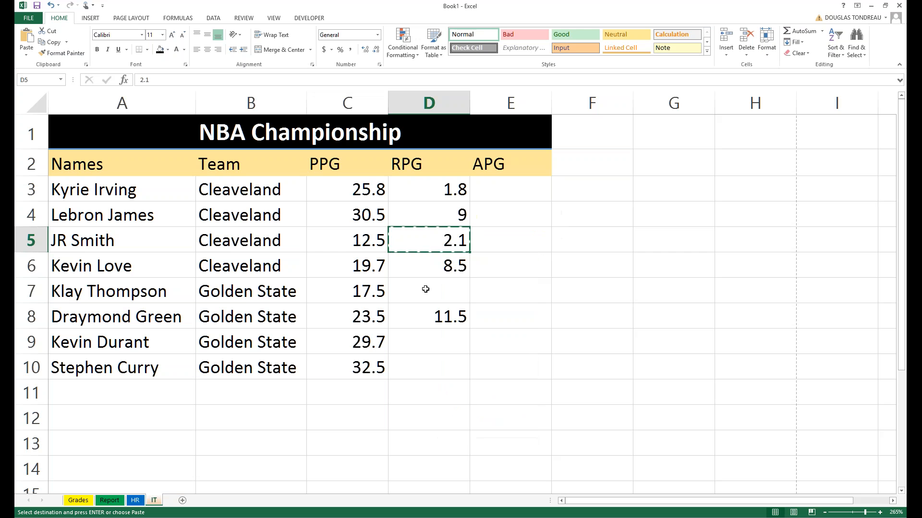
click(425, 289)
right_click(426, 289)
click(446, 331)
click(434, 331)
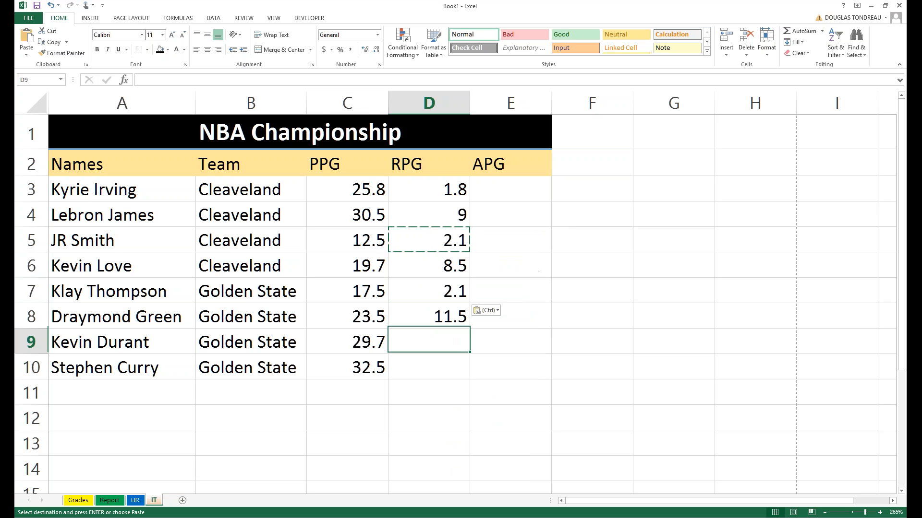
key(Escape)
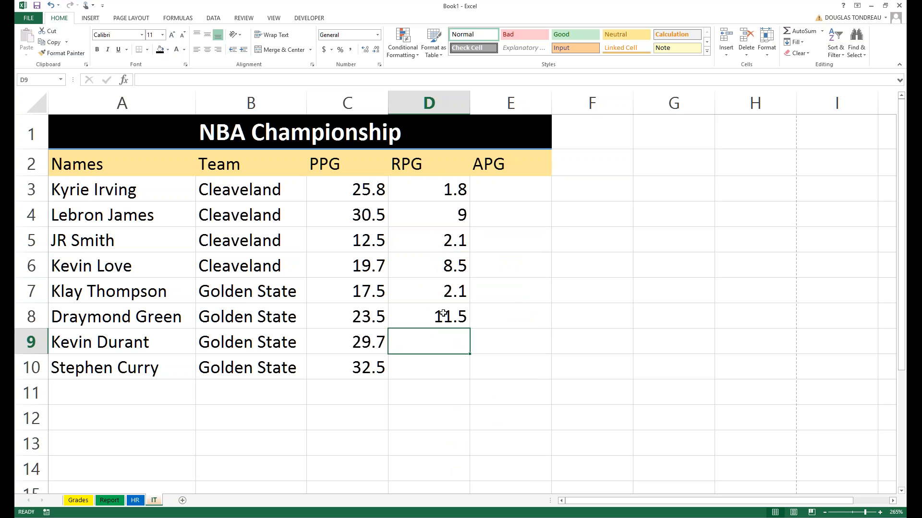
Enter 7.5 in D9 and 5.15 in D10.
text(7.5)
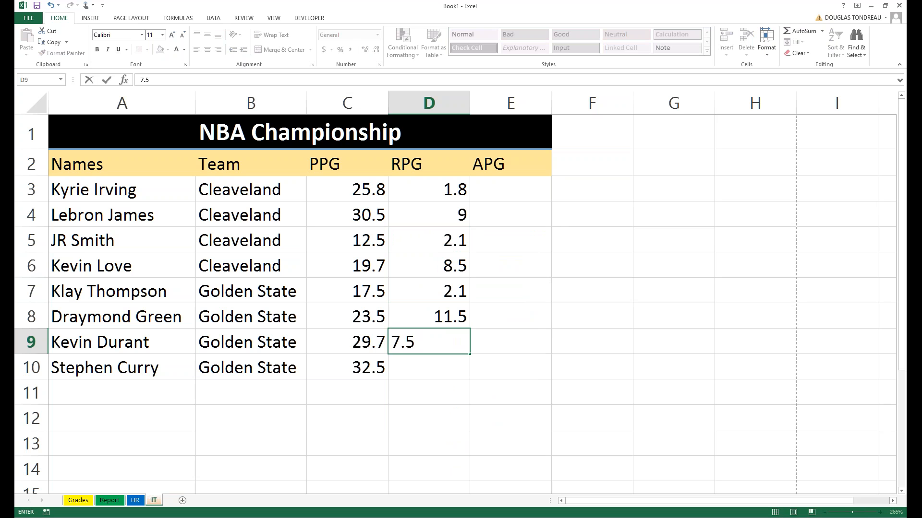
key(Return)
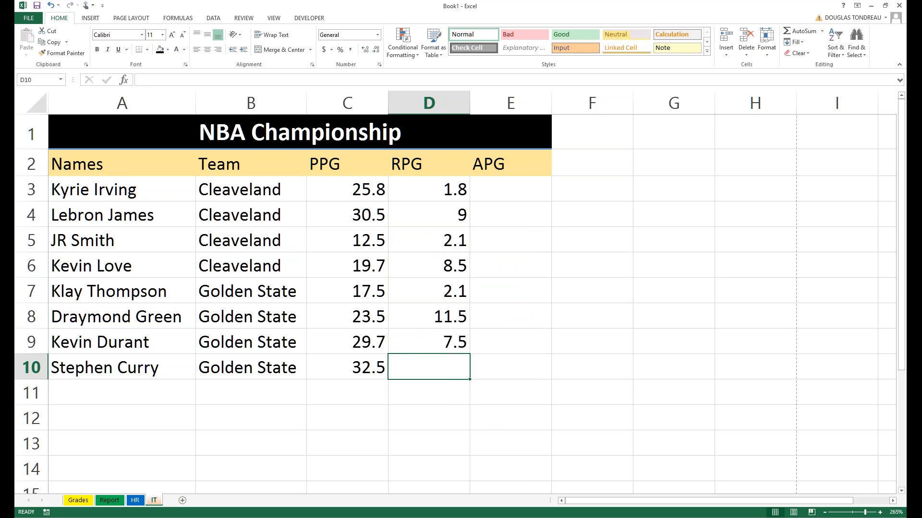
text(5)
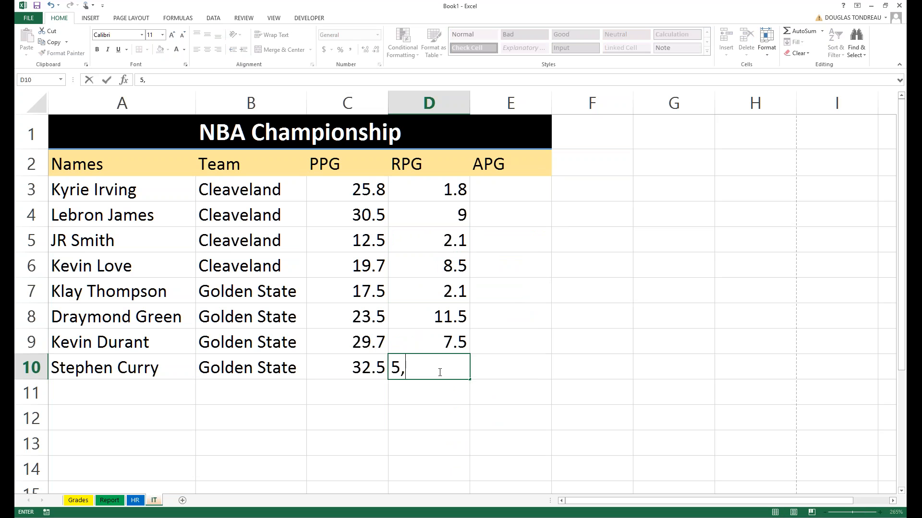
text(.15)
click(545, 336)
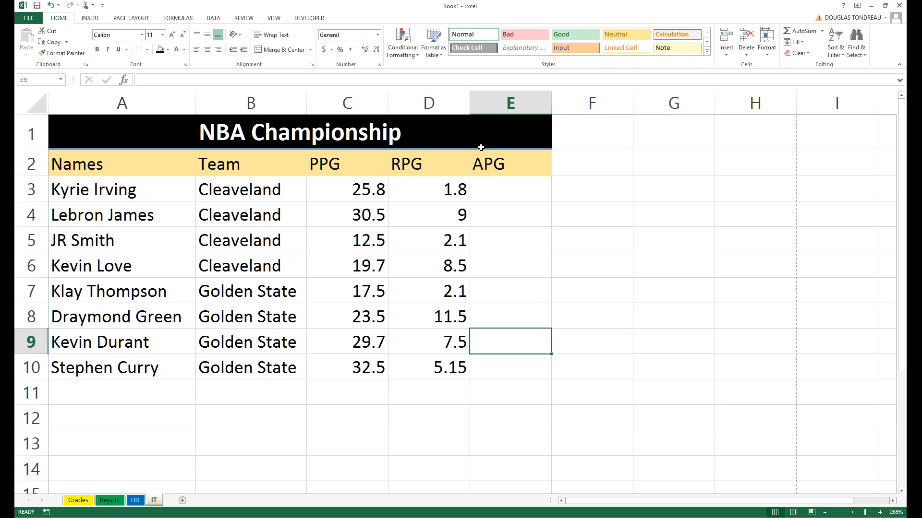
Enter APG values 22.5, 28.56 and 8.5 in E3 through E5.
click(503, 187)
drag(346, 194, 344, 369)
click(509, 190)
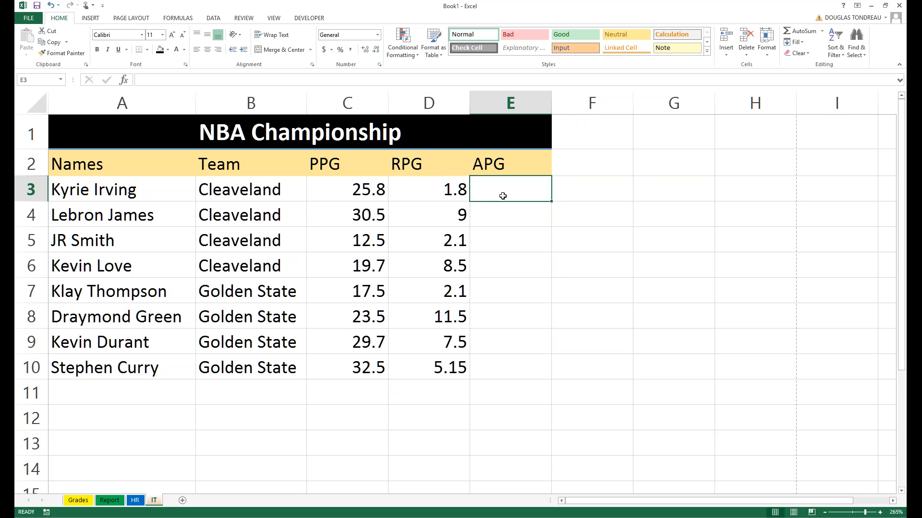
text(22.5)
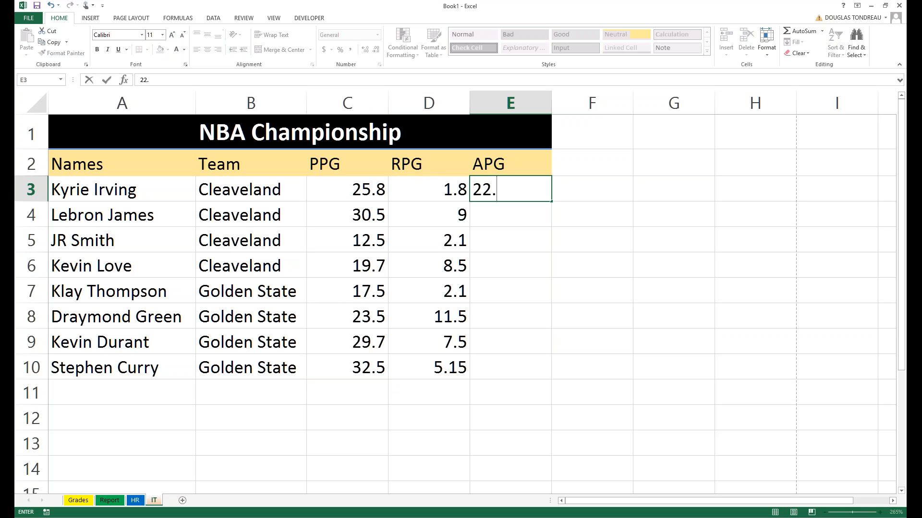
key(Return)
text(2)
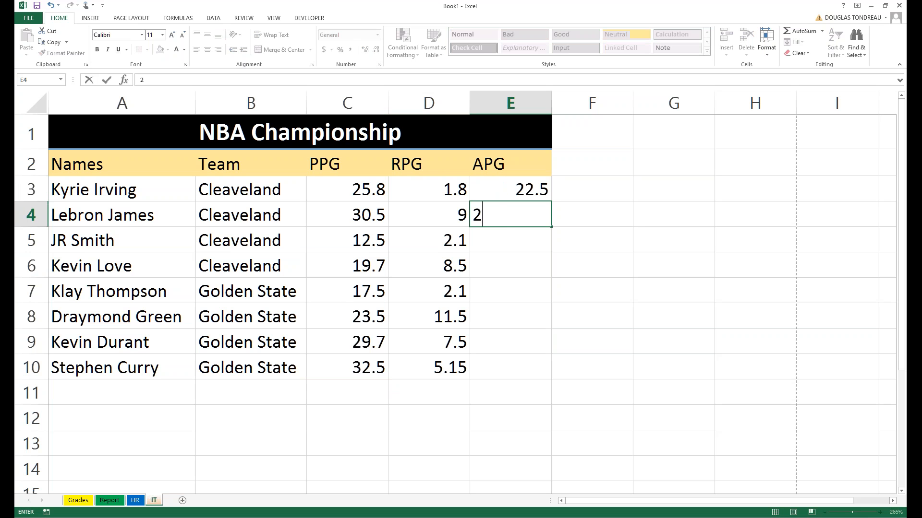
text(8.56)
key(Return)
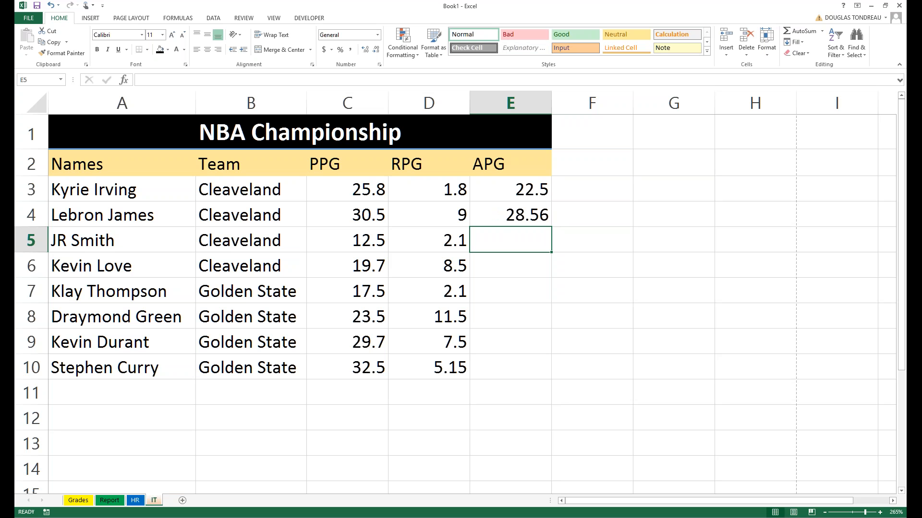
text(8.5)
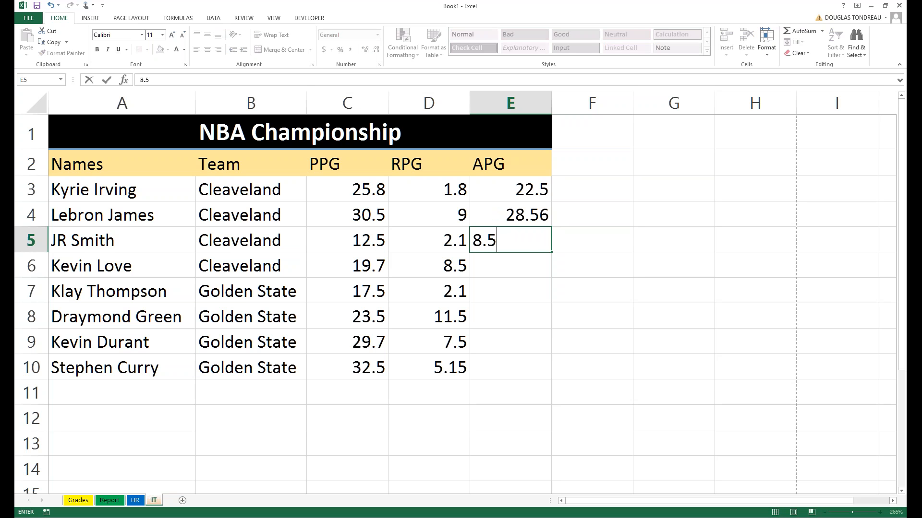
key(Return)
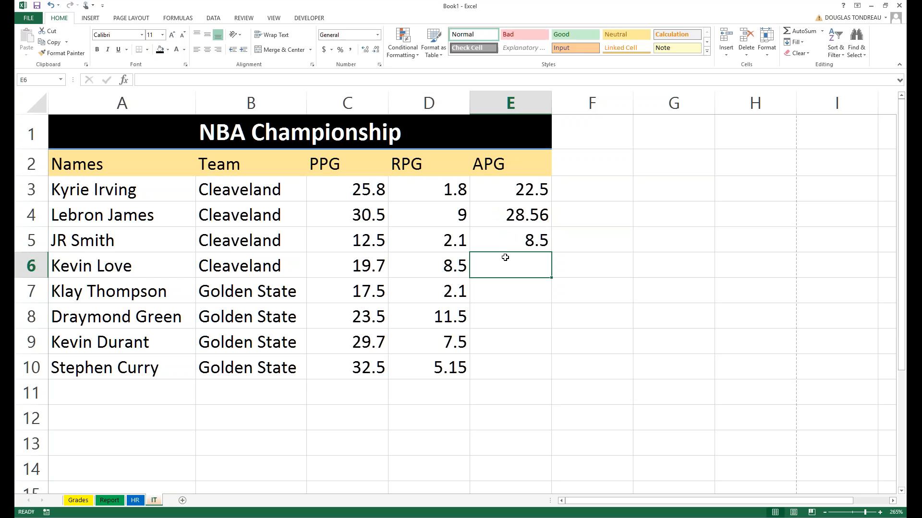
text(15.75)
Enter 15.75, 15.7, 20.5, 28.25 and 30.1 in E6 through E10.
key(Return)
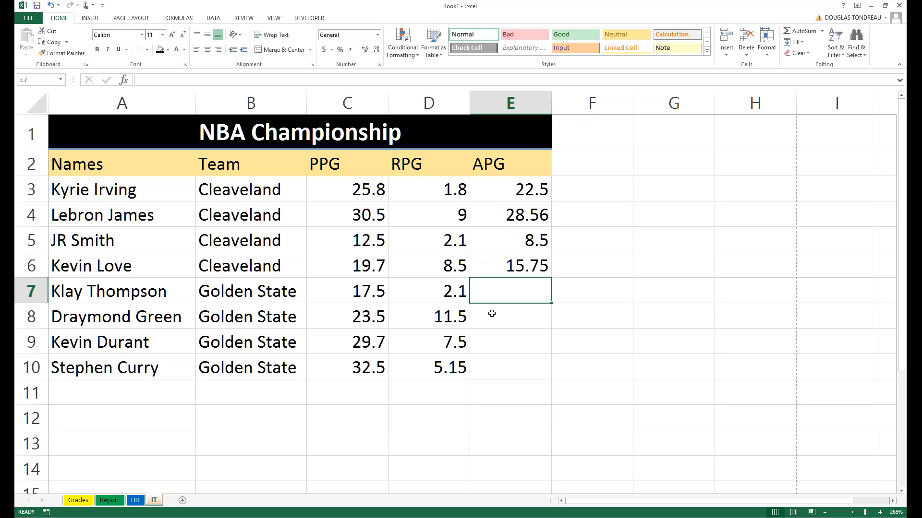
text(15.7)
key(Return)
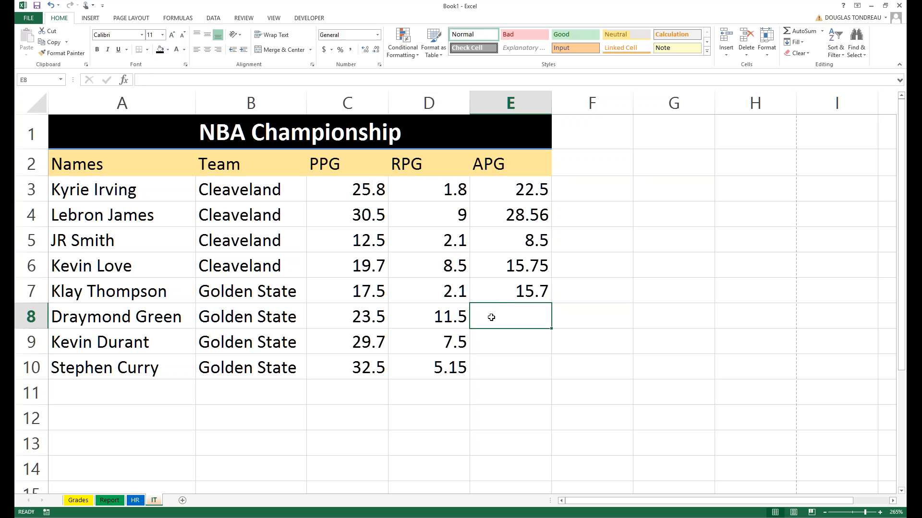
text(20.5)
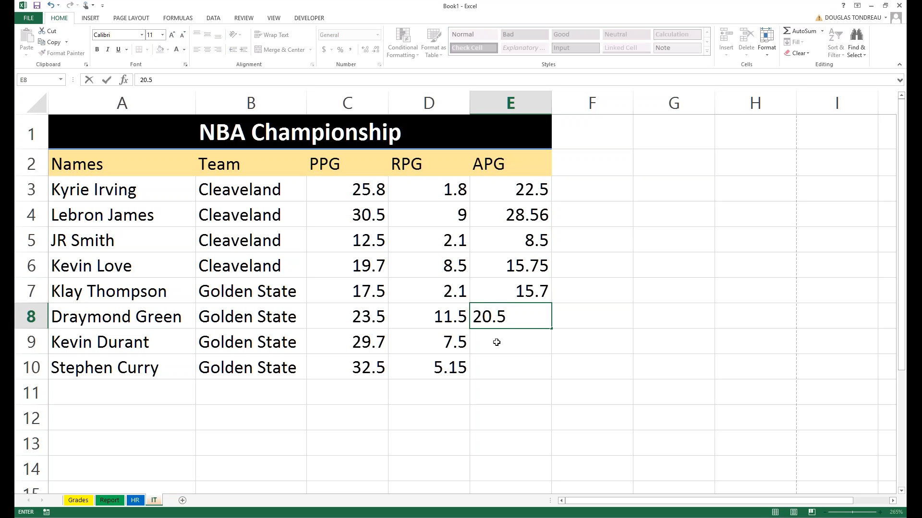
key(Return)
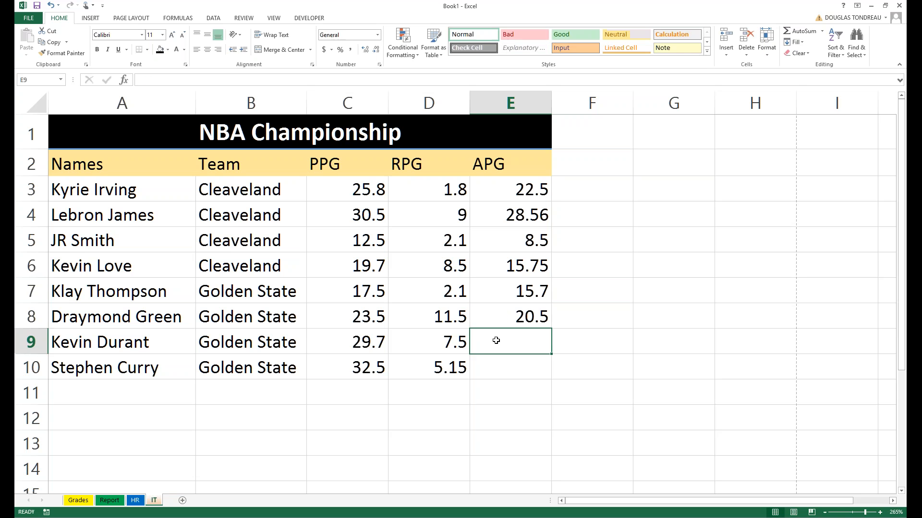
text(28.25)
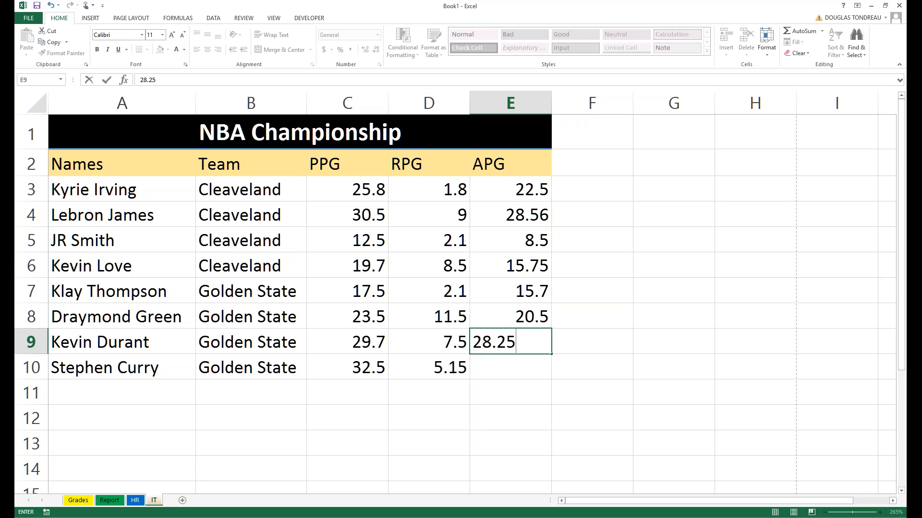
key(Return)
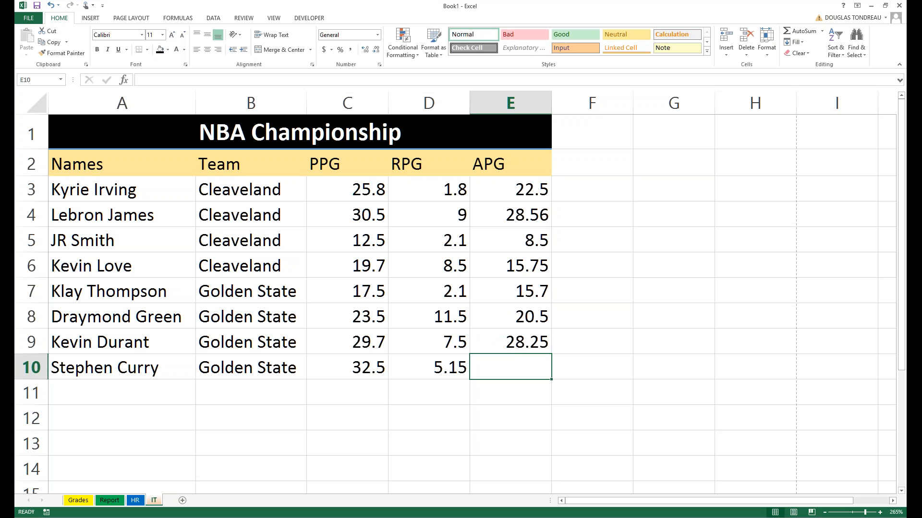
text(30)
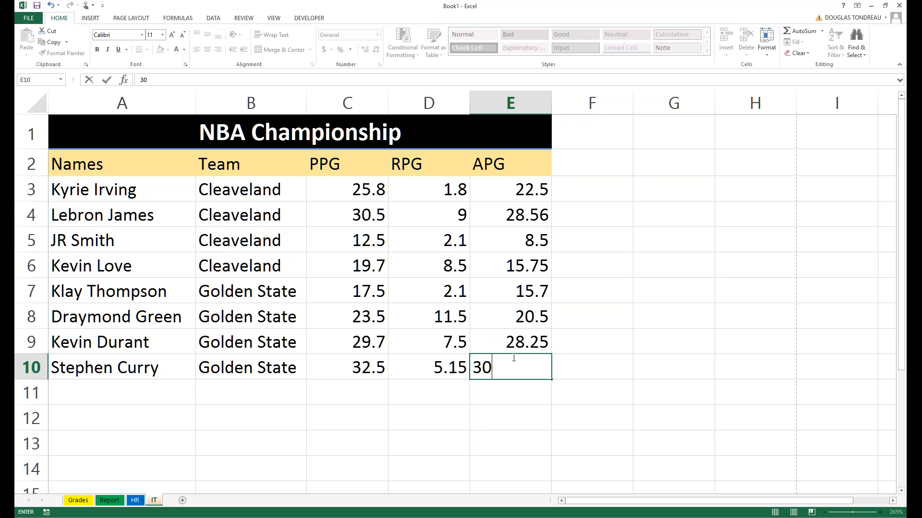
text(.1)
key(Return)
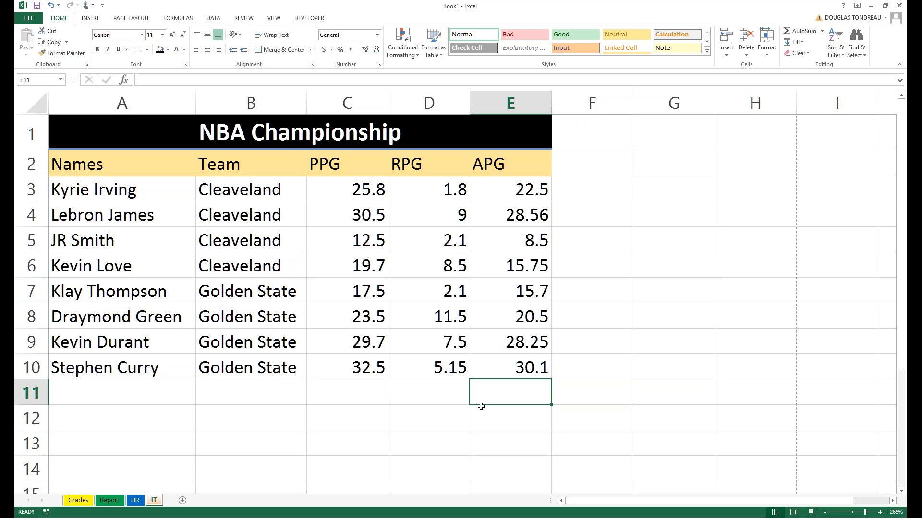
Move the IT sheet to the first position and rename it NBA.
click(72, 501)
click(154, 501)
drag(145, 502, 65, 500)
right_click(71, 500)
click(96, 412)
text(NBA)
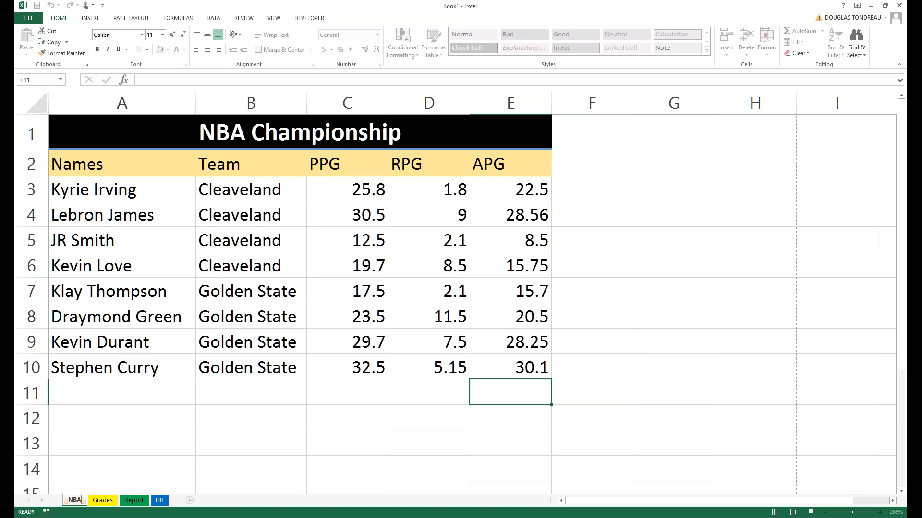
click(122, 418)
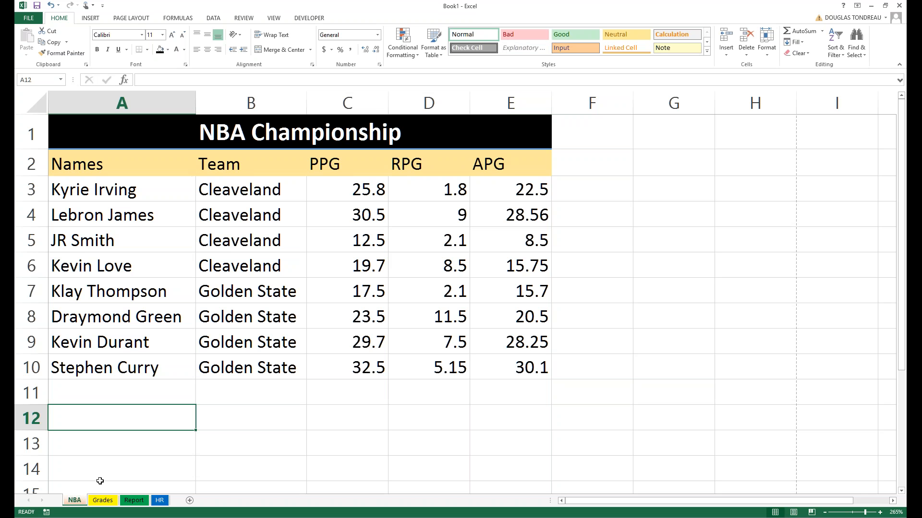
Correct the sheet name to 'NBA Data'.
right_click(79, 503)
click(98, 414)
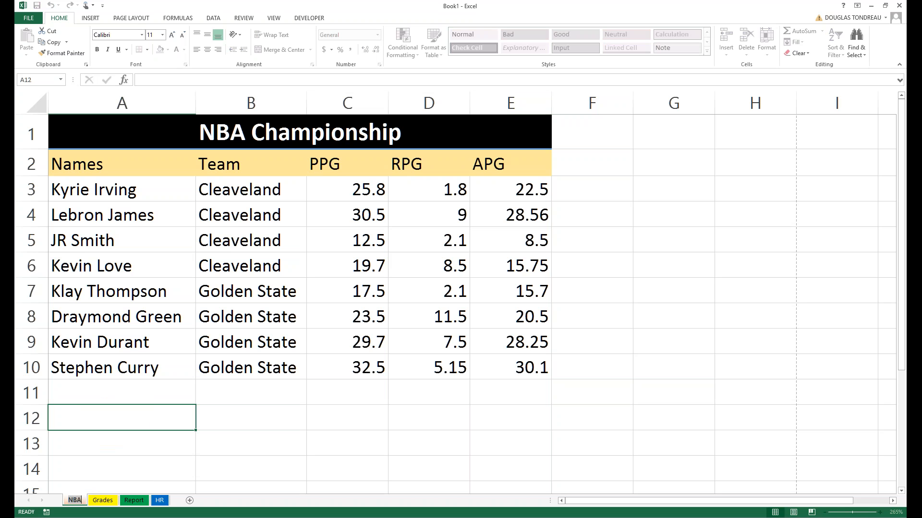
key(Right)
key(BackSpace)
text(Data)
click(153, 394)
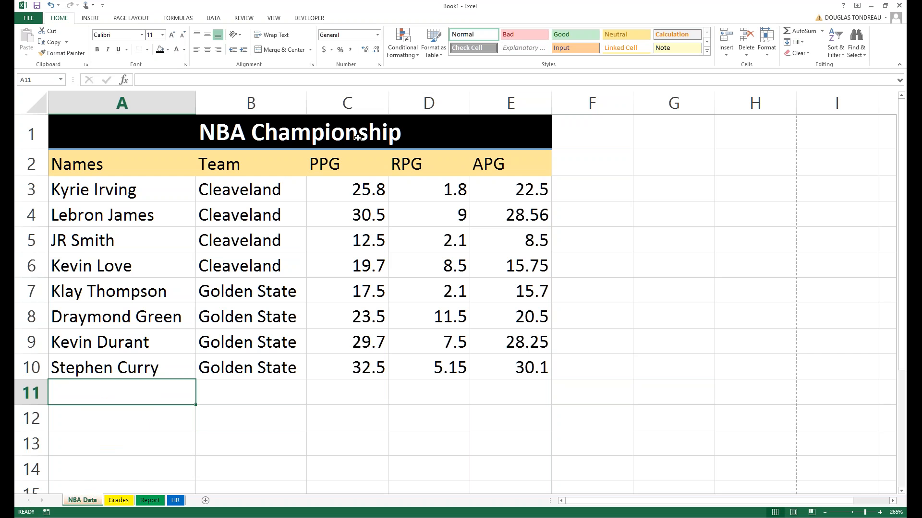
click(352, 216)
Enter the heading 'Totals' in A12 below the table.
scroll(447, 182, down, 2)
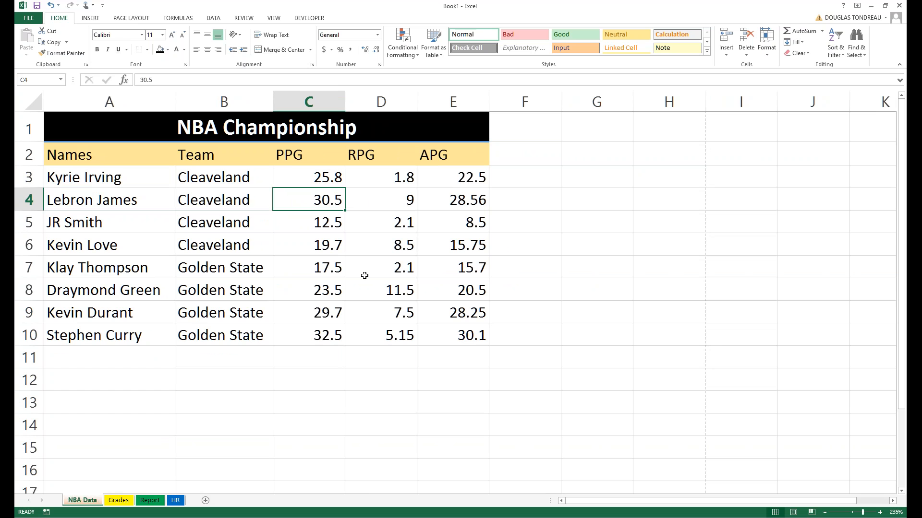
ctrl+click(138, 380)
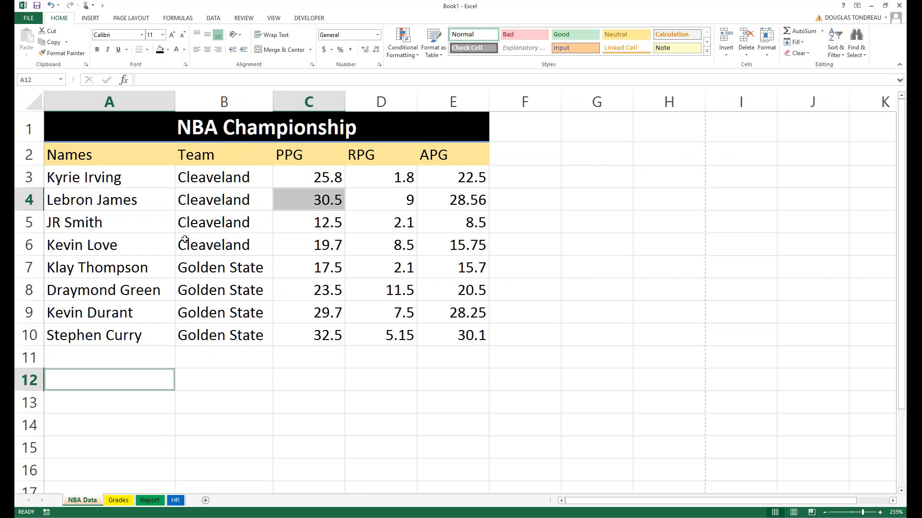
key(Up)
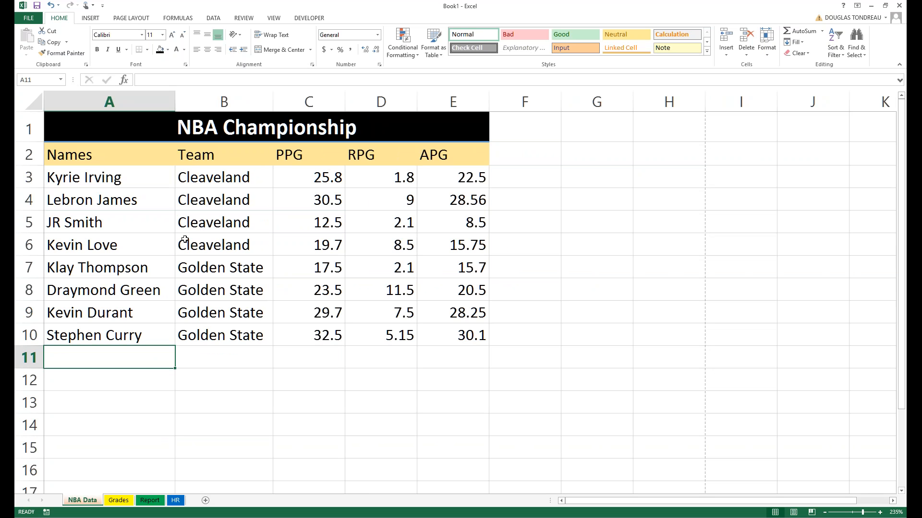
key(Down)
text(total)
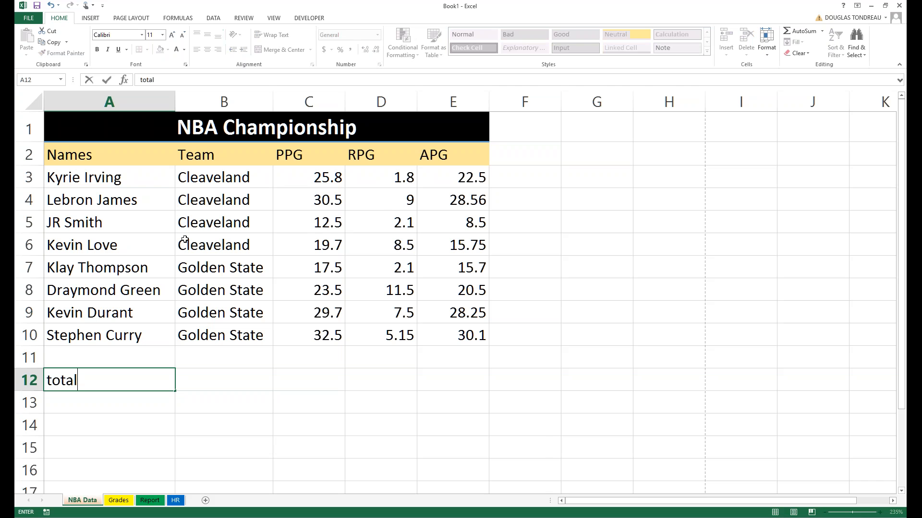
key(BackSpace)
key(BackSpace)
key(BackSpace)
key(BackSpace)
key(BackSpace)
key(BackSpace)
text(Totals)
key(Return)
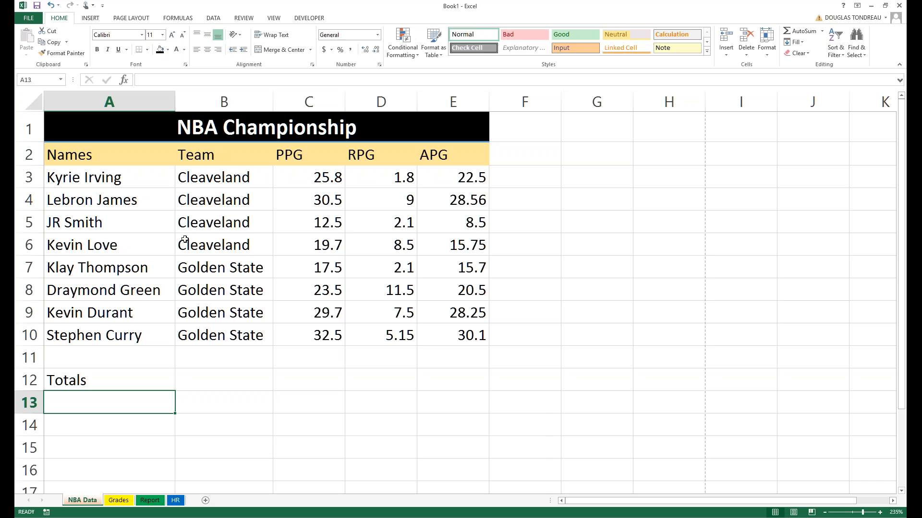
Add labels Sum, Average and Min in A13 to A15, then select A12:E15.
text(Sum)
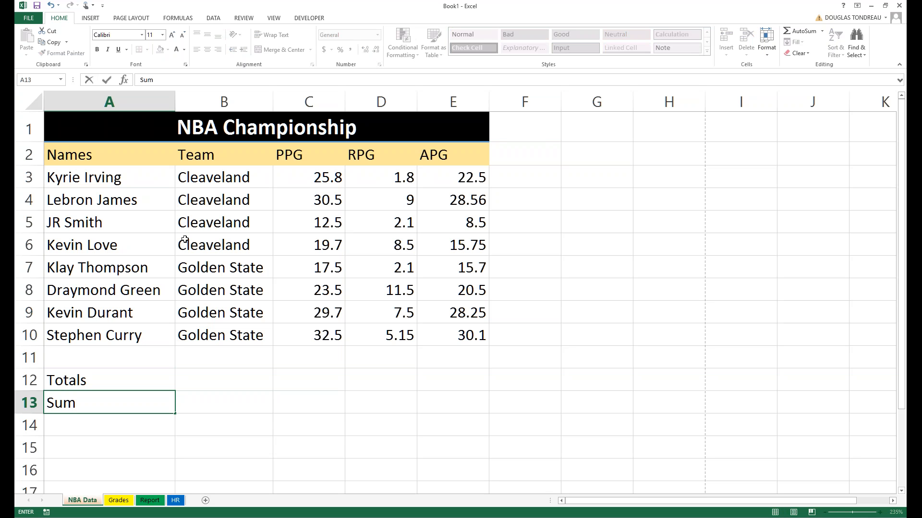
key(Return)
text(Average)
key(Return)
text(Min)
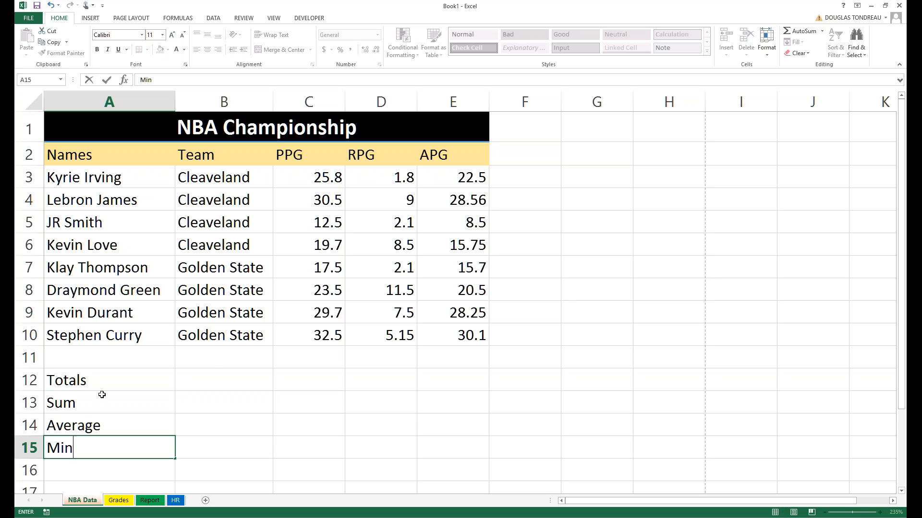
mouse_move(78, 380)
mouse_down()
mouse_move(488, 422)
mouse_move(483, 438)
mouse_up()
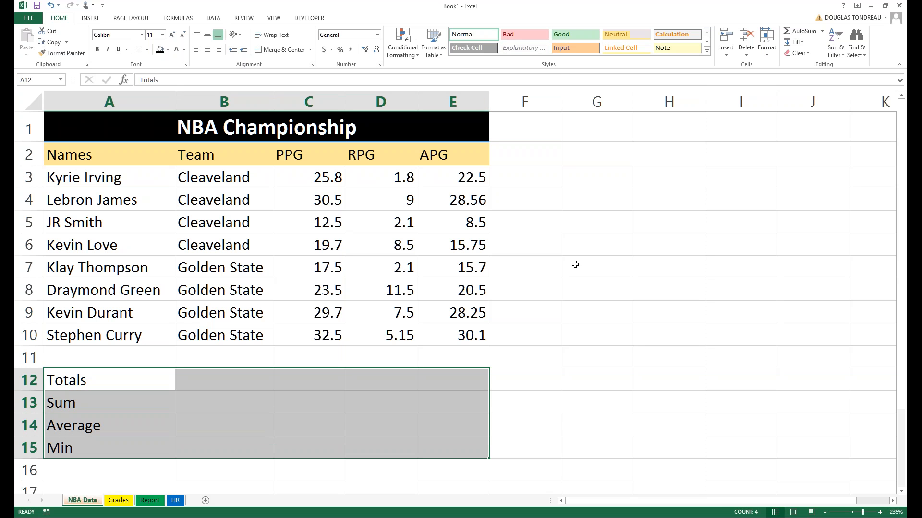
Apply the Total cell style to A12:E15 and deselect to check the borders.
click(706, 52)
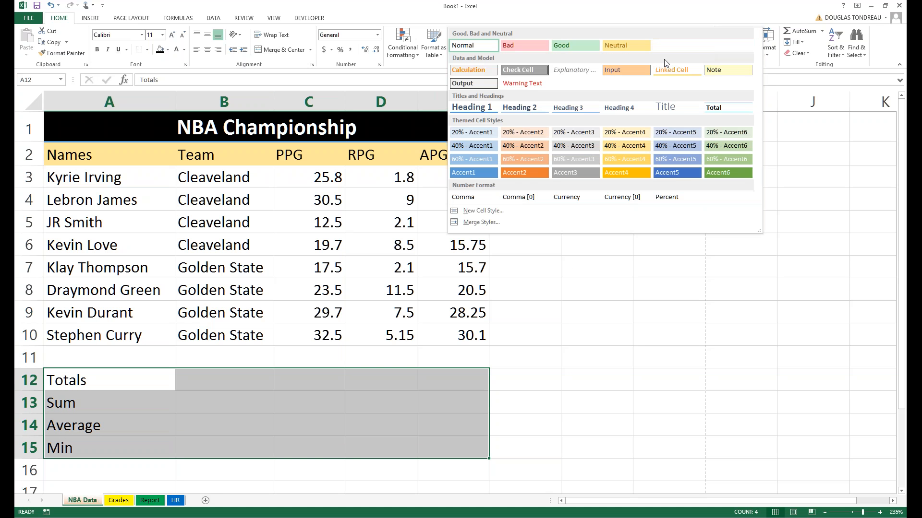
click(715, 110)
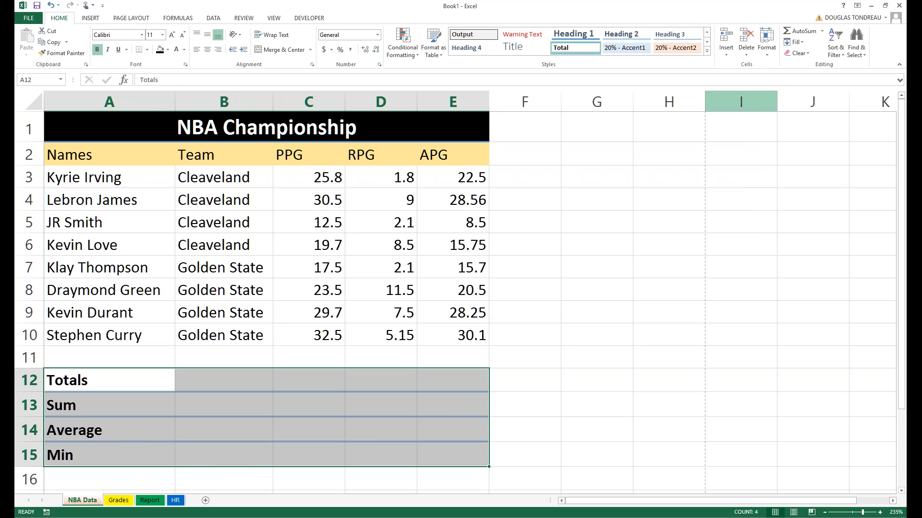
click(707, 50)
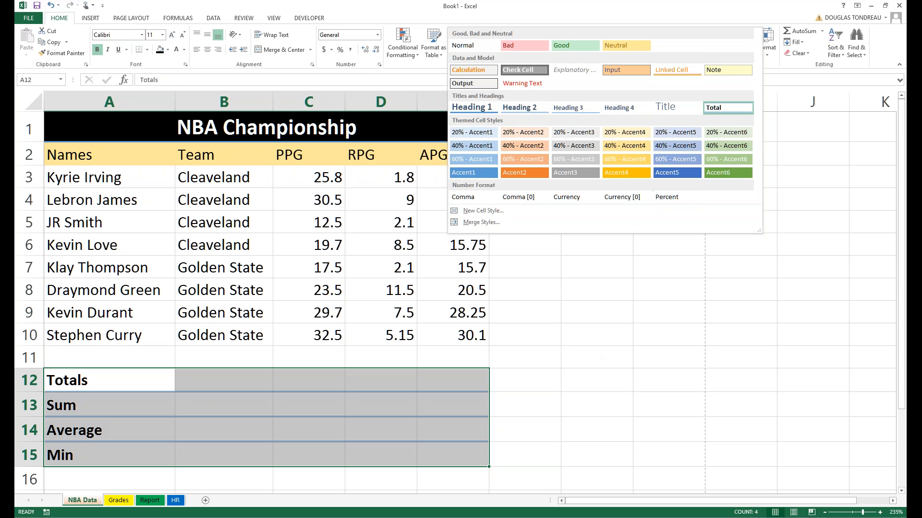
key(Escape)
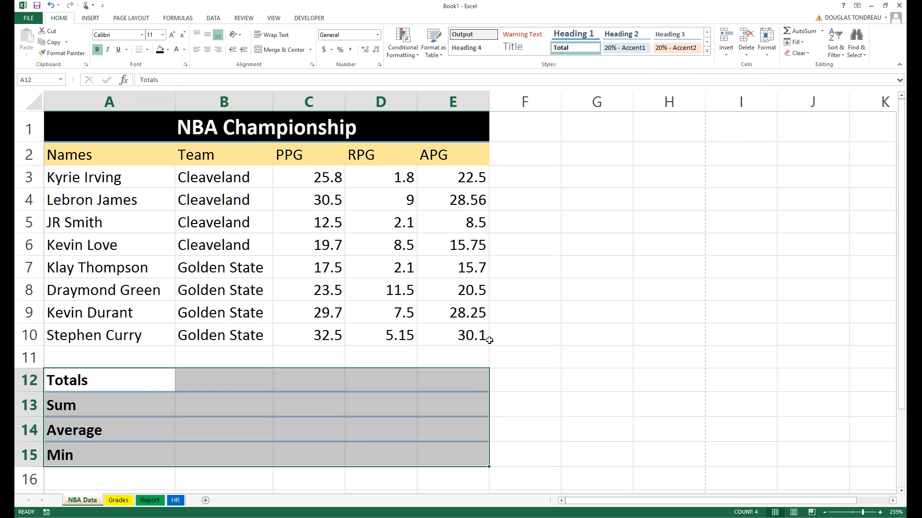
click(440, 334)
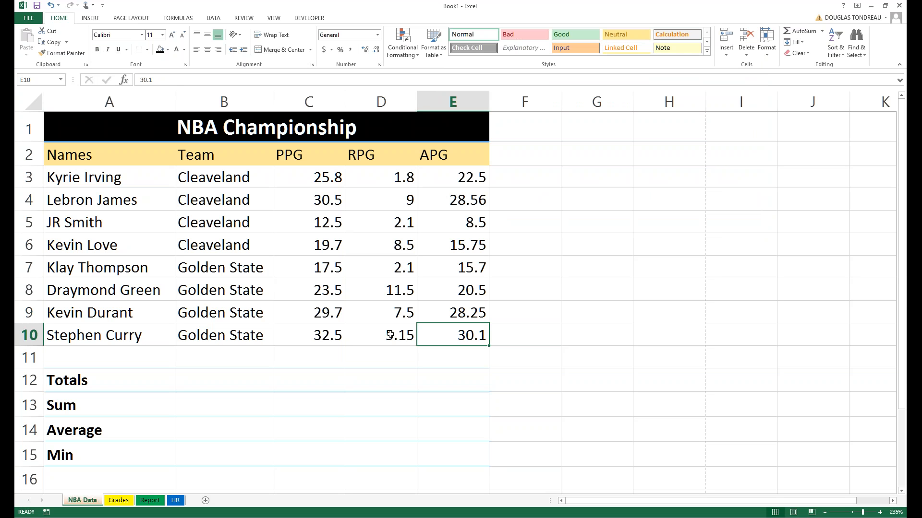
Delete the Grades, Report and HR worksheets.
scroll(381, 344, up, 2)
scroll(361, 365, down, 6)
right_click(118, 501)
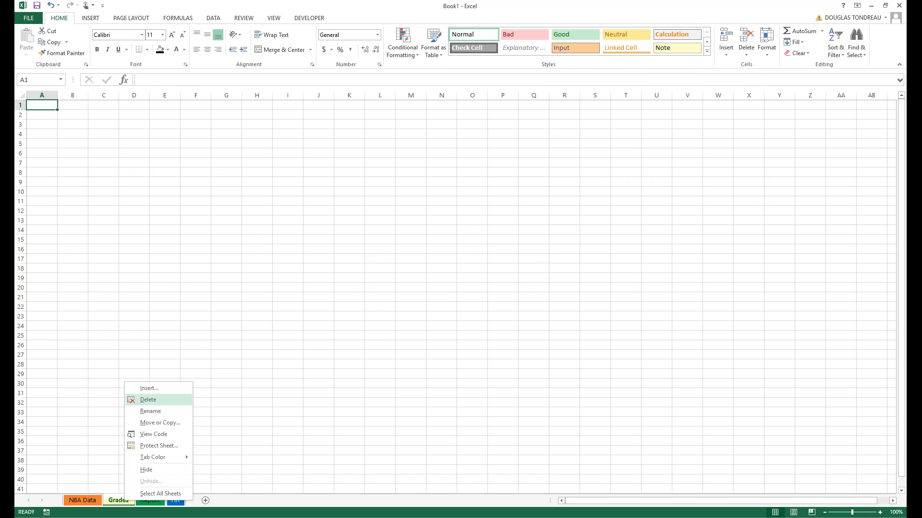
click(147, 399)
right_click(117, 500)
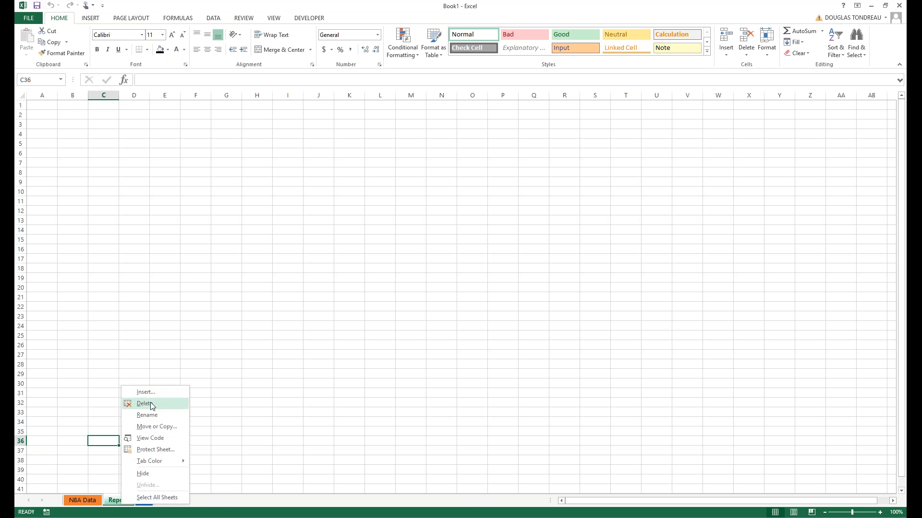
click(144, 404)
right_click(113, 501)
click(142, 404)
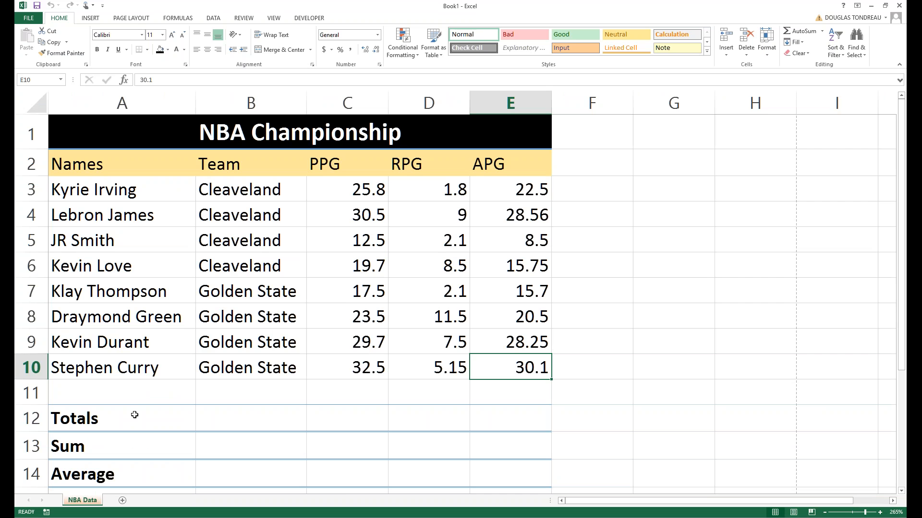
scroll(138, 382, down, 2)
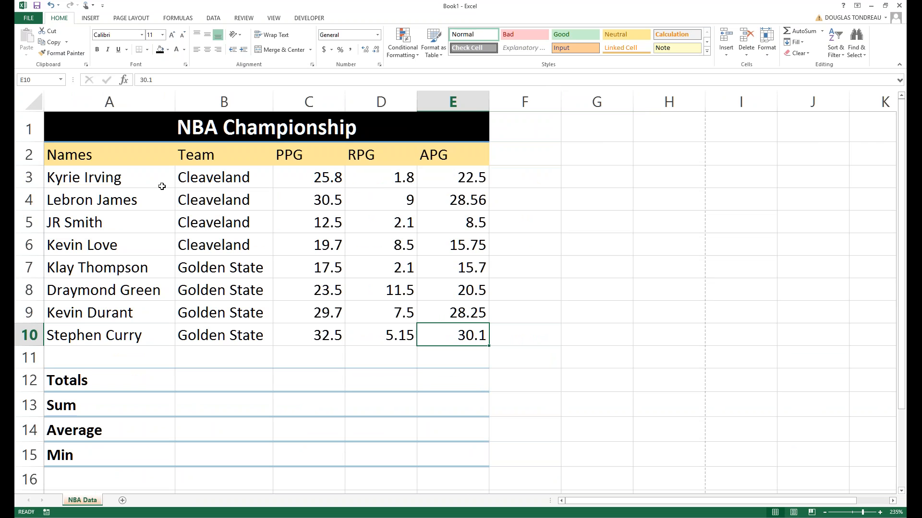
Select each data column, A through E, to check its status-bar count and sum.
drag(118, 186, 111, 330)
drag(207, 175, 203, 332)
drag(317, 176, 303, 331)
drag(397, 176, 384, 336)
drag(451, 180, 444, 337)
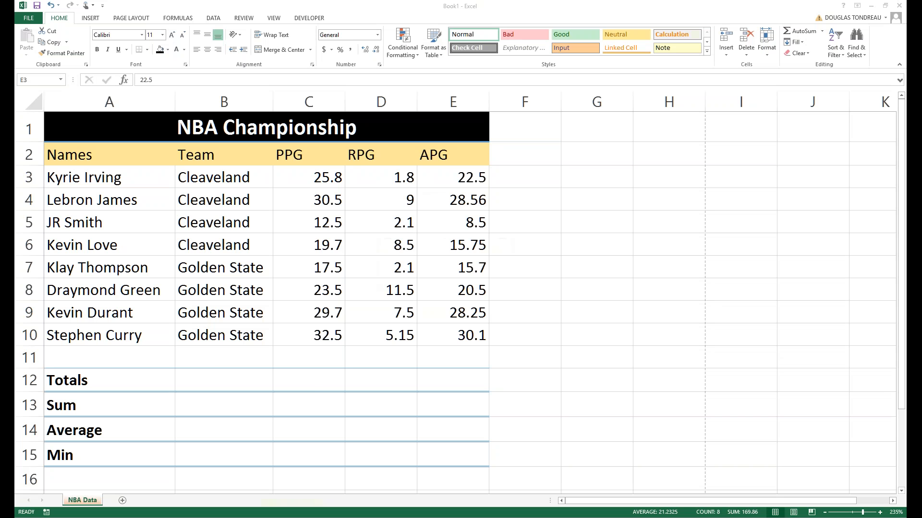
Begin a formula in C12 by typing = in the formula bar.
click(305, 383)
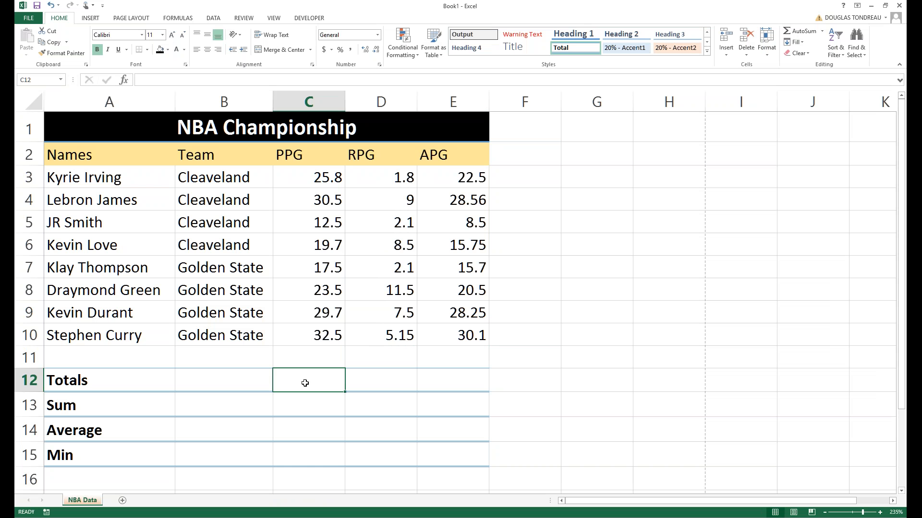
drag(303, 180, 294, 325)
click(284, 384)
click(176, 80)
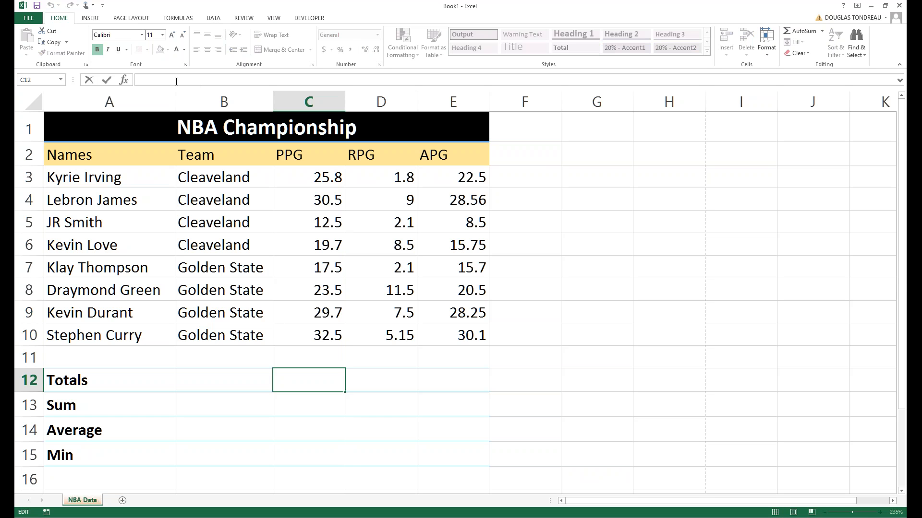
text(=)
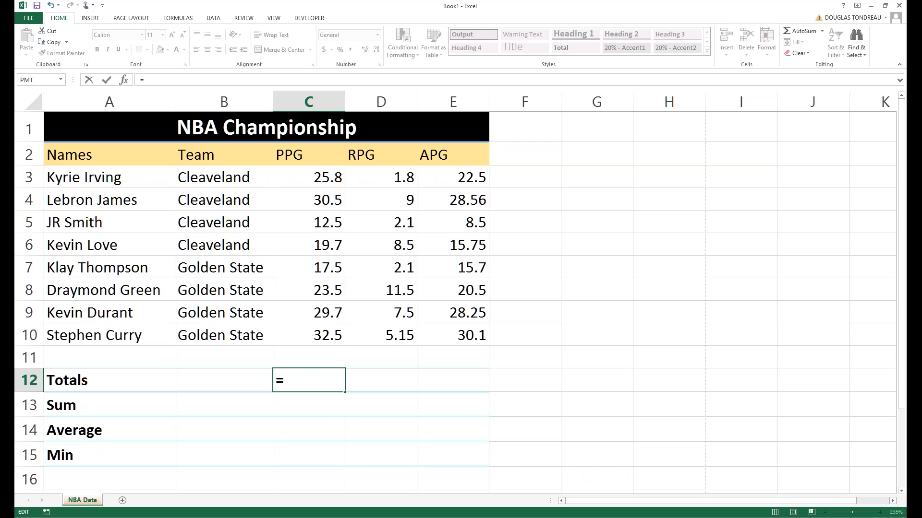
Build =C3+C4+C5+C6+C7+C8+C9+C10 in C12, giving a PPG total of 191.7.
click(301, 178)
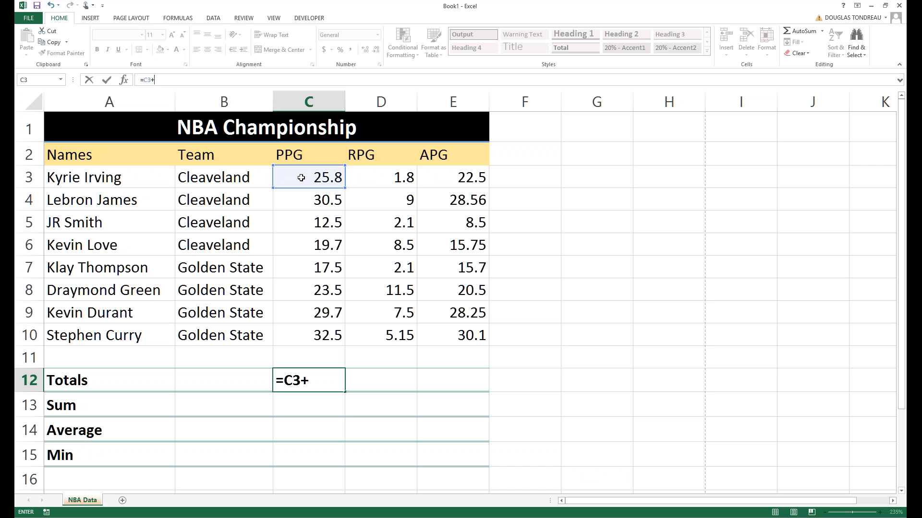
click(316, 200)
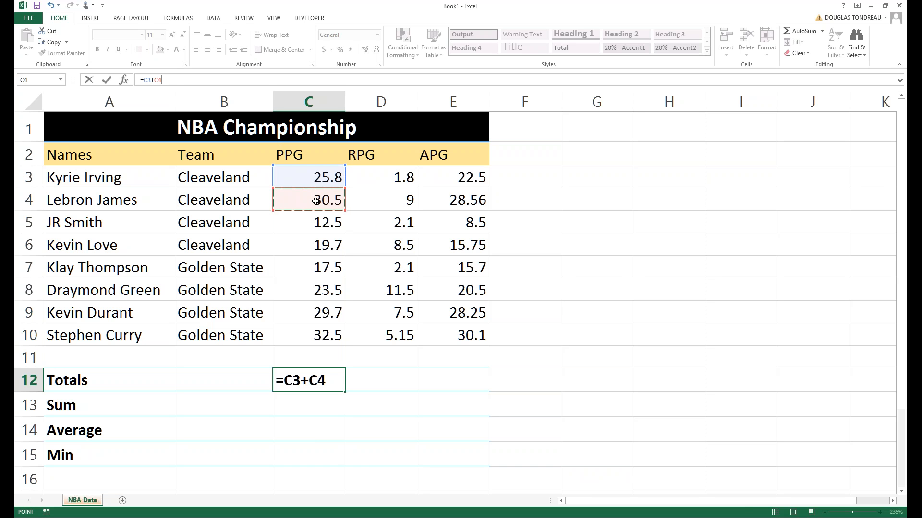
text(+)
click(318, 220)
text(+)
click(303, 244)
text(+)
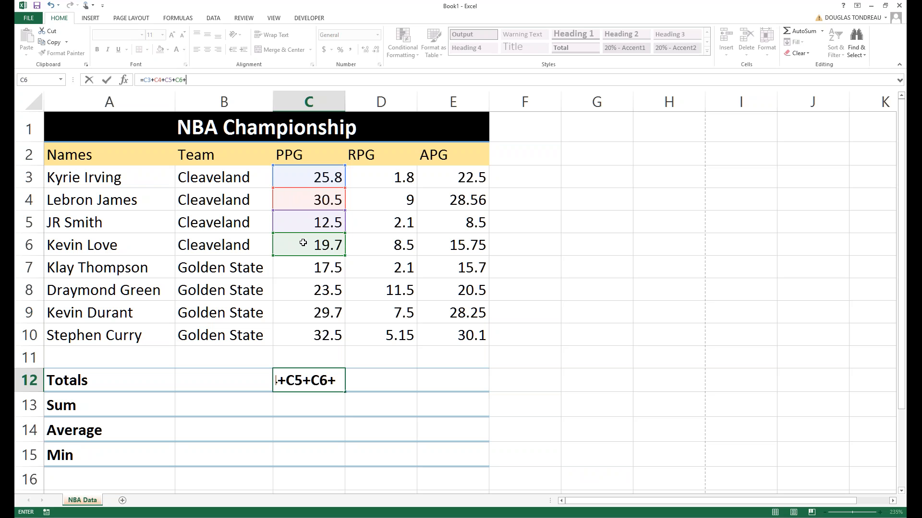
click(299, 267)
text(+)
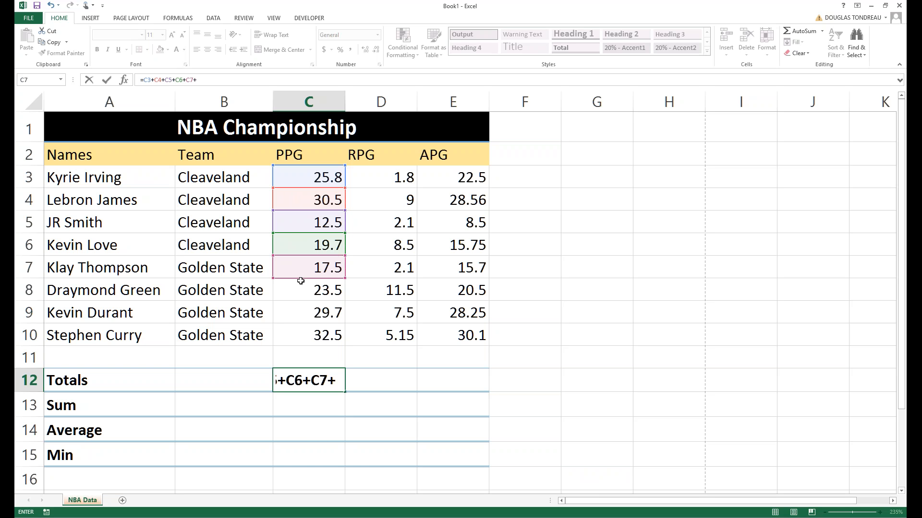
click(300, 289)
text(+)
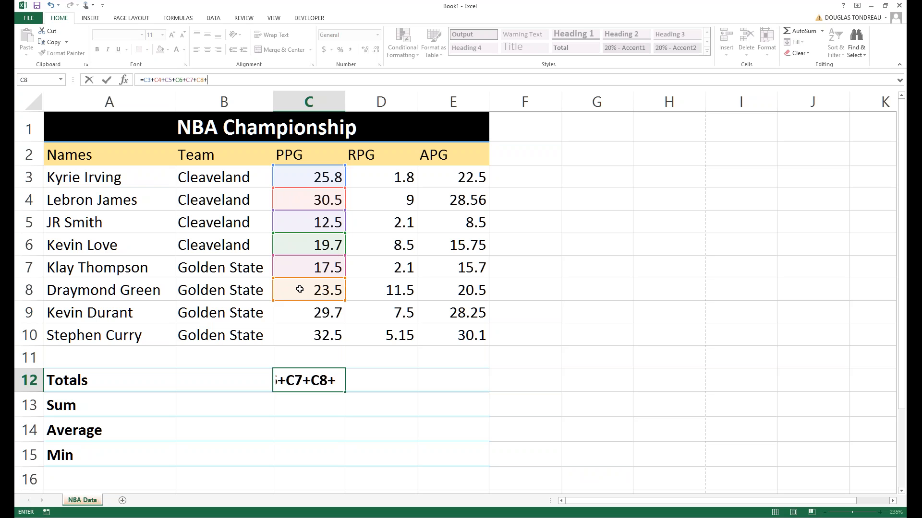
click(300, 307)
text(+)
click(300, 335)
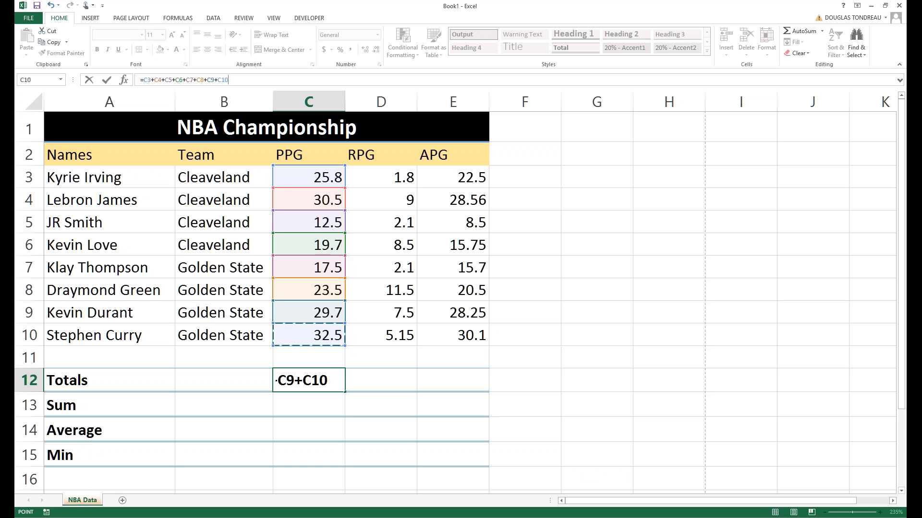
key(Return)
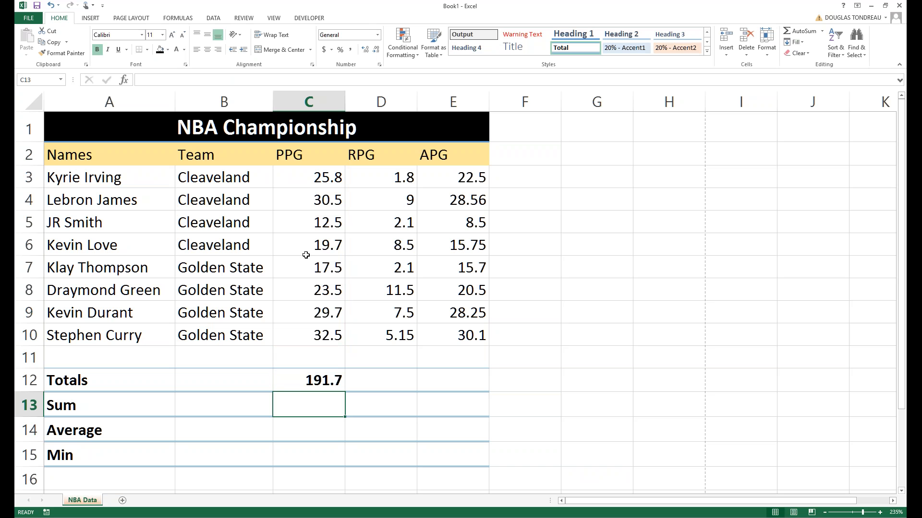
click(299, 184)
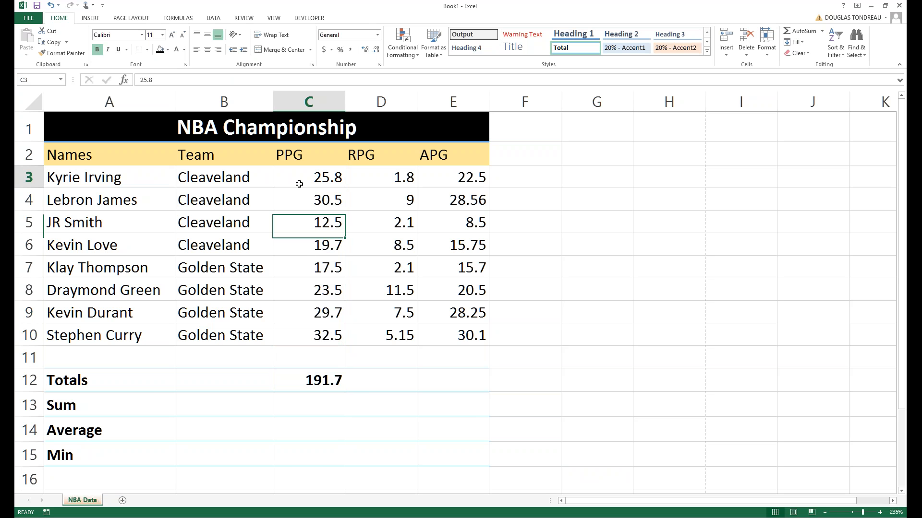
click(302, 376)
double_click(301, 380)
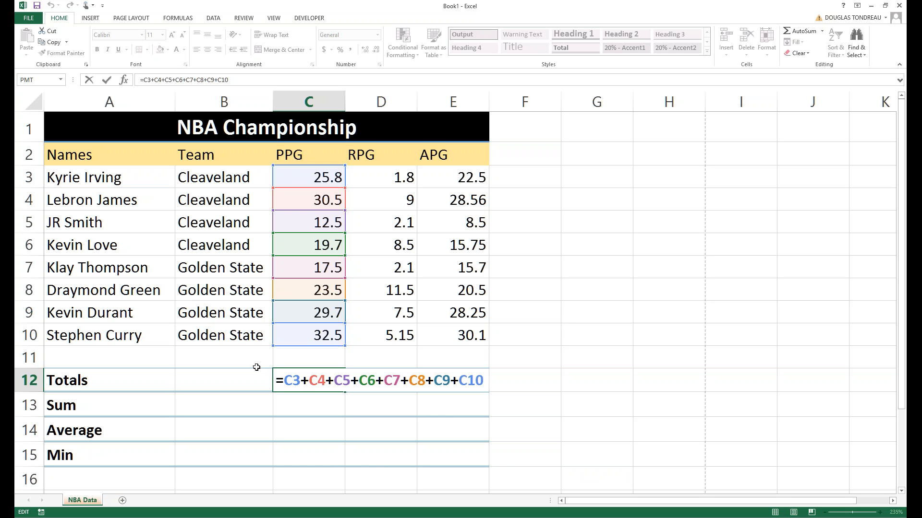
key(Return)
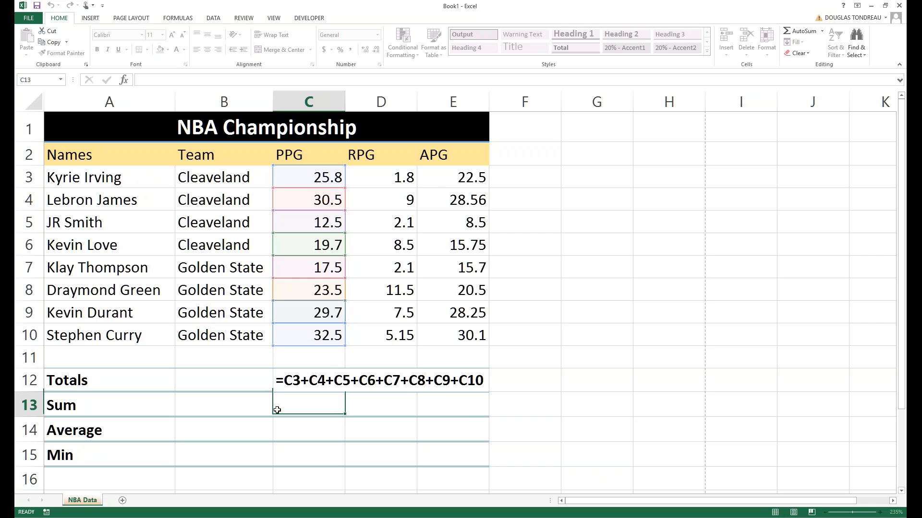
click(321, 380)
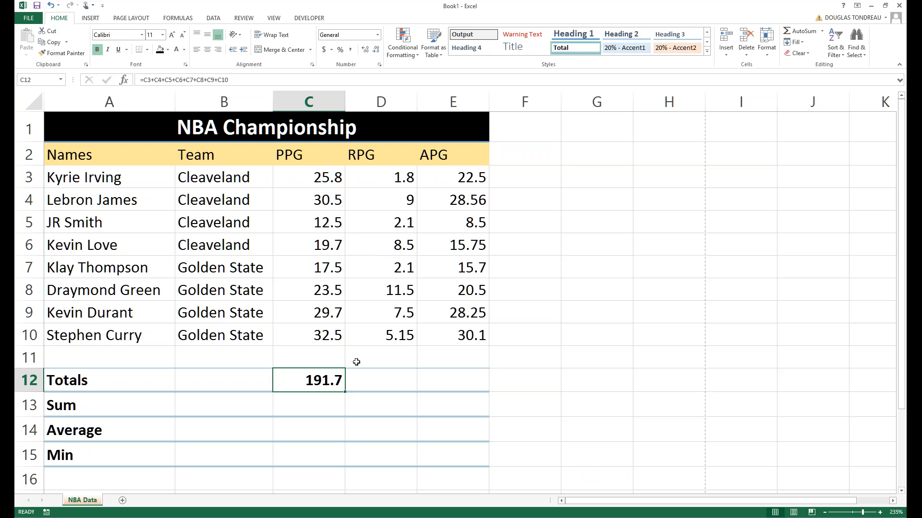
click(303, 433)
click(302, 380)
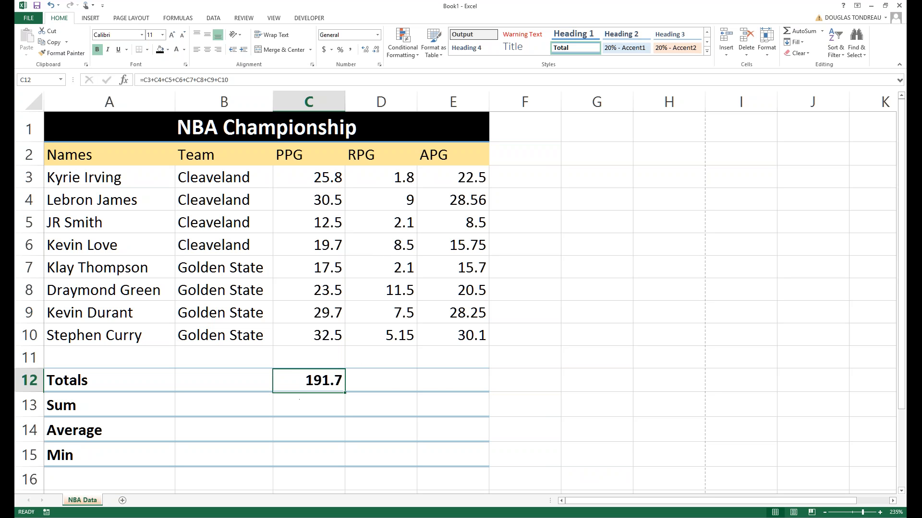
double_click(302, 381)
click(303, 431)
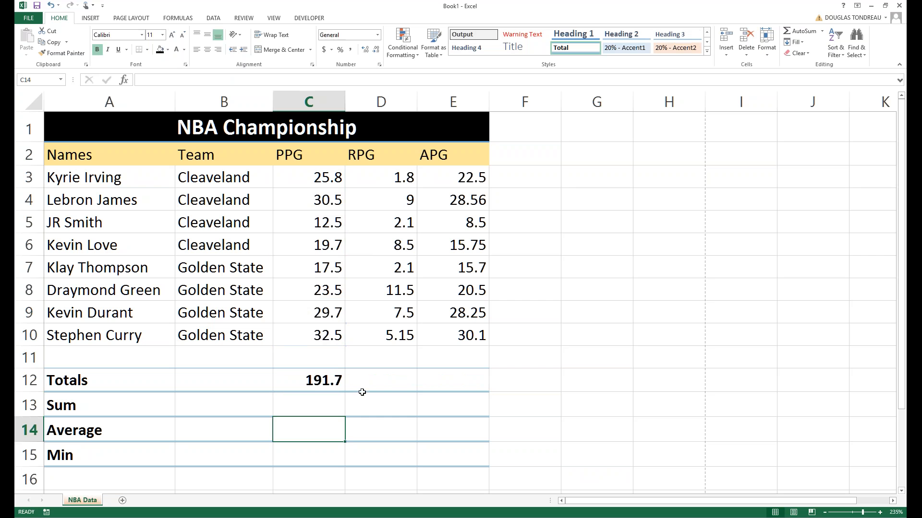
click(376, 378)
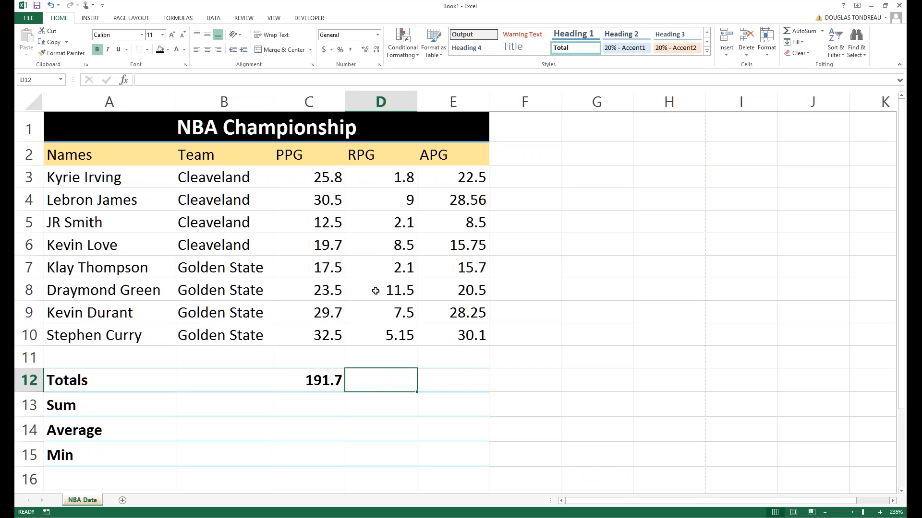
click(201, 81)
Enter =SUM(D3,D4,D5,D6,D7,D8,D9,D10) in D12 as the RPG total.
text(=sum)
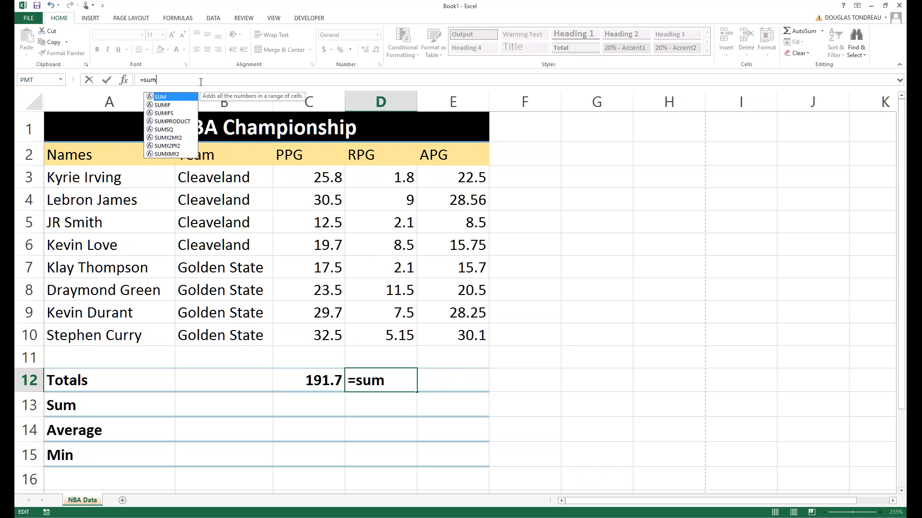
key(Tab)
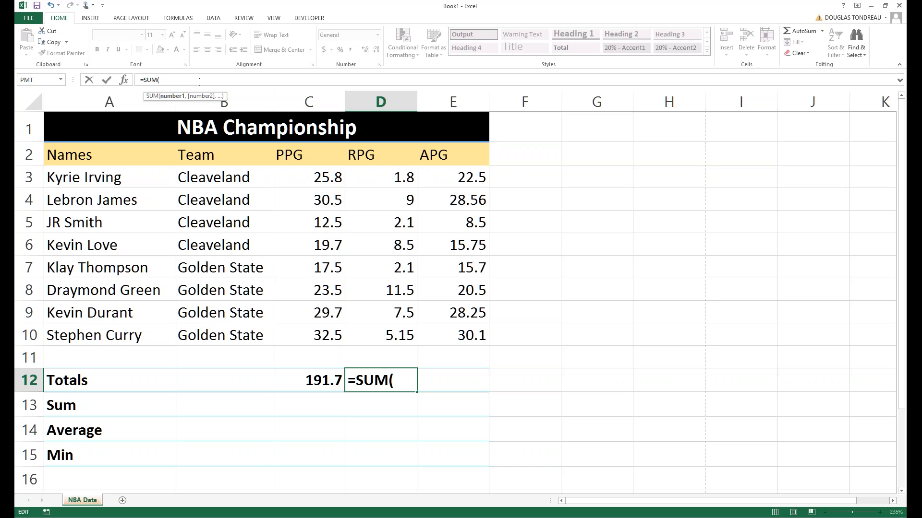
click(384, 172)
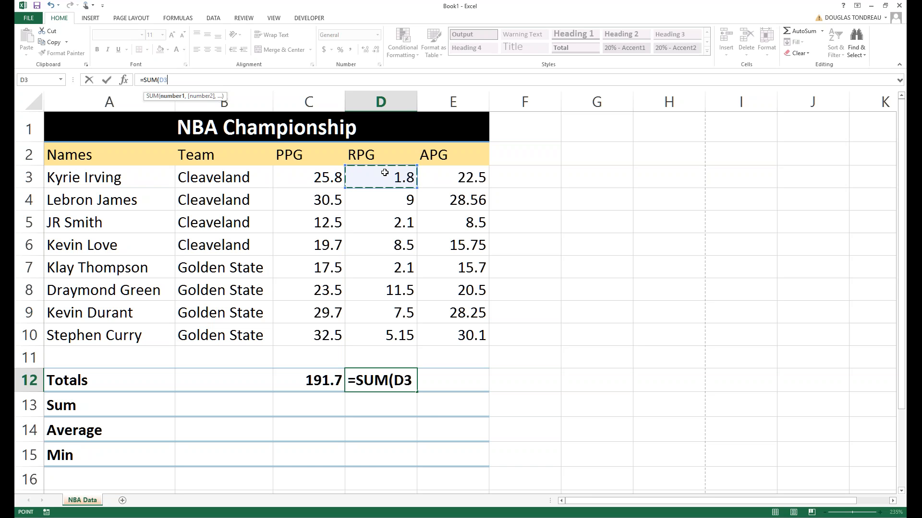
text(,)
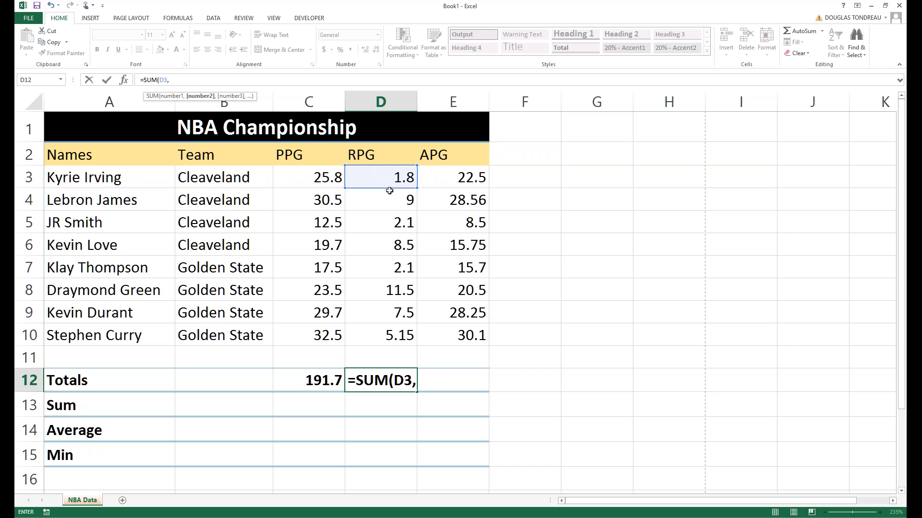
click(388, 202)
text(,)
click(382, 218)
text(,)
click(381, 244)
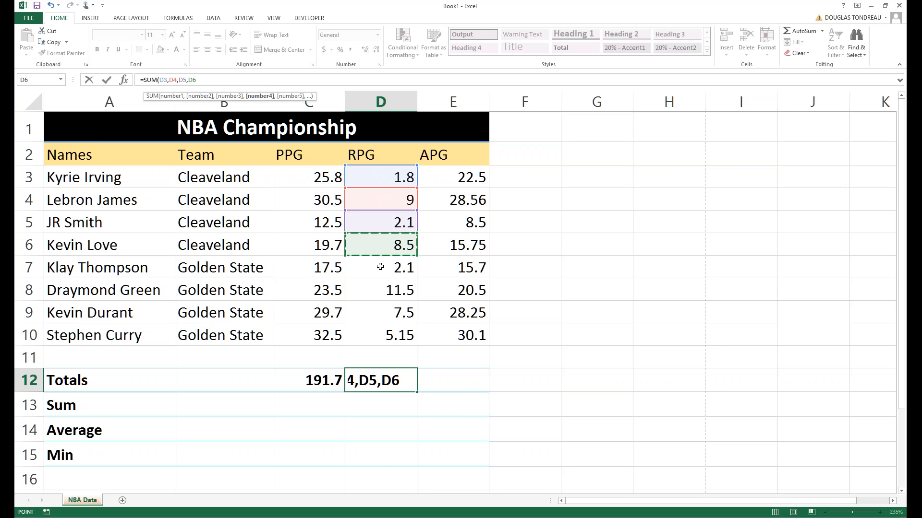
text(,)
click(380, 267)
text(,)
click(377, 290)
text(,)
click(371, 315)
text(,)
click(378, 335)
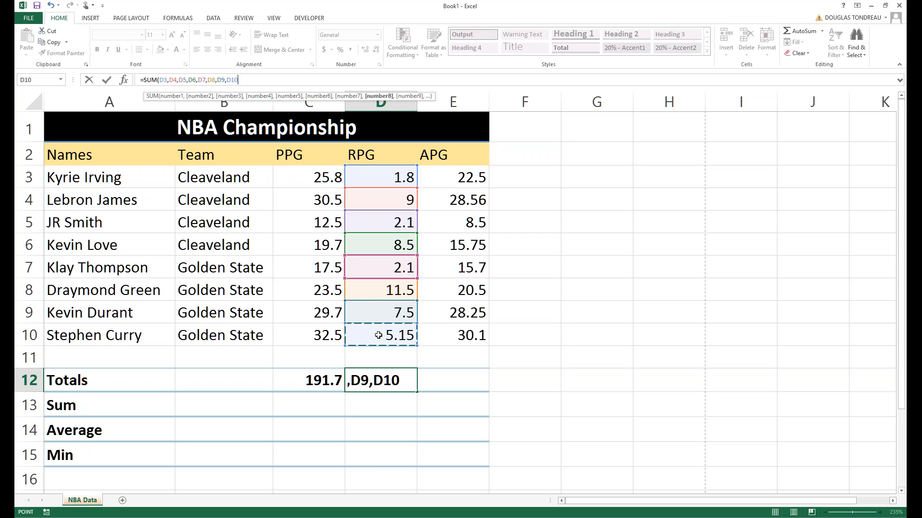
key(Return)
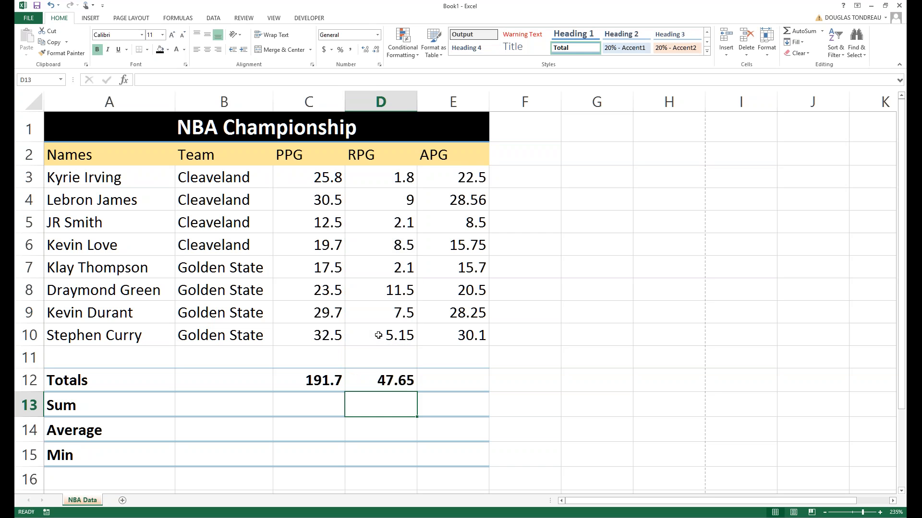
Compare D12's comma-listed formula with C12's formula, leaving both unchanged.
click(389, 377)
double_click(388, 379)
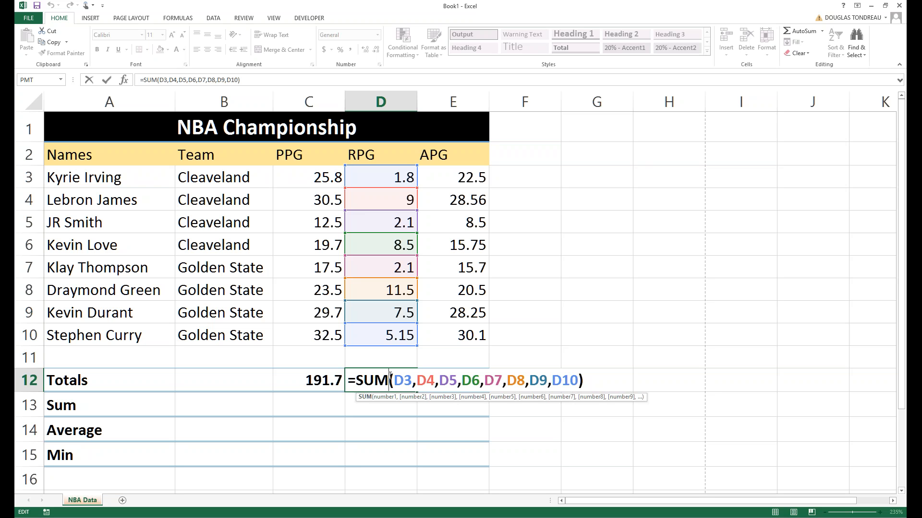
click(504, 339)
double_click(323, 381)
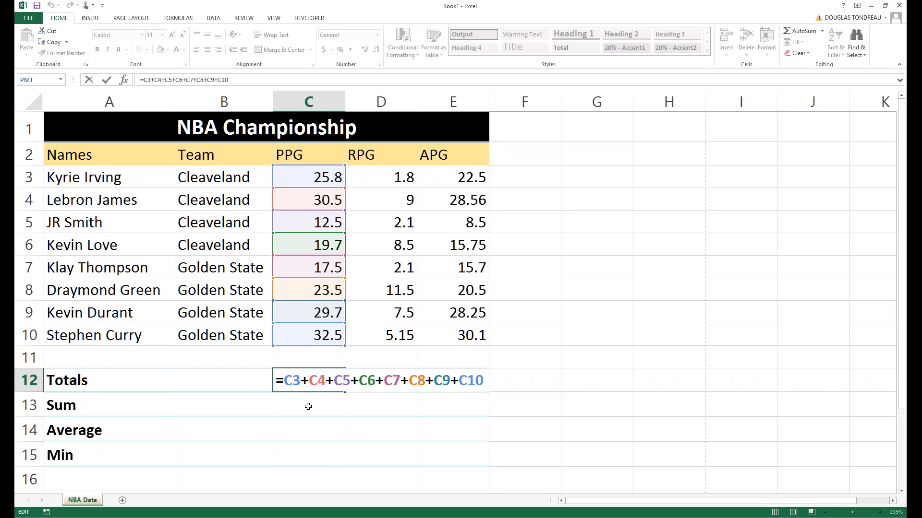
key(Return)
double_click(374, 384)
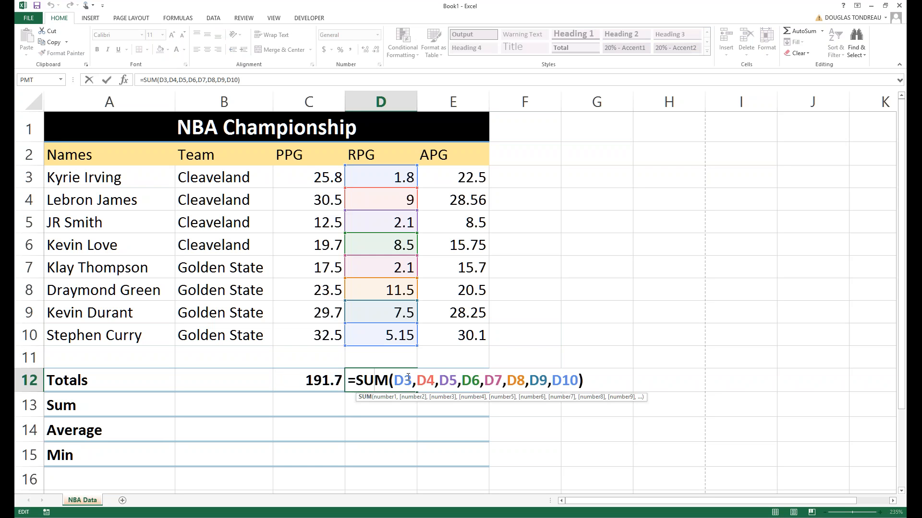
key(Return)
click(449, 381)
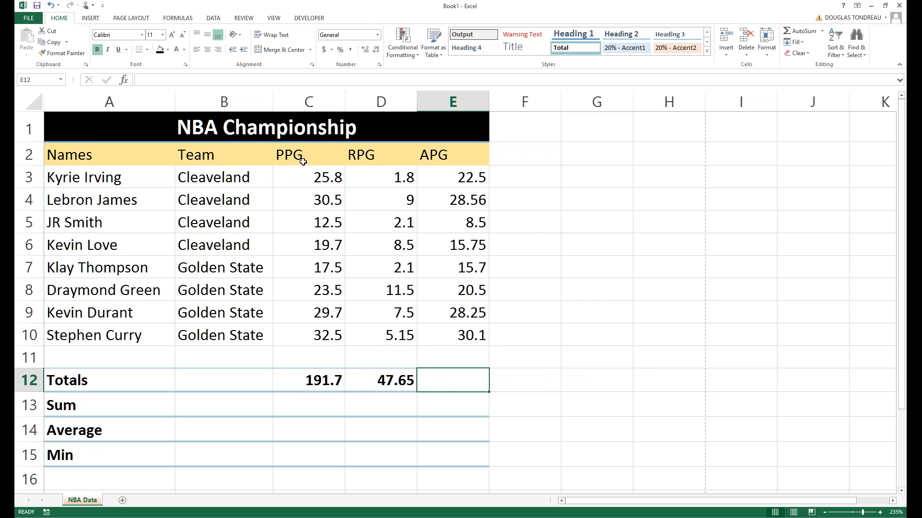
Enter =SUM(E3:E10) in E12 for an APG total of 169.86.
click(258, 80)
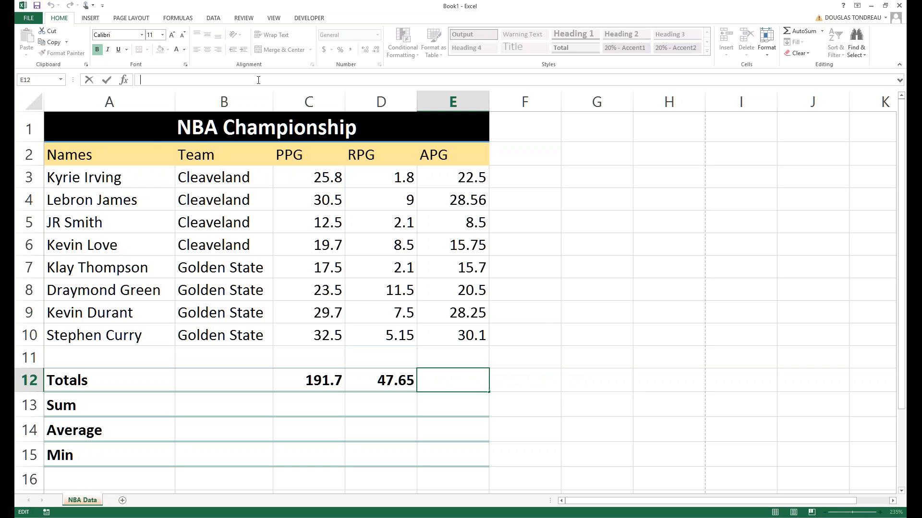
text(=su)
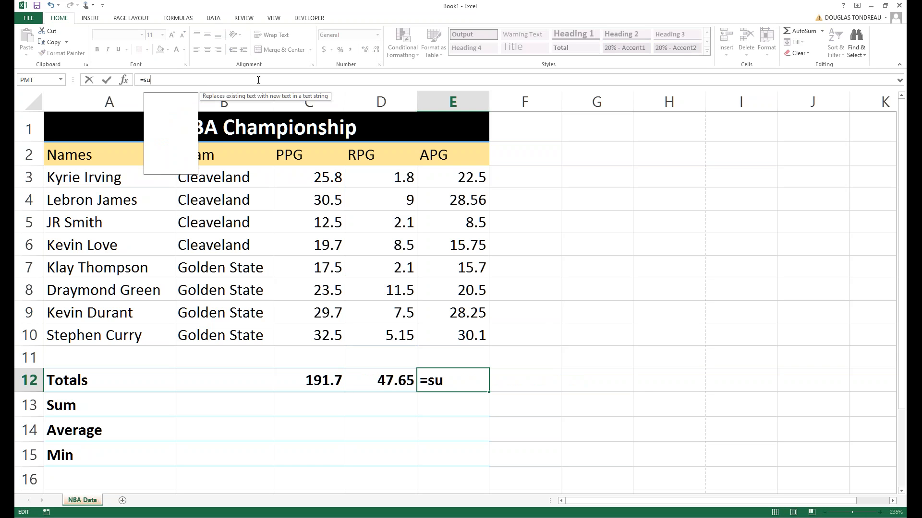
key(Tab)
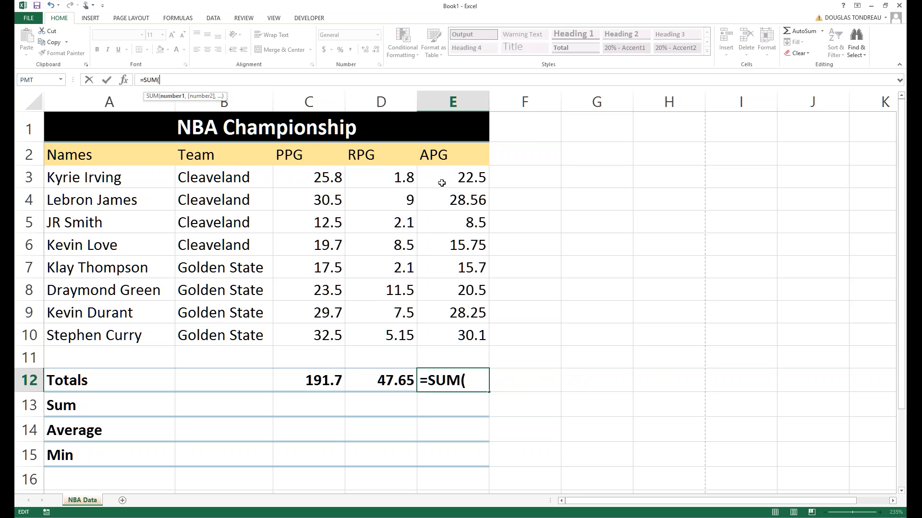
drag(442, 183, 451, 327)
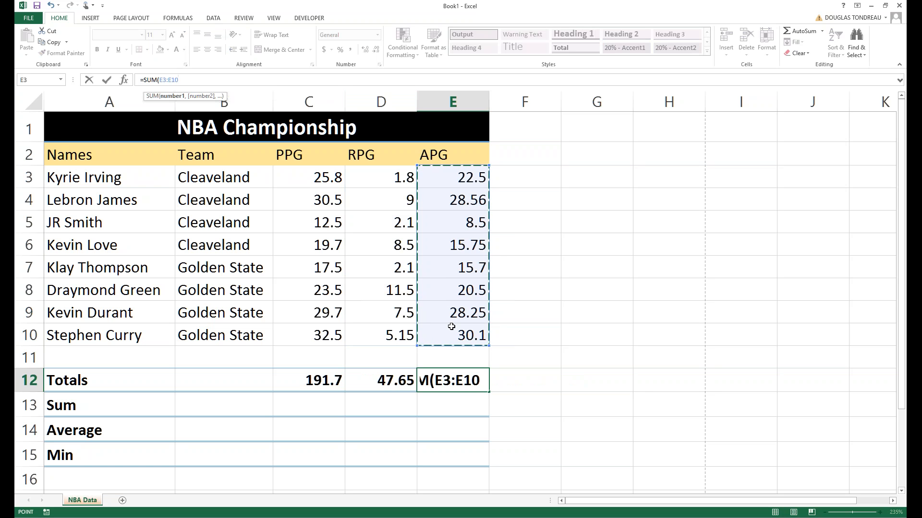
key(Return)
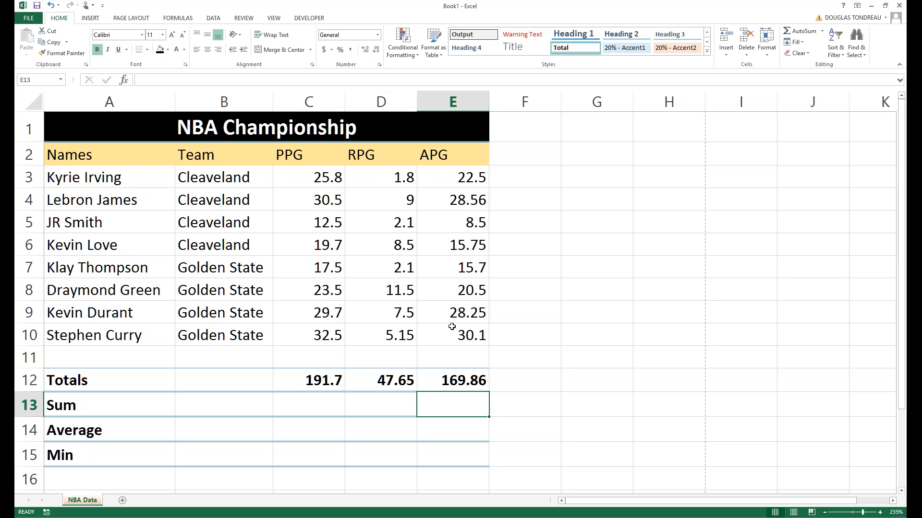
click(464, 382)
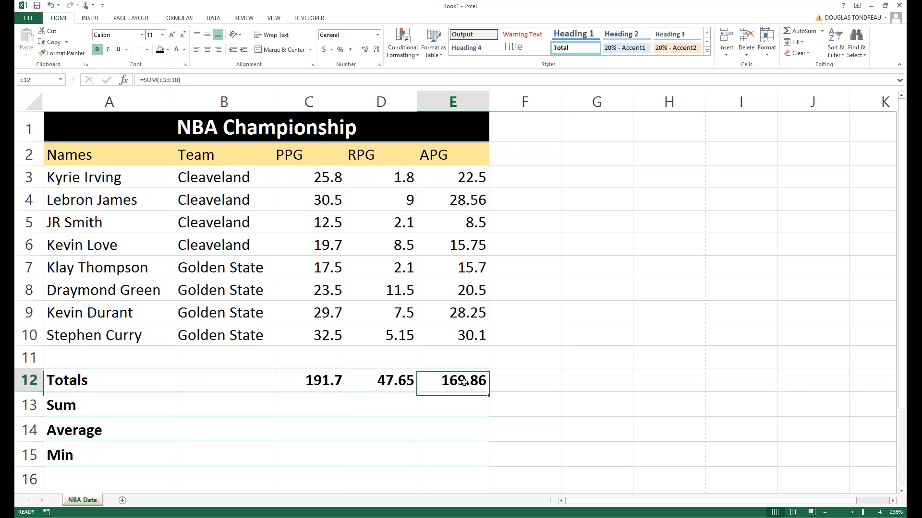
double_click(463, 382)
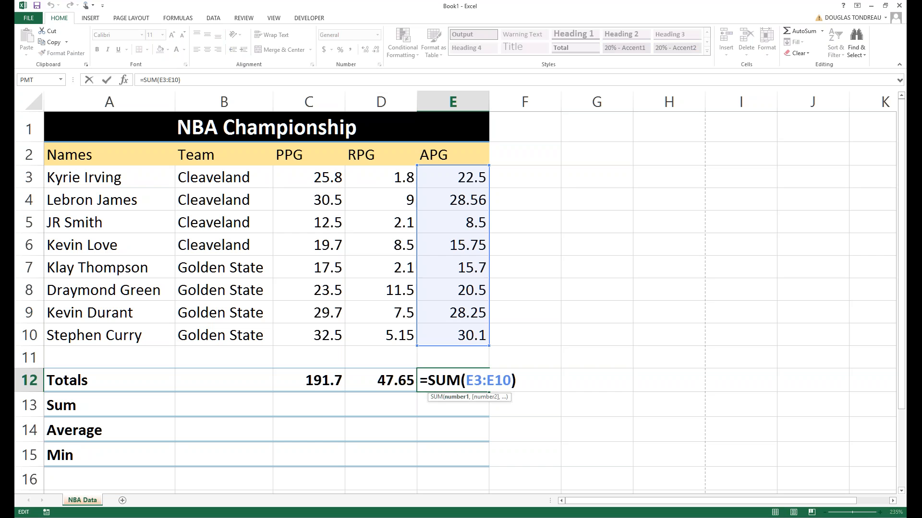
click(322, 384)
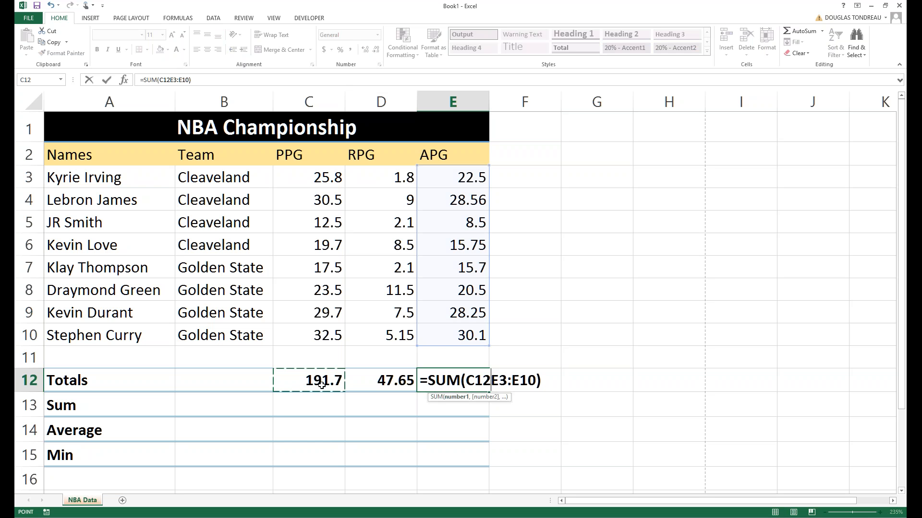
click(320, 408)
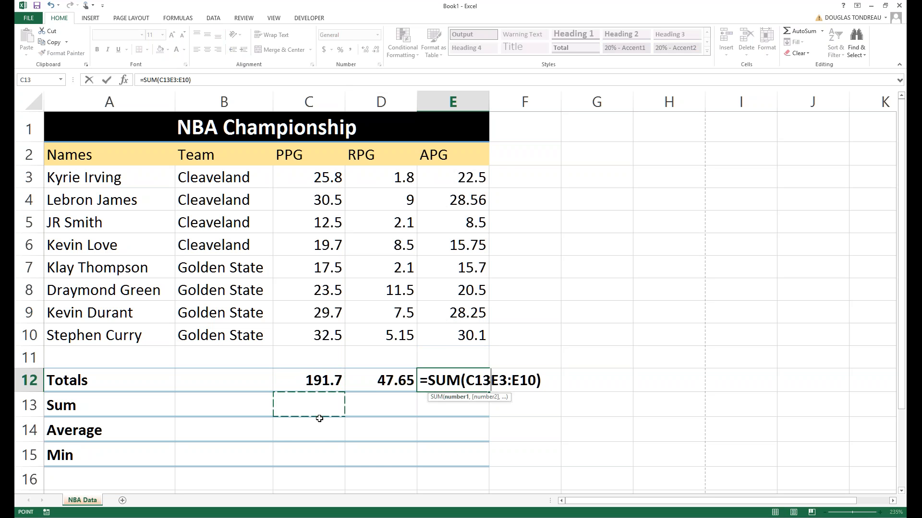
key(Escape)
double_click(317, 384)
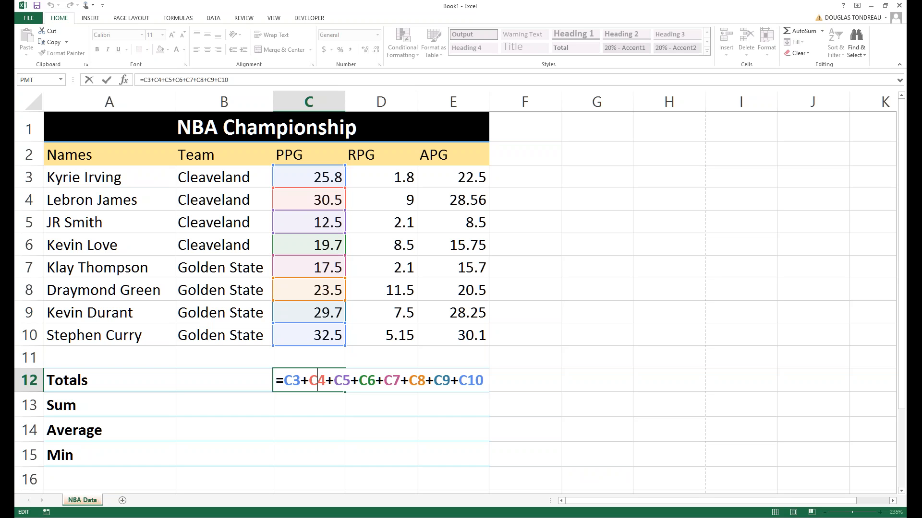
click(328, 198)
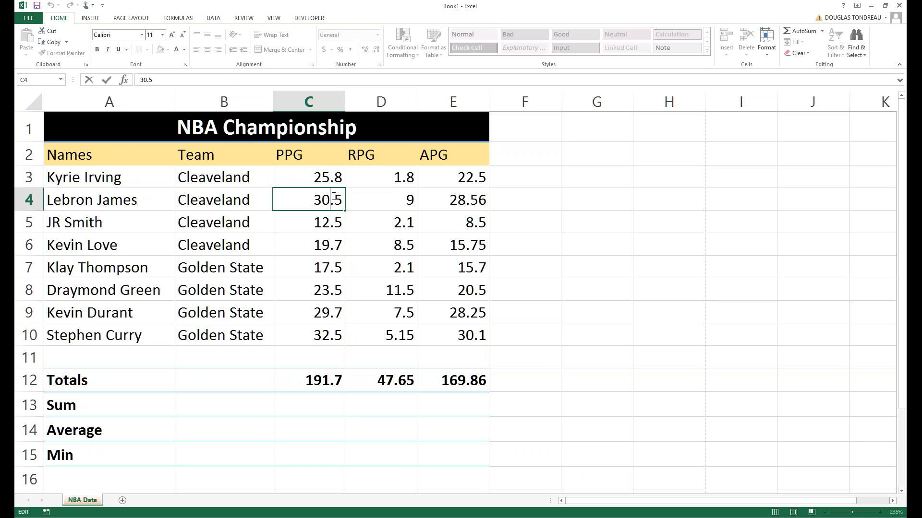
key(BackSpace)
key(Return)
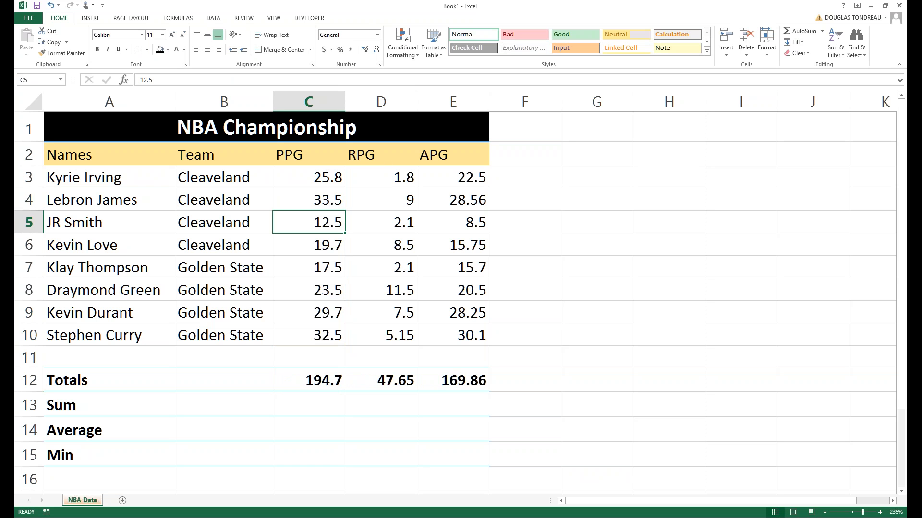
click(310, 396)
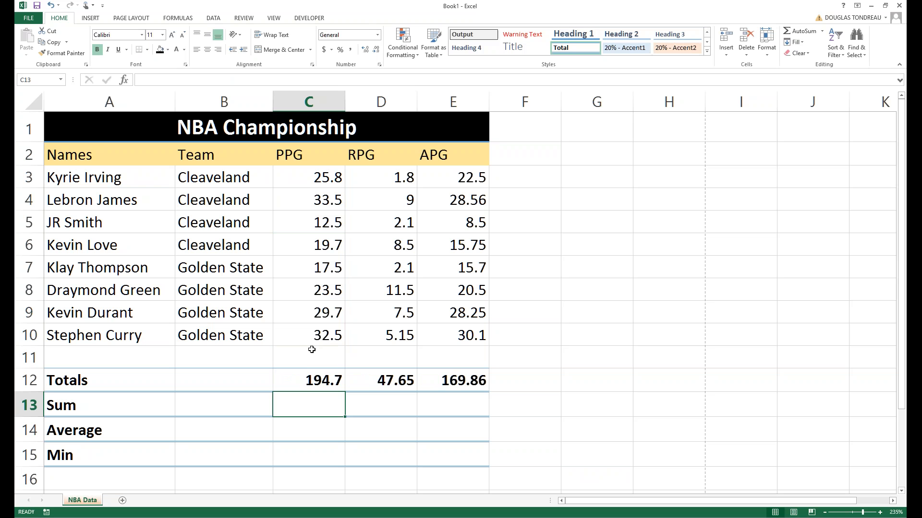
click(313, 352)
key(ctrl+z)
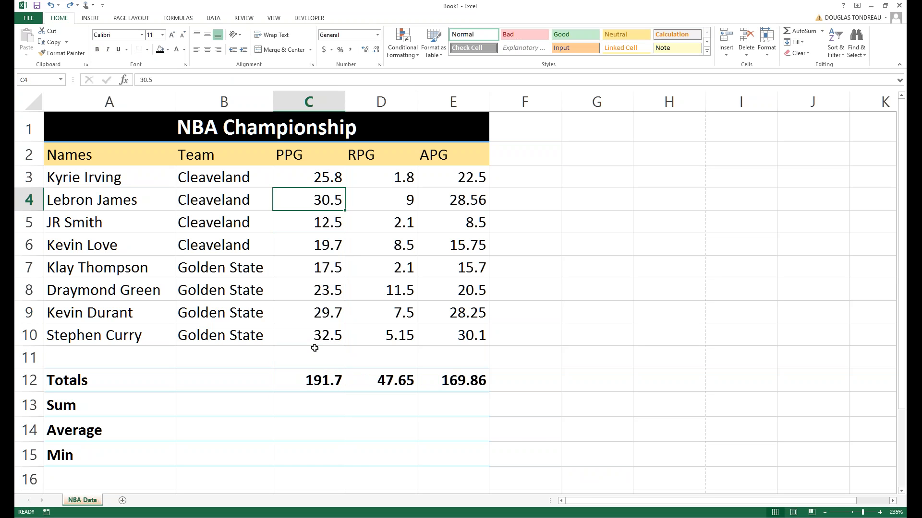
click(447, 217)
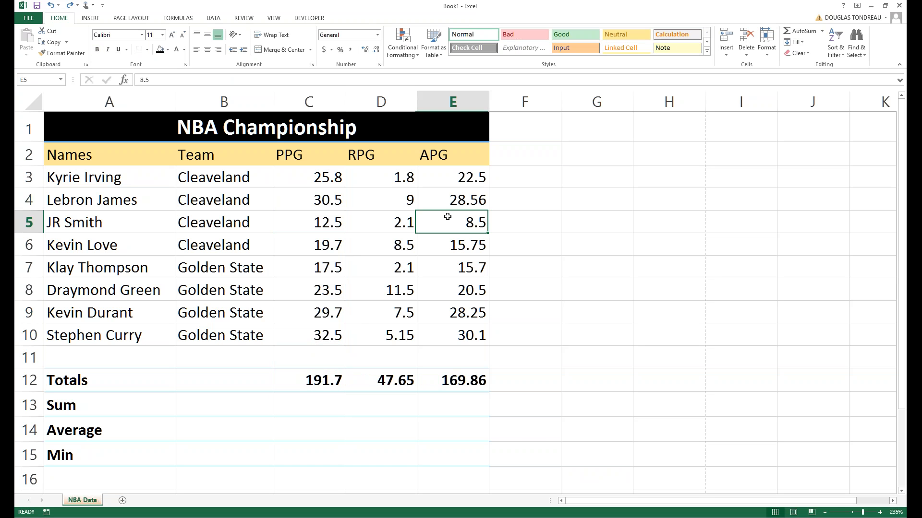
key(ctrl+Down)
key(ctrl+Down)
double_click(446, 379)
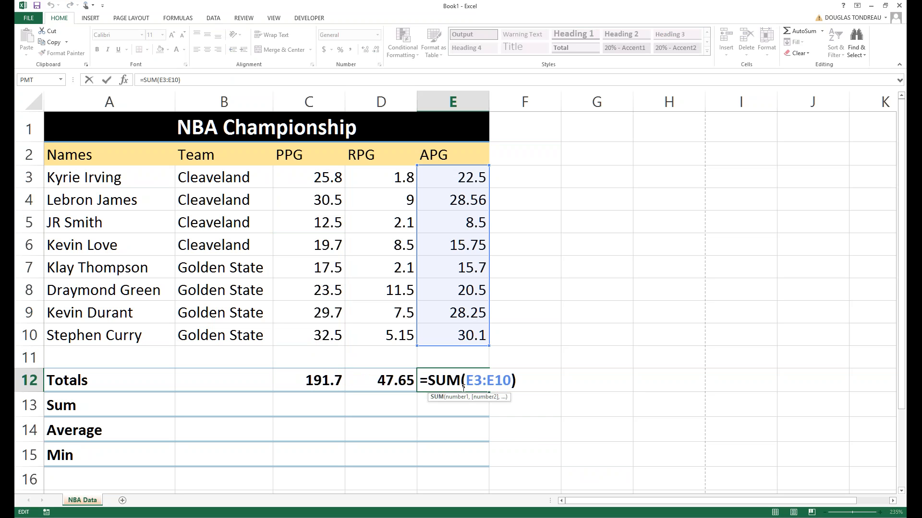
click(297, 200)
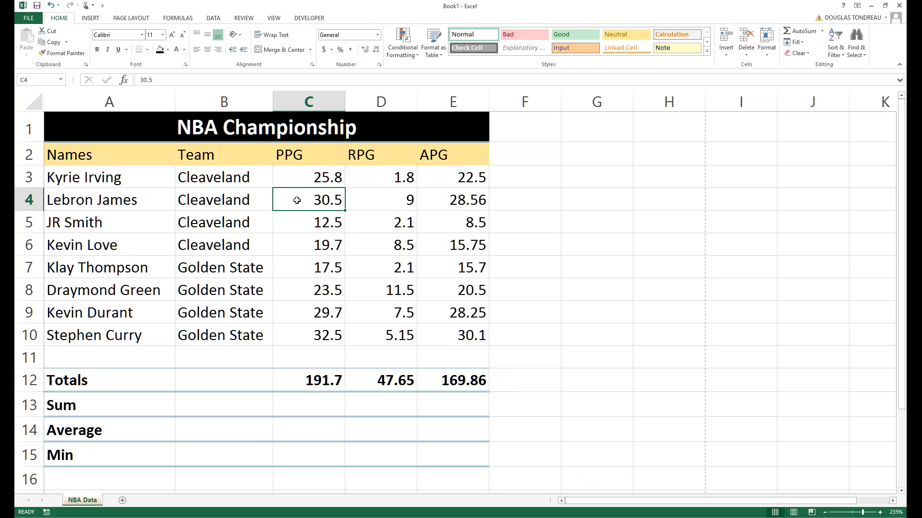
key(Delete)
drag(477, 208, 461, 217)
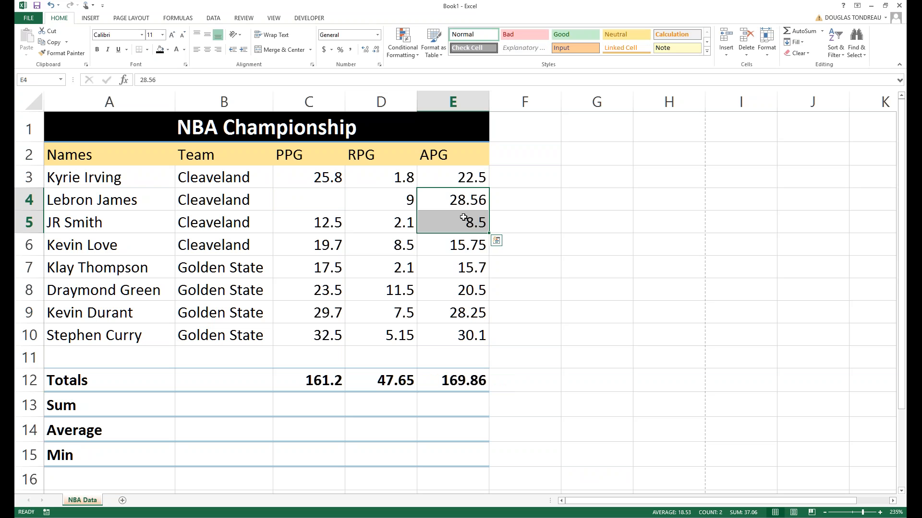
key(ctrl+z)
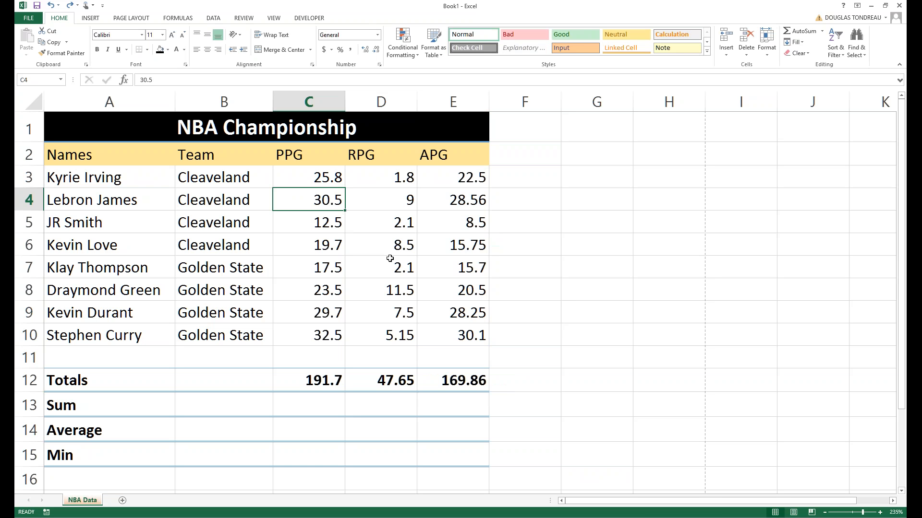
click(459, 378)
double_click(459, 377)
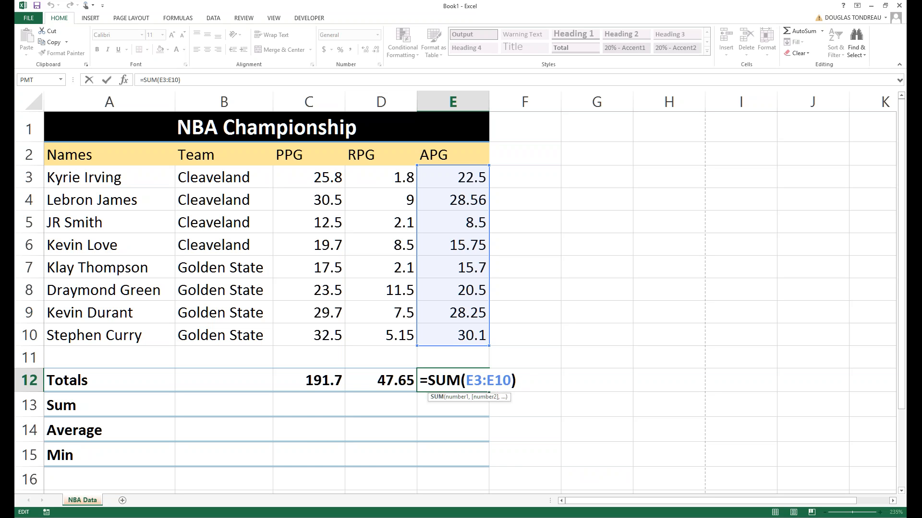
click(373, 411)
click(80, 381)
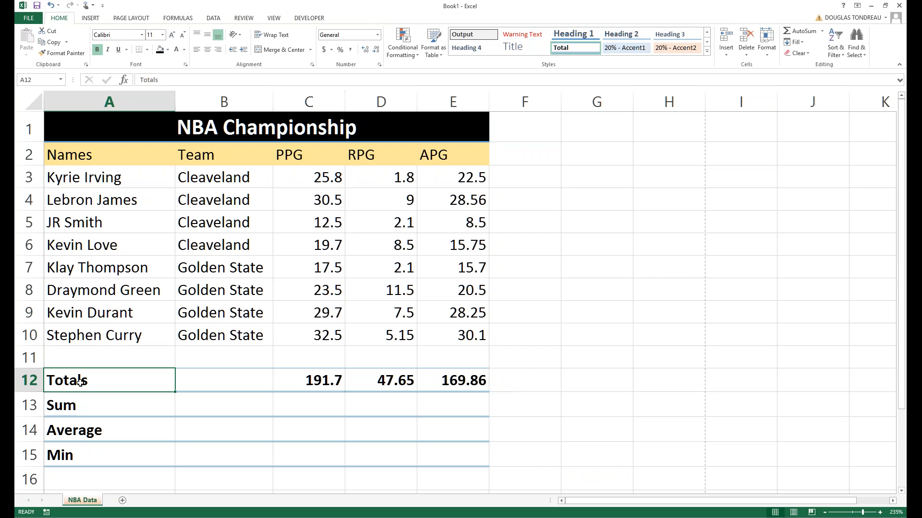
click(80, 414)
Label A13 'Max' and change A12's label to 'Totals (Sum)'.
key(Delete)
drag(78, 451, 79, 429)
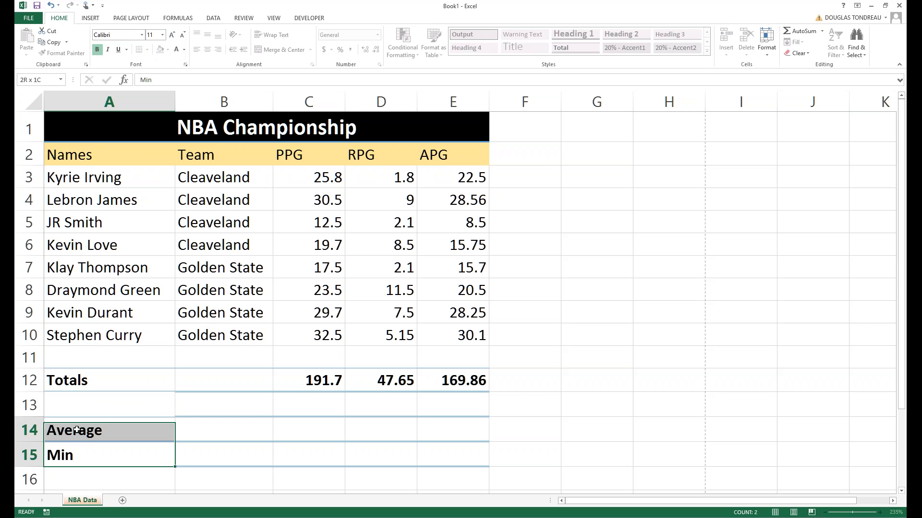
click(78, 405)
text(Ma)
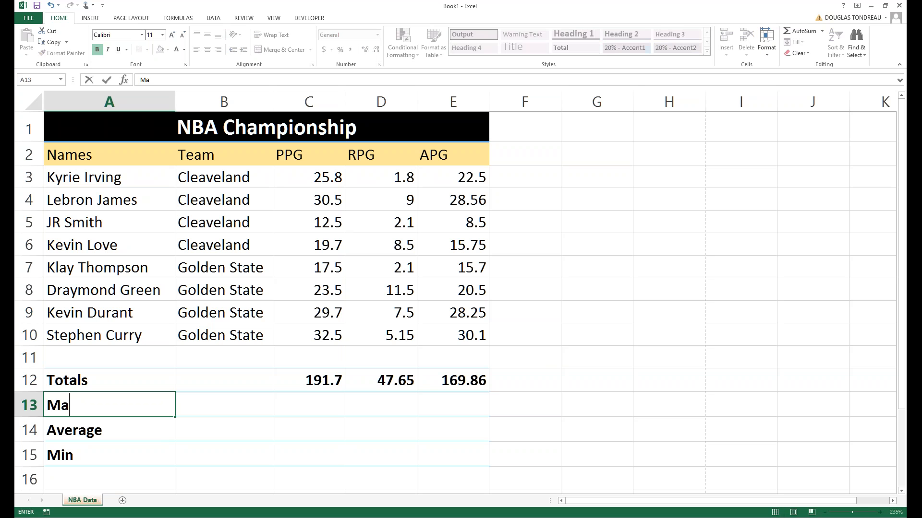
text(x)
key(Tab)
click(131, 382)
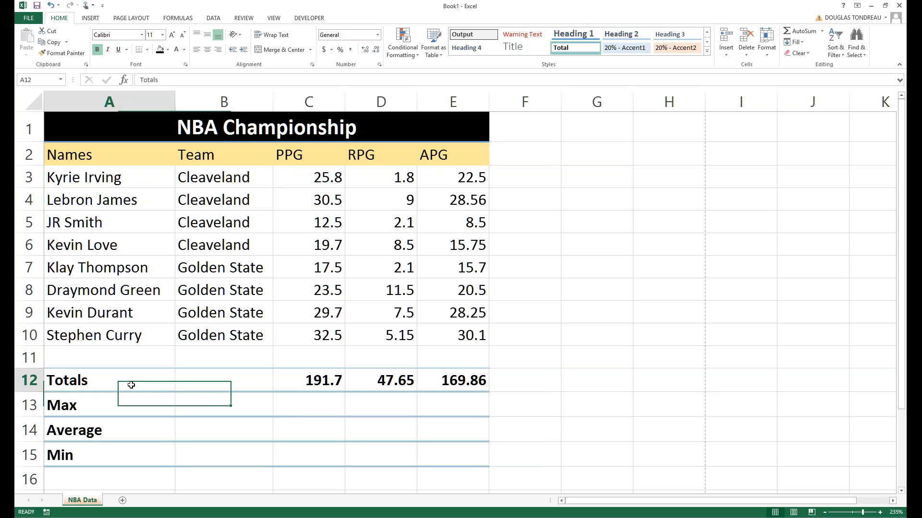
key(F2)
text(()
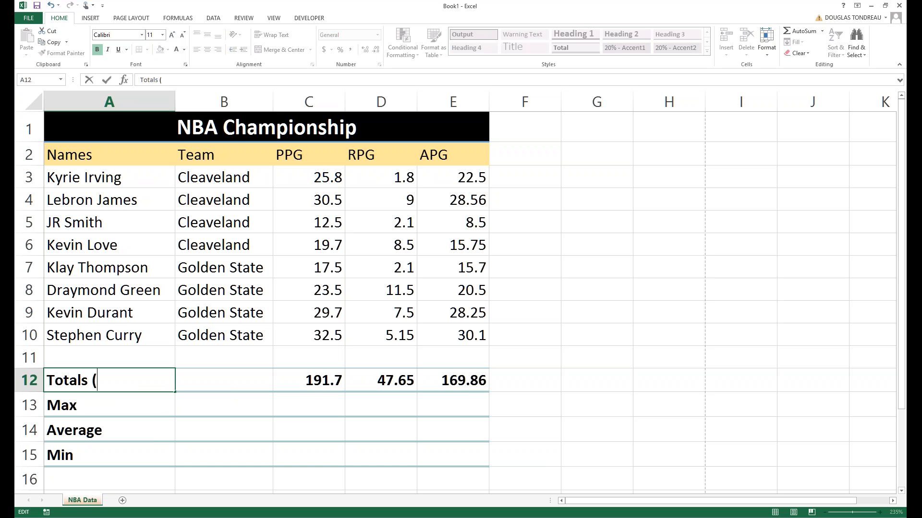
text(Sum))
click(309, 383)
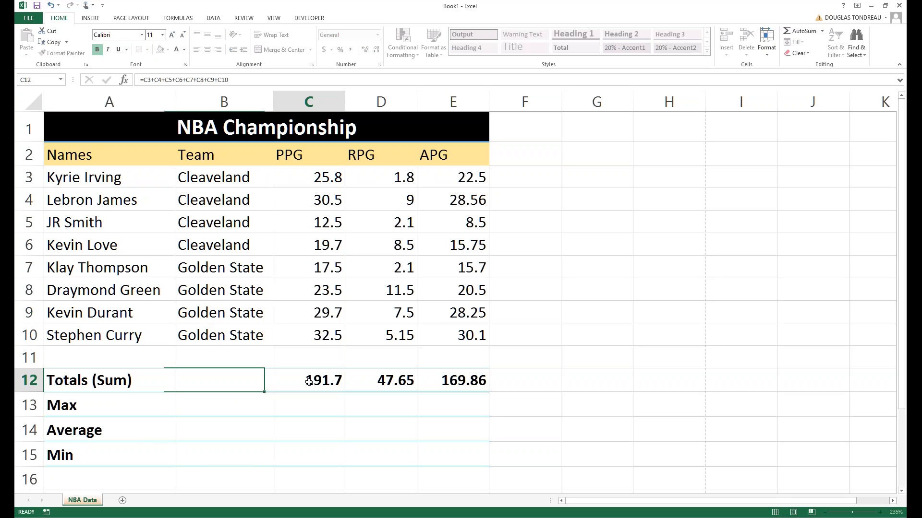
Clear the PPG total in C12 and the APG total in E12.
double_click(336, 372)
click(534, 374)
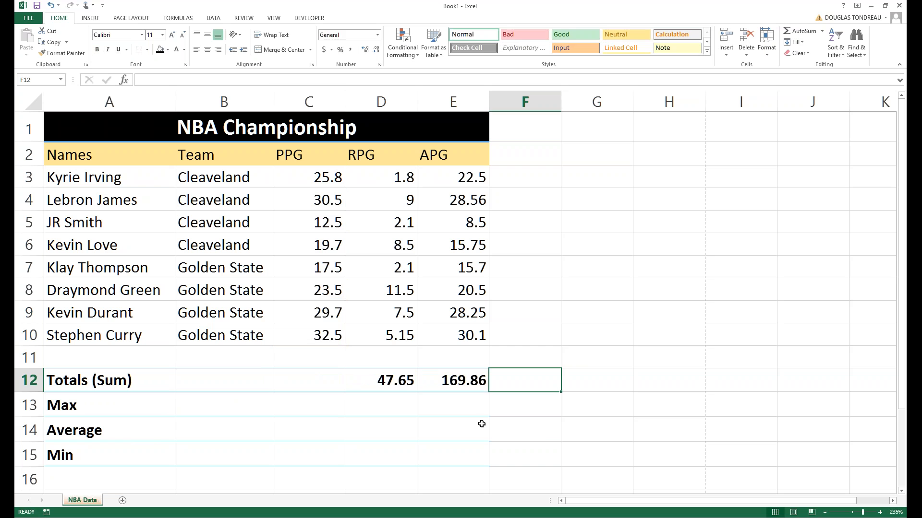
click(462, 387)
key(BackSpace)
Clear D12 and enter =SUM(C3:C10) as the PPG total in C12.
click(391, 384)
key(BackSpace)
click(312, 374)
key(BackSpace)
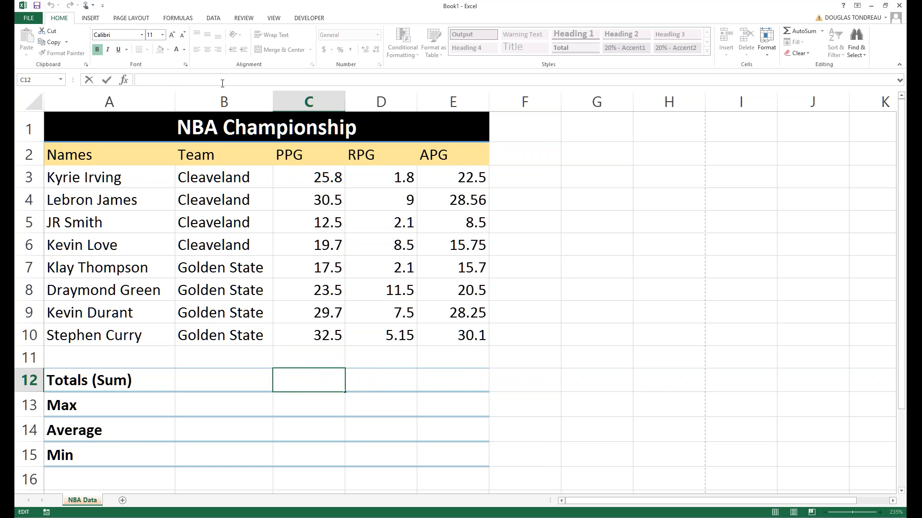
text(=sum)
key(Tab)
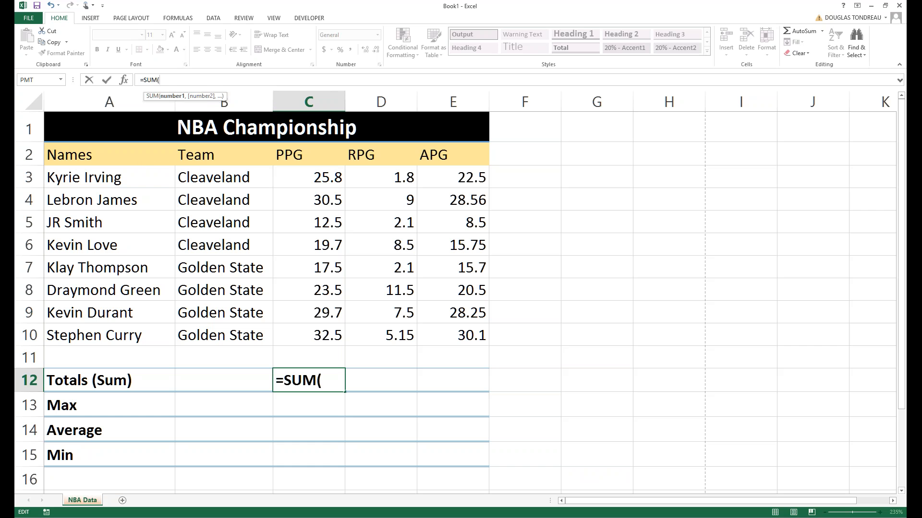
drag(302, 178, 311, 329)
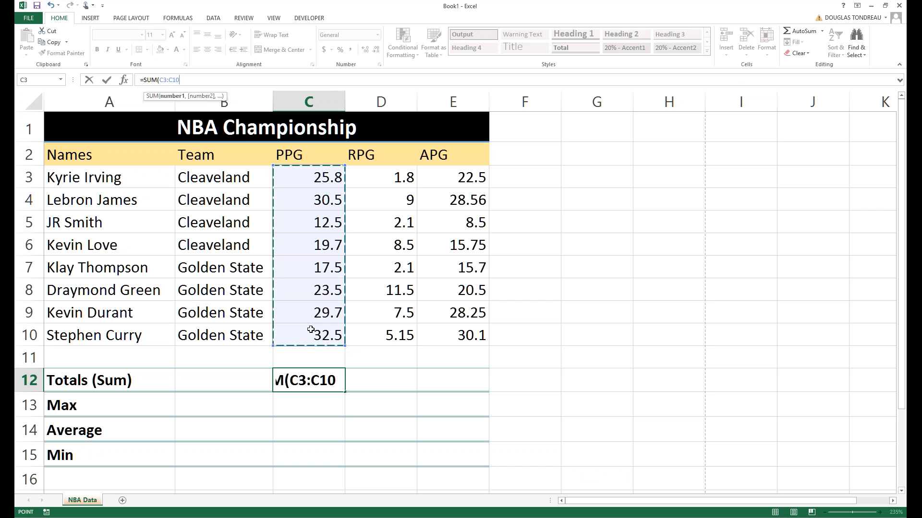
key(Return)
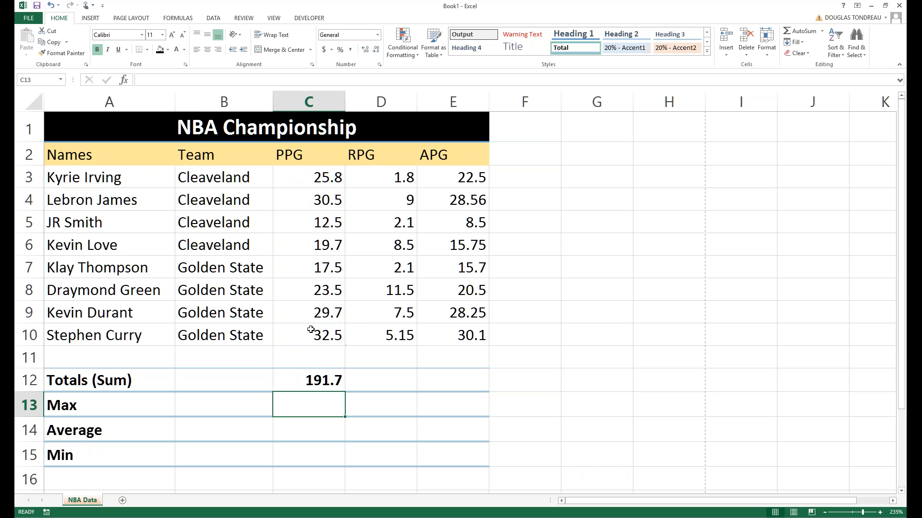
Check C12's range and fill the SUM formula across to D12 and E12.
click(309, 380)
double_click(308, 381)
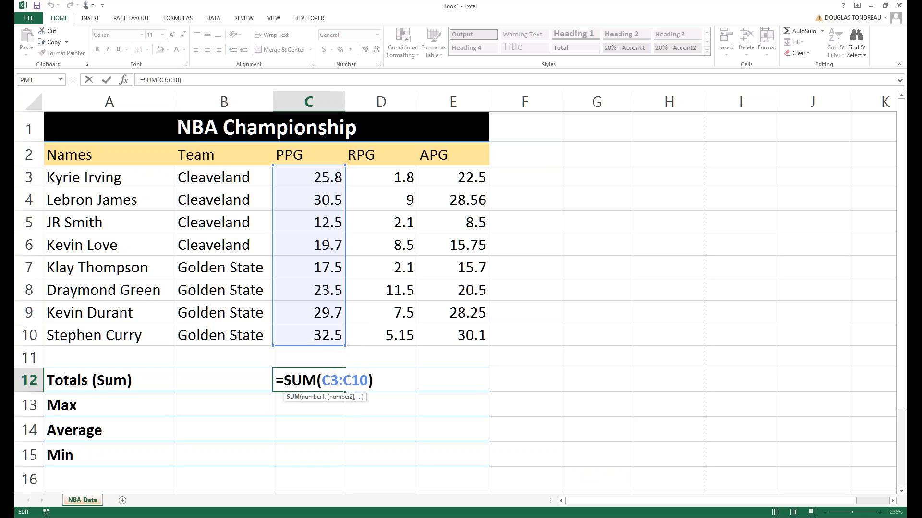
click(295, 410)
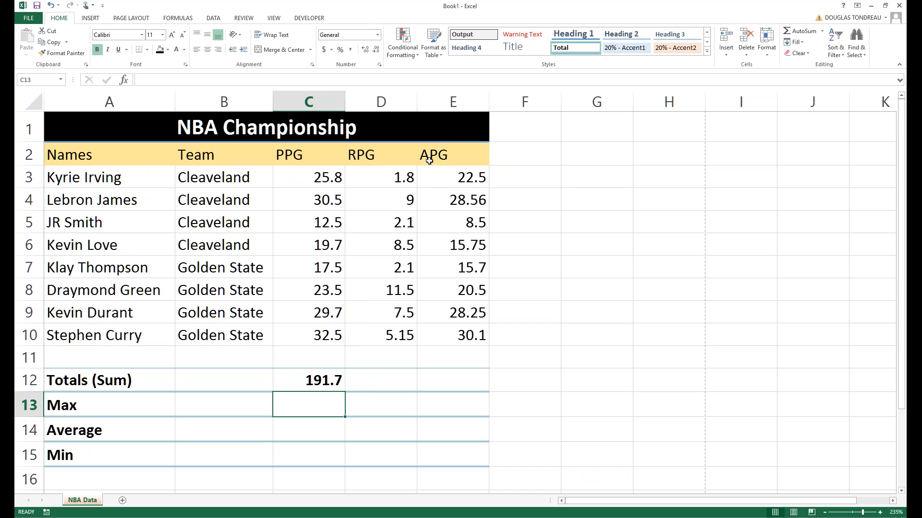
click(301, 383)
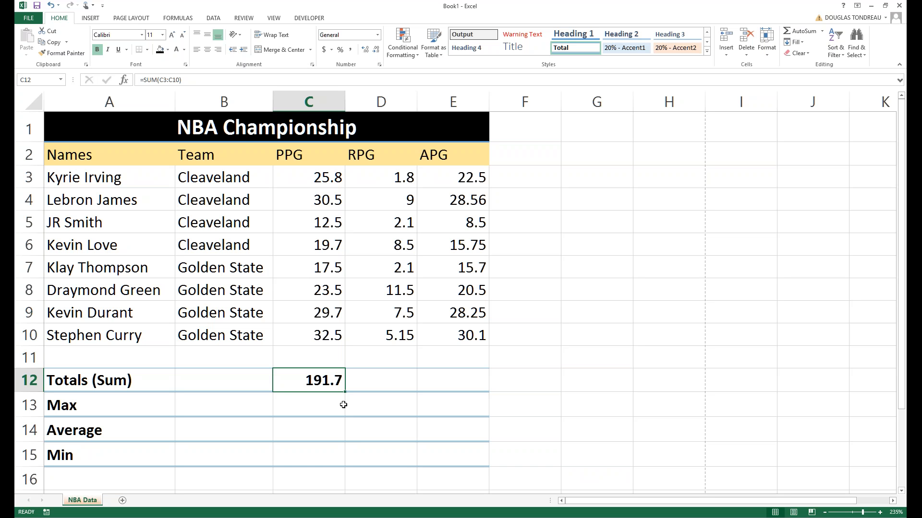
drag(345, 392, 486, 392)
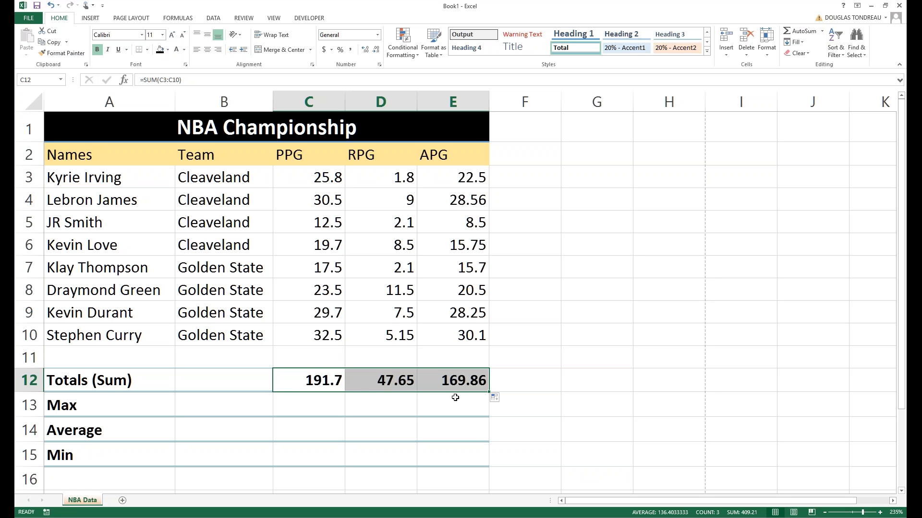
Delete the C12, E12 and D12 totals so the Totals (Sum) row is blank.
key(BackSpace)
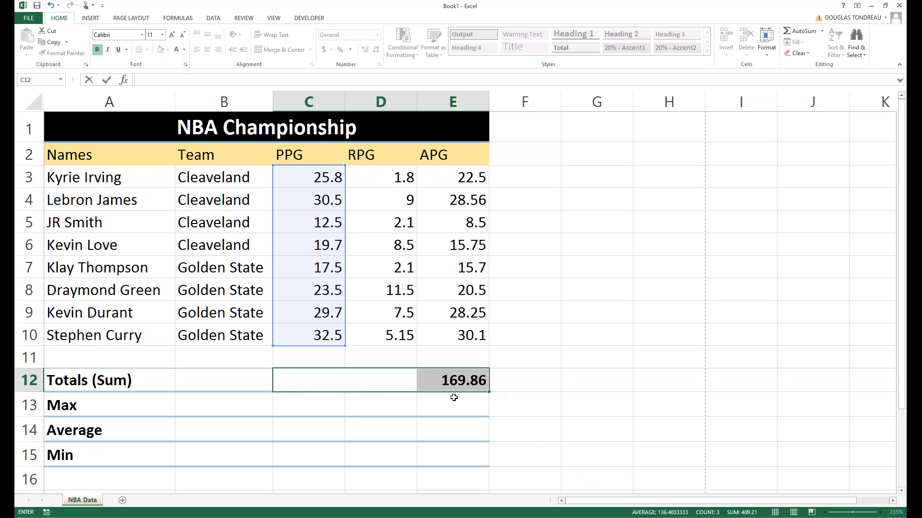
click(536, 448)
click(454, 384)
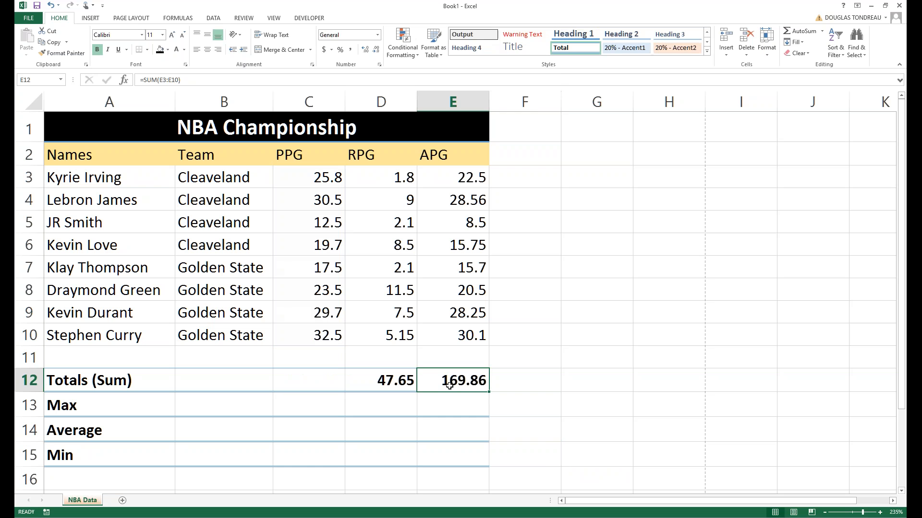
key(BackSpace)
click(397, 383)
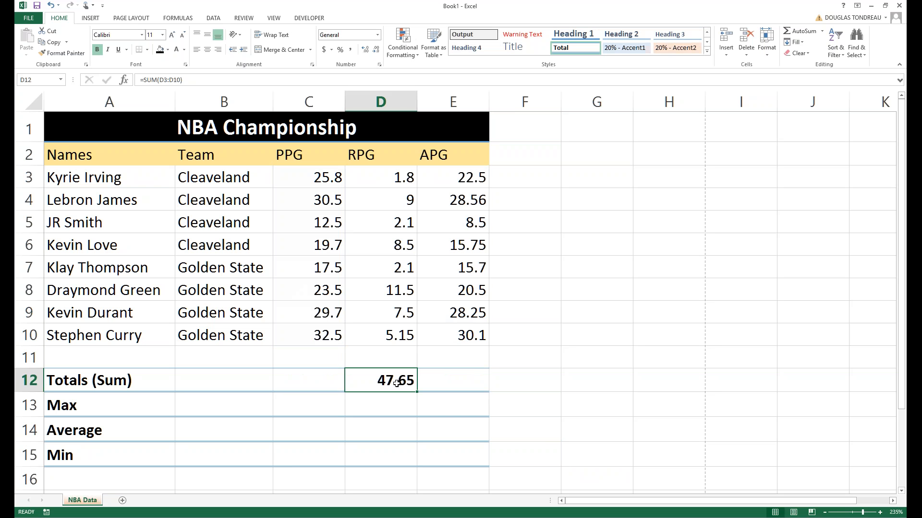
key(BackSpace)
click(598, 240)
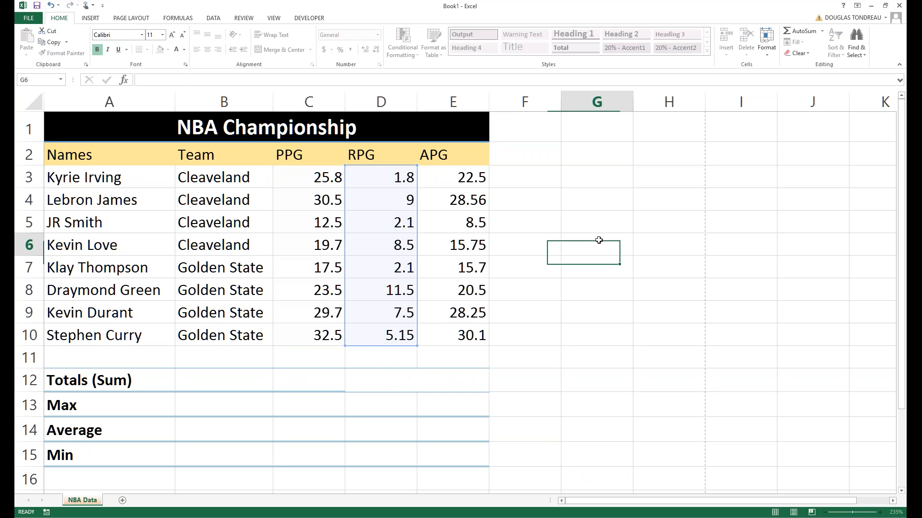
Enter the note 'Shortcut = Alt+=' in G6 and autofit column G.
text(Hsort)
key(BackSpace)
key(BackSpace)
key(BackSpace)
key(BackSpace)
key(BackSpace)
text(Sh)
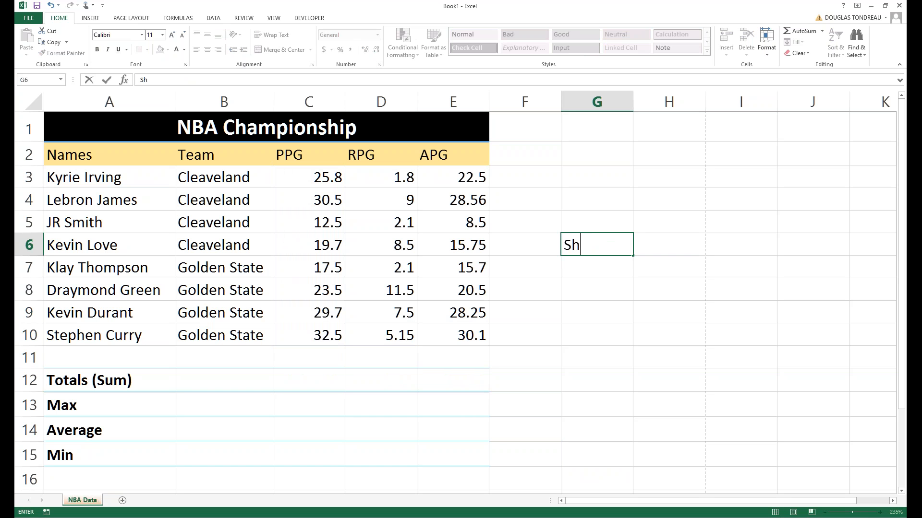
text(ortcut = Alt+)
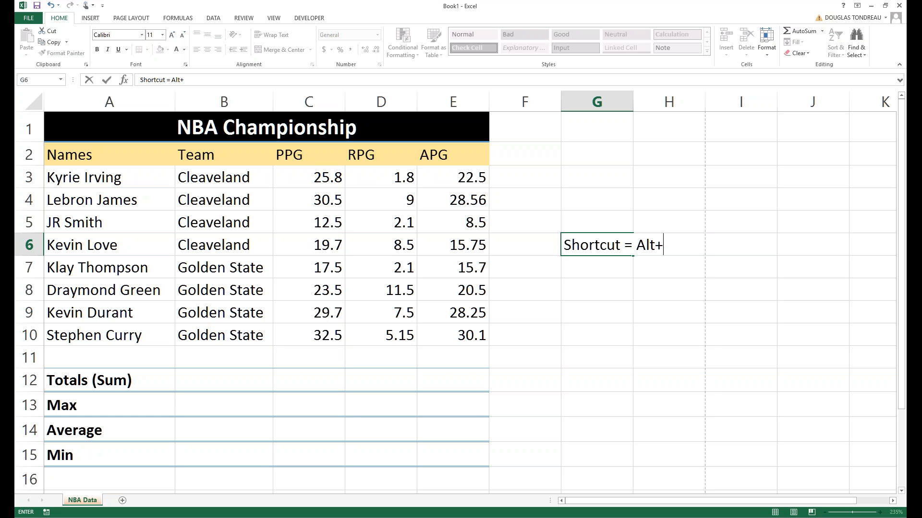
text(=)
click(655, 288)
double_click(633, 101)
Give the G6 note a Thick Box Border and font size 16, refitting column G.
click(613, 245)
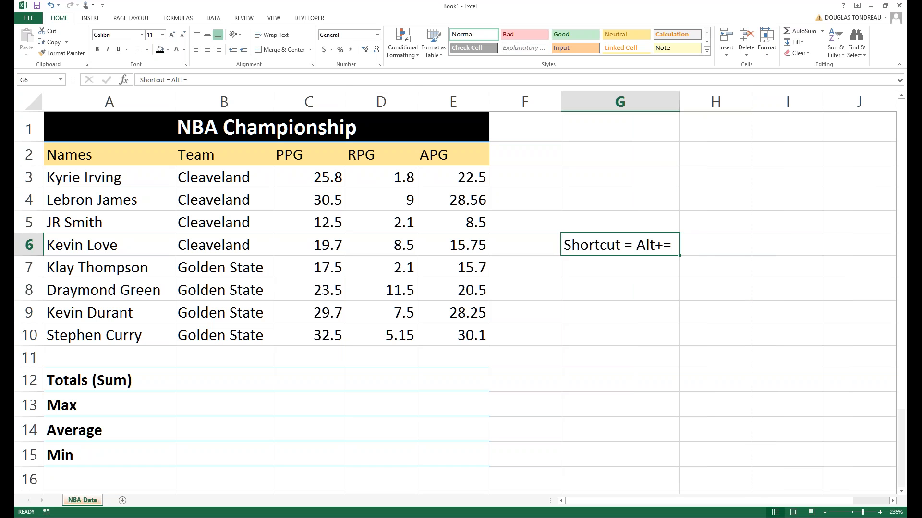
click(147, 49)
click(147, 155)
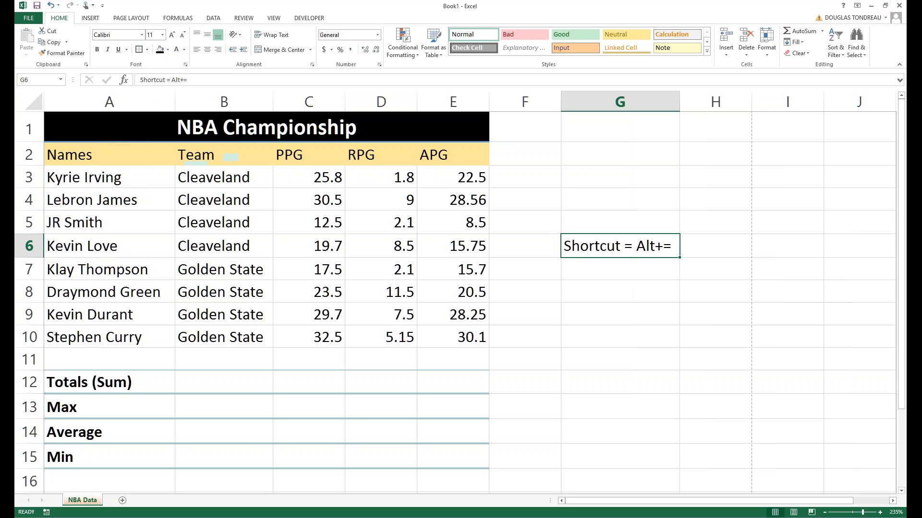
click(162, 34)
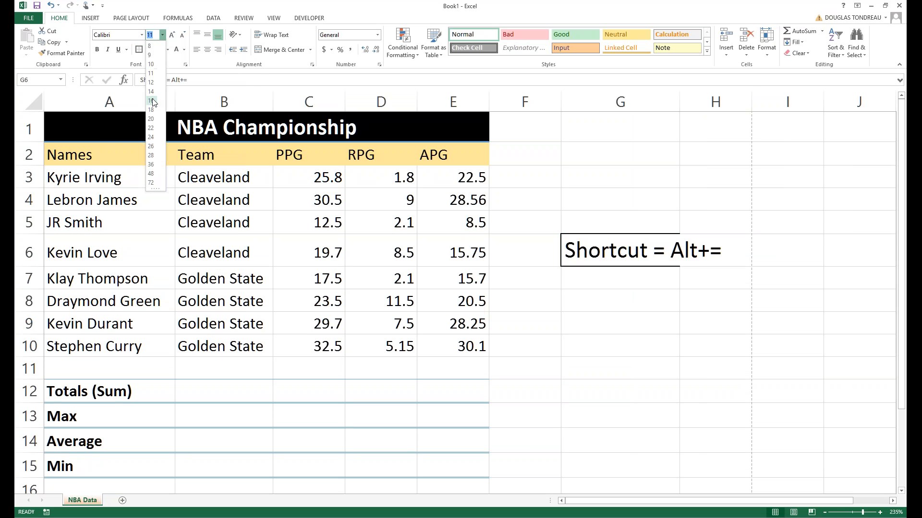
click(153, 102)
double_click(679, 102)
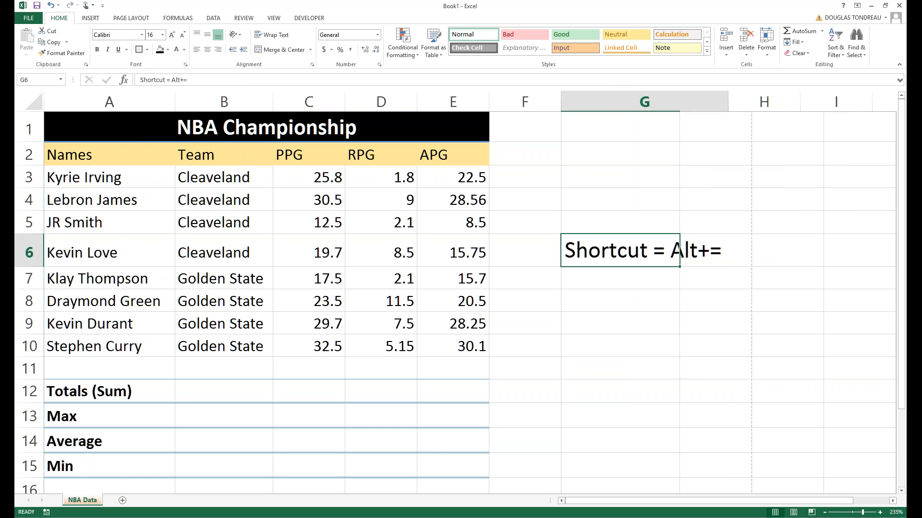
click(300, 385)
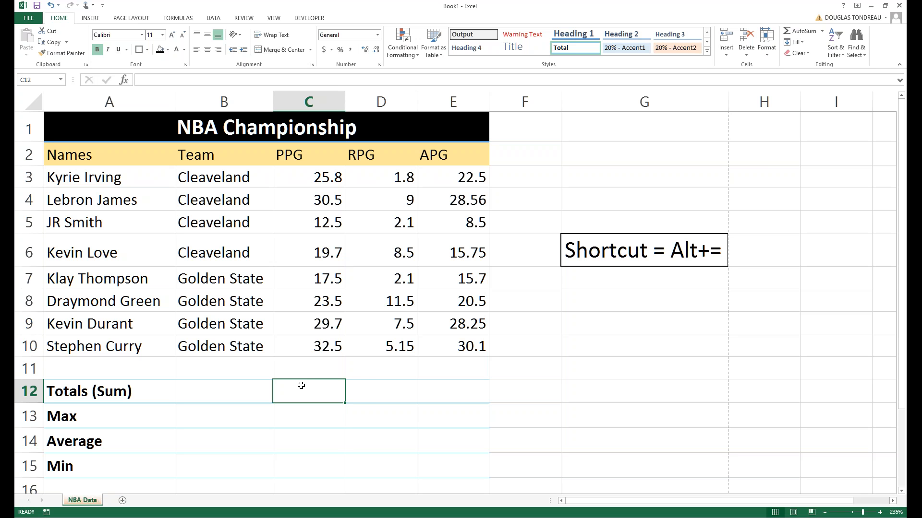
AutoSum C12 with Alt+= and fill it to E12, giving 191.7, 47.65 and 169.86.
key(alt+equal)
key(Return)
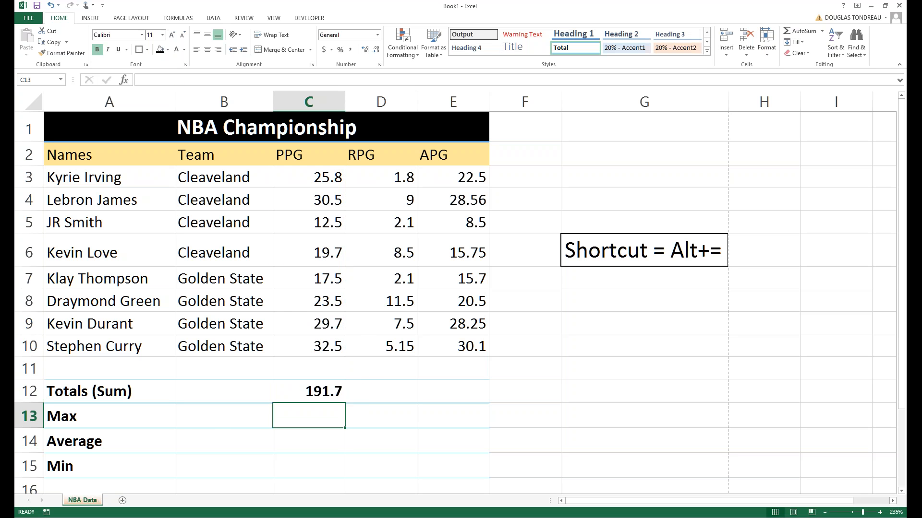
click(339, 390)
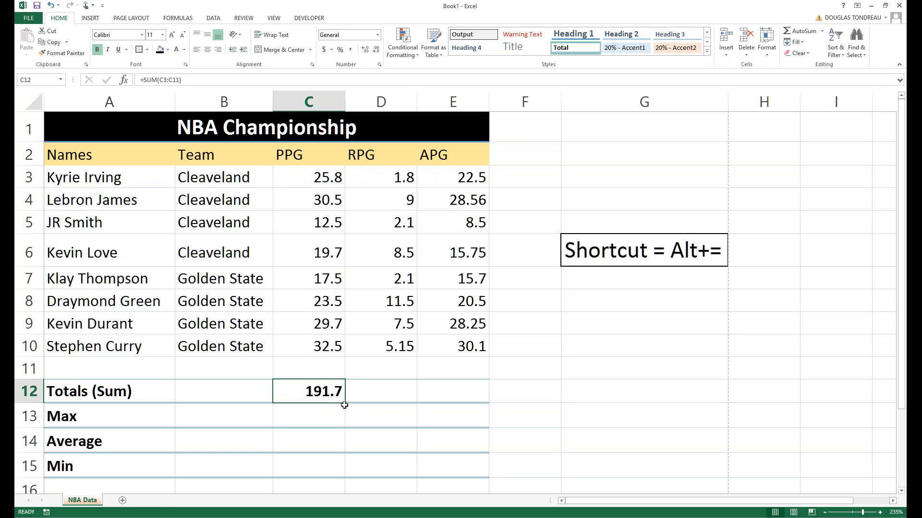
key(Down)
click(339, 393)
drag(348, 400, 480, 391)
Start editing the G6 note right after the equals sign.
click(684, 250)
double_click(684, 250)
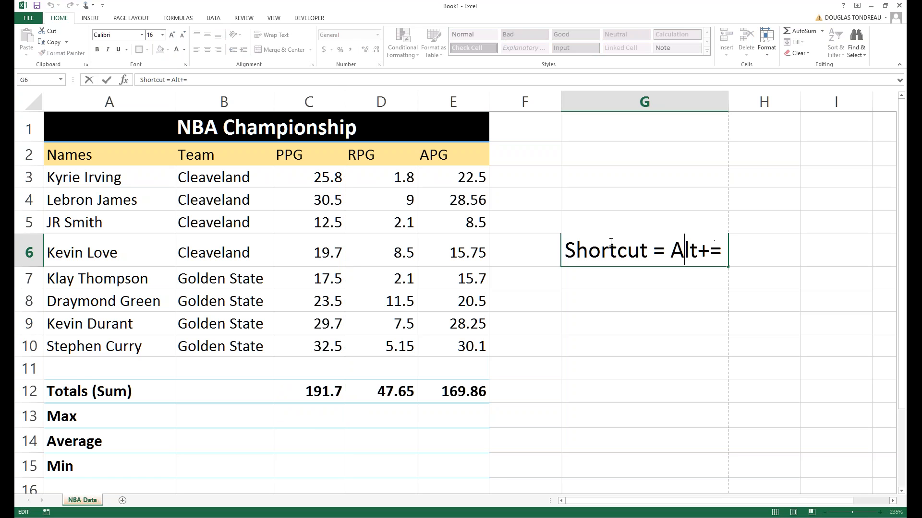
click(665, 249)
Reword the note to 'Shortcut for adding cells Alt+=' and widen column G to fit.
key(BackSpace)
key(BackSpace)
text(for su)
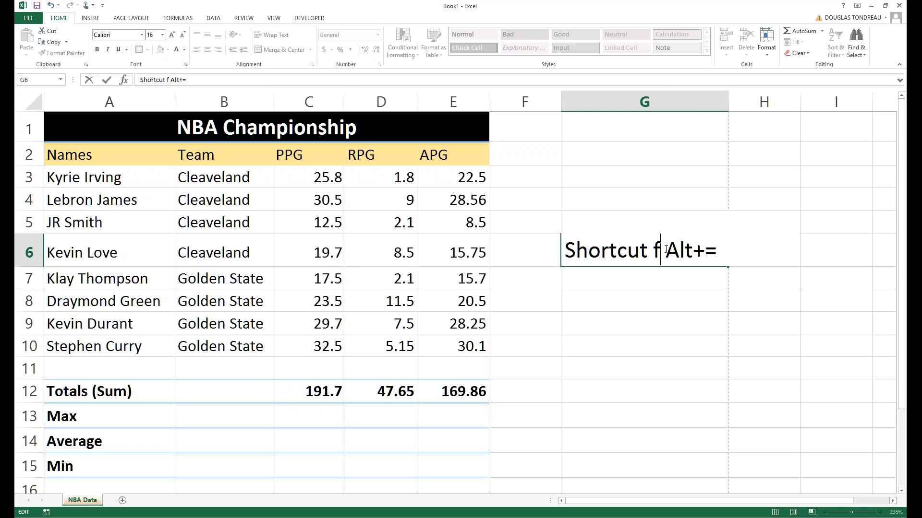
key(BackSpace)
key(BackSpace)
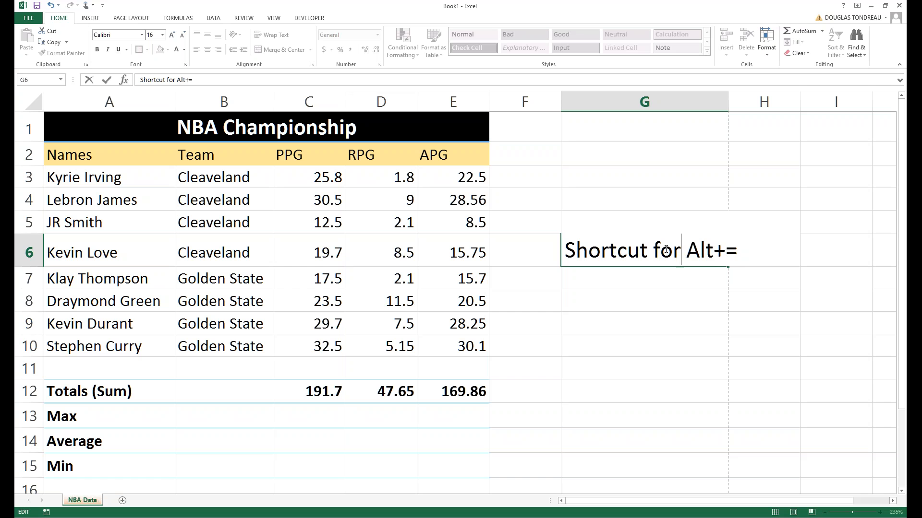
text(adding cells)
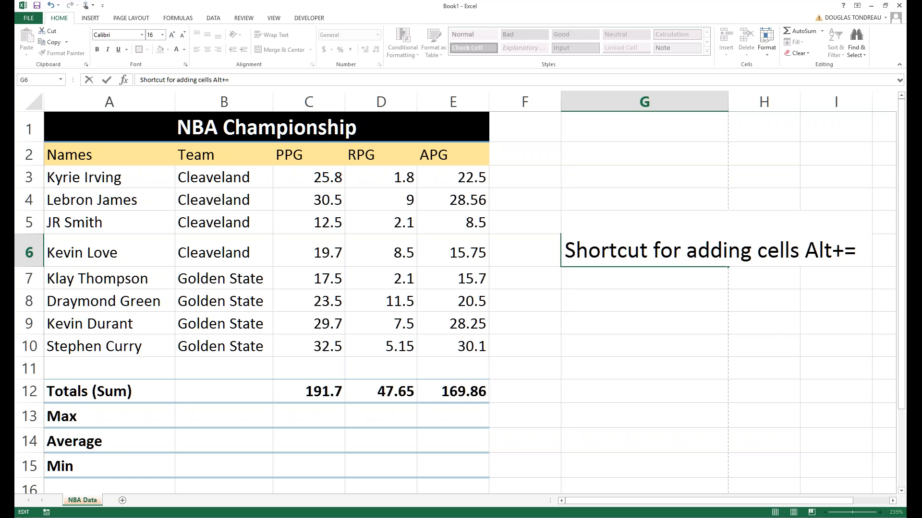
key(ctrl+Return)
click(667, 318)
double_click(728, 102)
Split the note onto two lines, centre it, and narrow column G to suit.
click(755, 252)
double_click(753, 251)
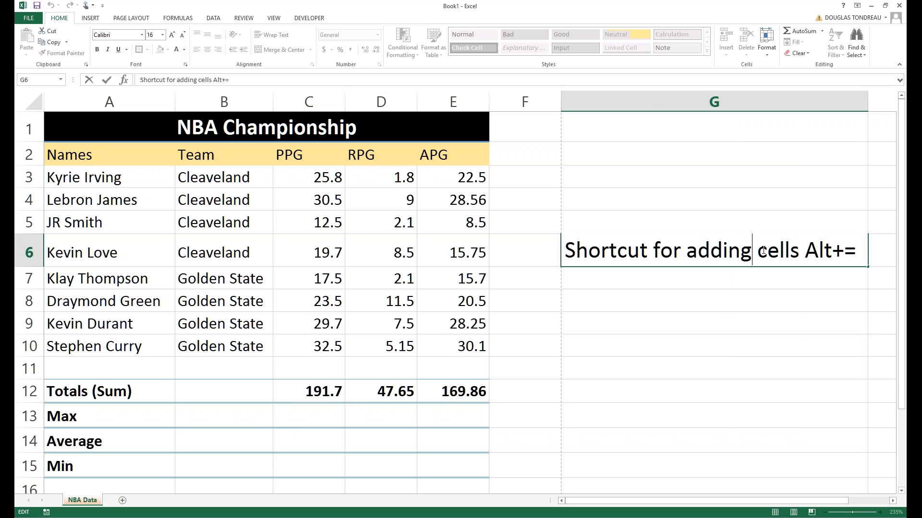
key(alt+Return)
click(705, 385)
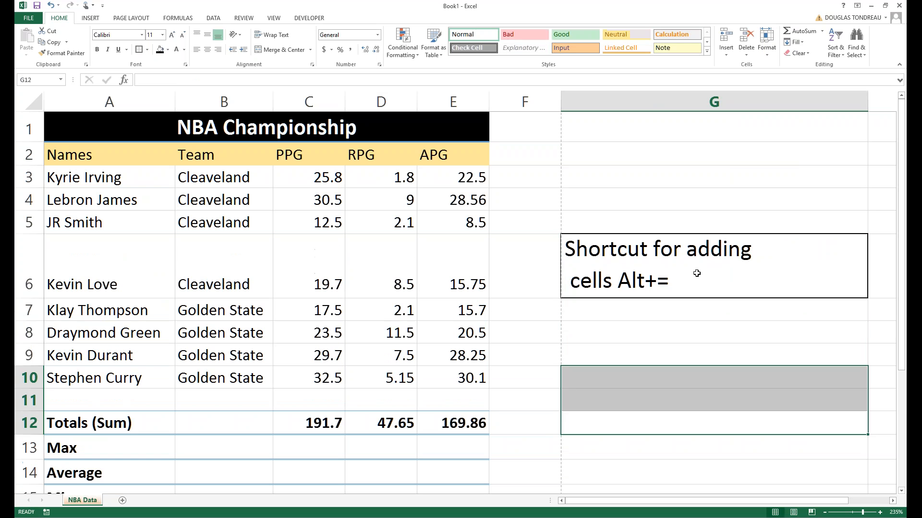
click(695, 274)
drag(867, 102, 780, 102)
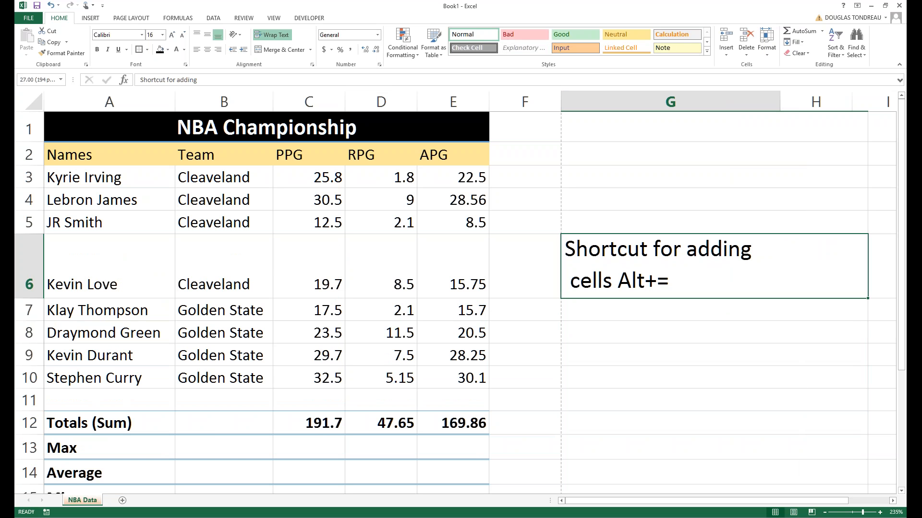
click(759, 119)
click(636, 282)
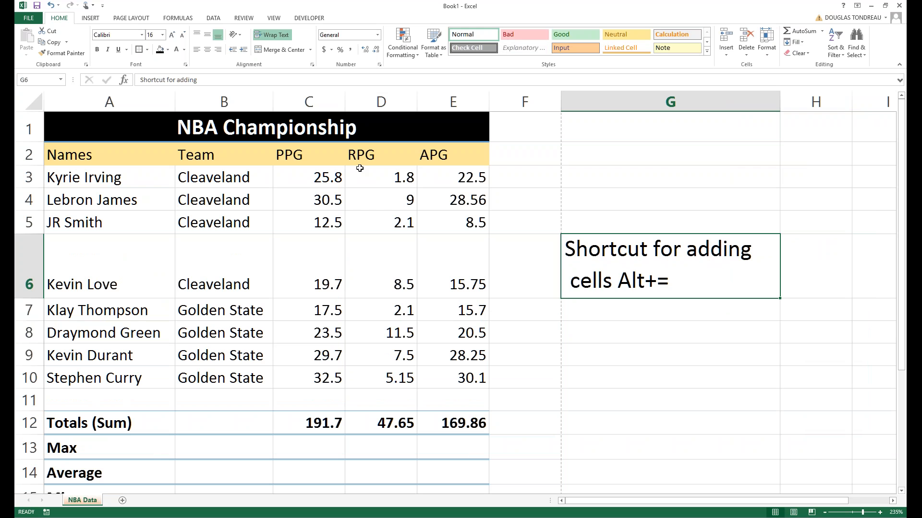
click(207, 49)
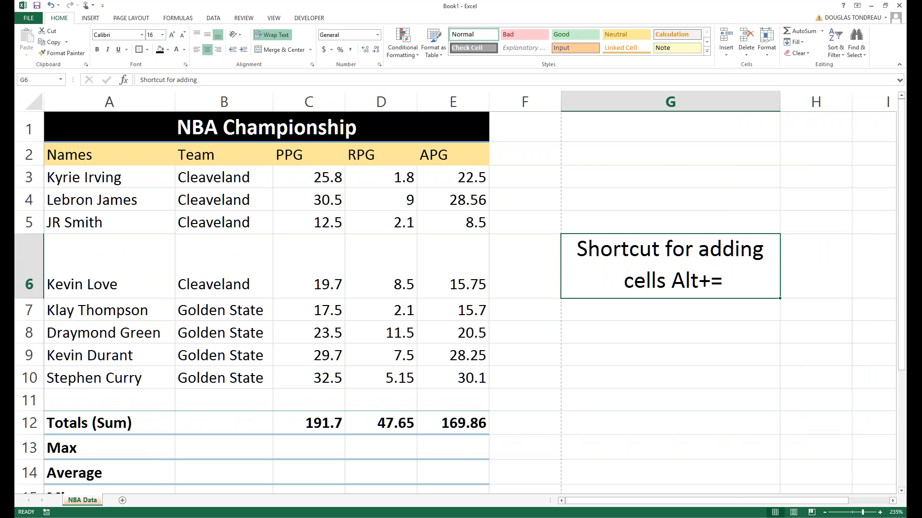
drag(780, 102, 736, 107)
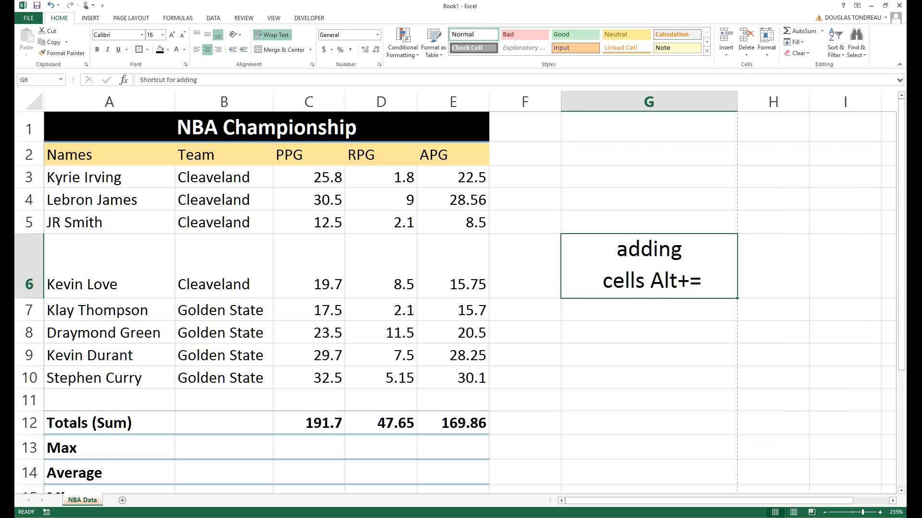
key(ctrl+z)
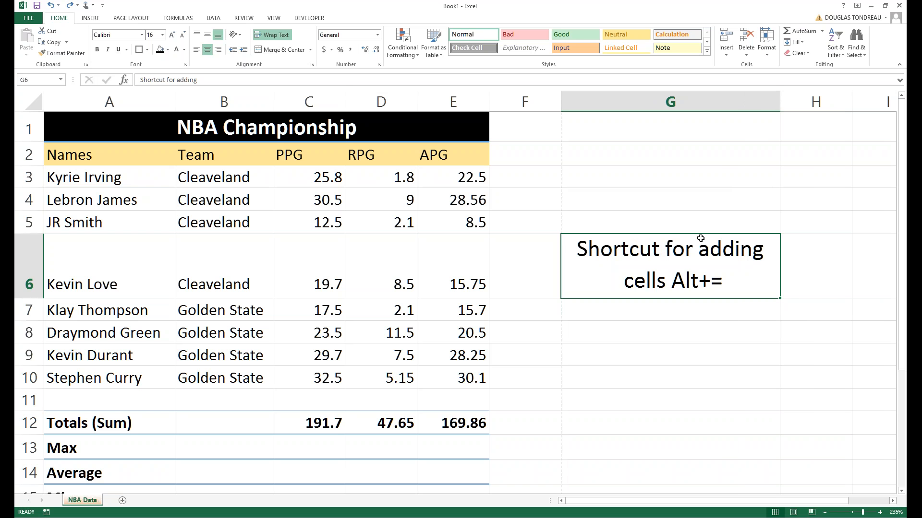
Replace 'adding' with 'Sum' so the note reads 'Shortcut for Sum cells Alt+='.
double_click(764, 250)
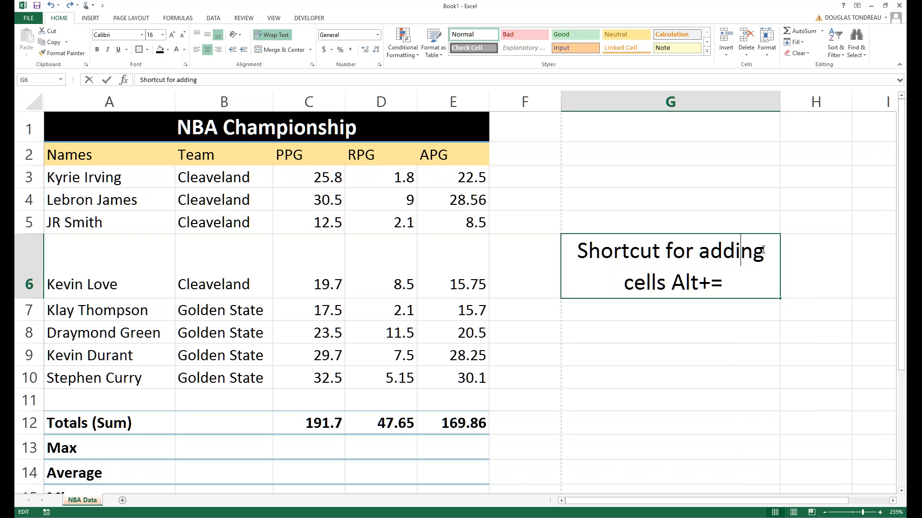
key(BackSpace)
key(BackSpace)
key(BackSpace)
key(BackSpace)
key(BackSpace)
key(BackSpace)
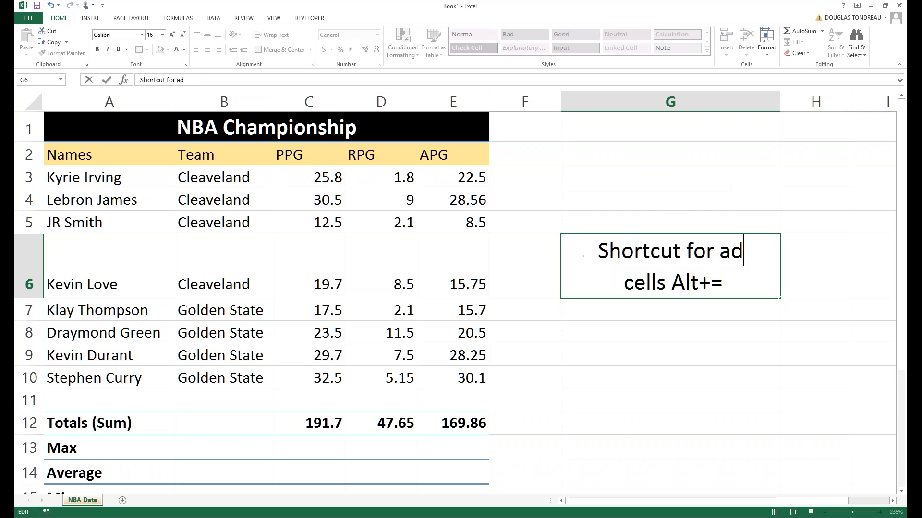
text(sum)
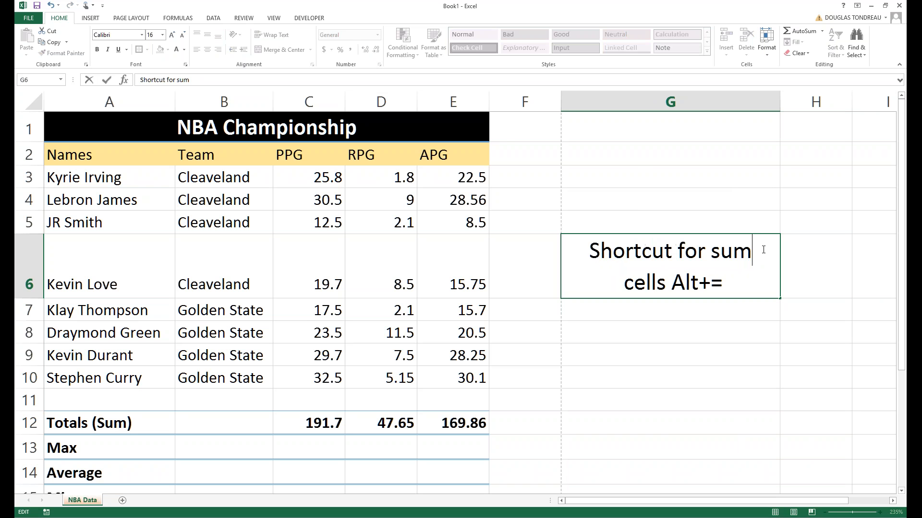
key(BackSpace)
key(BackSpace)
key(BackSpace)
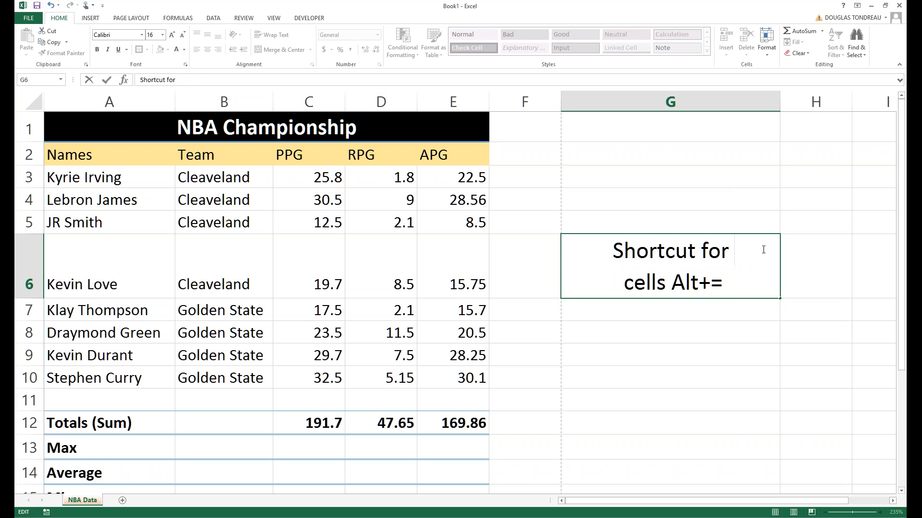
text(Sum)
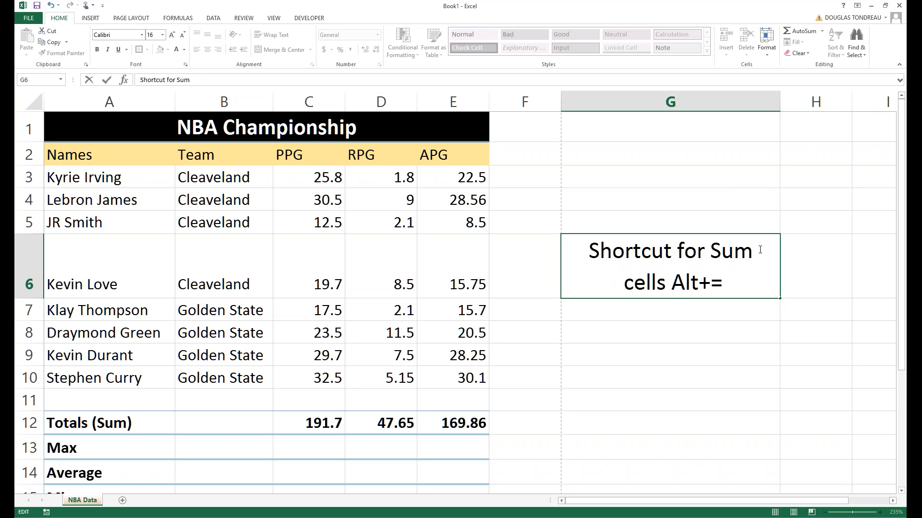
click(693, 305)
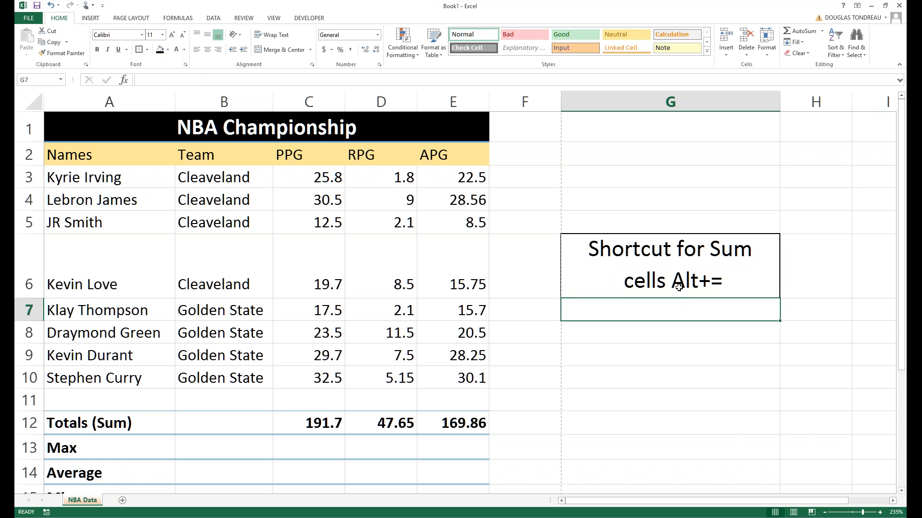
click(607, 282)
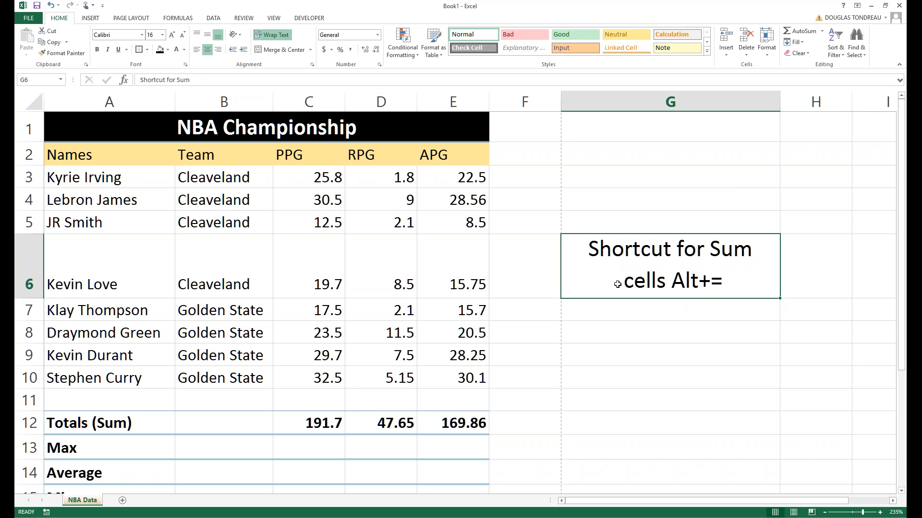
Move the note to G11, shrink it to font size 9, then relocate it to G3.
drag(622, 295, 619, 403)
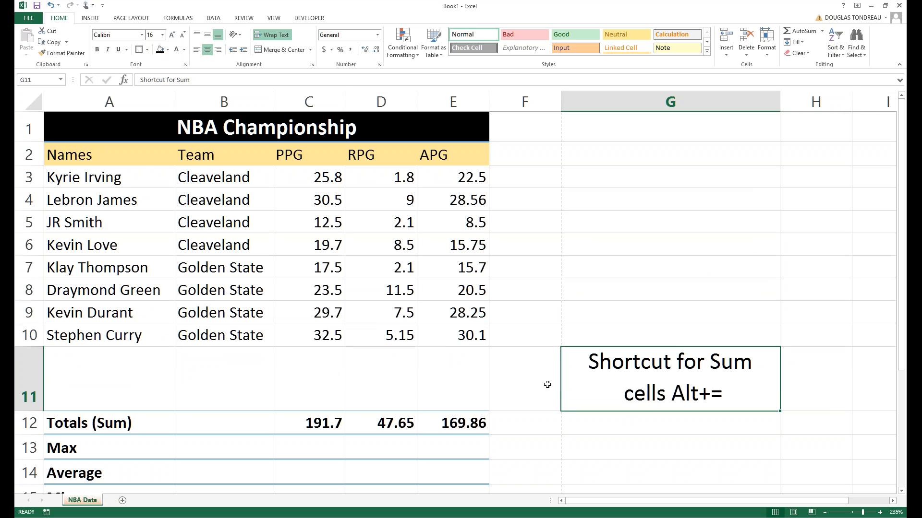
click(162, 34)
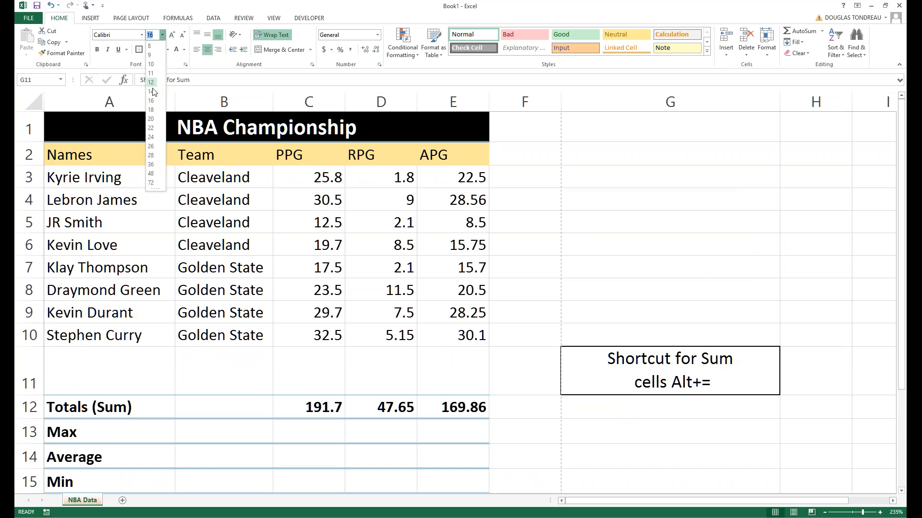
click(154, 55)
drag(629, 348, 627, 180)
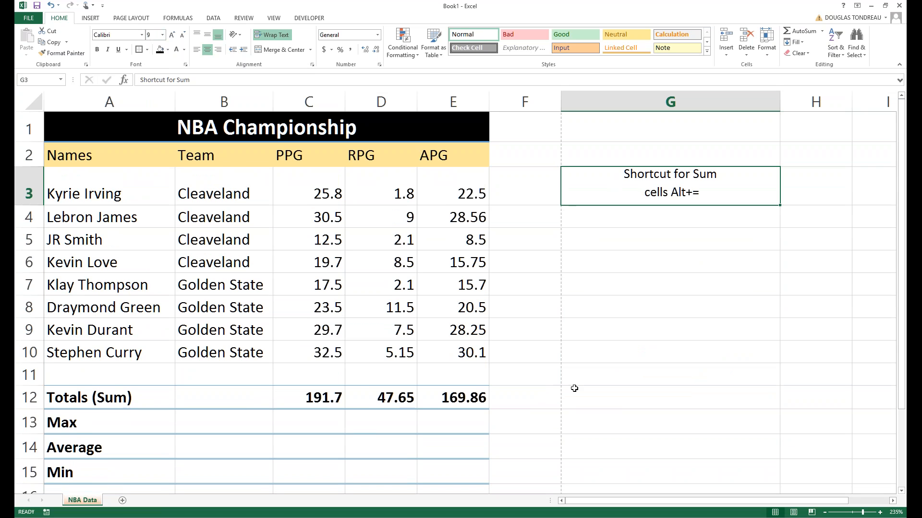
scroll(531, 367, down, 1)
scroll(531, 367, up, 1)
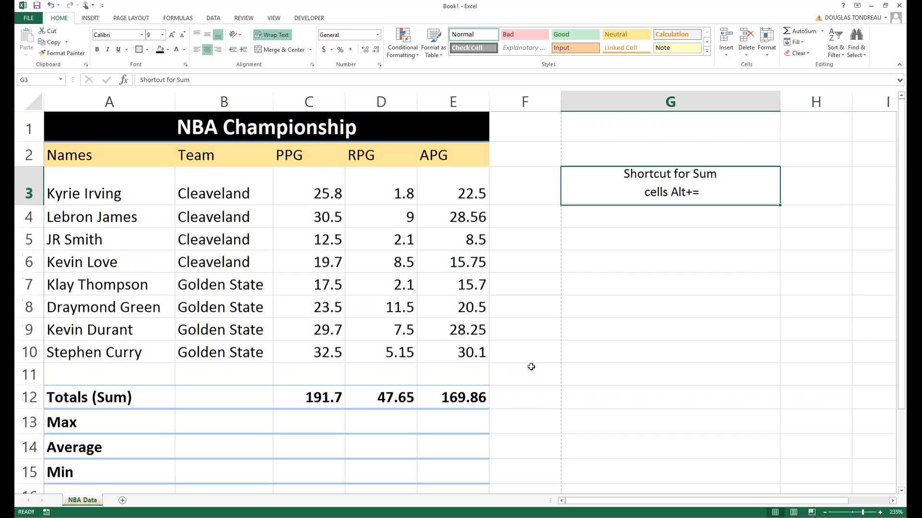
scroll(531, 367, down, 2)
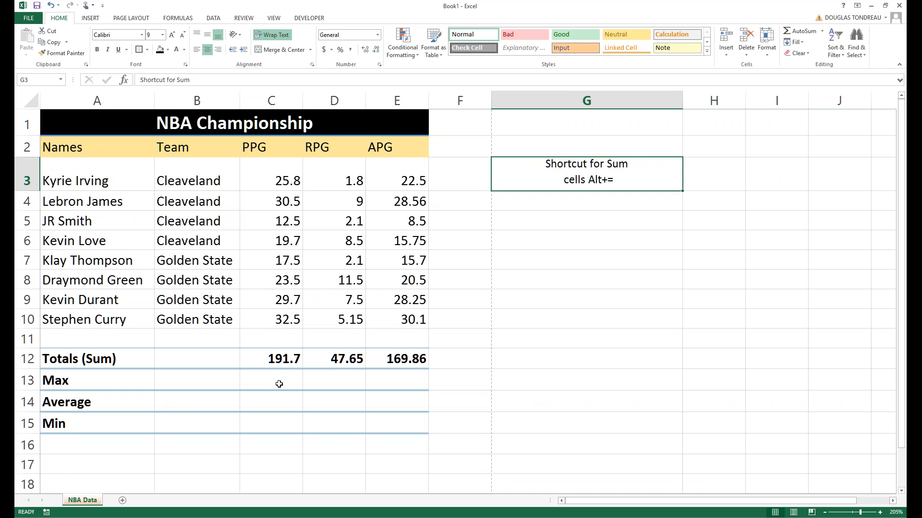
Enter =MAX(C3:C10) in C13 after cancelling a first attempt.
click(254, 377)
text(=)
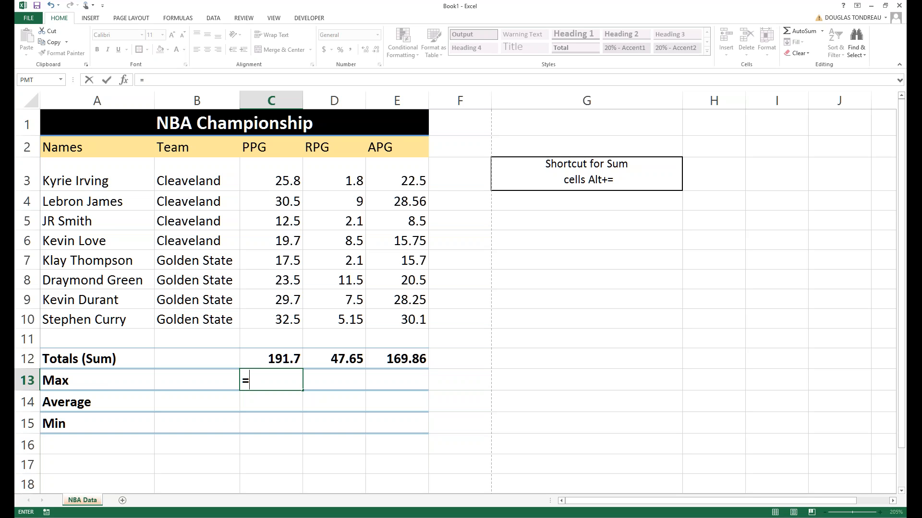
click(165, 79)
key(Escape)
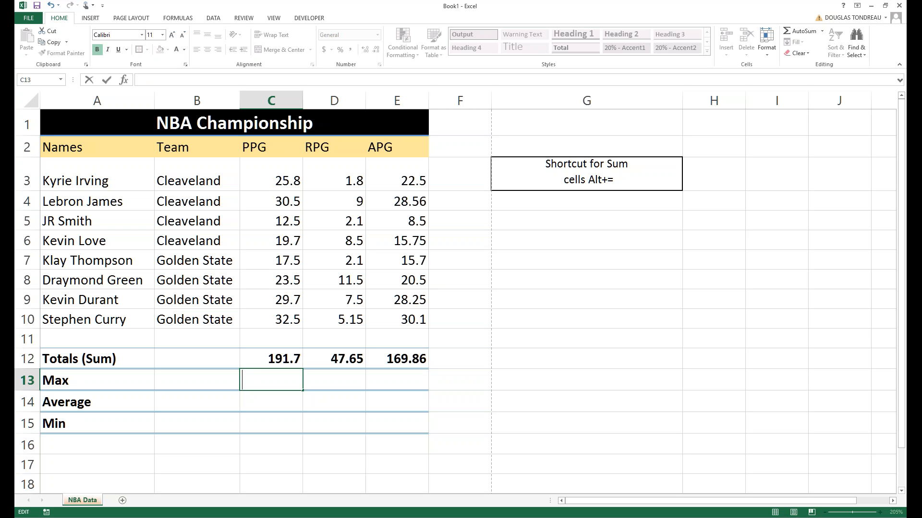
text(=)
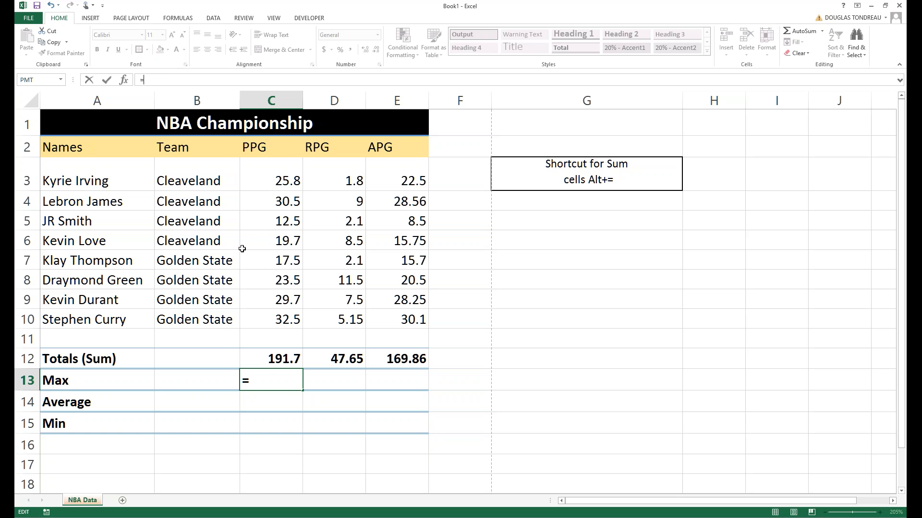
text(max)
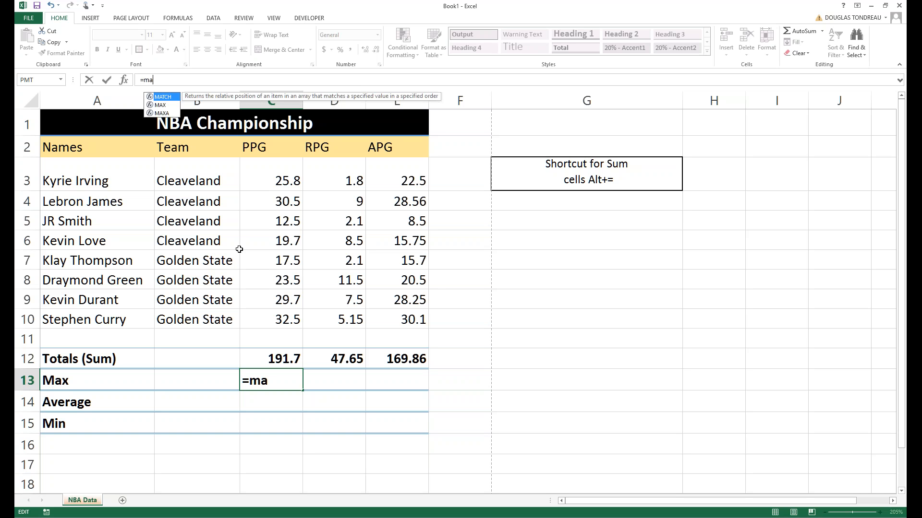
key(Tab)
drag(278, 183, 275, 317)
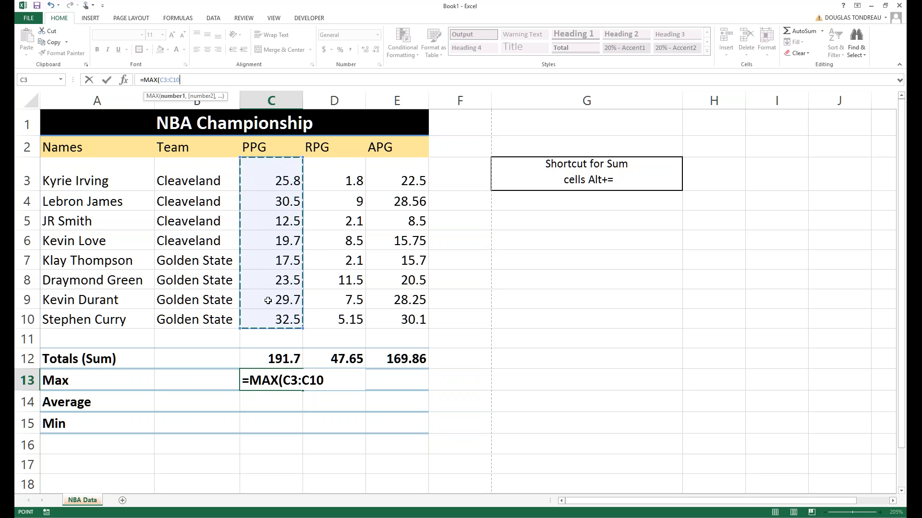
key(Return)
Compare C13's 32.5 result against C10 and inspect its formula.
click(273, 387)
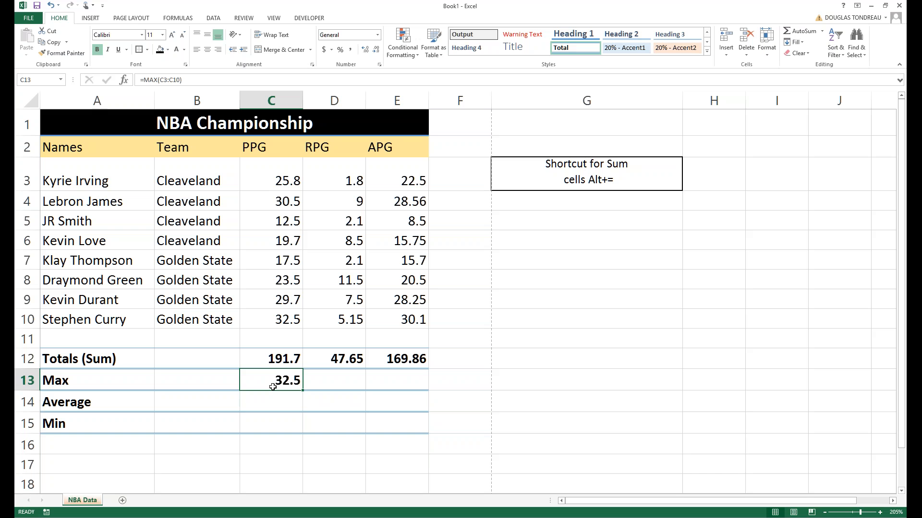
click(276, 319)
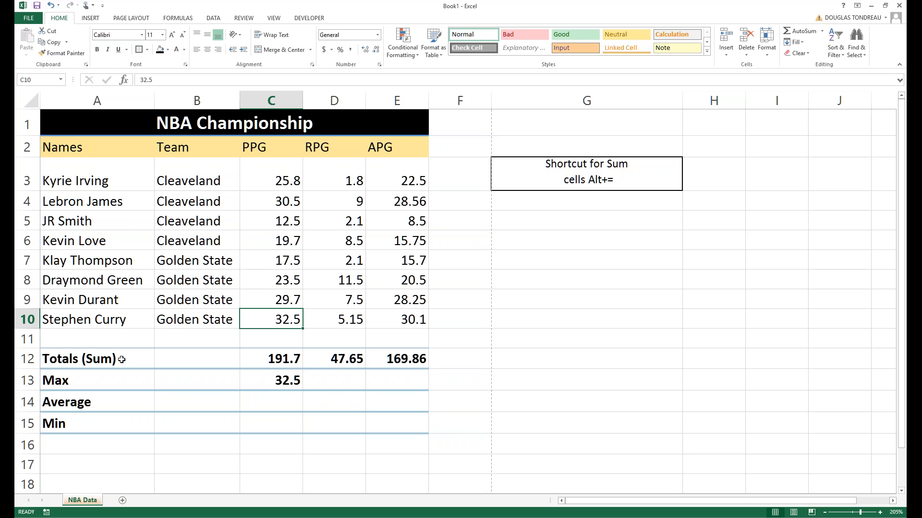
click(272, 375)
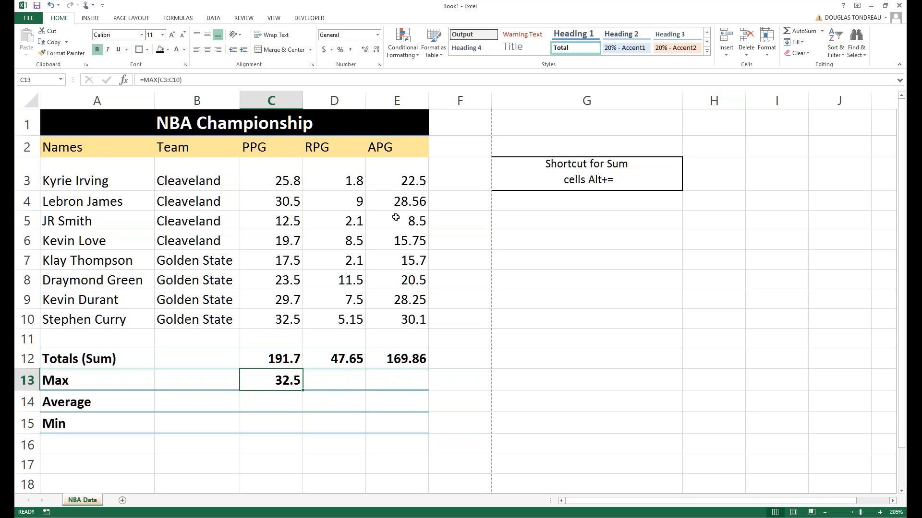
Fill C13's MAX formula across D13:E13 so RPG shows 11.5 and APG 30.1, checking each range.
click(290, 423)
click(296, 383)
drag(303, 390, 422, 387)
click(342, 381)
double_click(339, 382)
click(337, 425)
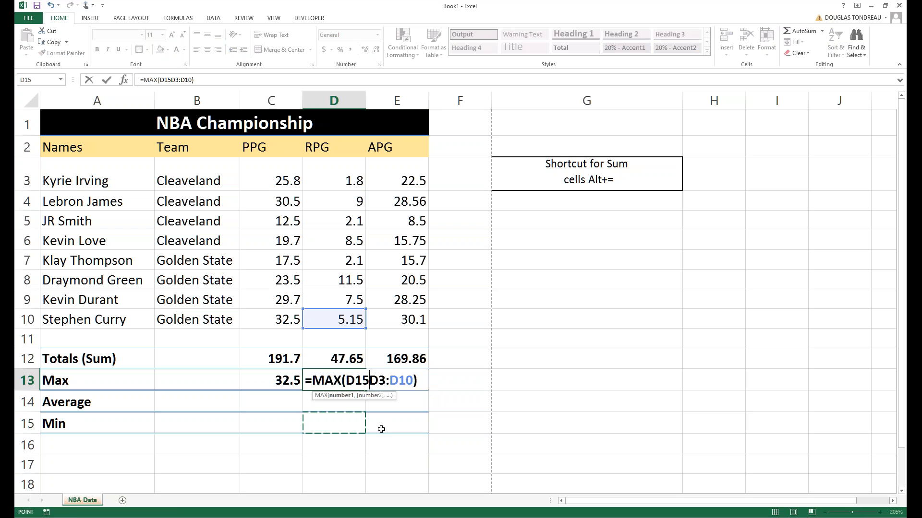
key(Escape)
click(384, 380)
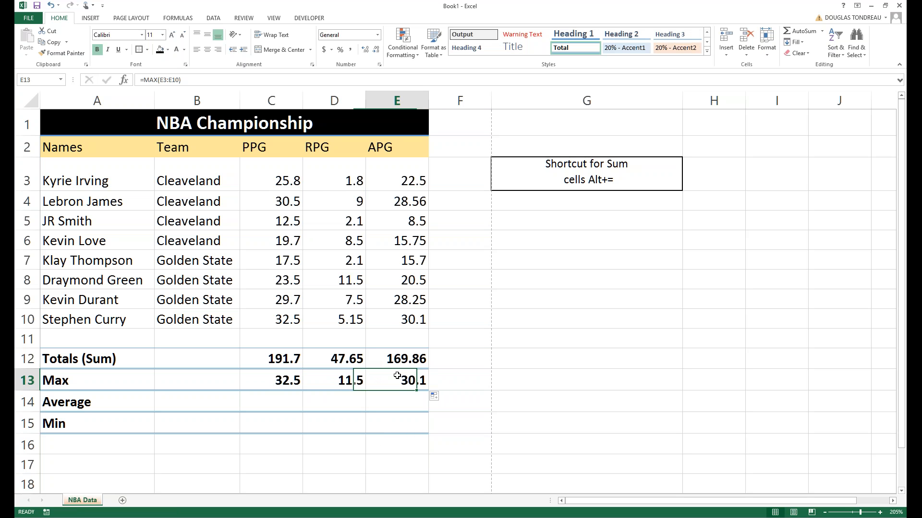
double_click(387, 381)
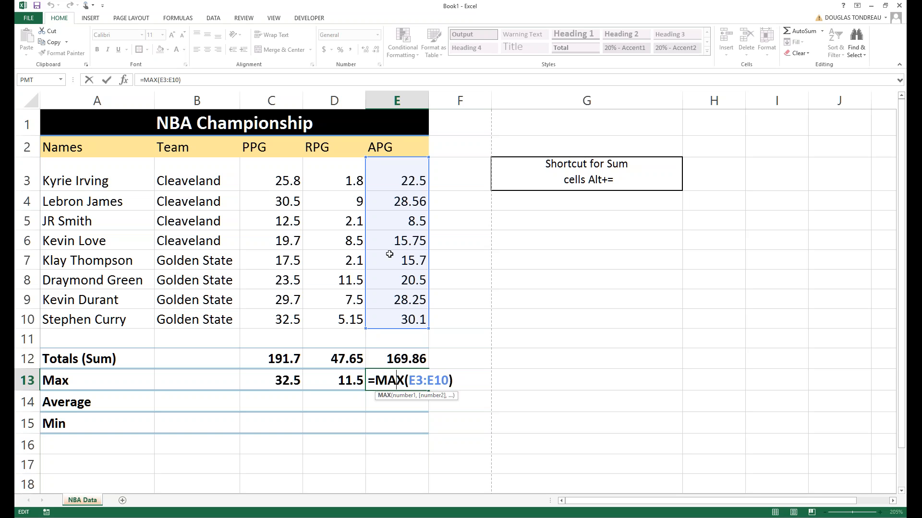
click(295, 460)
click(267, 394)
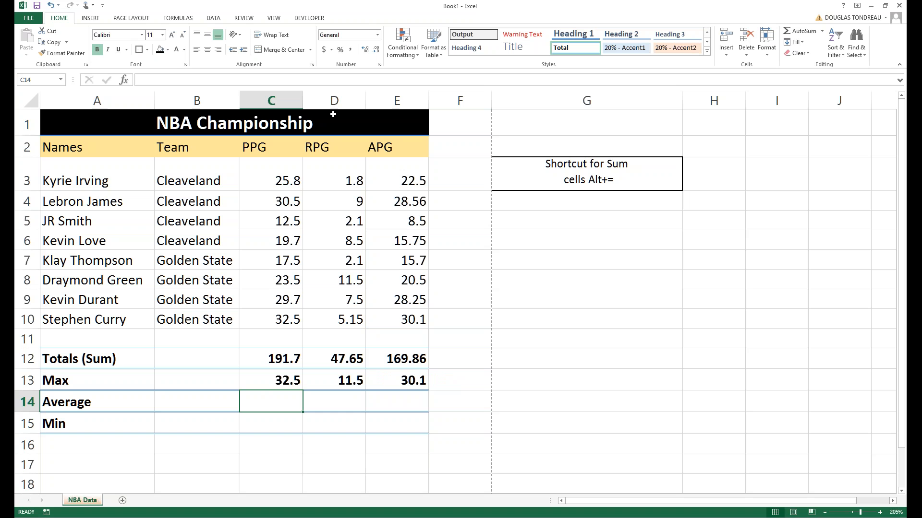
Enter =AVERAGE(C3:C10) in C14 and fill it to E14, giving 23.9625, 5.95625 and 21.2325.
click(179, 78)
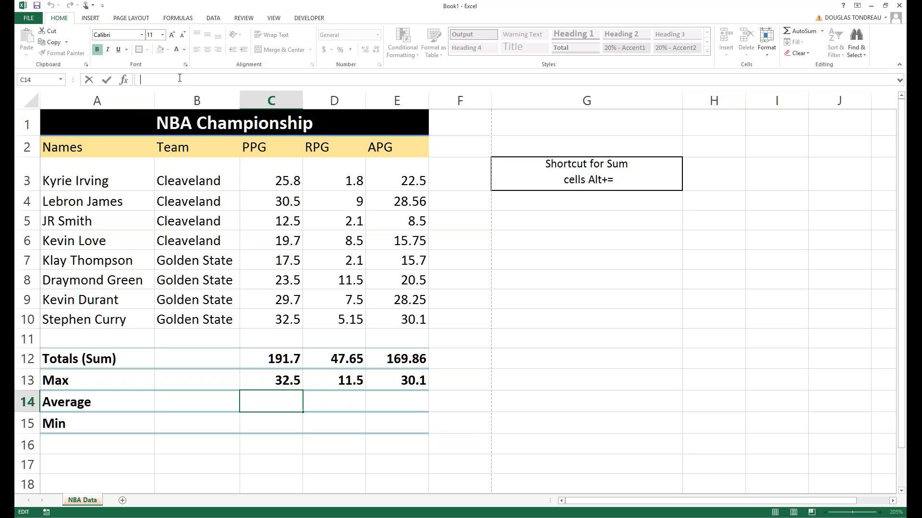
text(=avera)
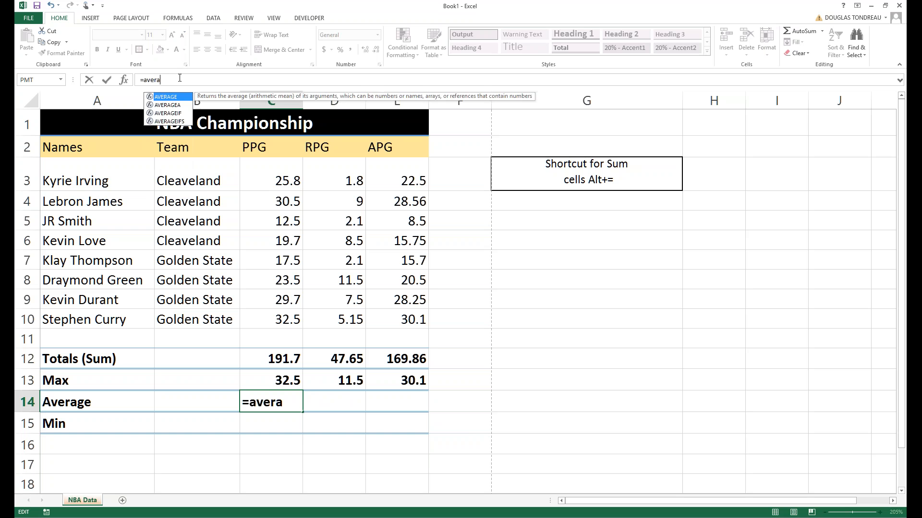
key(Tab)
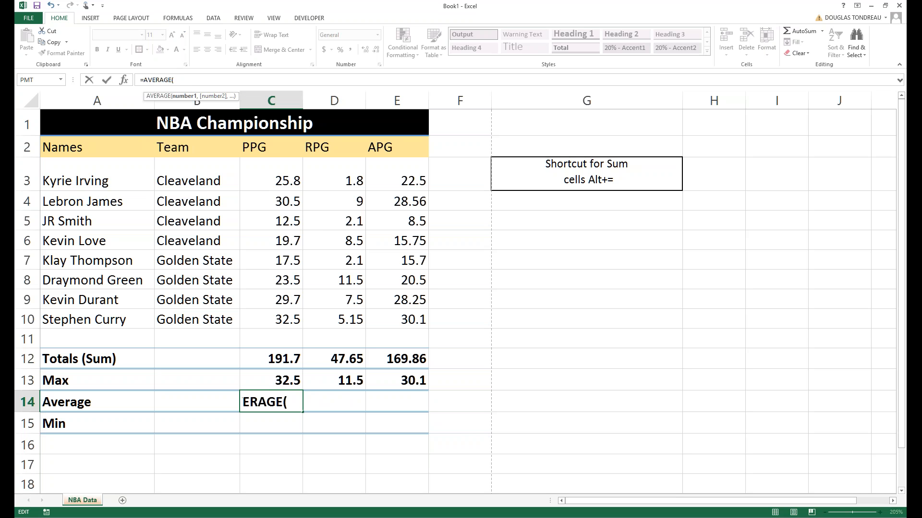
drag(272, 181, 279, 318)
key(Return)
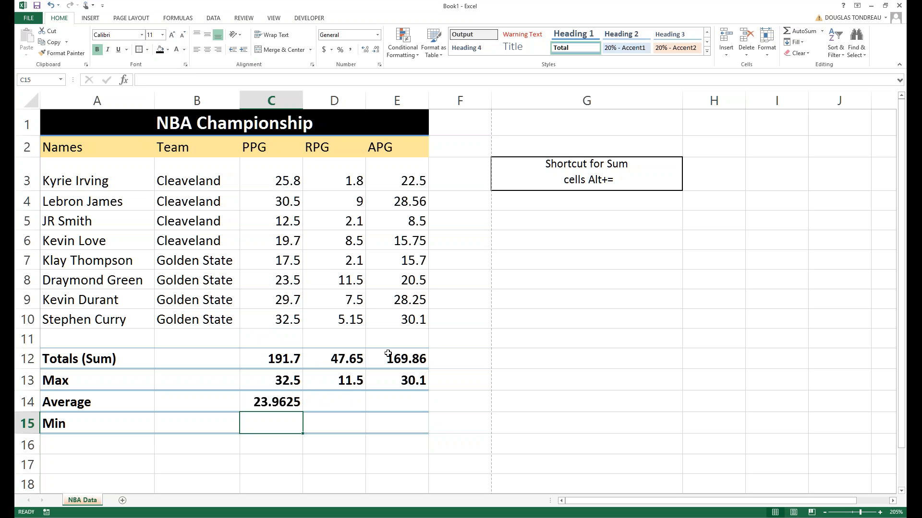
click(273, 402)
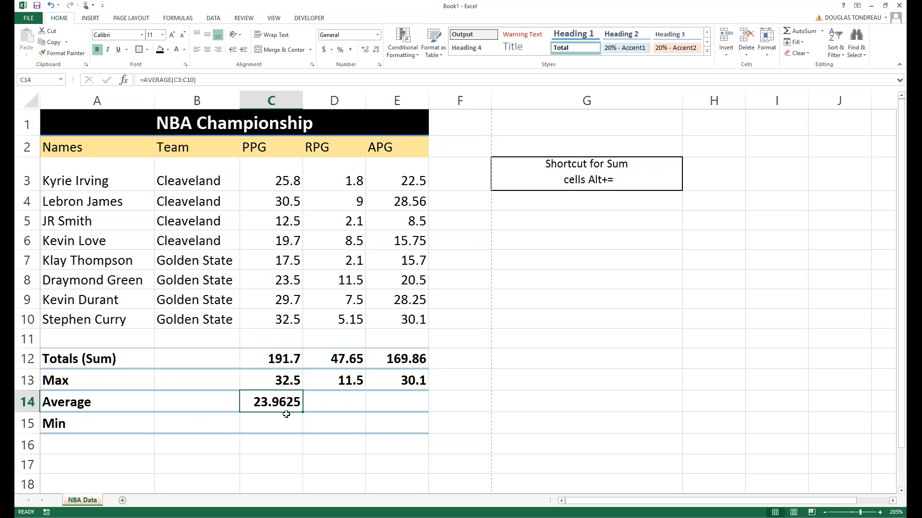
drag(302, 414, 422, 412)
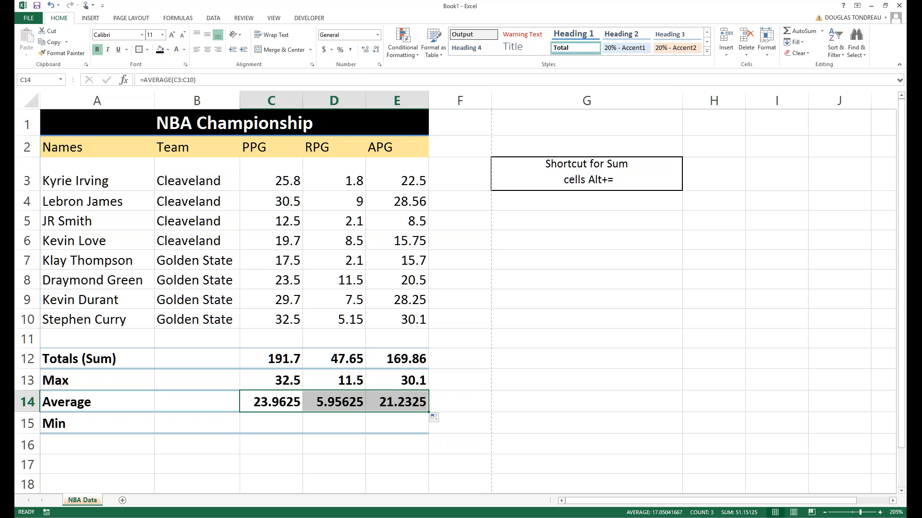
Display the Average row with two decimals: 23.96, 5.96 and 21.23.
click(376, 49)
click(376, 49)
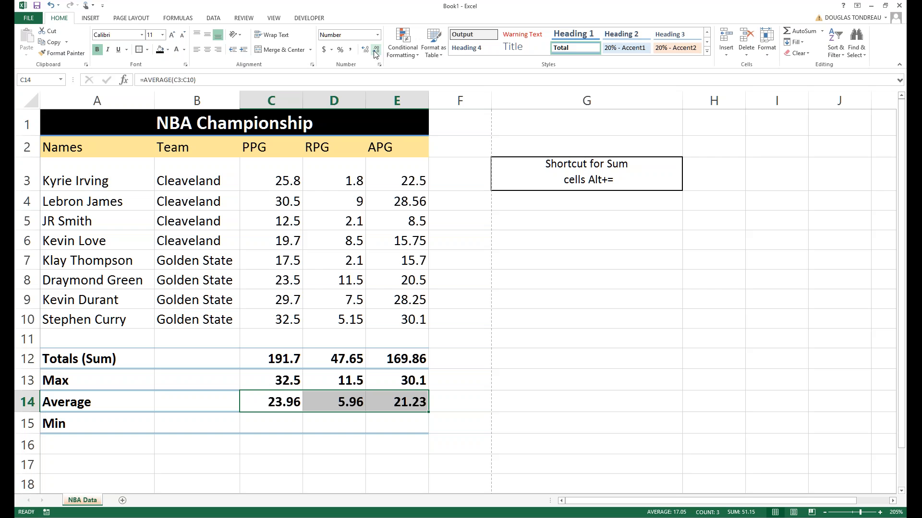
click(376, 51)
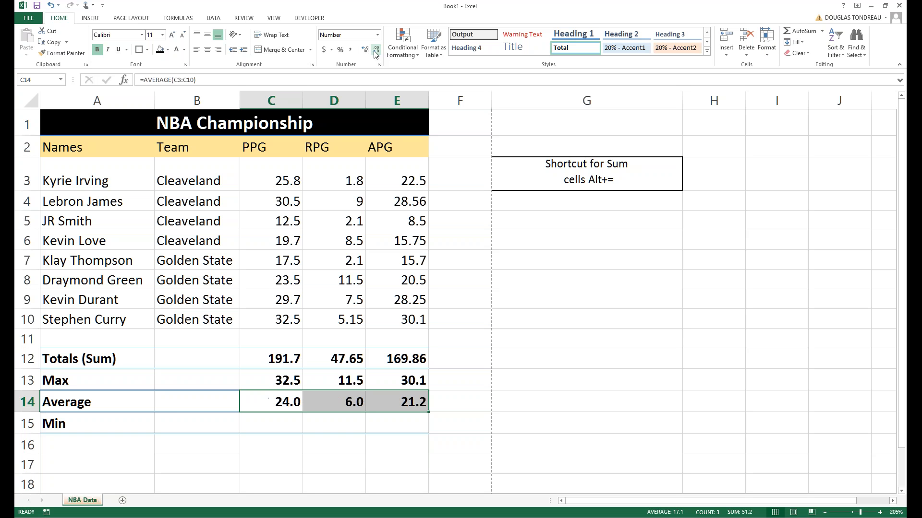
click(364, 51)
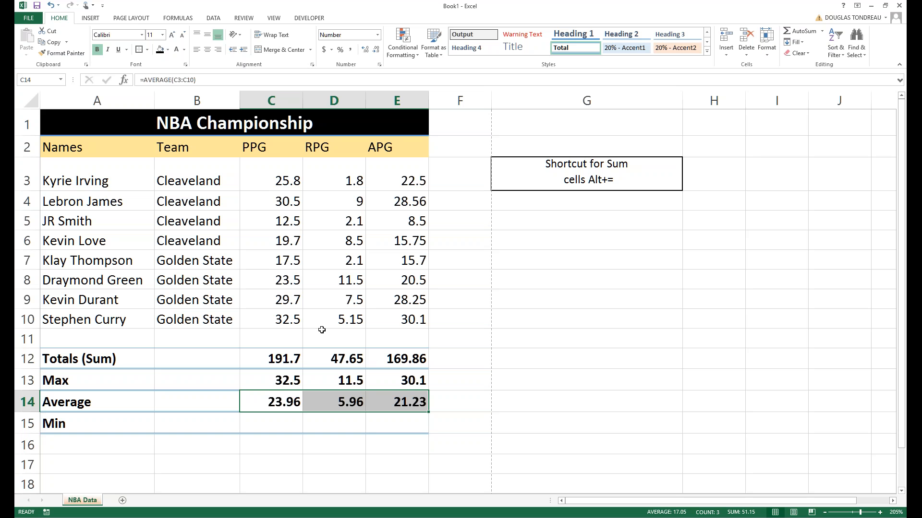
click(375, 50)
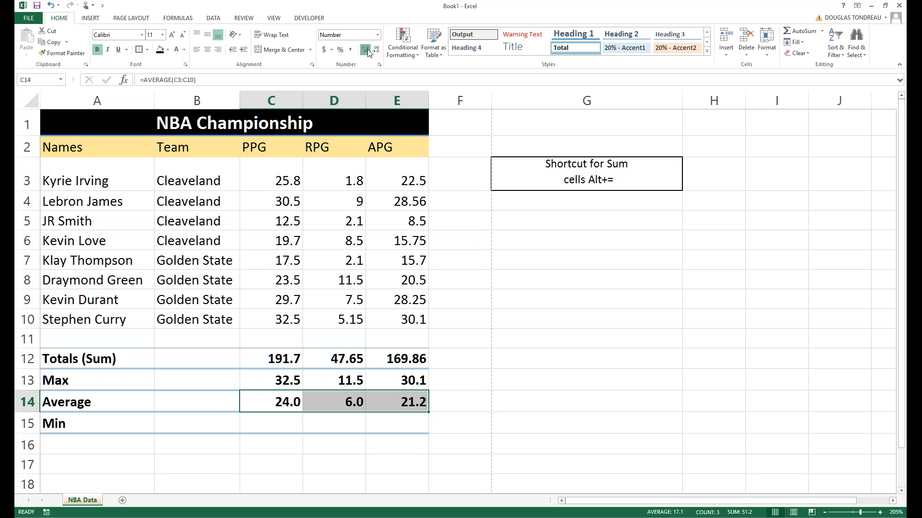
click(368, 50)
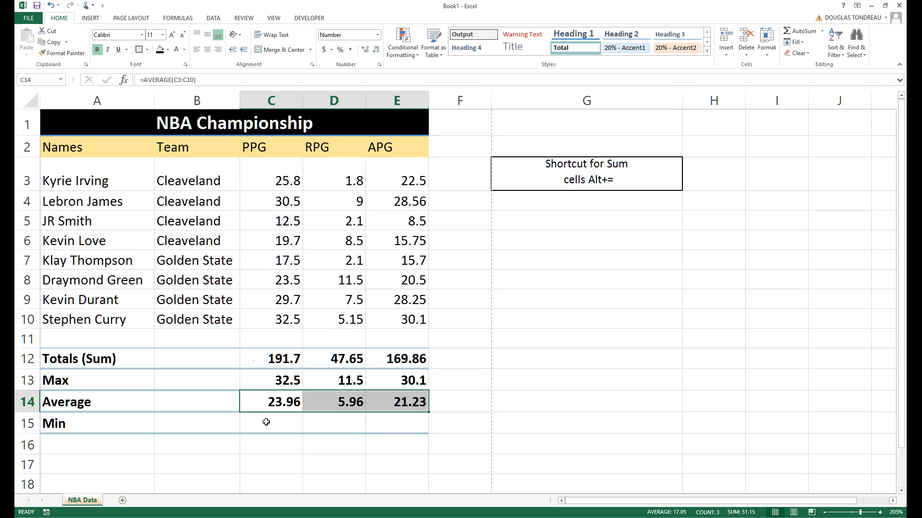
click(261, 465)
Check the PPG average formula, then start editing the Min cell C15.
click(273, 411)
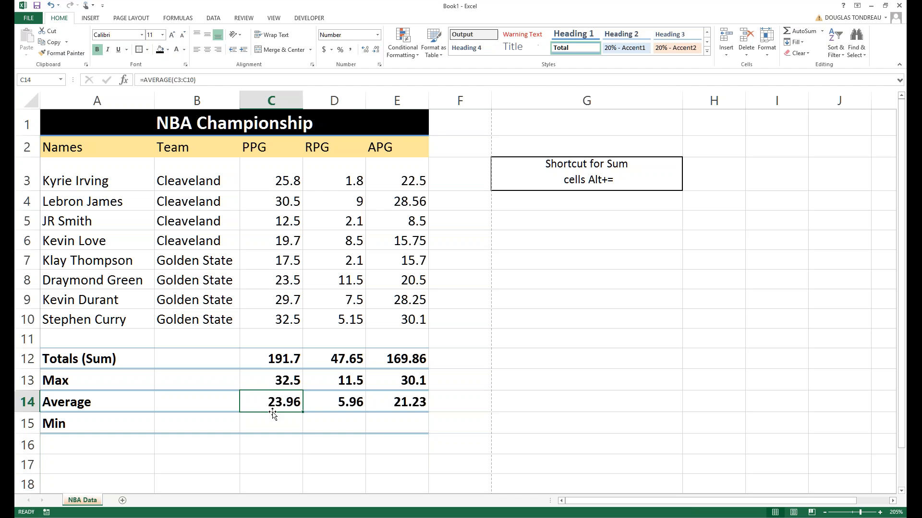
click(271, 419)
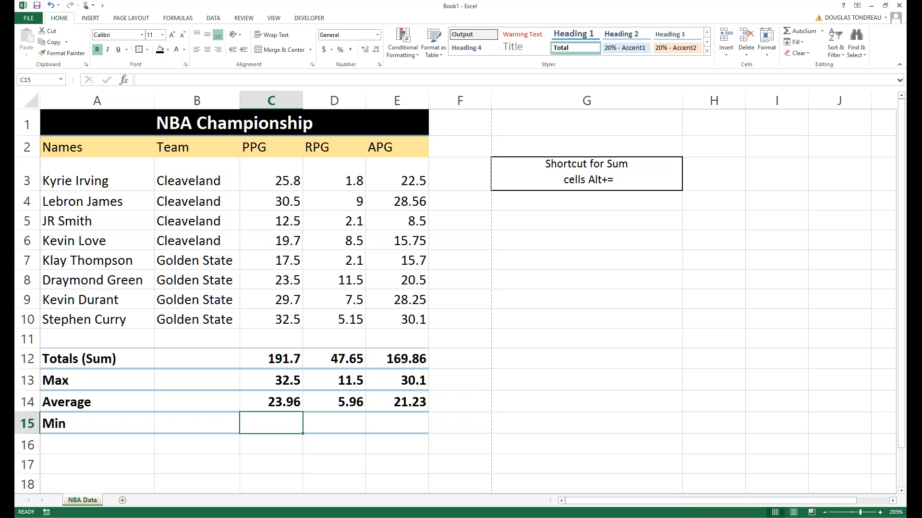
click(287, 406)
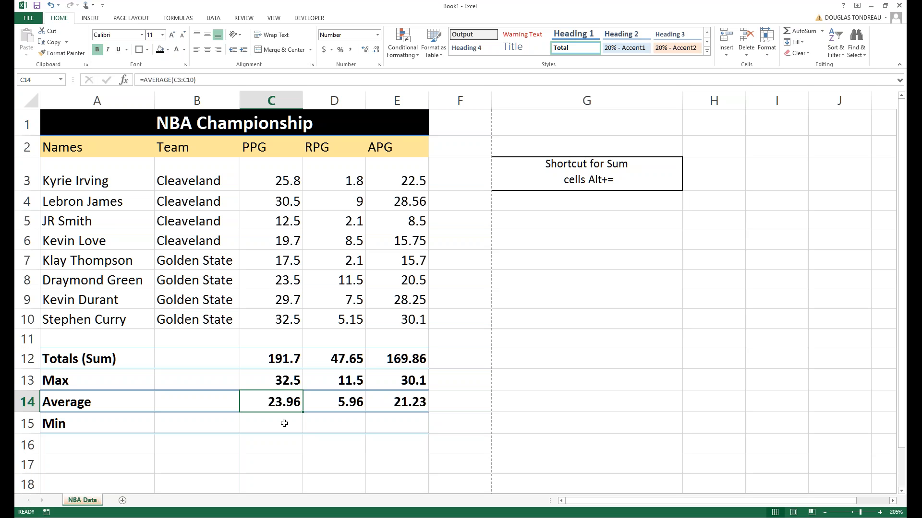
click(284, 424)
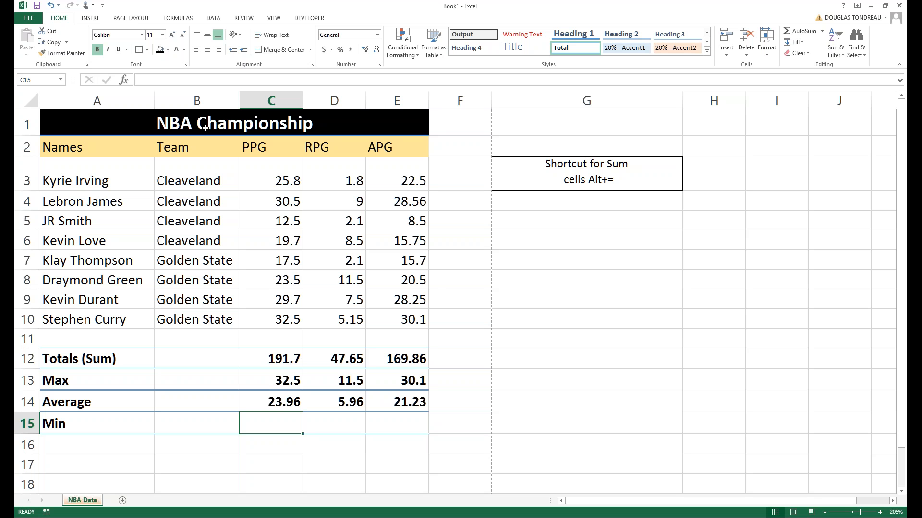
key(F2)
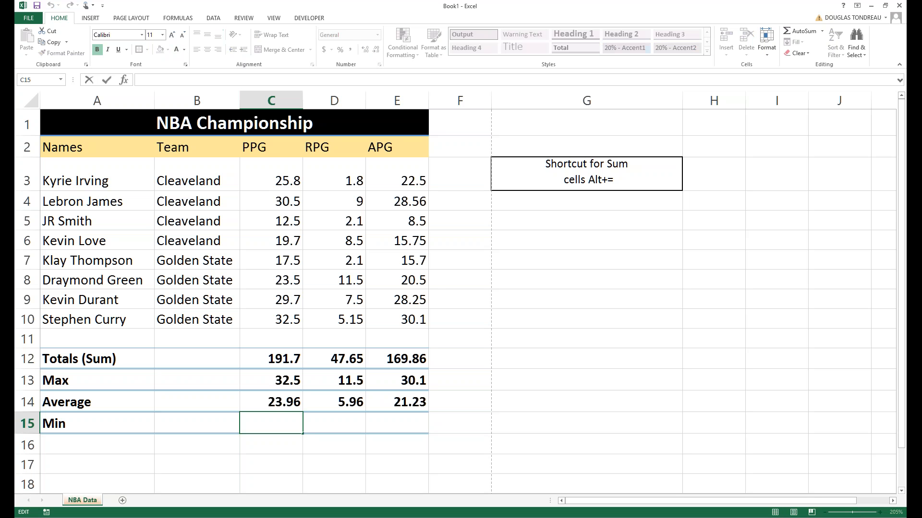
Enter =MIN(C3:C10) in C15 and fill it across to E15.
text(=mi)
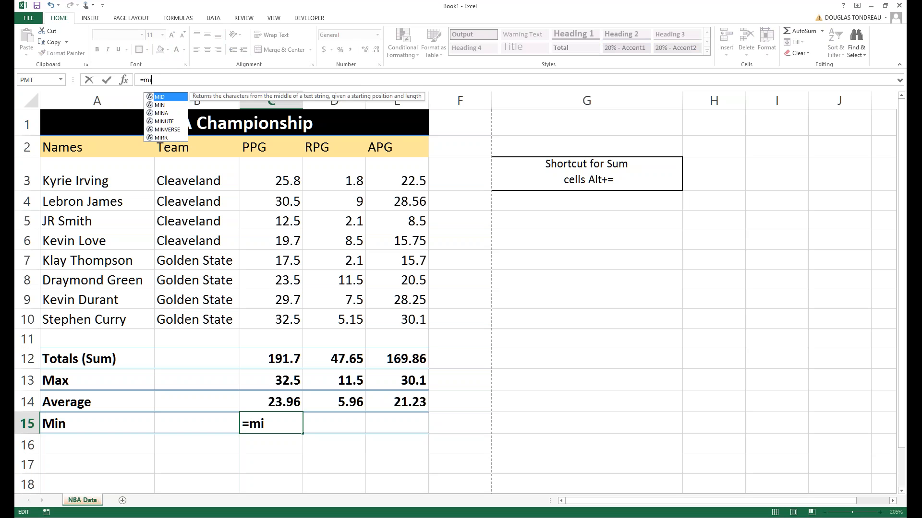
key(Tab)
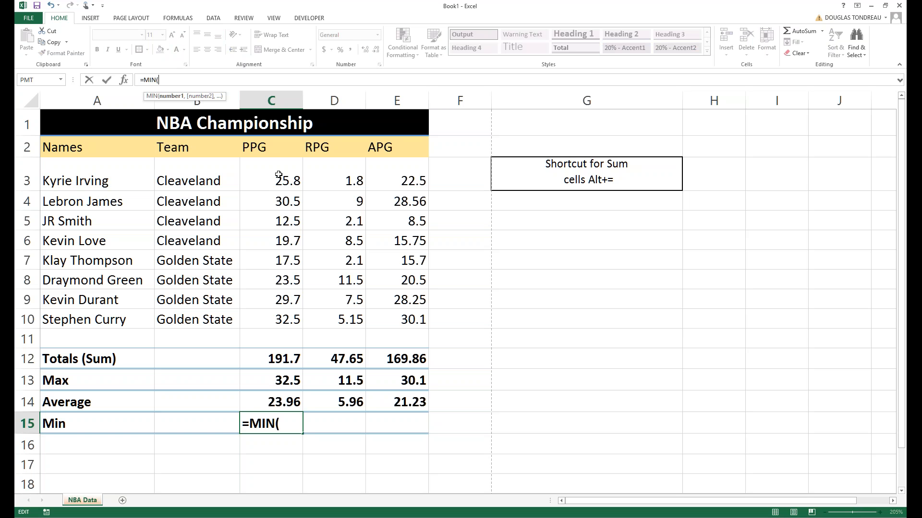
drag(278, 177, 277, 313)
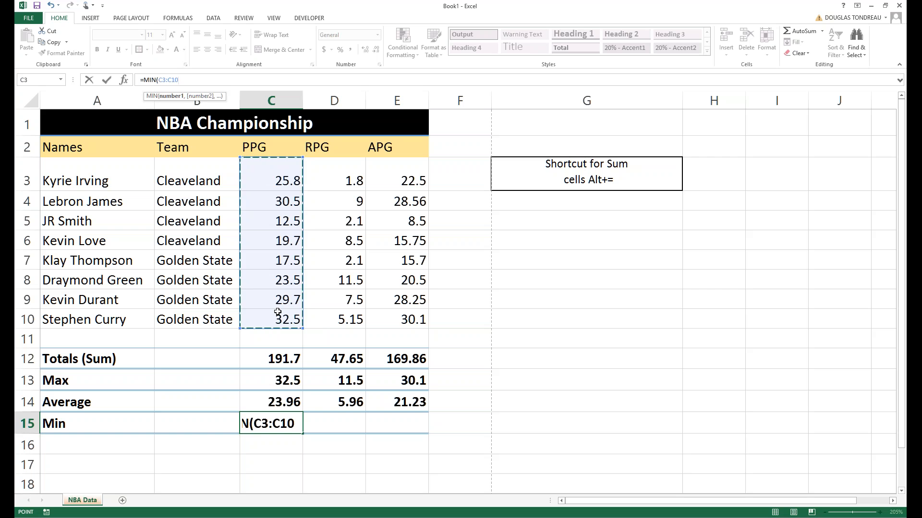
key(Return)
key(Up)
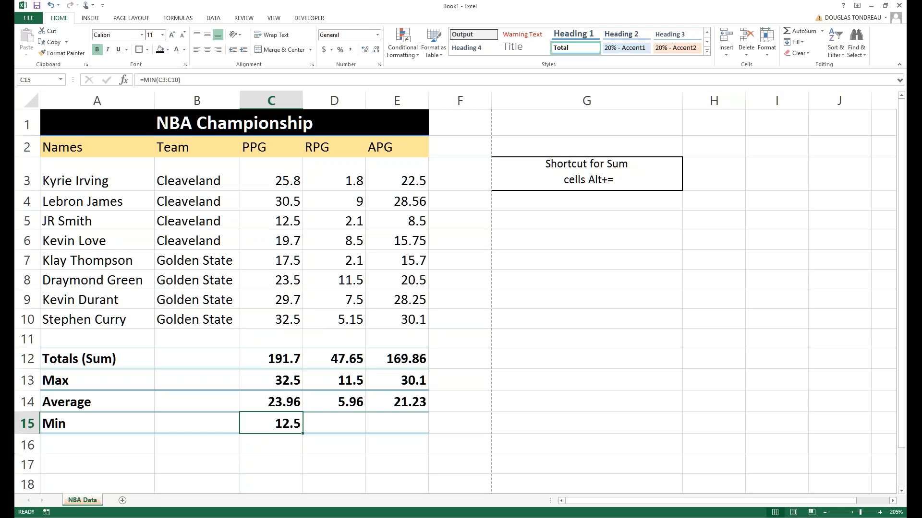
drag(303, 434, 425, 435)
Verify the minima 12.5, 1.8 and 8.5 against the lowest player values in each column.
click(267, 423)
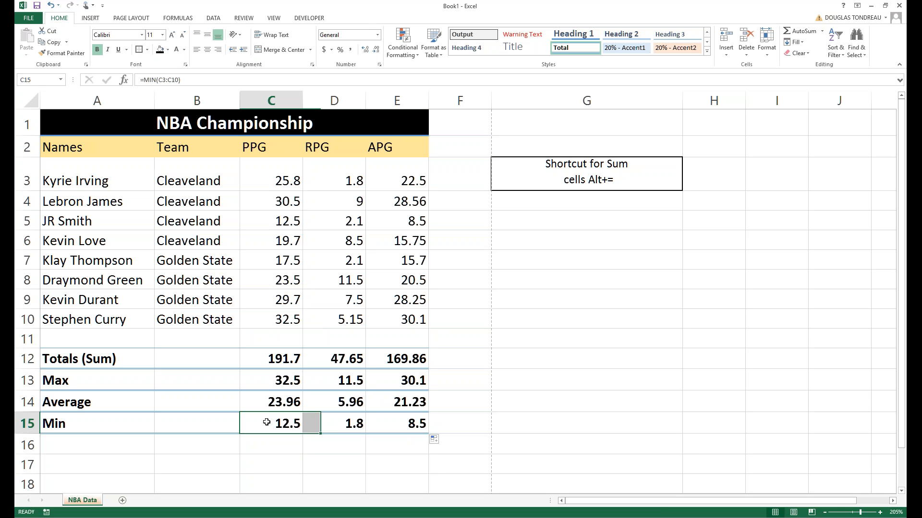
click(342, 426)
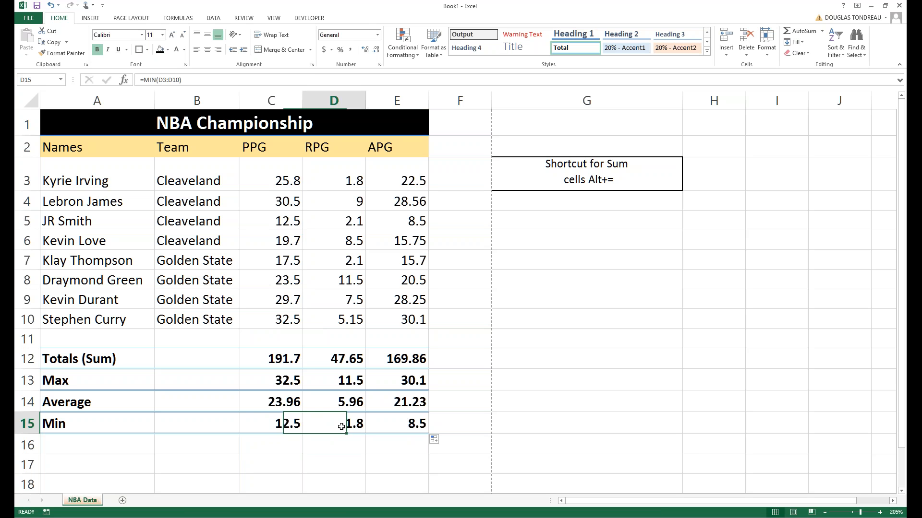
click(411, 425)
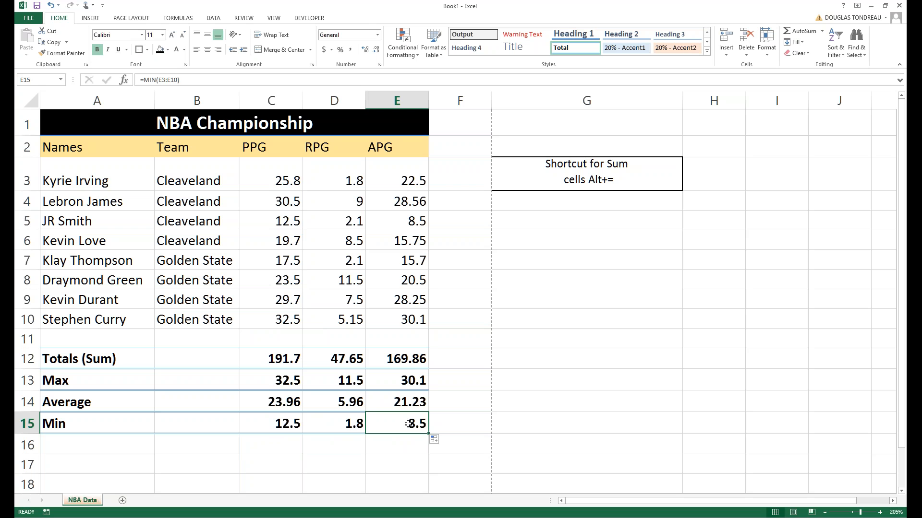
click(278, 421)
click(253, 233)
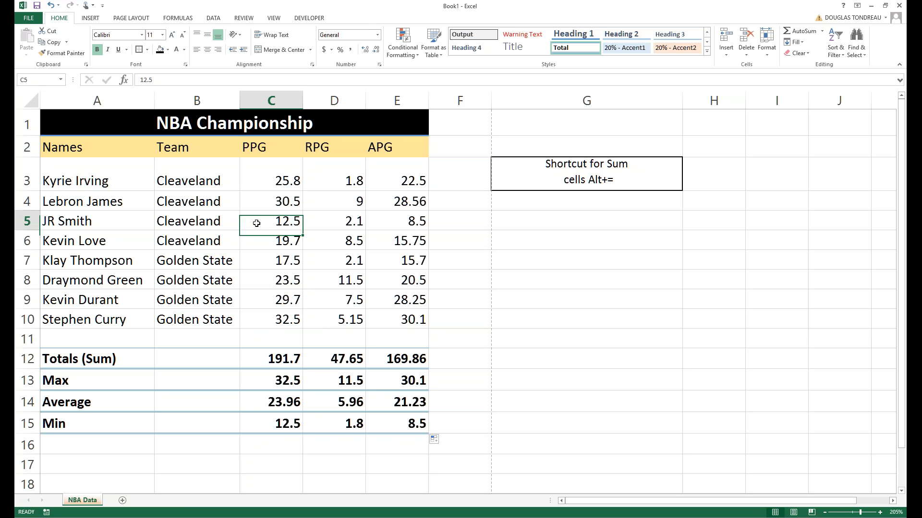
click(348, 427)
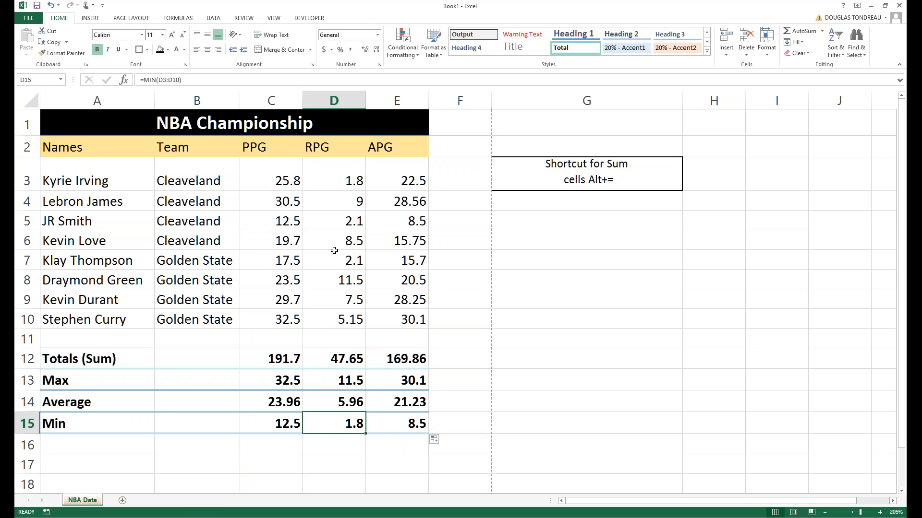
click(341, 180)
click(409, 419)
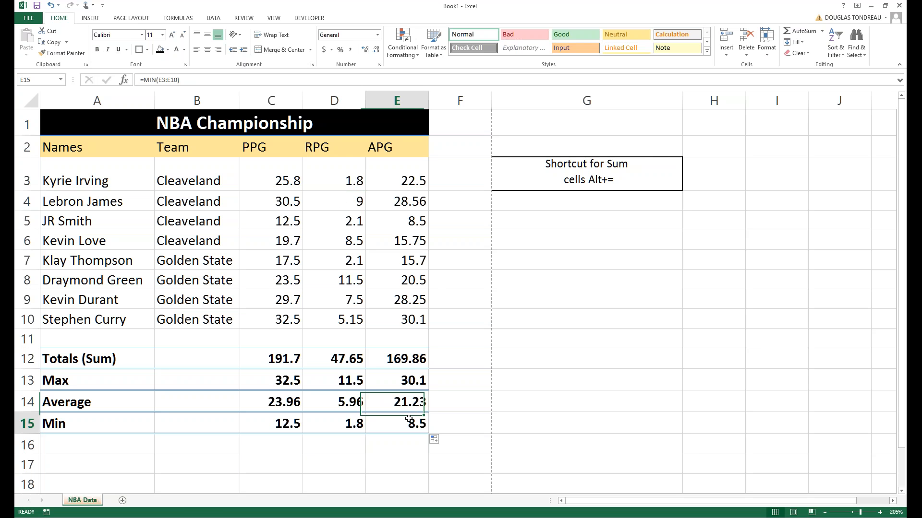
click(389, 220)
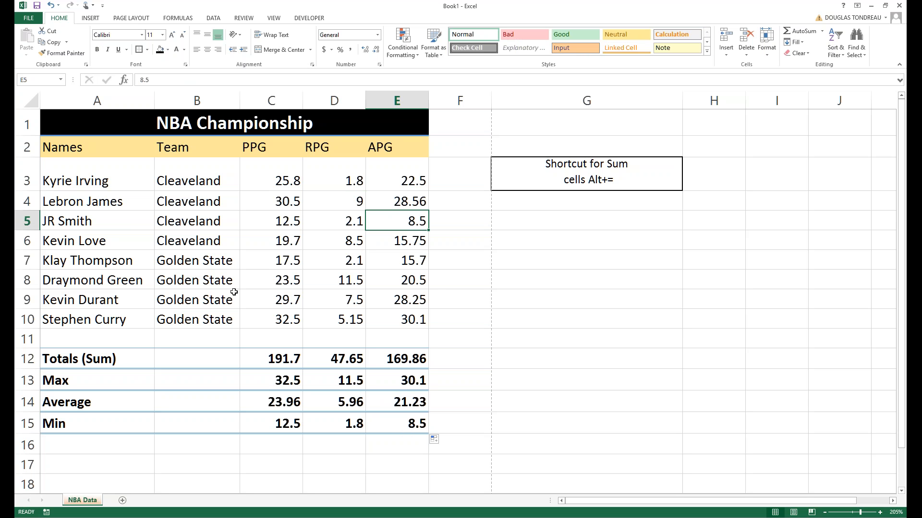
click(215, 232)
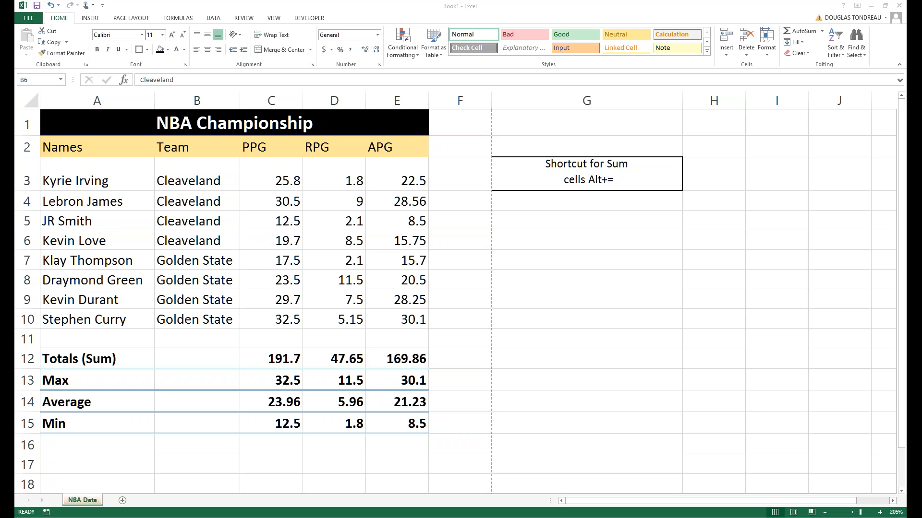
Check the AVERAGE formula behind the PPG average in C14.
click(276, 401)
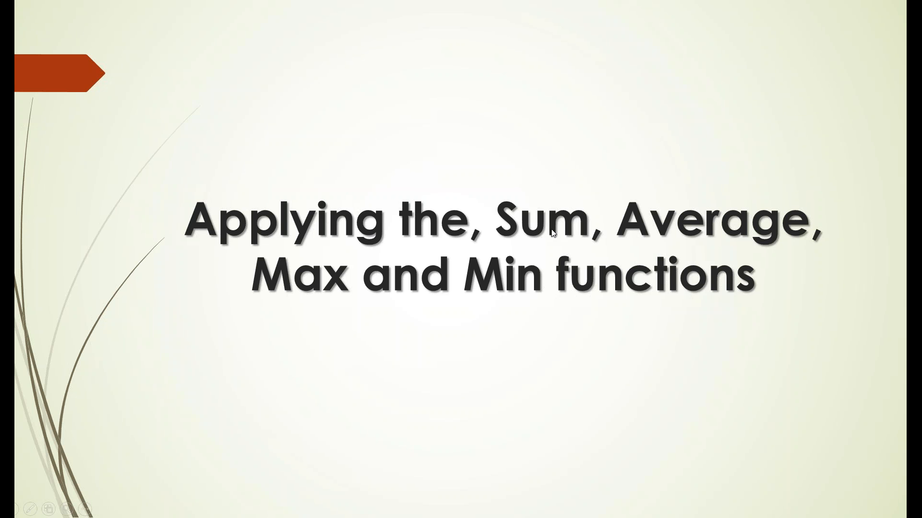
Alt+Tab from the PowerPoint slideshow back to the Excel NBA Data workbook.
key(alt+Tab)
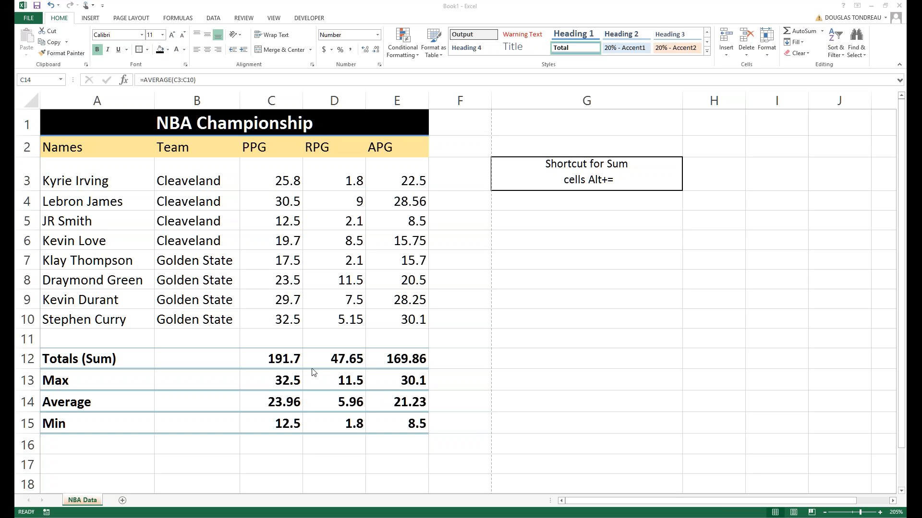
key(F2)
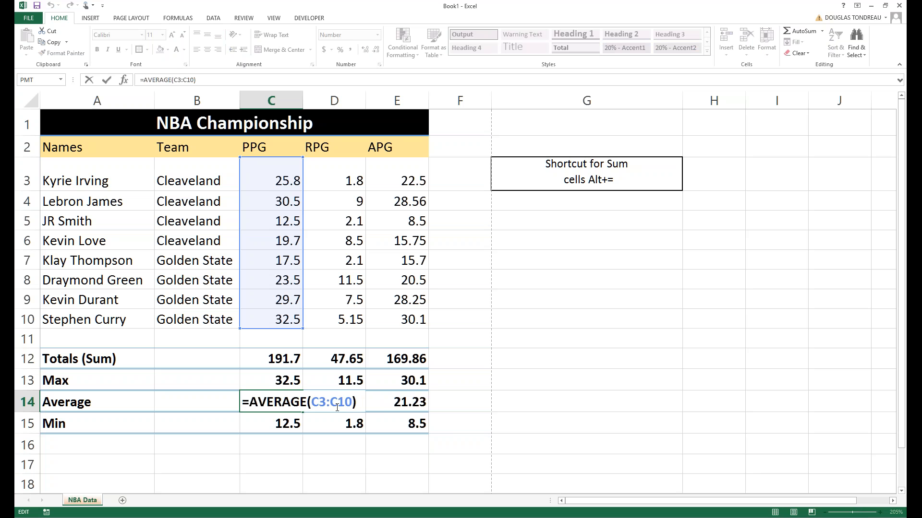
click(327, 366)
click(451, 398)
key(ctrl+Return)
click(322, 364)
key(alt+equal)
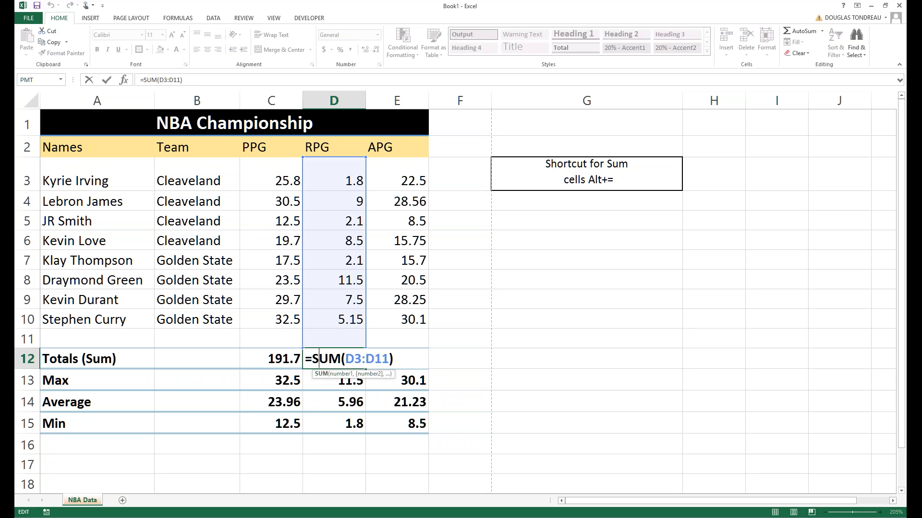
click(332, 462)
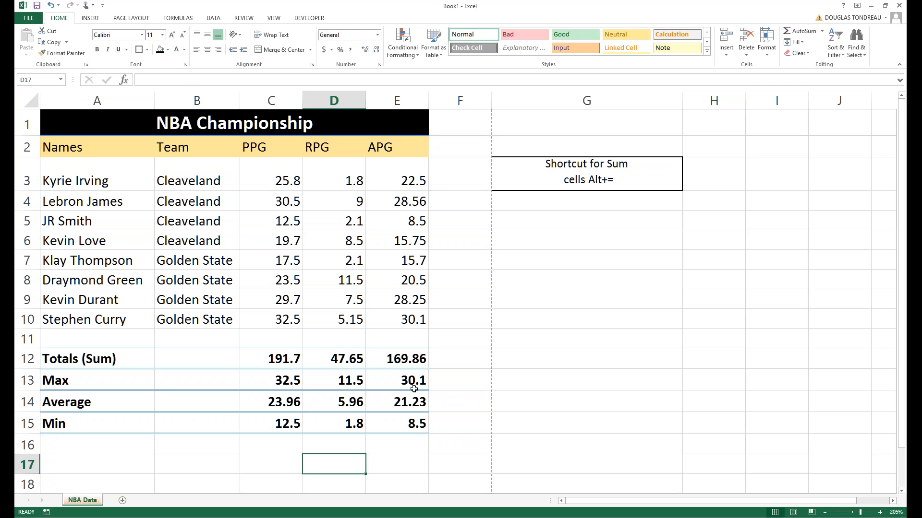
click(408, 359)
key(alt+equal)
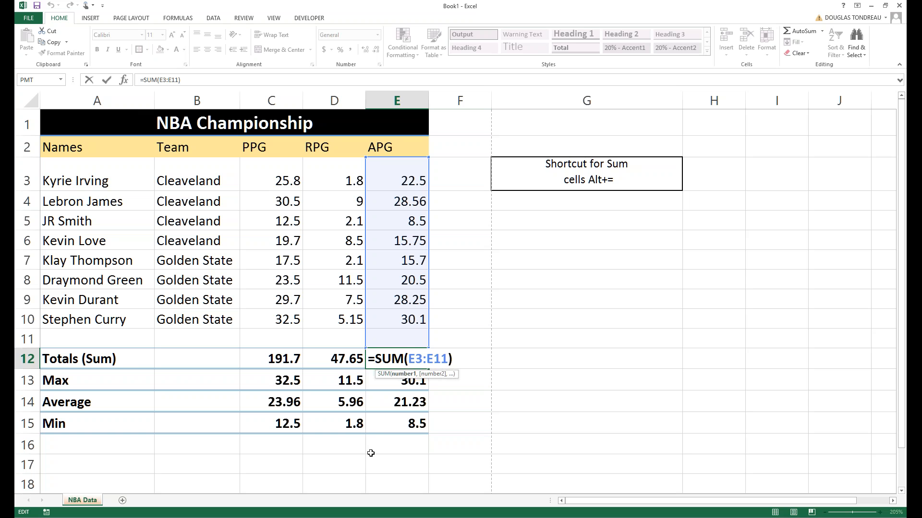
click(370, 453)
key(Escape)
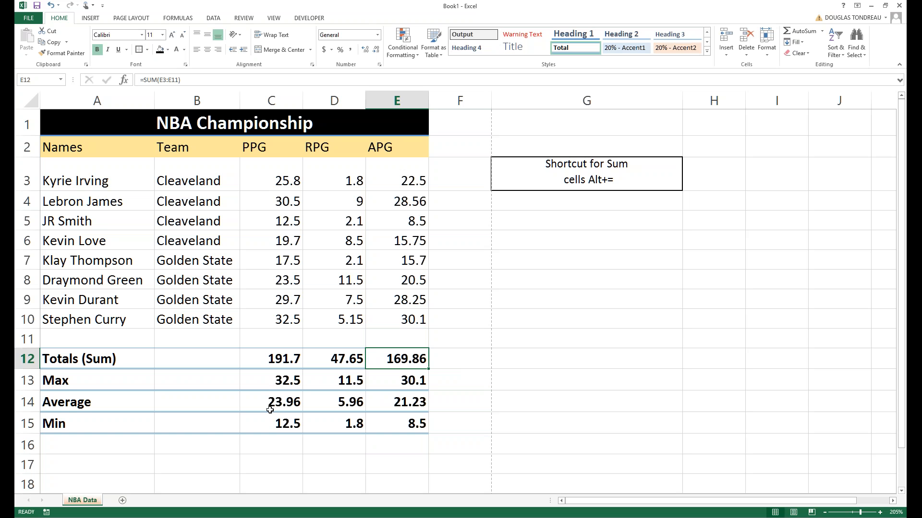
click(532, 226)
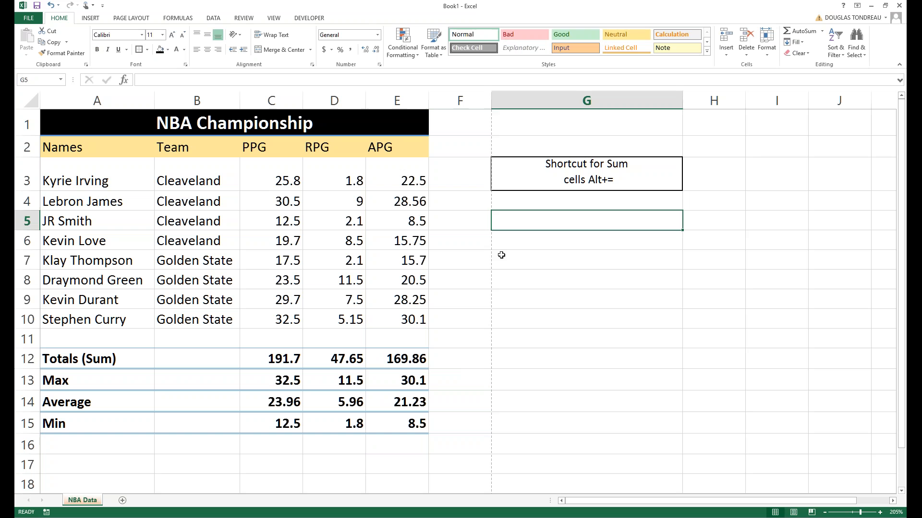
click(461, 292)
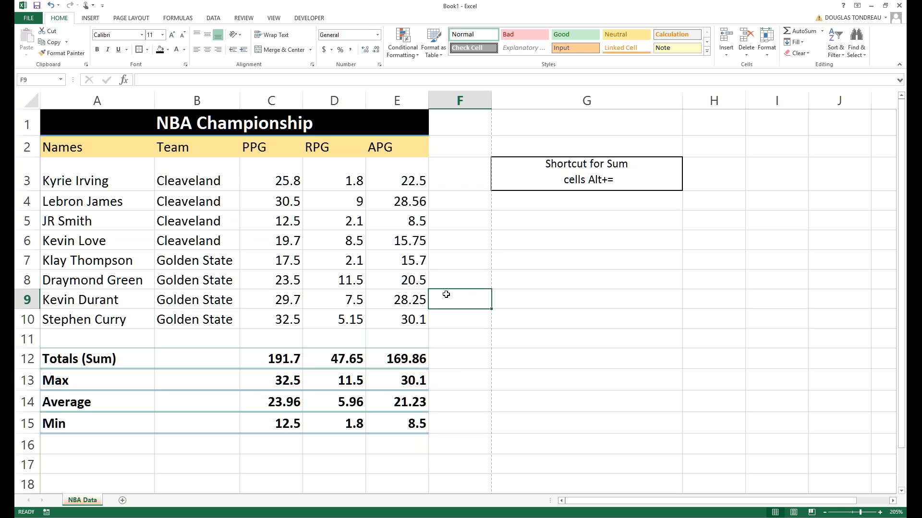
key(ctrl+grave)
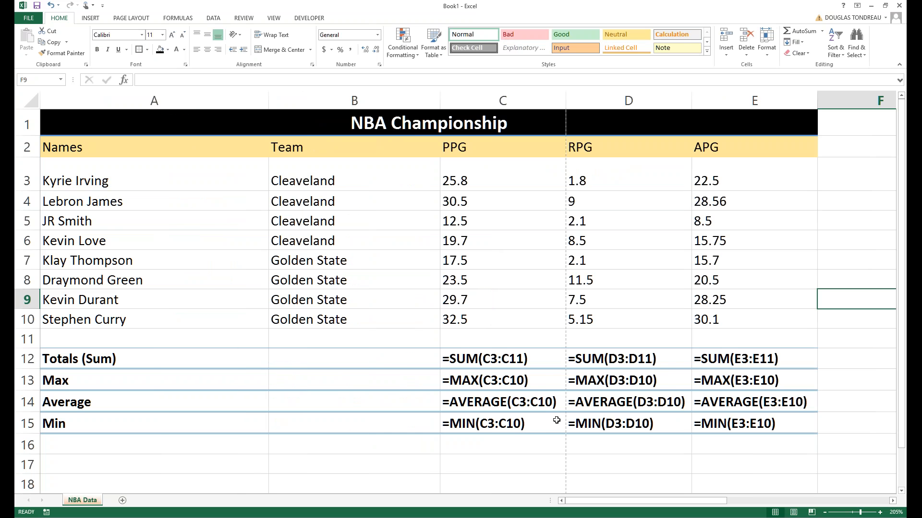
drag(574, 501, 576, 502)
double_click(475, 360)
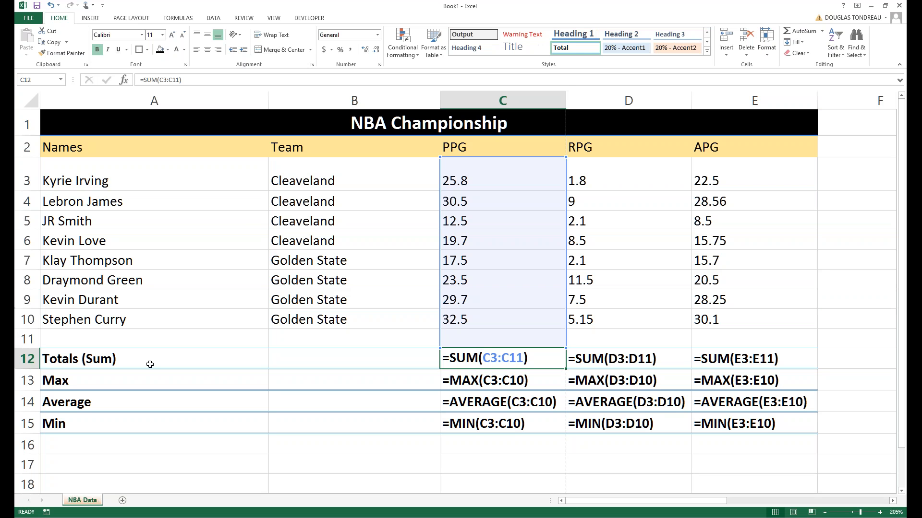
click(26, 359)
click(26, 380)
click(25, 396)
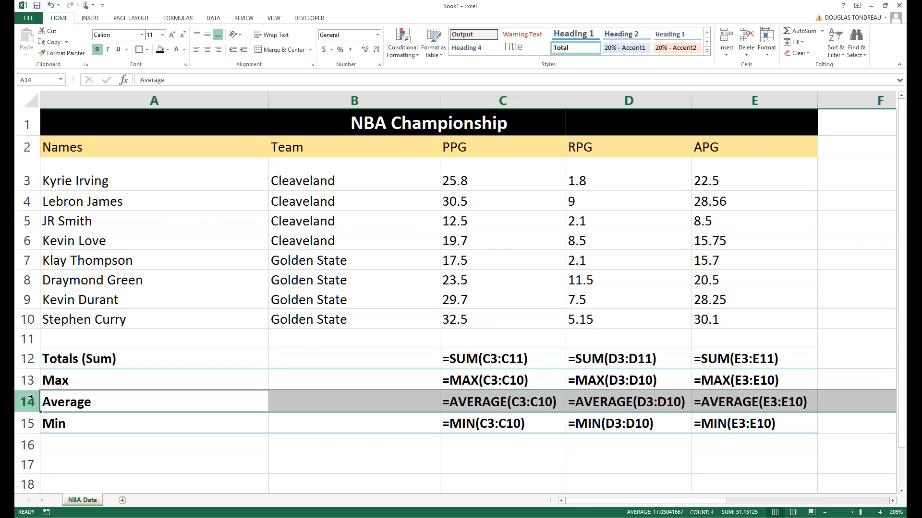
key(ctrl+grave)
click(542, 219)
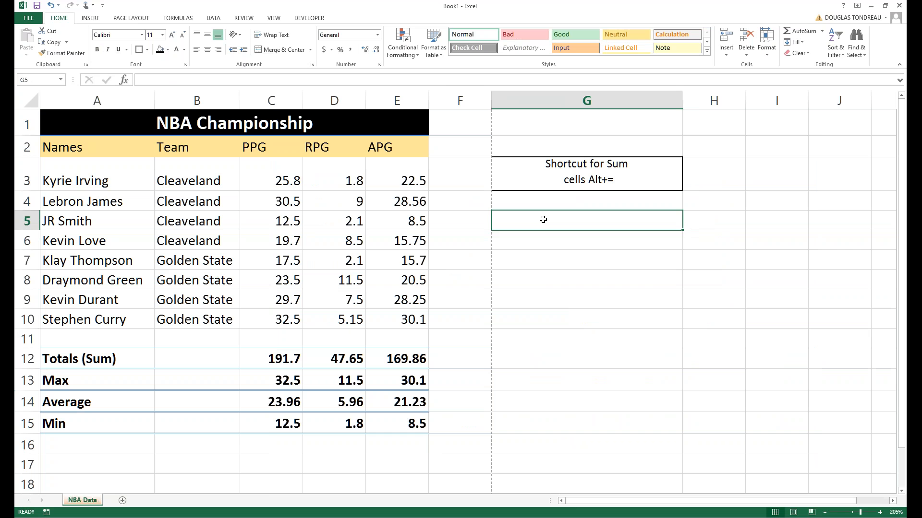
Type the note 'Tilda is Ctrl+~' into cell G5.
text(Tilda =)
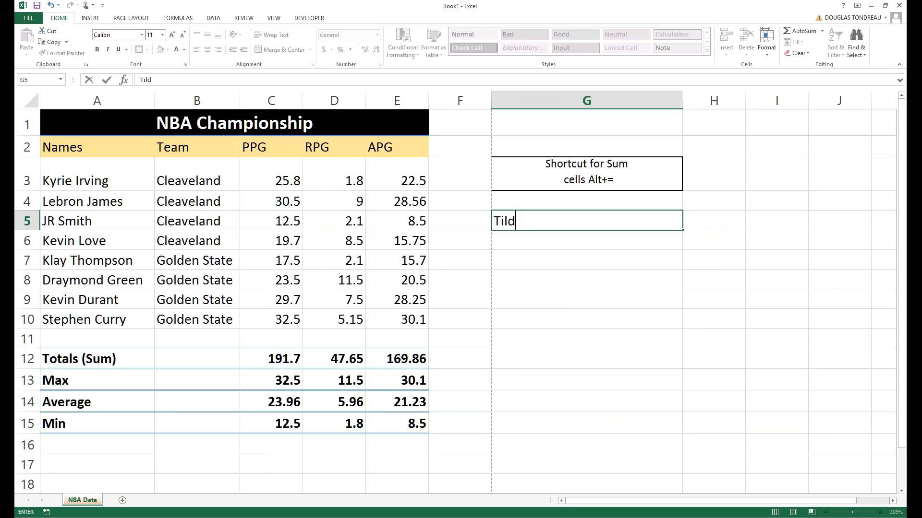
key(BackSpace)
text(is Ctrl+~)
click(606, 260)
key(Up)
key(Up)
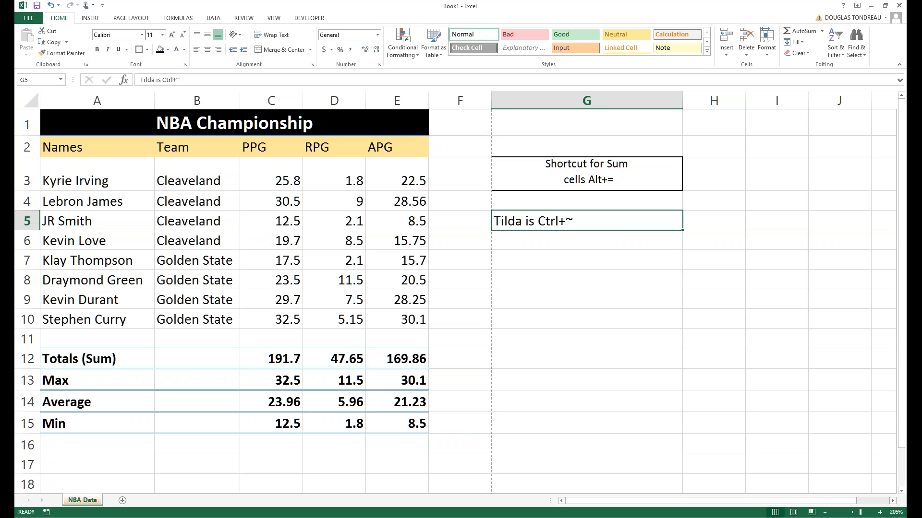
Centre the G5 note, give it All Borders and set its font size to 16.
click(207, 49)
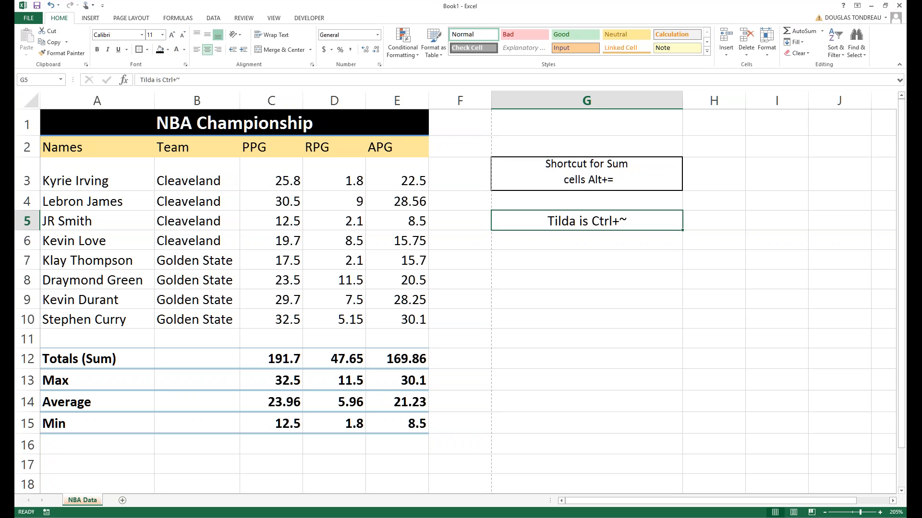
click(138, 51)
click(162, 36)
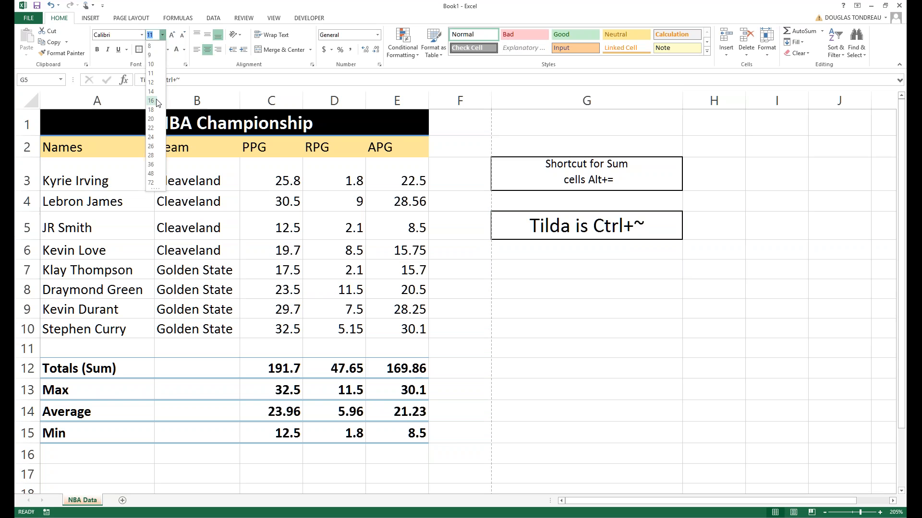
click(151, 101)
click(519, 173)
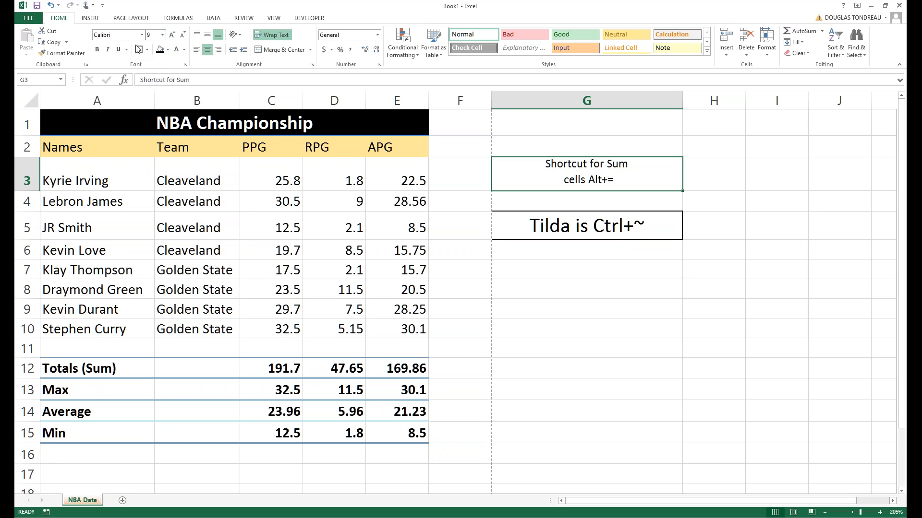
click(460, 270)
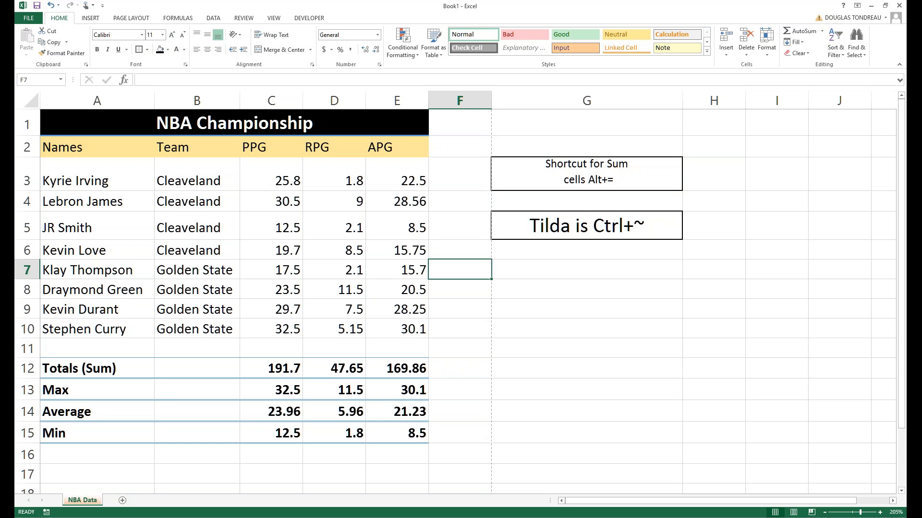
double_click(569, 231)
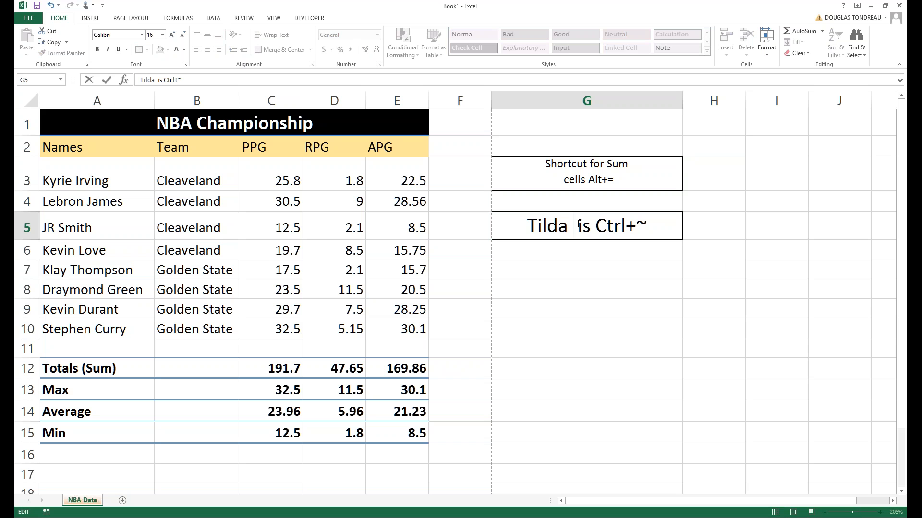
Reword the G5 note to 'Ctrl+~ = Review formula'.
text(~)
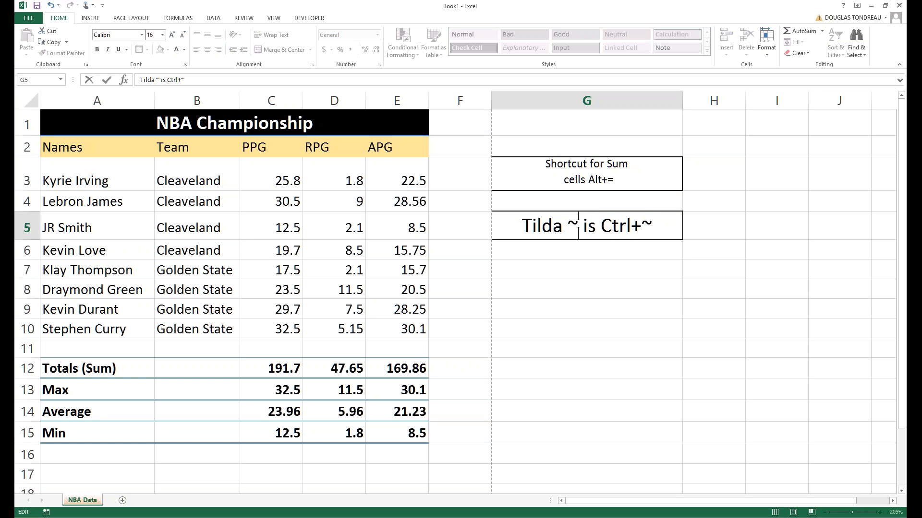
key(Left)
key(Left)
key(Right)
key(Right)
key(BackSpace)
key(BackSpace)
key(BackSpace)
key(BackSpace)
key(Right)
key(Right)
key(Right)
key(Right)
key(BackSpace)
key(BackSpace)
key(BackSpace)
key(BackSpace)
key(BackSpace)
key(BackSpace)
key(BackSpace)
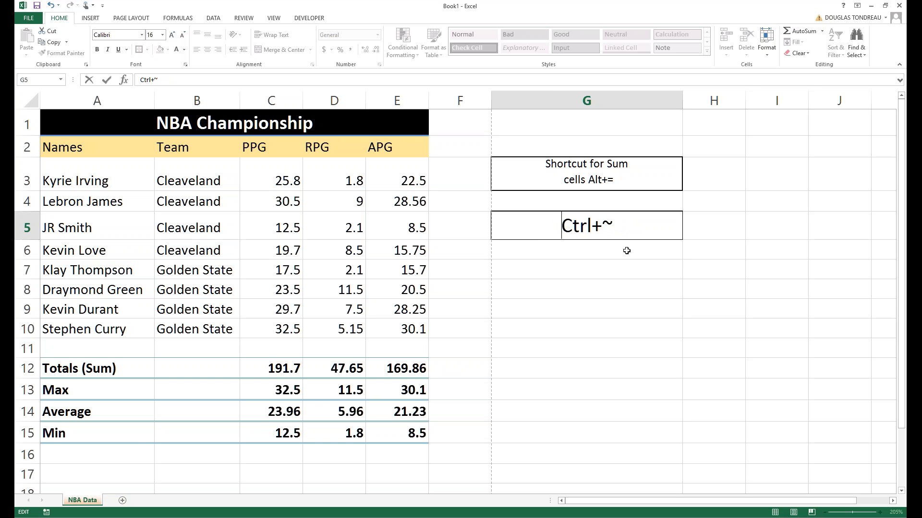
double_click(625, 227)
click(625, 226)
text(= Review)
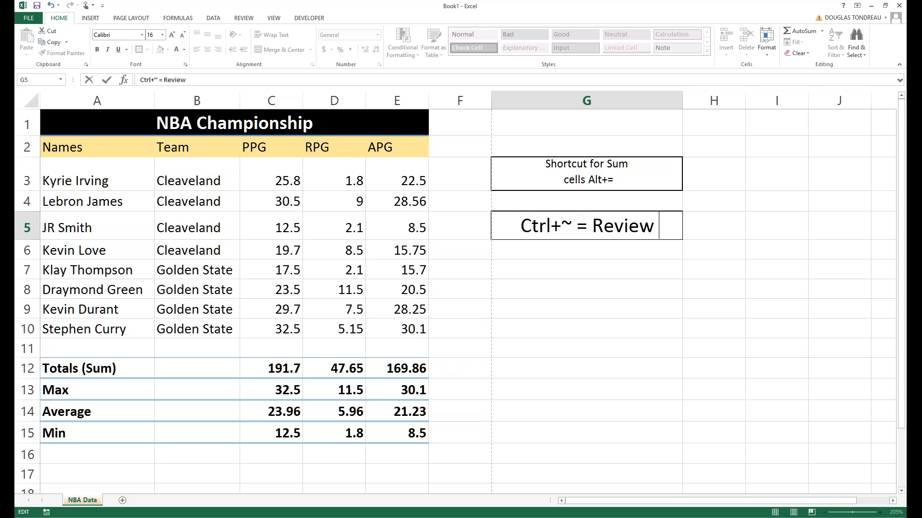
text( formula)
click(580, 289)
Autofit column G so the full note fits.
double_click(578, 224)
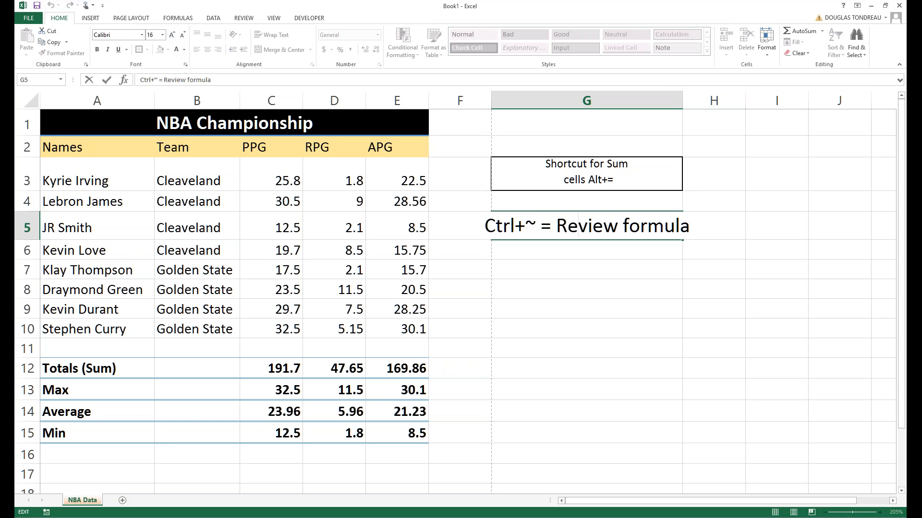
click(675, 82)
click(665, 100)
double_click(682, 101)
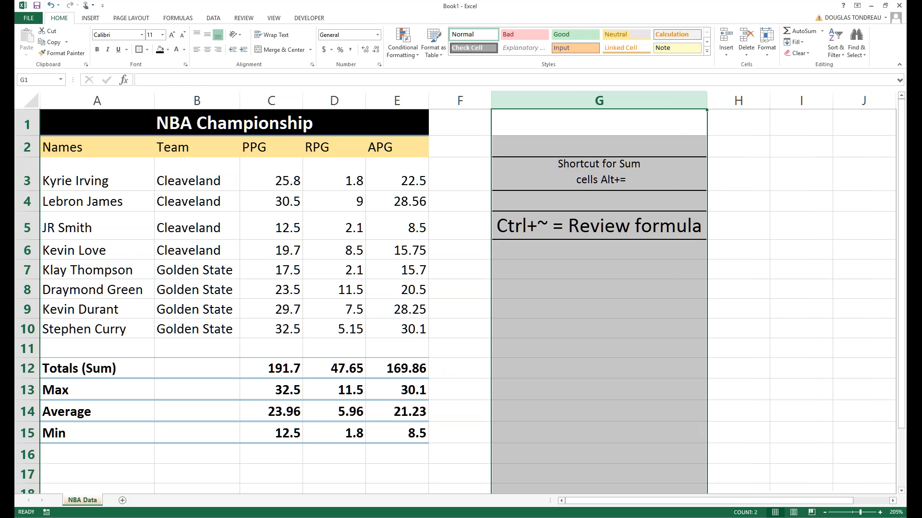
click(591, 290)
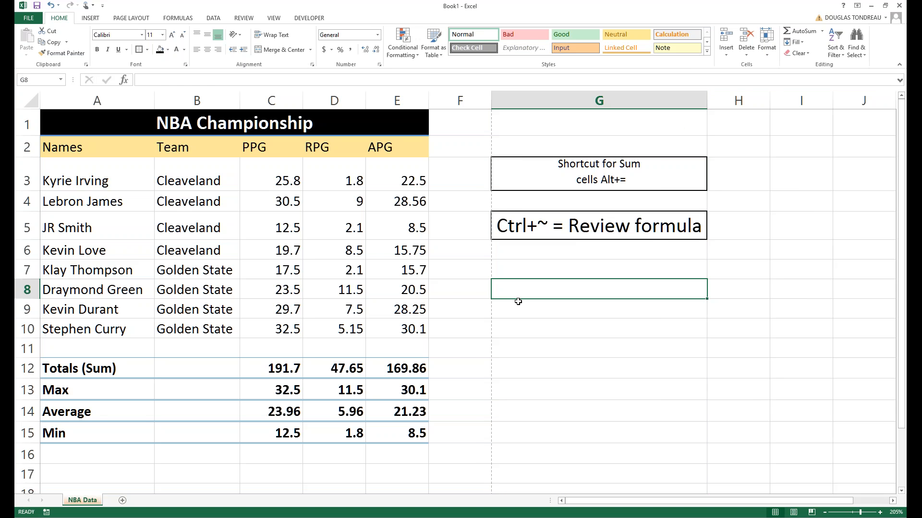
Show formulas instead of values with Ctrl+~ and inspect the PPG total's range.
scroll(516, 303, down, 1)
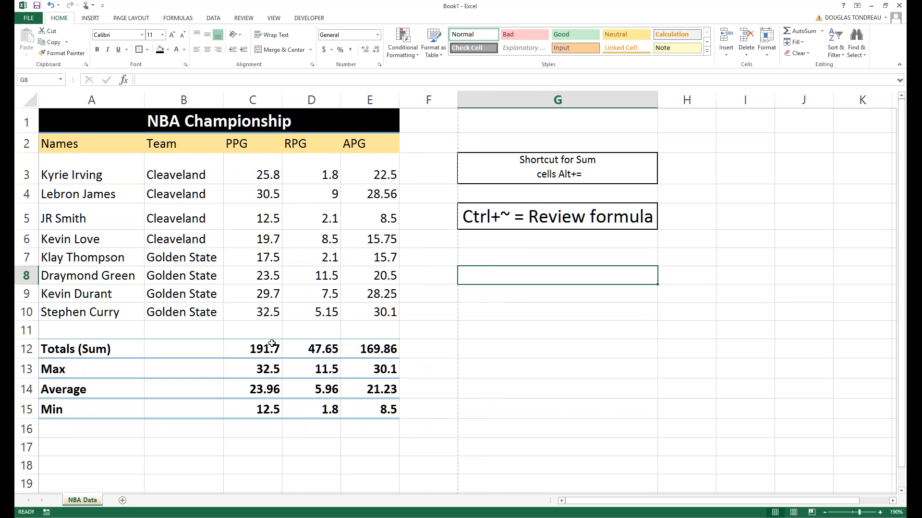
key(ctrl+grave)
click(456, 352)
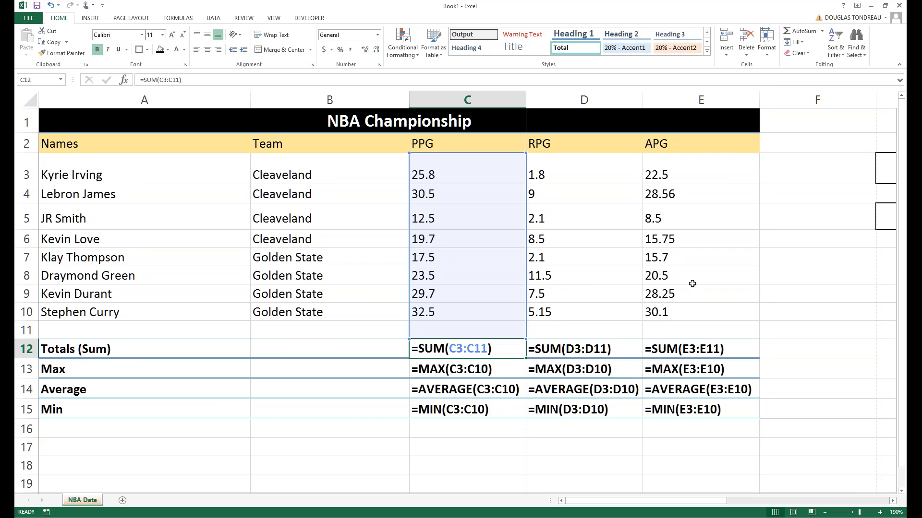
Turn off Show Formulas with Ctrl+~ so the sheet shows calculated totals again, then revisit the G5 note.
key(ctrl+grave)
click(513, 215)
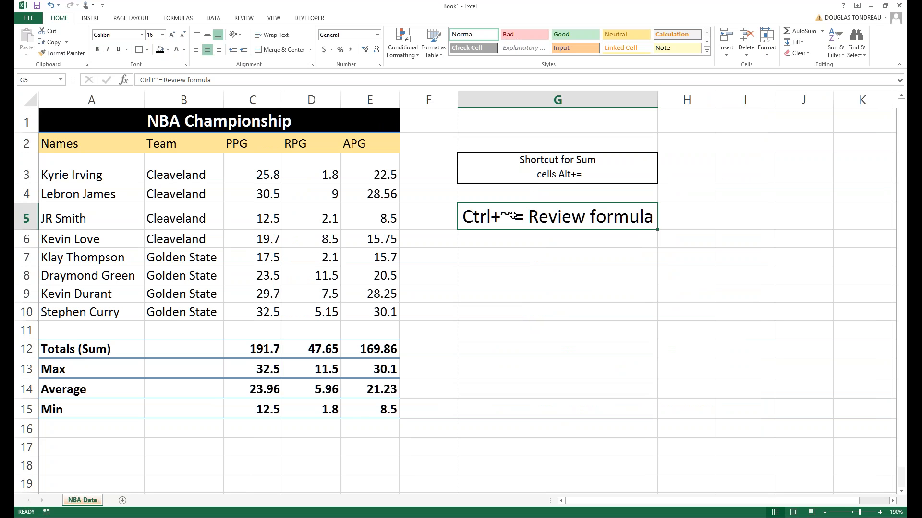
double_click(512, 215)
mouse_move(514, 215)
mouse_down()
mouse_move(490, 215)
mouse_move(501, 215)
mouse_up()
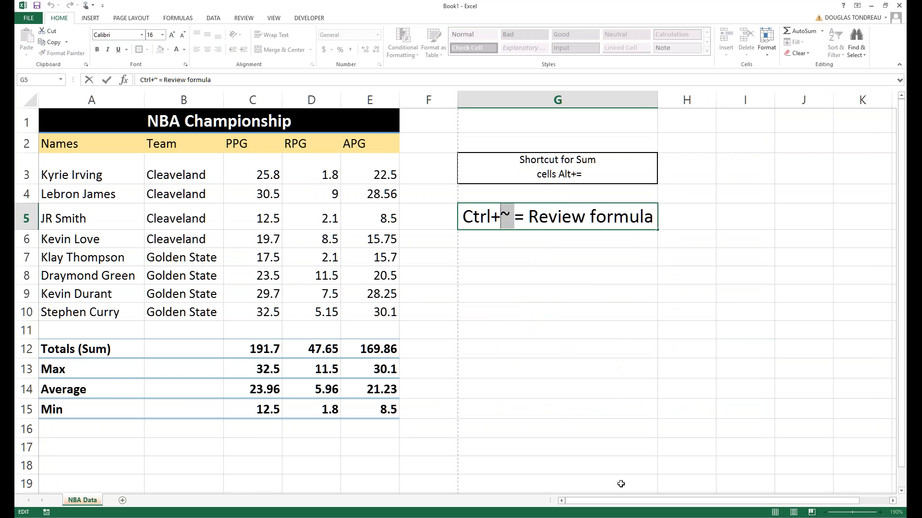
click(463, 416)
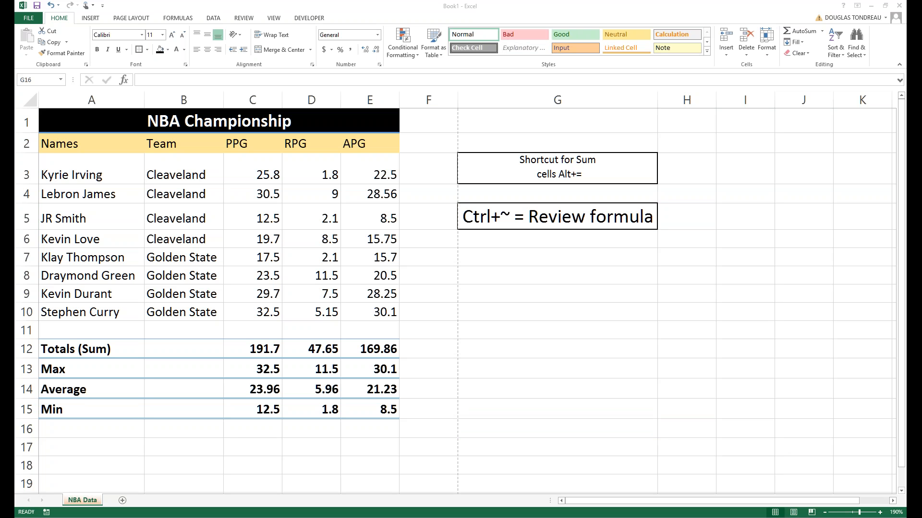
Spell-check the sheet, changing every Cleaveland to Cleveland and fixing the A4 player name's capitalisation.
click(249, 20)
click(249, 20)
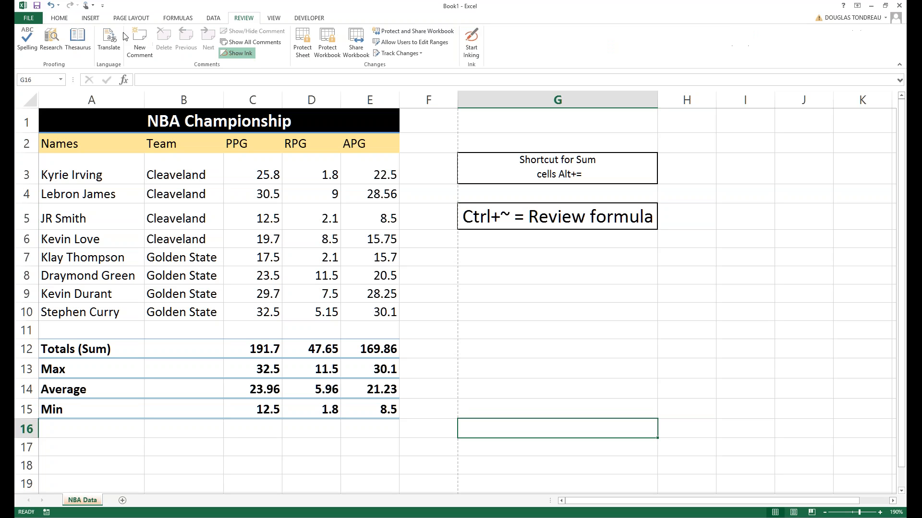
click(22, 43)
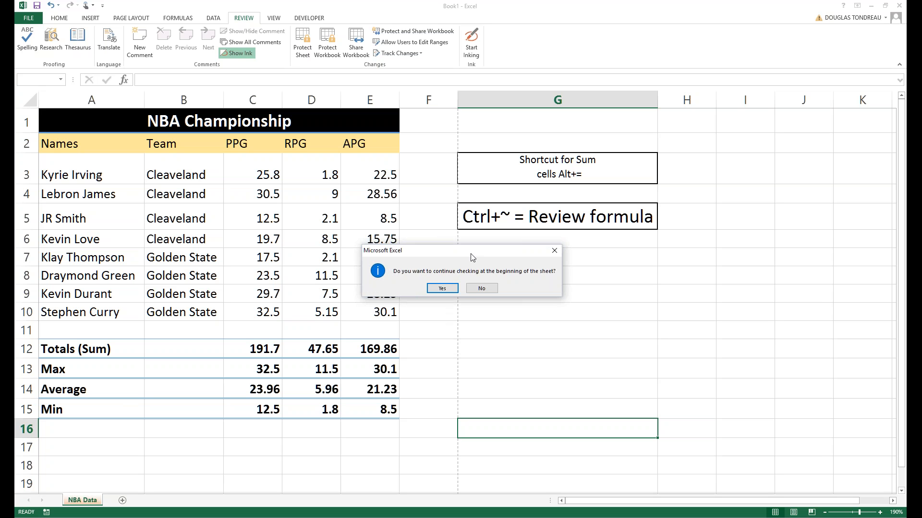
click(448, 289)
drag(735, 146, 404, 206)
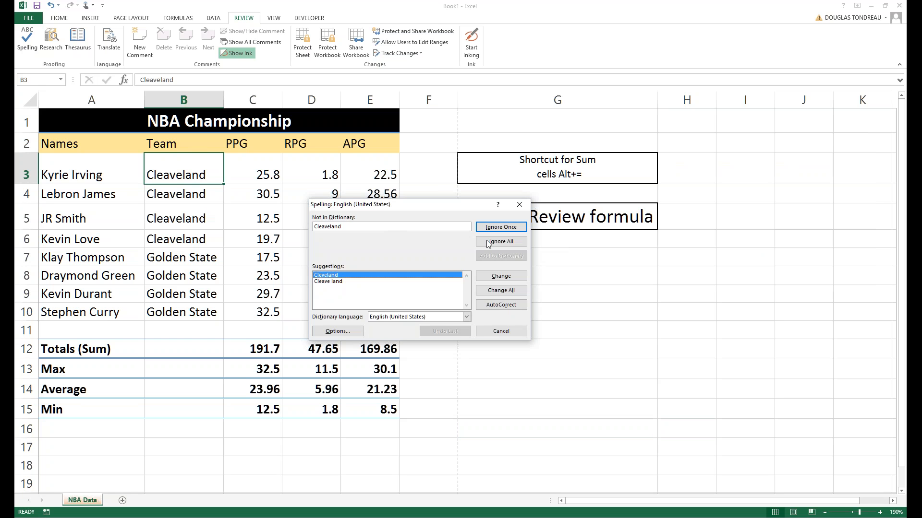
click(492, 291)
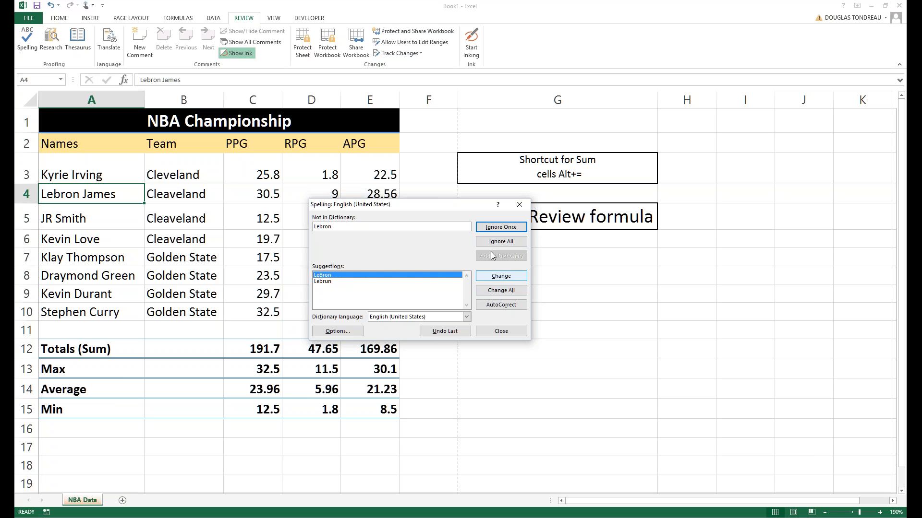
click(490, 292)
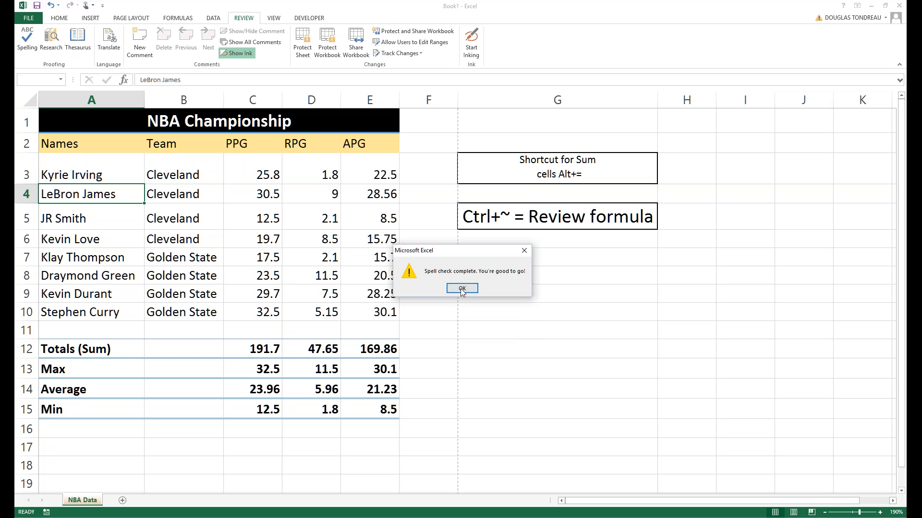
click(462, 289)
drag(164, 174, 171, 226)
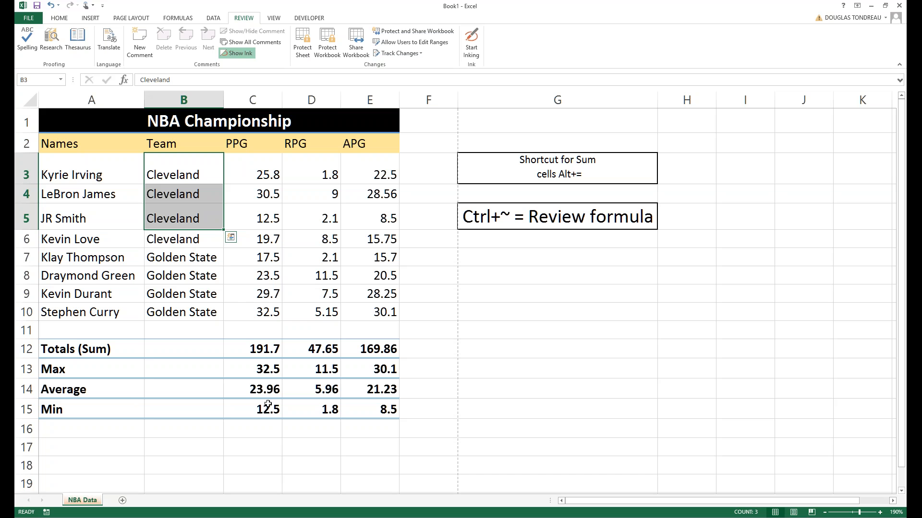
Select the player table A2:E10 from the Names header and show the Insert tools.
click(266, 389)
click(206, 326)
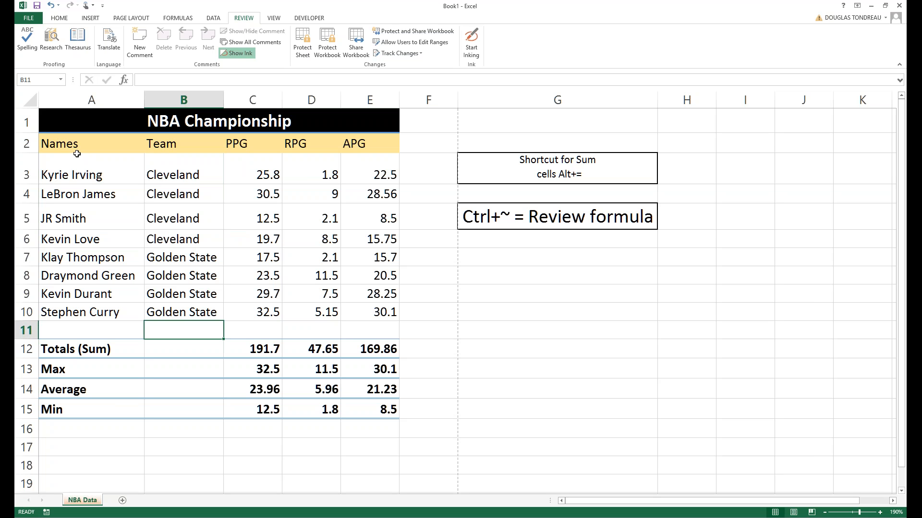
drag(84, 143, 376, 309)
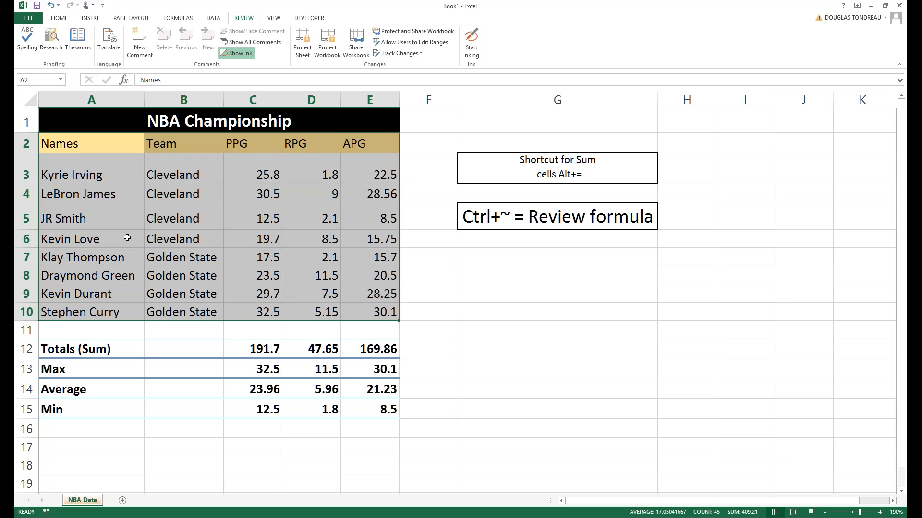
click(91, 18)
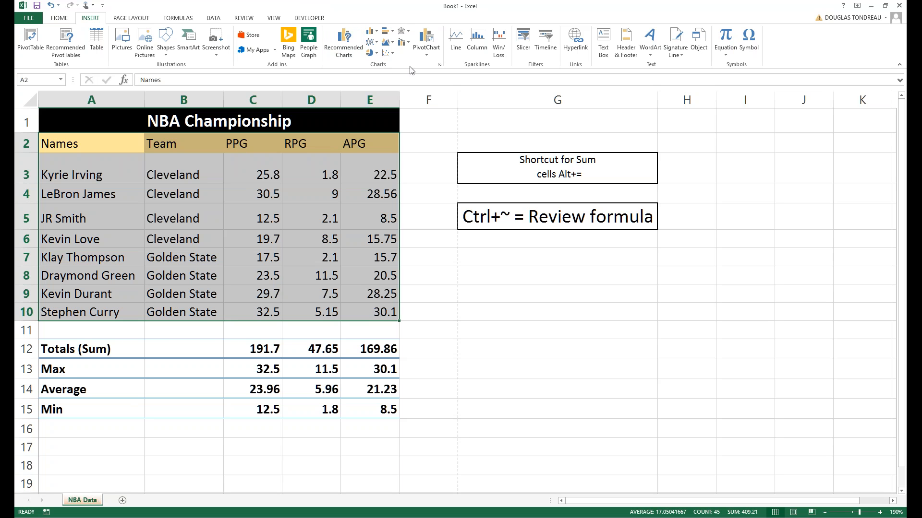
Preview the 3-D Clustered Column chart under All Charts, then return to the recommended Clustered Column.
click(438, 66)
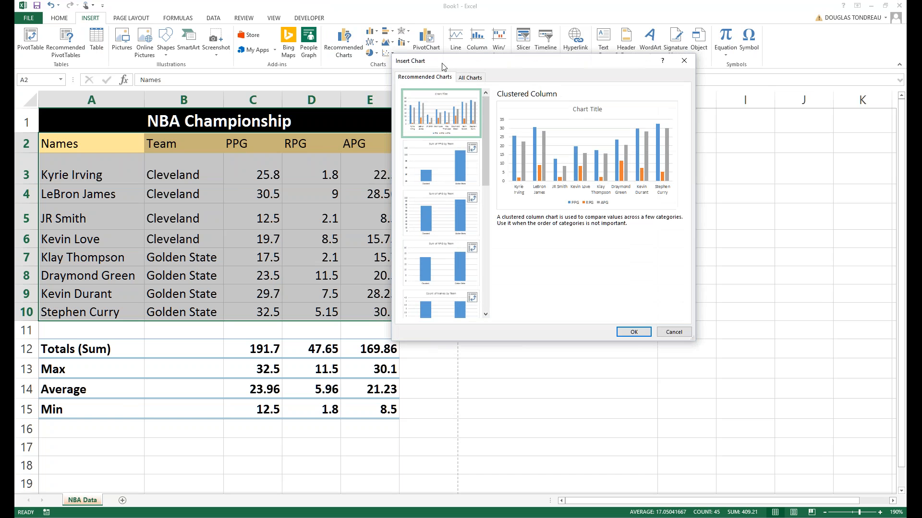
click(674, 332)
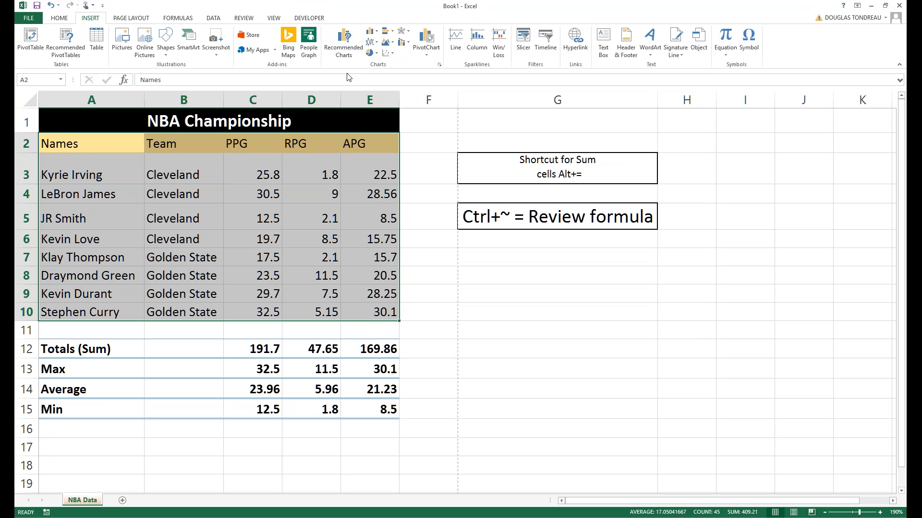
click(439, 65)
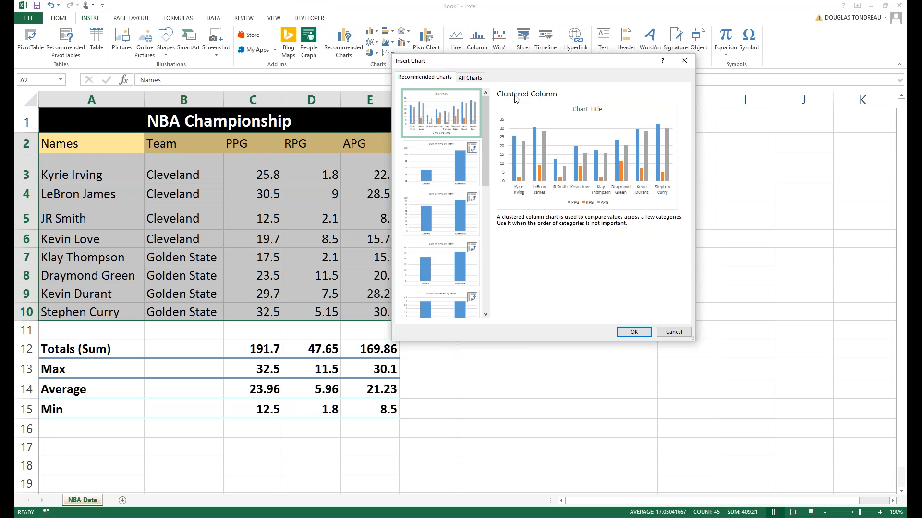
click(471, 78)
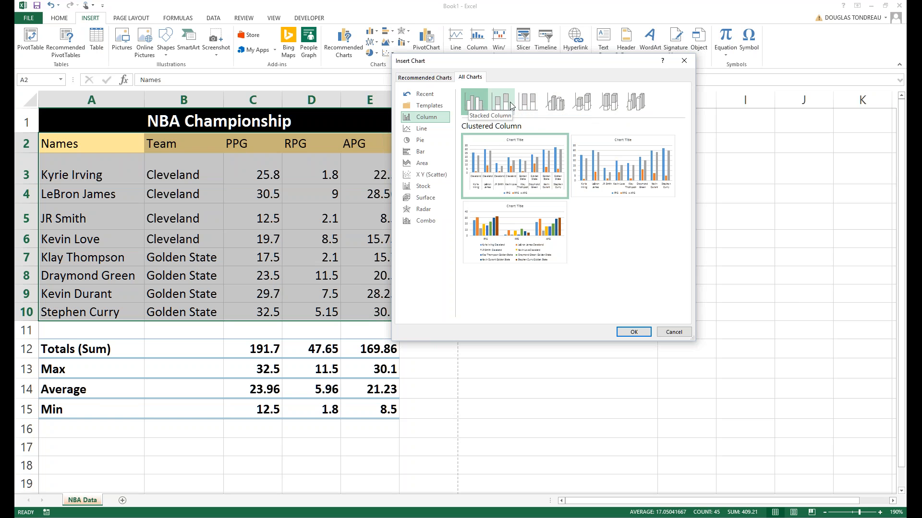
click(556, 102)
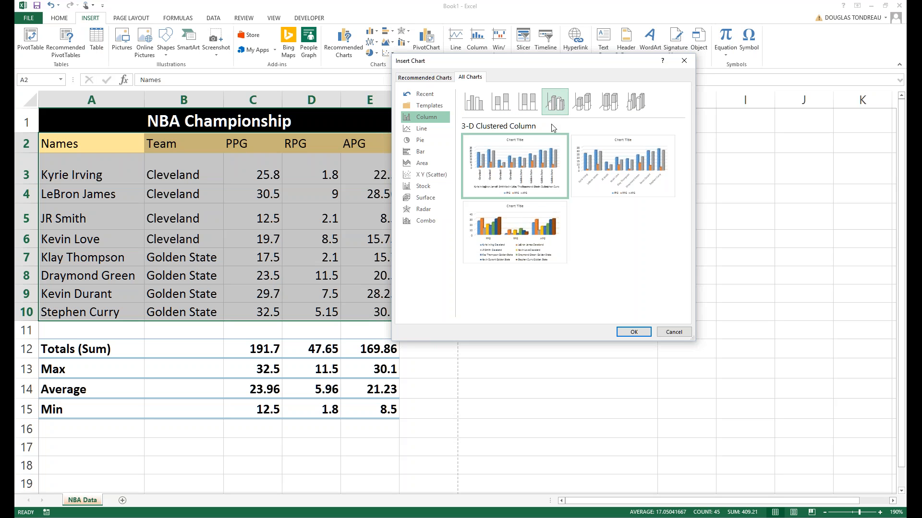
mouse_move(547, 168)
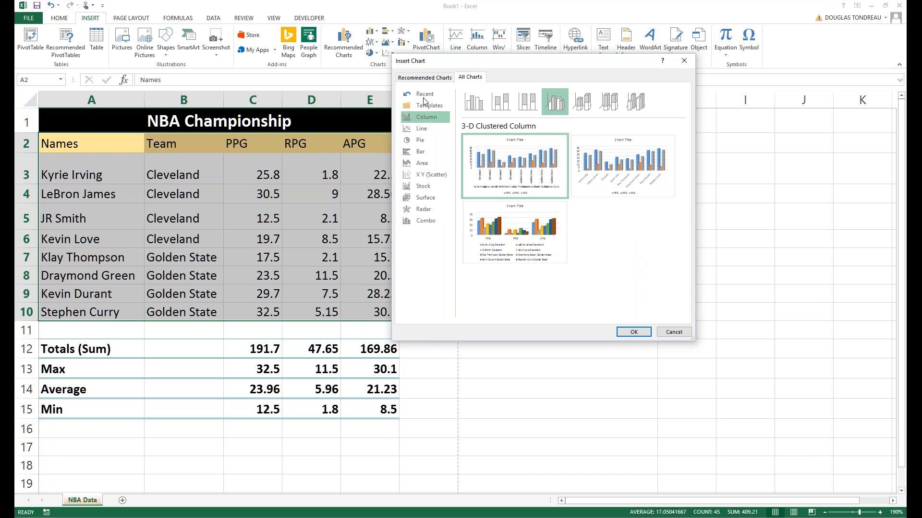
click(426, 77)
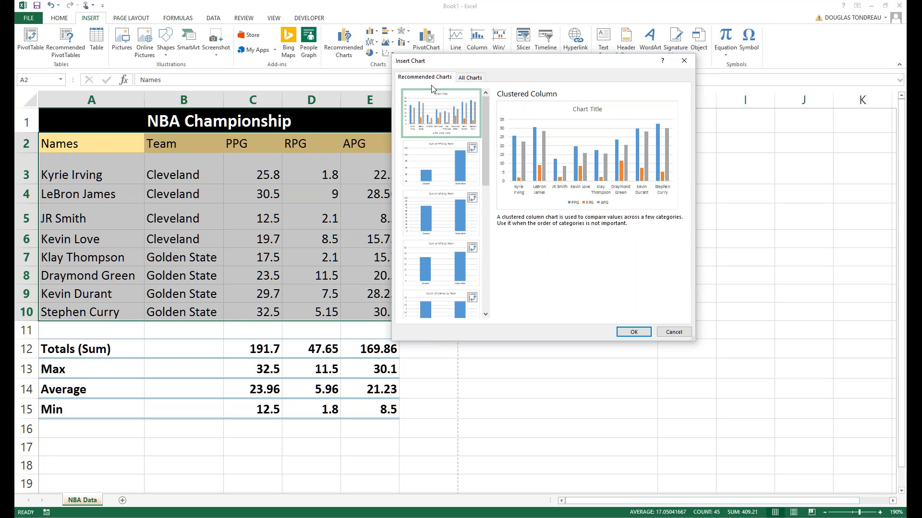
Insert the recommended clustered column chart and drag it beside the data table.
key(Return)
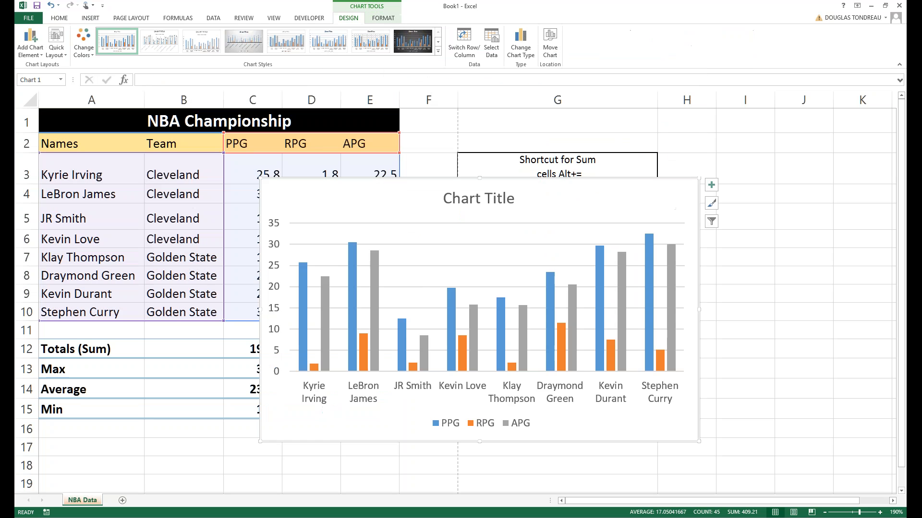
mouse_move(551, 197)
mouse_down()
mouse_move(686, 158)
mouse_move(626, 156)
mouse_move(643, 176)
mouse_up()
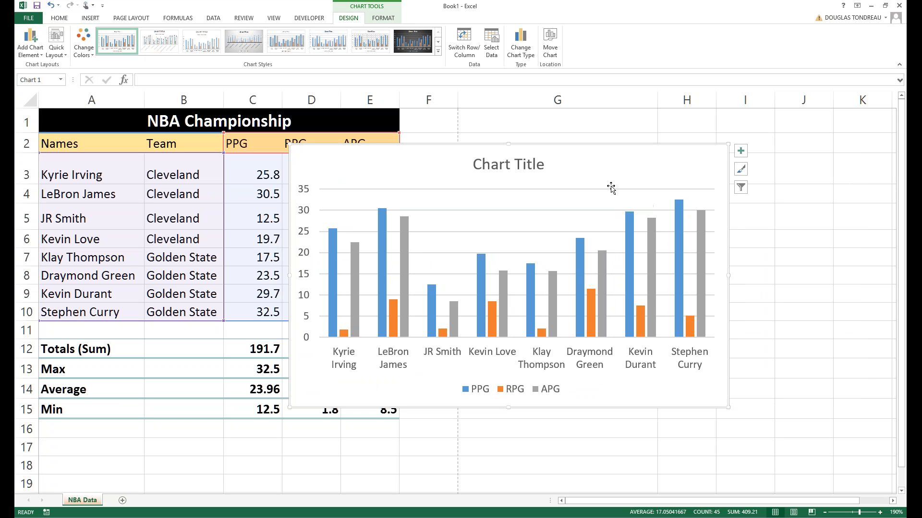
mouse_move(621, 192)
mouse_down()
mouse_move(517, 163)
mouse_move(592, 248)
mouse_move(712, 278)
mouse_move(675, 246)
mouse_up()
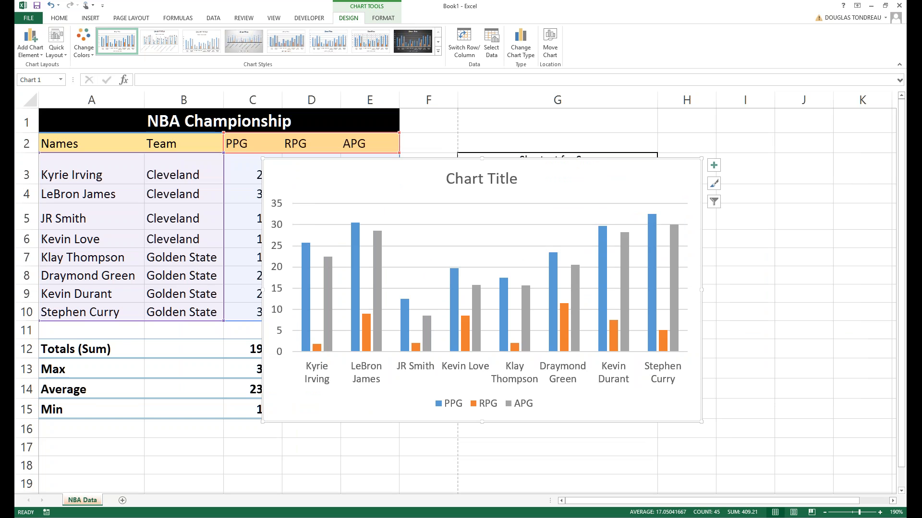
Move the chart to its own new sheet named NBA Charts.
right_click(597, 177)
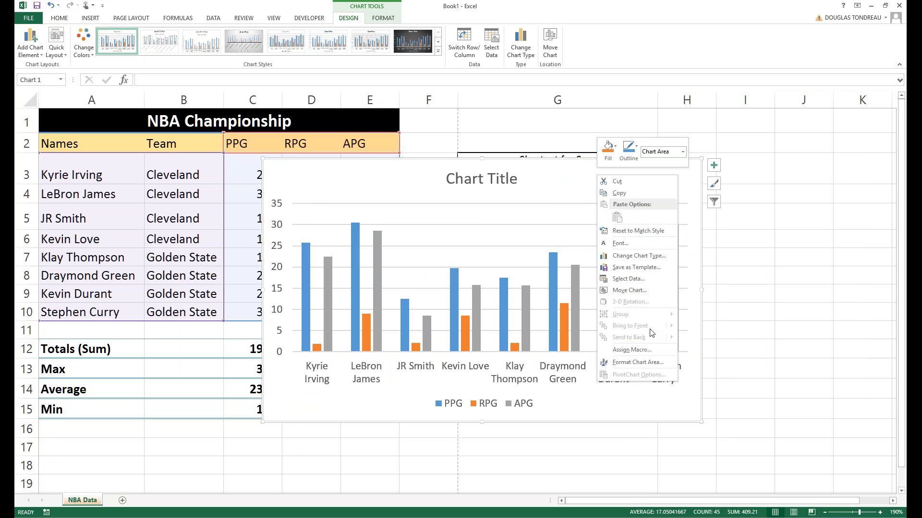
click(647, 291)
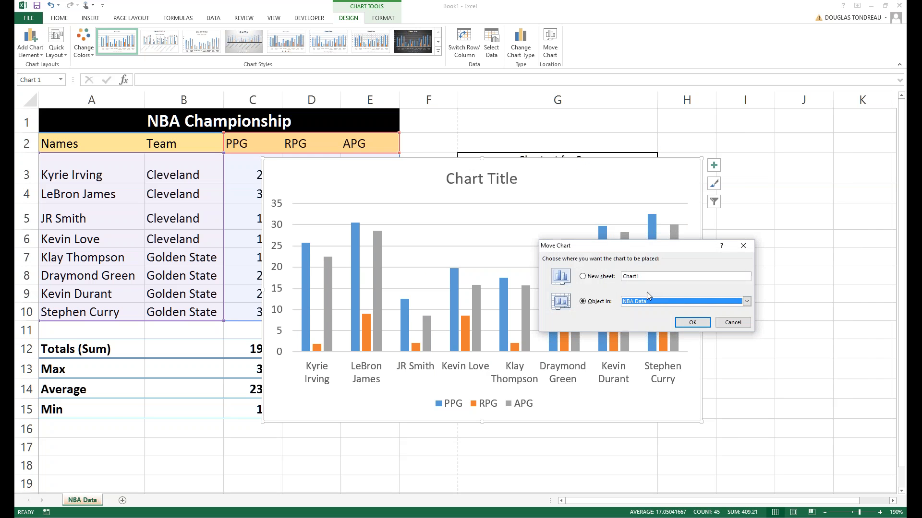
click(583, 277)
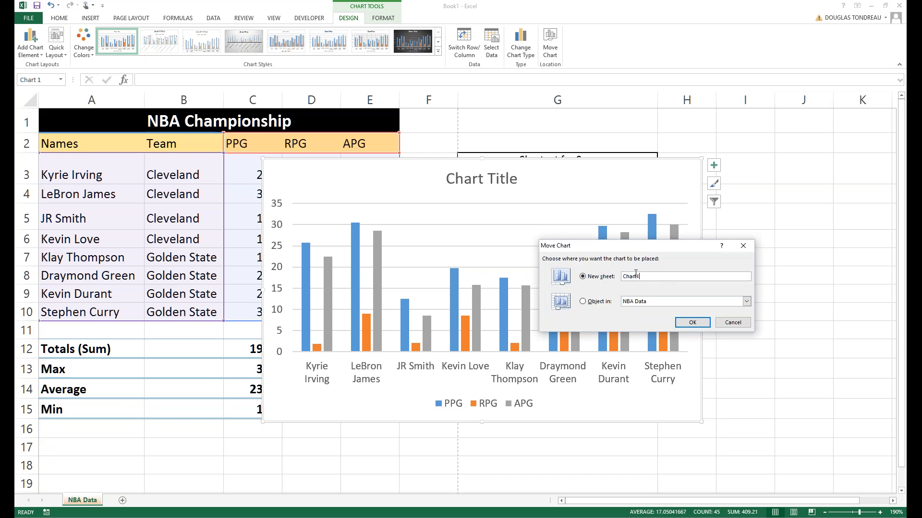
text(NBA Chart)
key(Return)
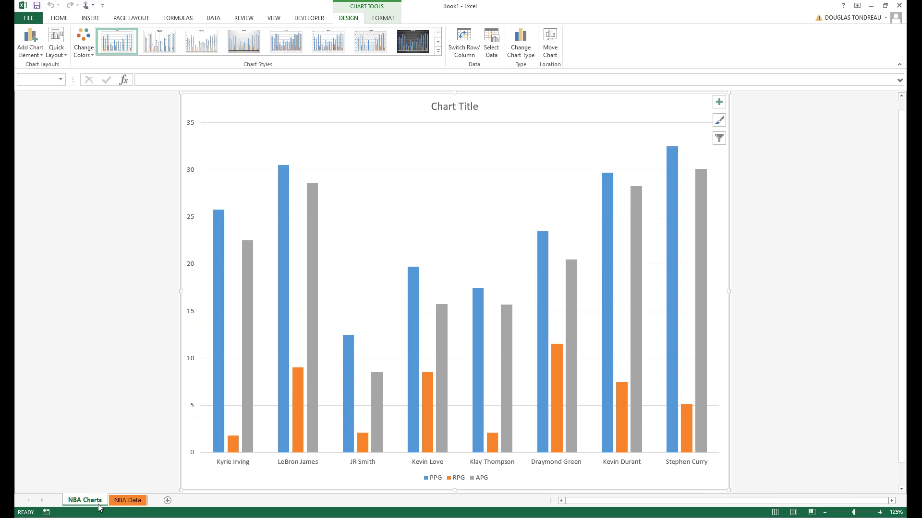
click(122, 502)
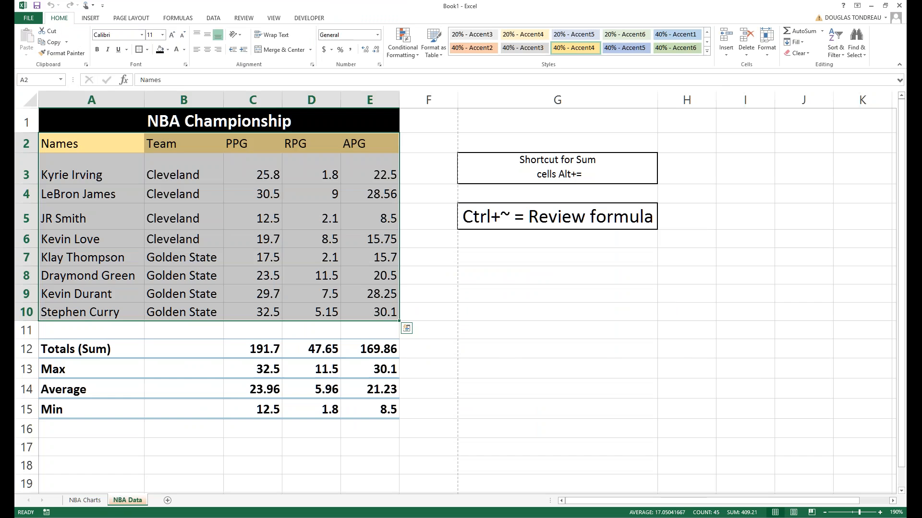
click(484, 294)
click(94, 504)
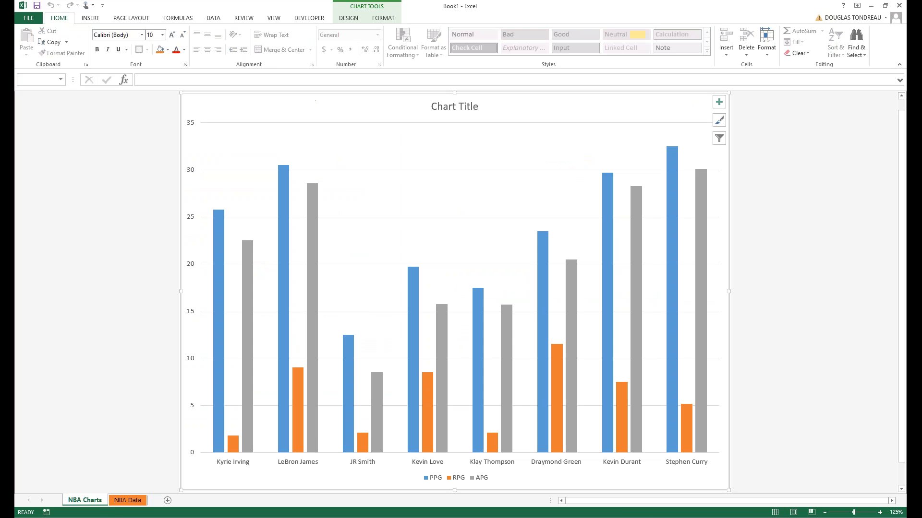
Select the chart legend and look over its shortcut menu options.
scroll(372, 311, down, 2)
scroll(372, 311, up, 1)
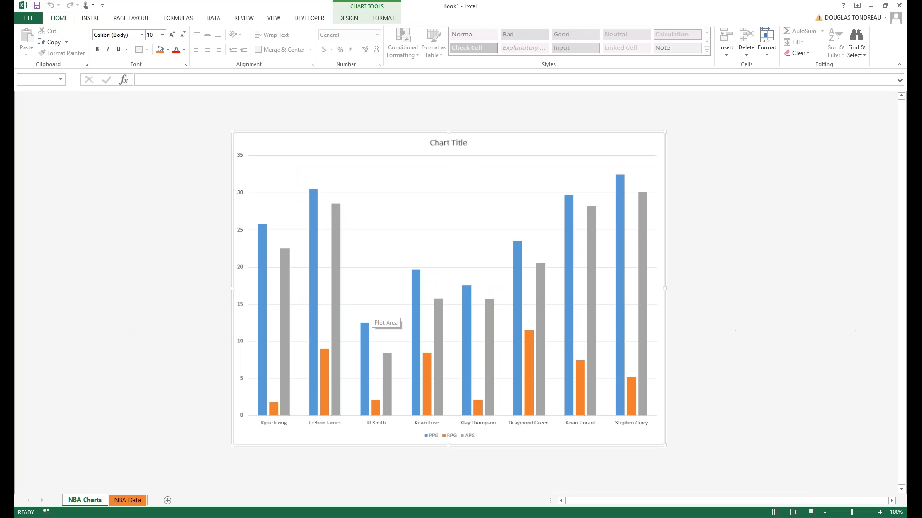
scroll(372, 311, up, 1)
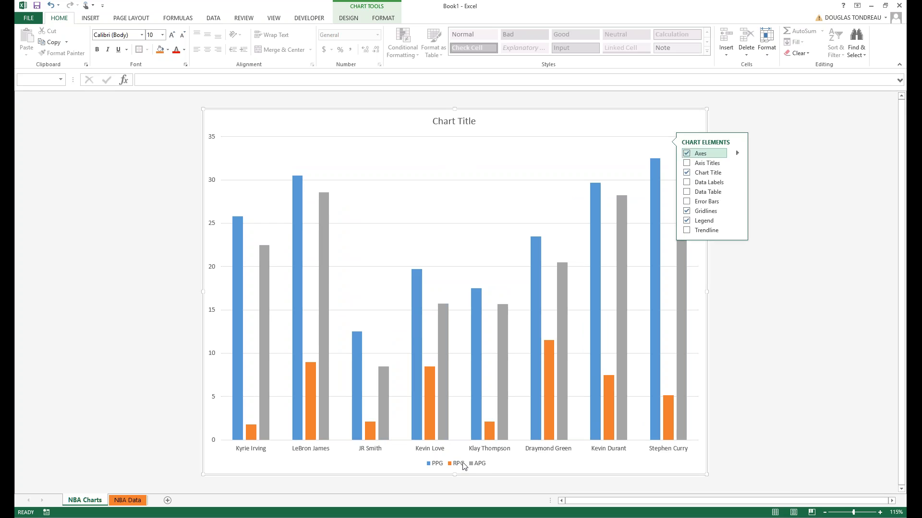
click(464, 466)
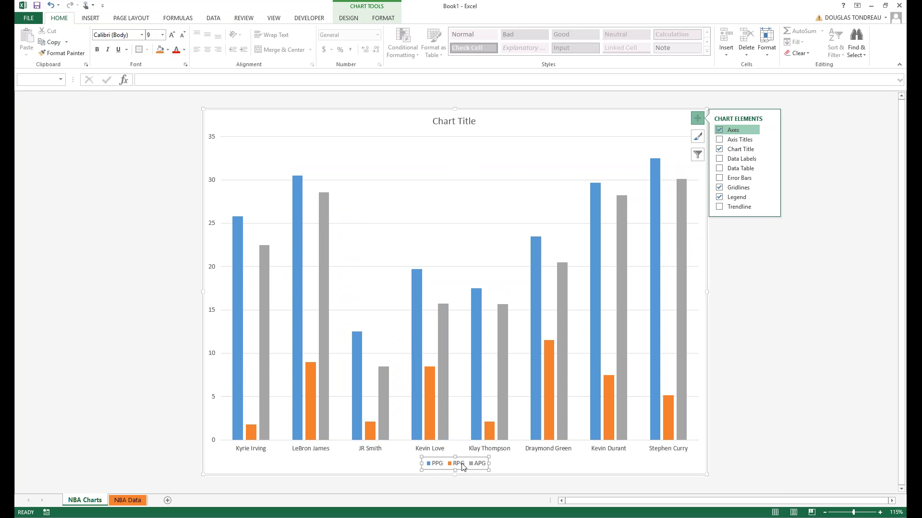
mouse_move(563, 425)
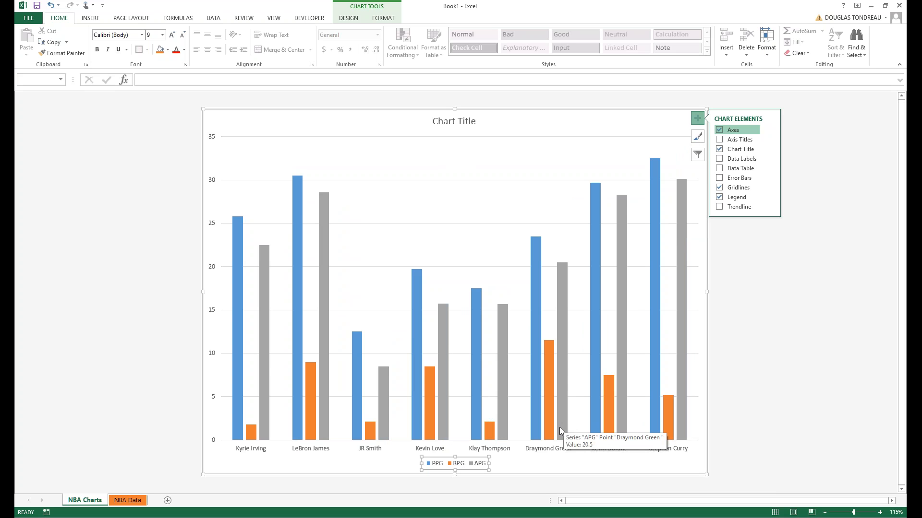
right_click(475, 455)
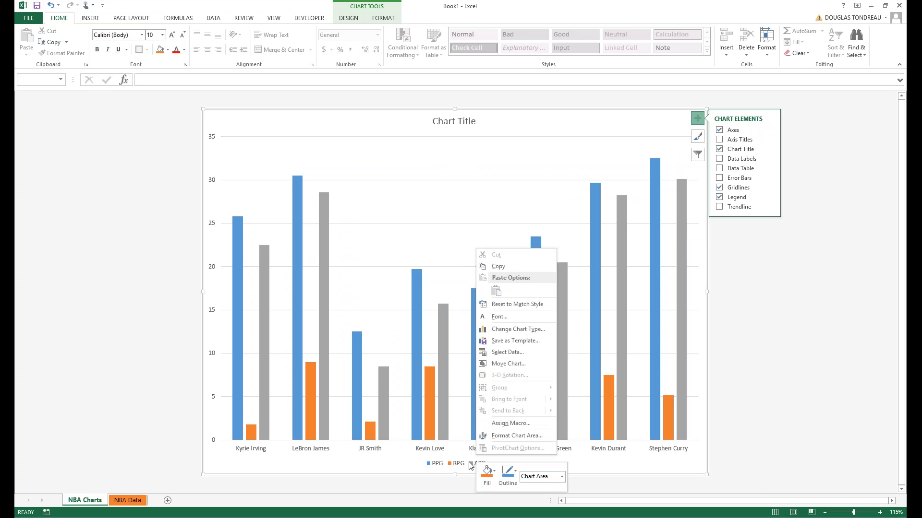
click(470, 465)
click(470, 464)
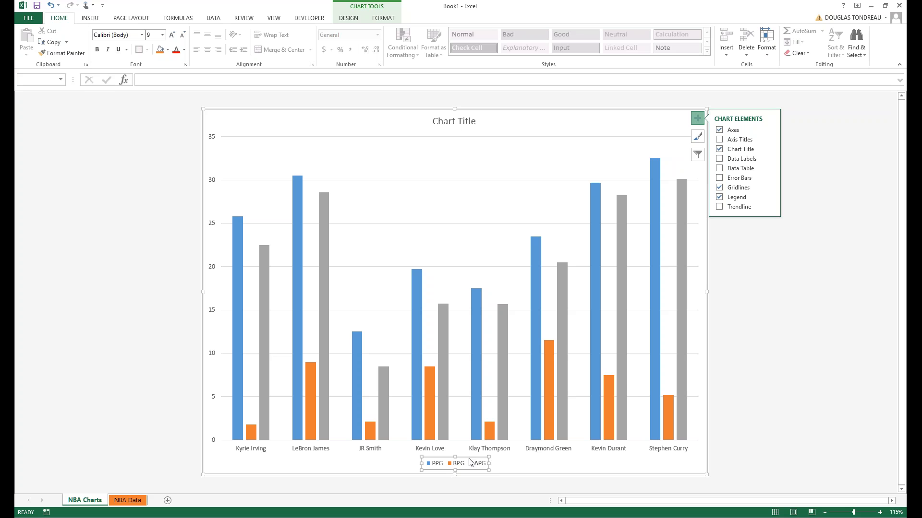
Check the chart type choices without changes, then add placeholder titles to both axes.
click(698, 331)
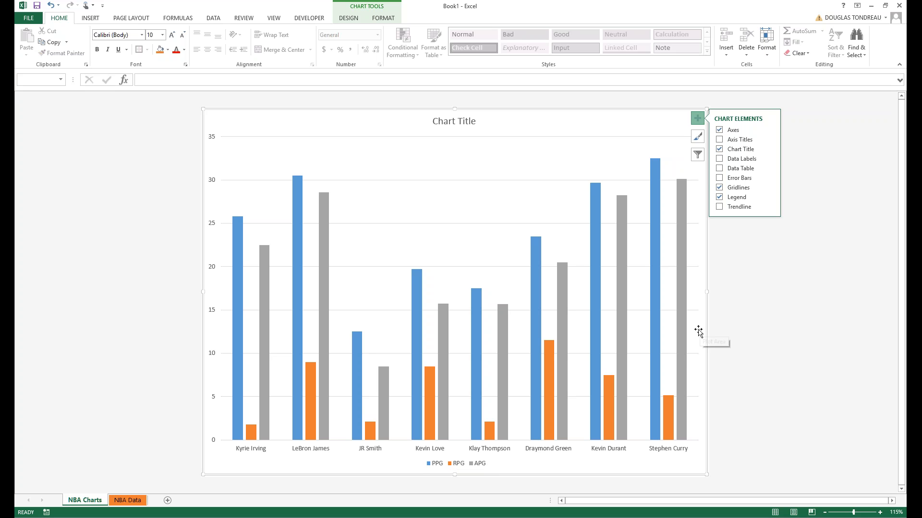
click(455, 464)
right_click(463, 466)
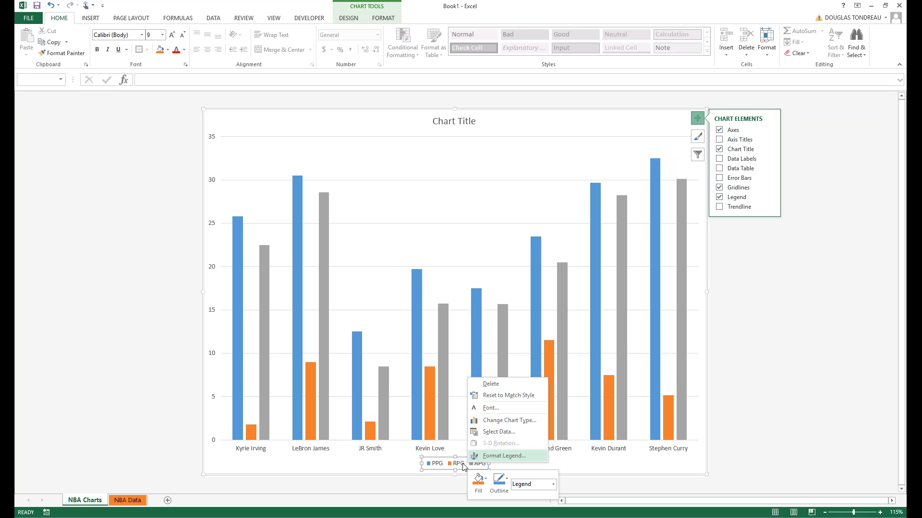
click(509, 421)
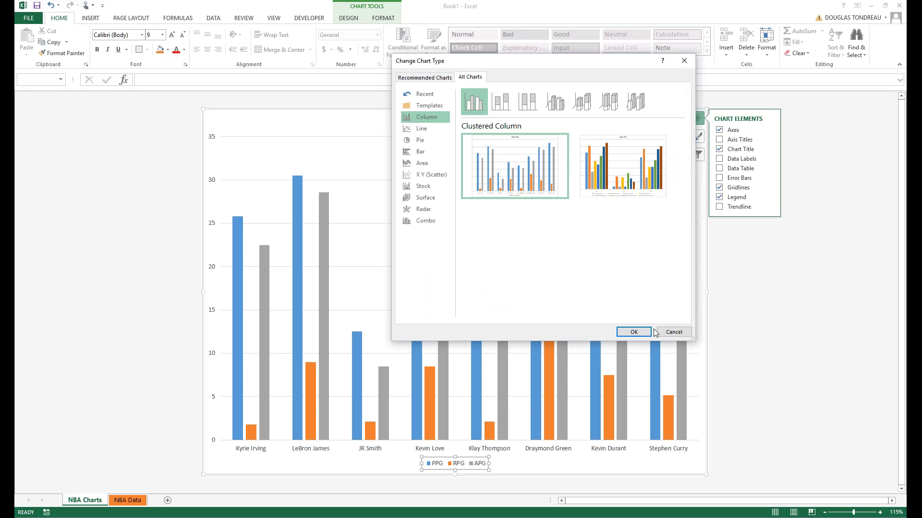
click(673, 332)
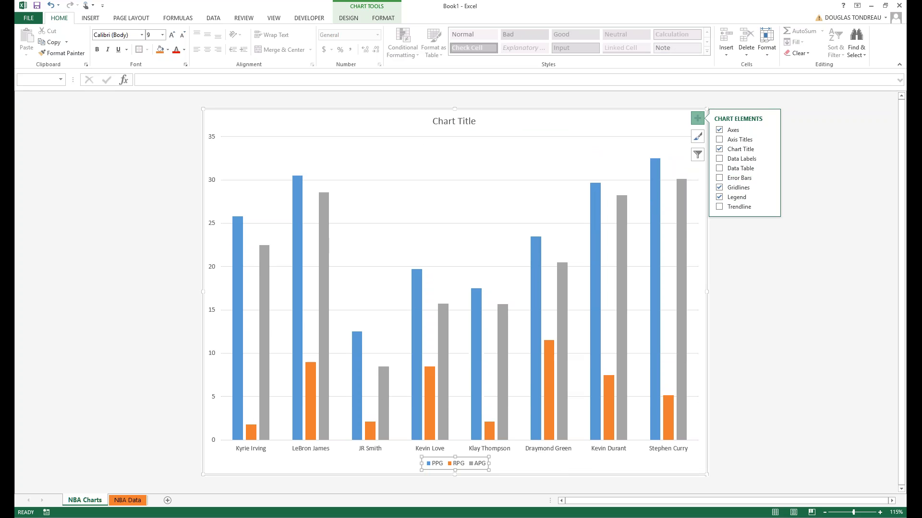
click(253, 319)
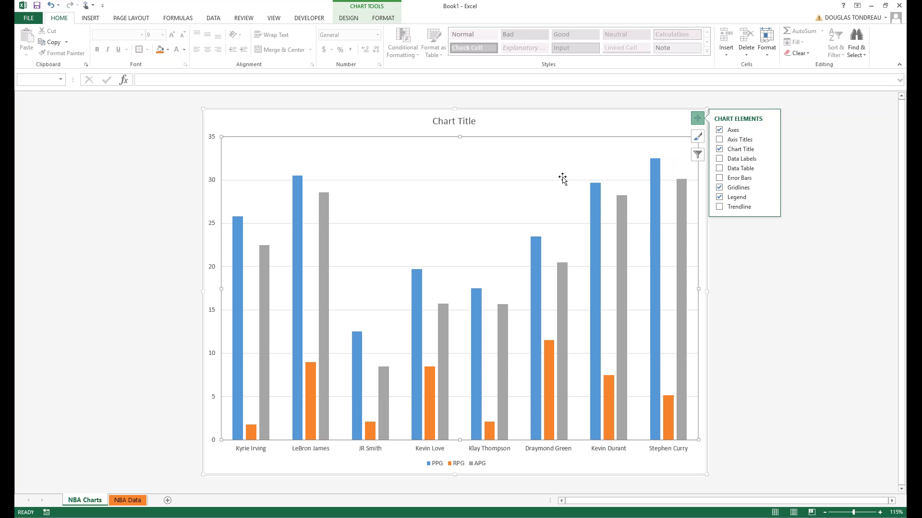
click(720, 139)
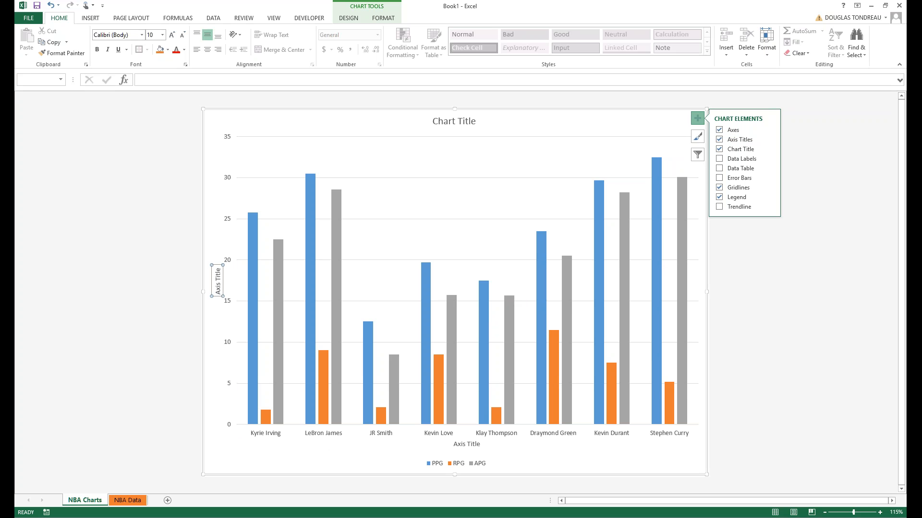
Retitle the chart 'NBA Championship Chart'.
click(397, 123)
double_click(397, 123)
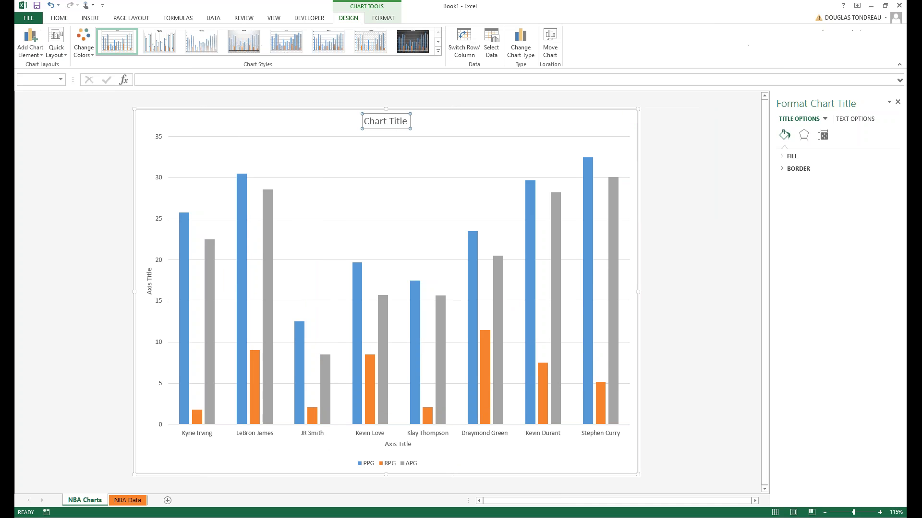
key(BackSpace)
key(BackSpace)
key(BackSpace)
key(BackSpace)
key(BackSpace)
key(BackSpace)
key(BackSpace)
key(BackSpace)
key(BackSpace)
key(BackSpace)
key(BackSpace)
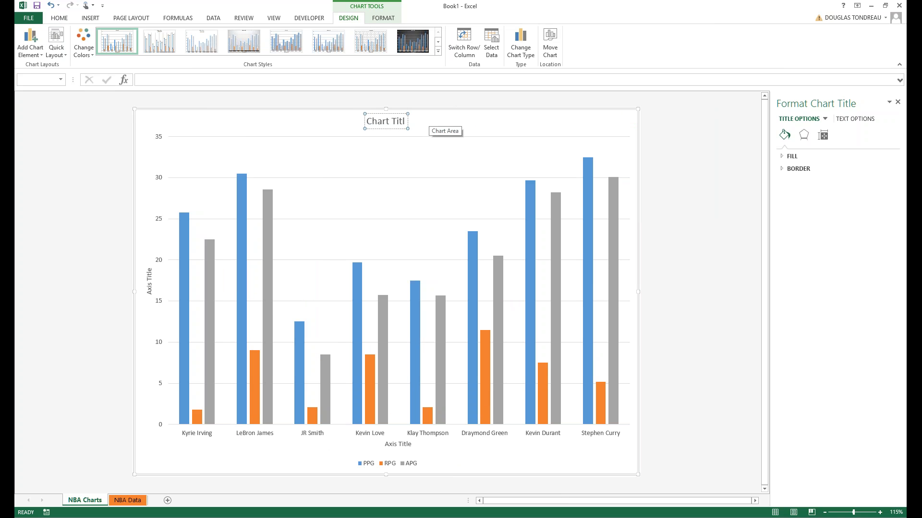
text(NBA Champion)
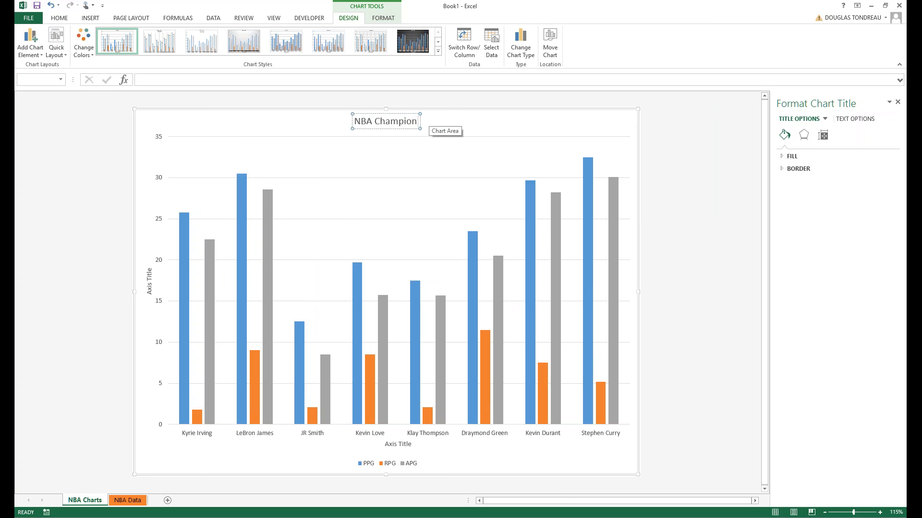
text(sjo)
key(BackSpace)
key(BackSpace)
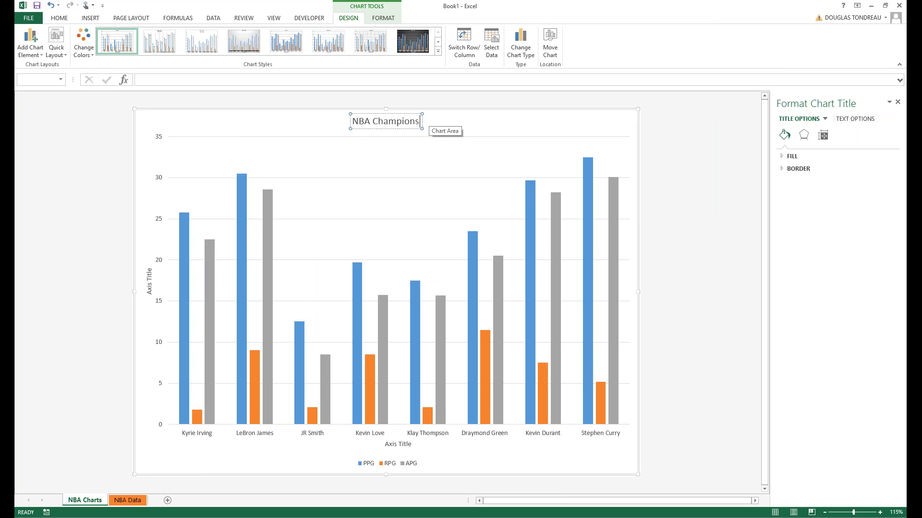
text(hip Chart)
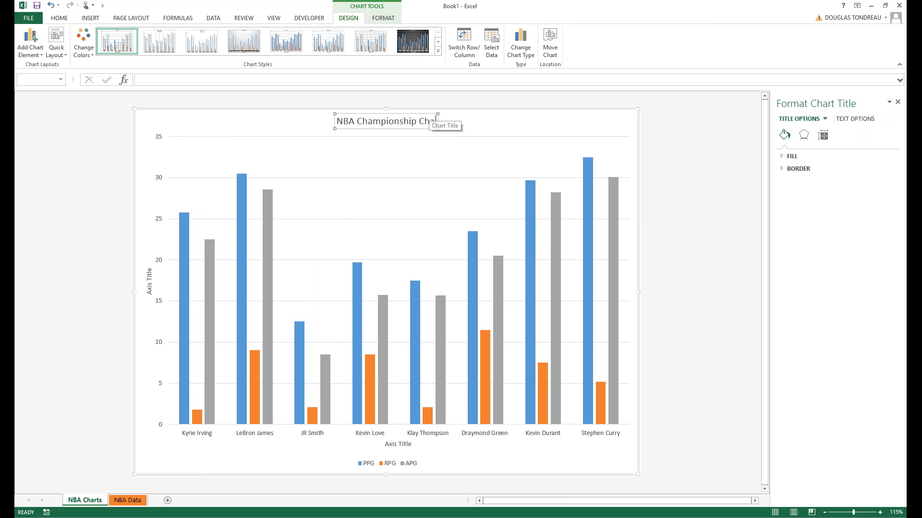
click(397, 138)
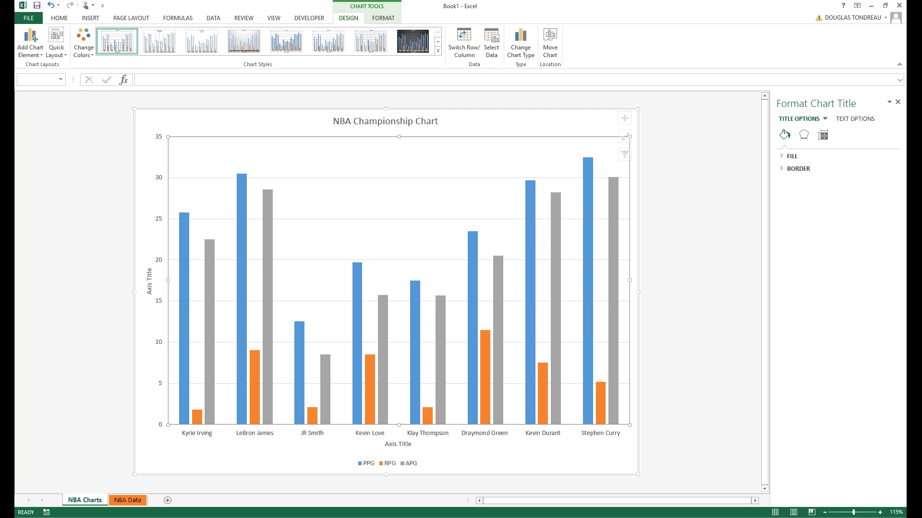
Enlarge the chart title text to 24 point.
triple_click(391, 122)
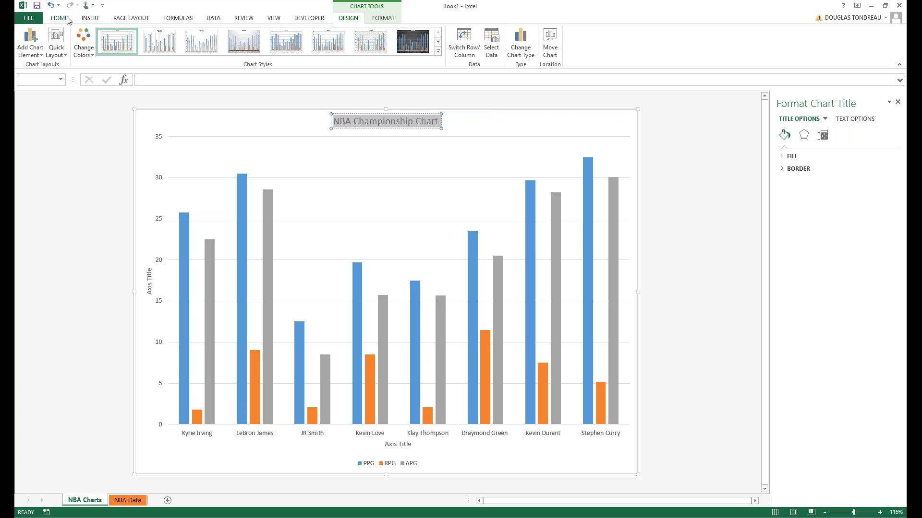
click(60, 18)
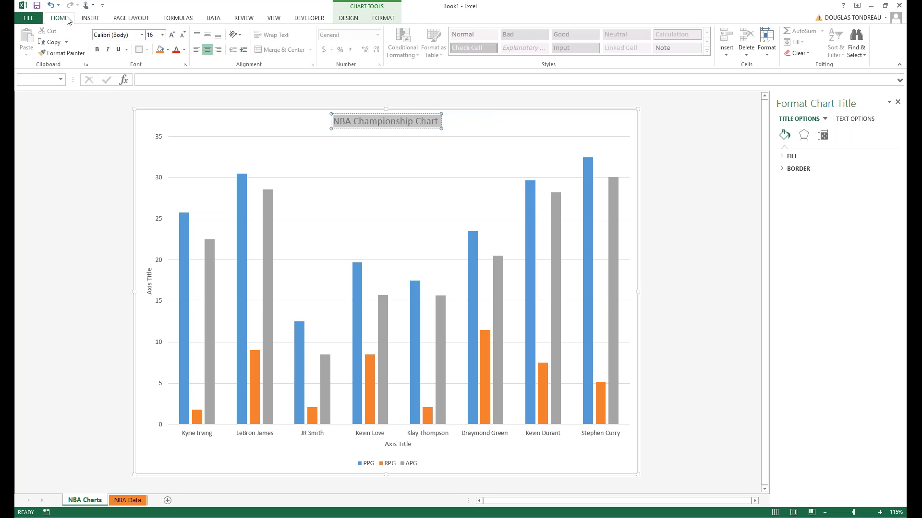
click(162, 34)
click(159, 137)
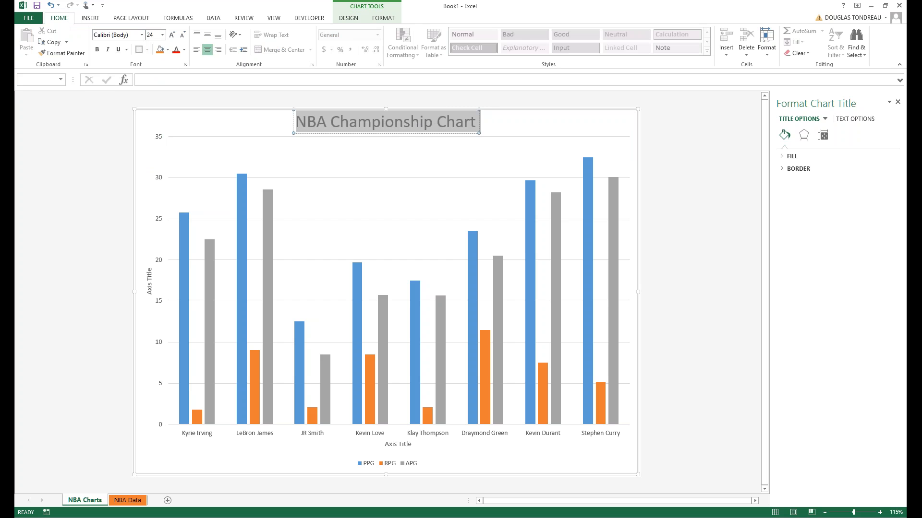
click(380, 126)
click(383, 197)
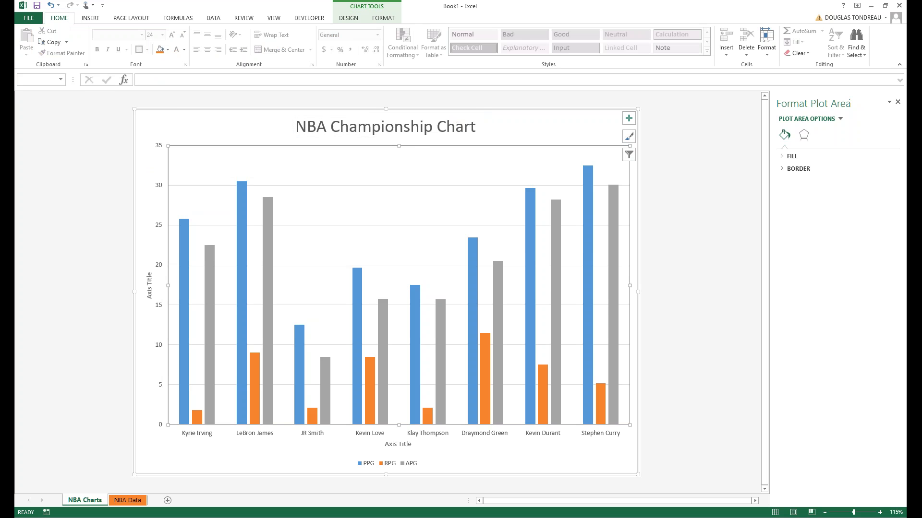
click(348, 18)
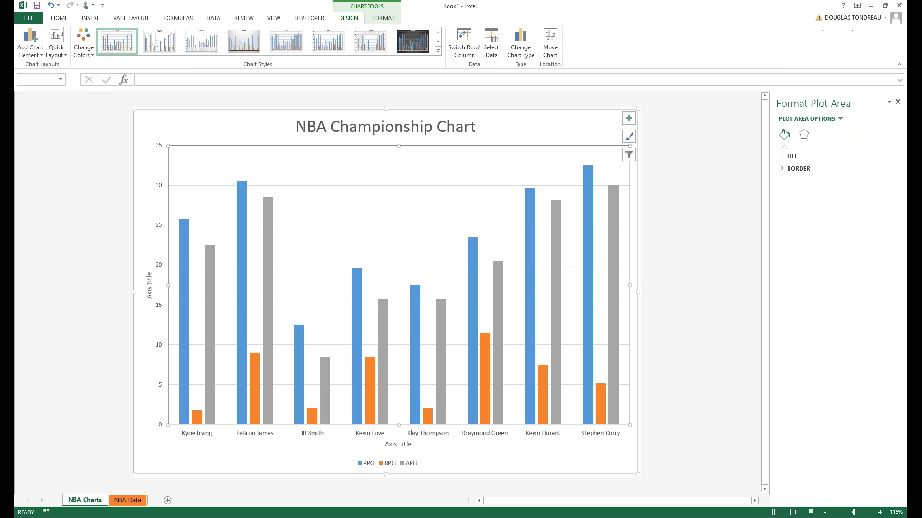
click(67, 56)
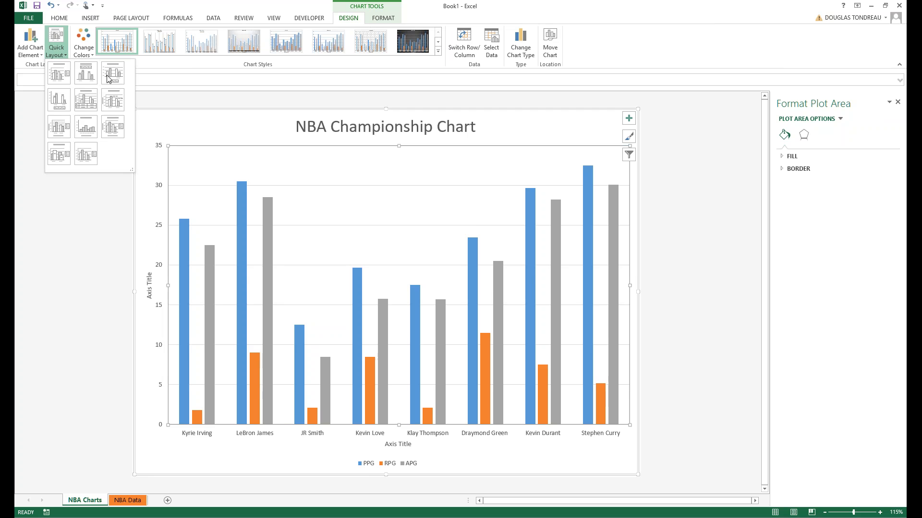
Apply Quick Layout 9 to place the legend at right, and set its text to 18 point.
click(107, 126)
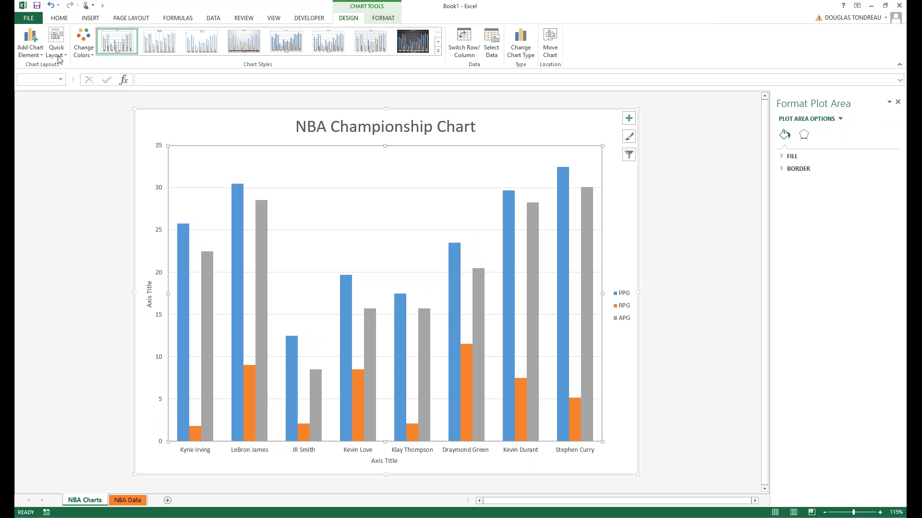
click(620, 311)
click(62, 18)
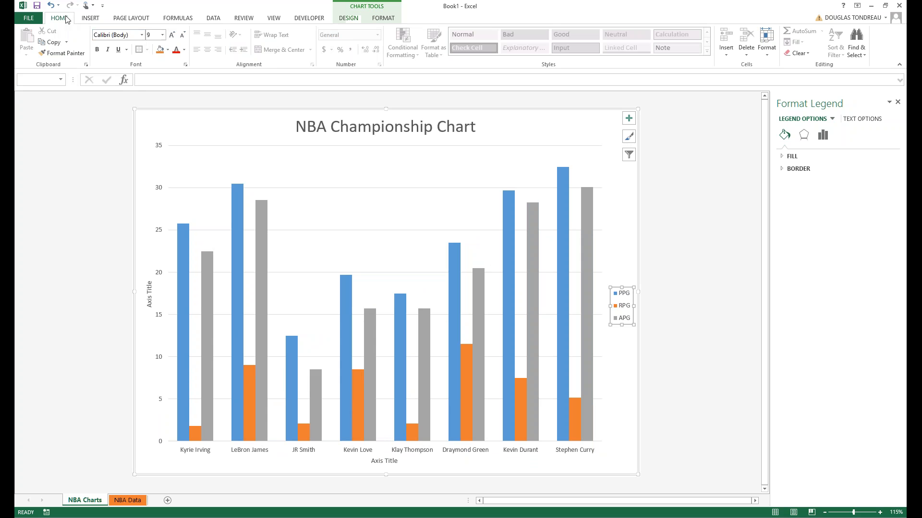
click(162, 35)
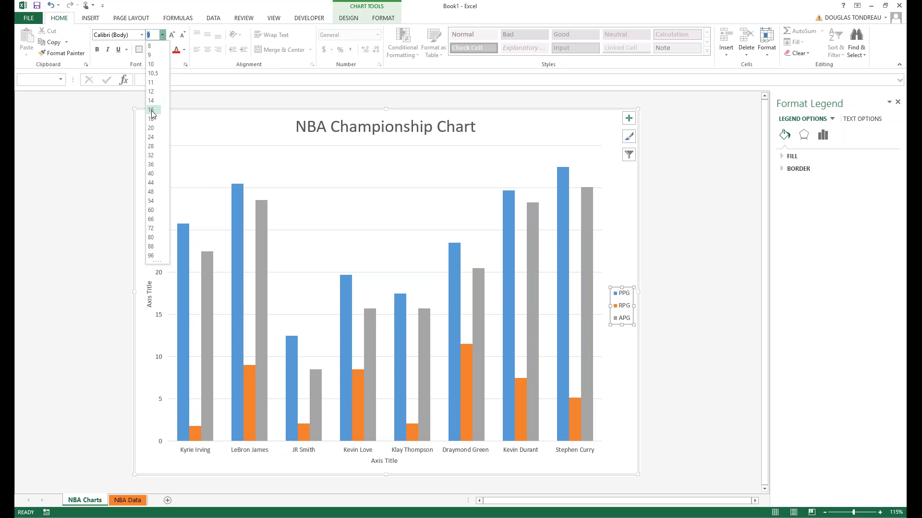
click(151, 110)
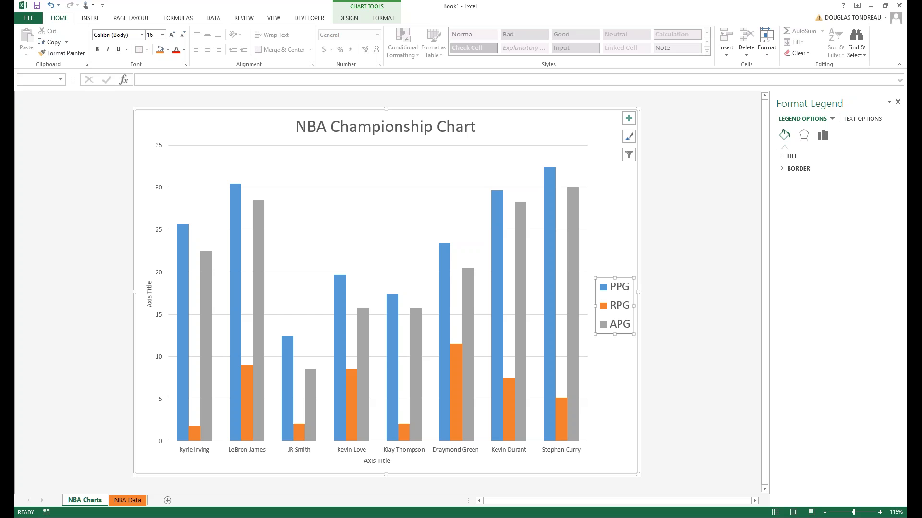
click(162, 35)
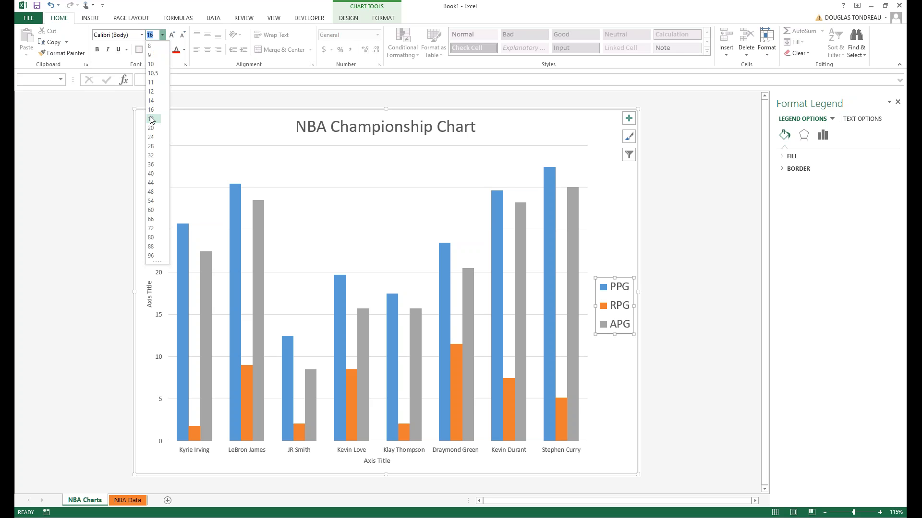
click(151, 119)
click(613, 366)
click(148, 294)
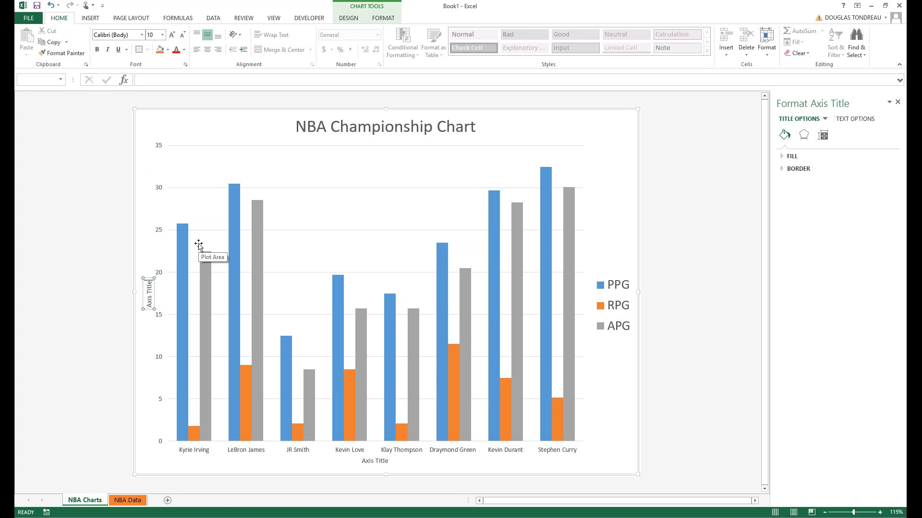
Replace the vertical axis placeholder with 'NBA Points' and make it 20-point text.
key(BackSpace)
key(BackSpace)
key(BackSpace)
key(BackSpace)
key(BackSpace)
key(BackSpace)
key(BackSpace)
key(BackSpace)
key(BackSpace)
key(BackSpace)
text(NBA Points)
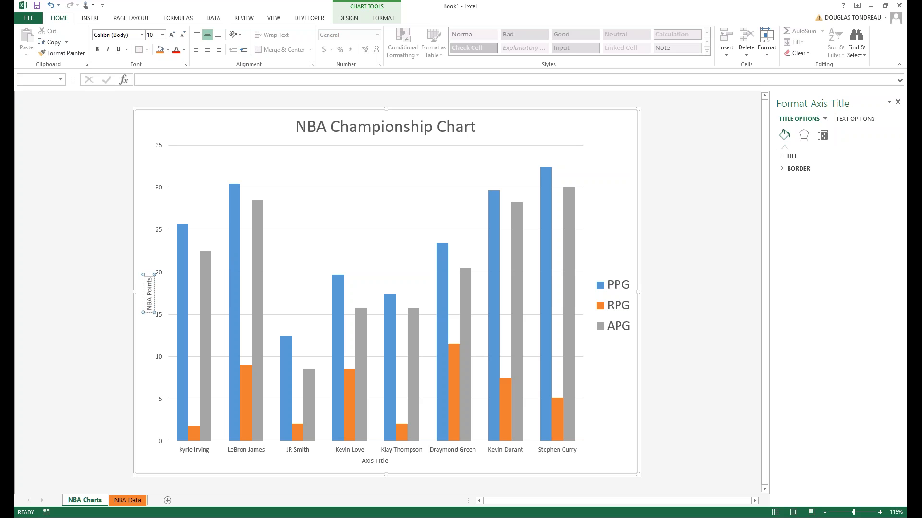
click(56, 18)
click(162, 35)
click(152, 129)
click(149, 296)
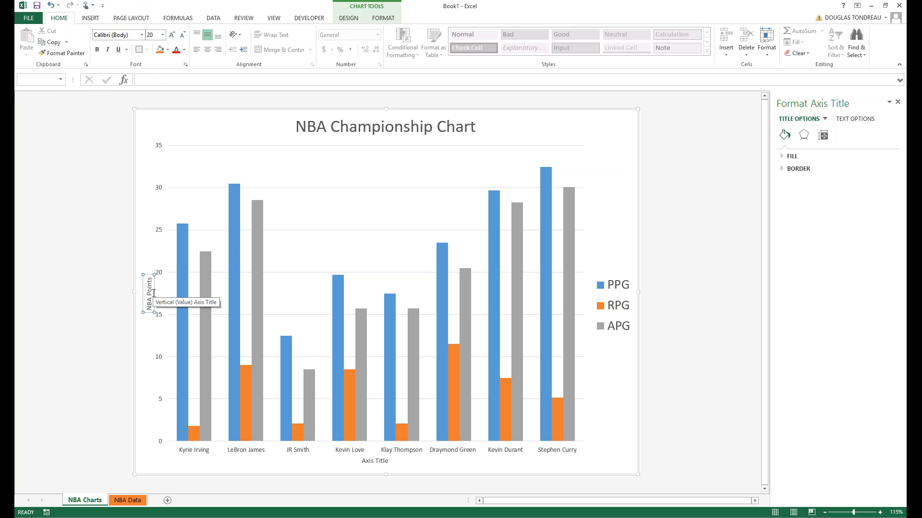
triple_click(150, 296)
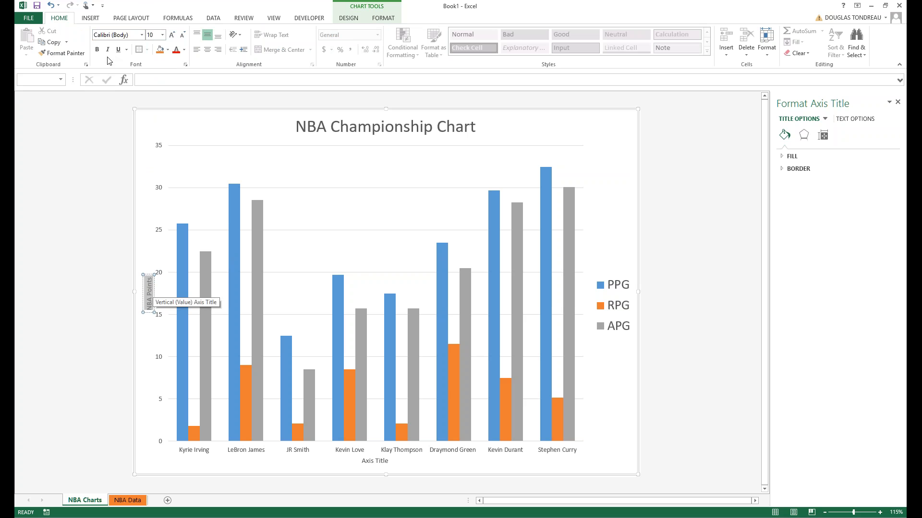
click(162, 35)
click(151, 128)
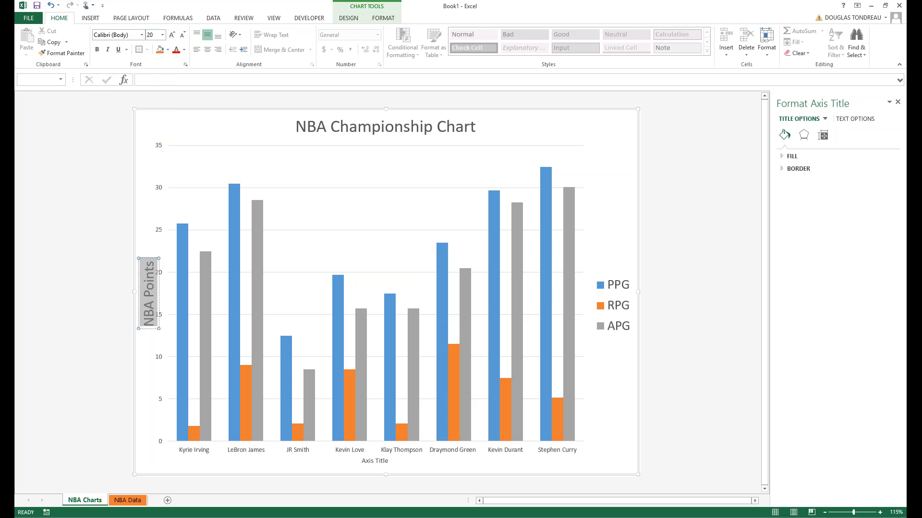
click(364, 272)
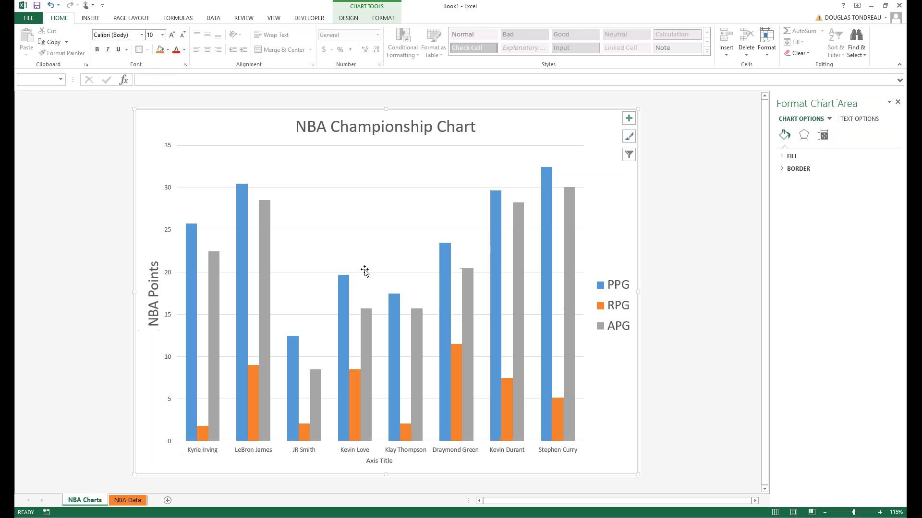
click(364, 272)
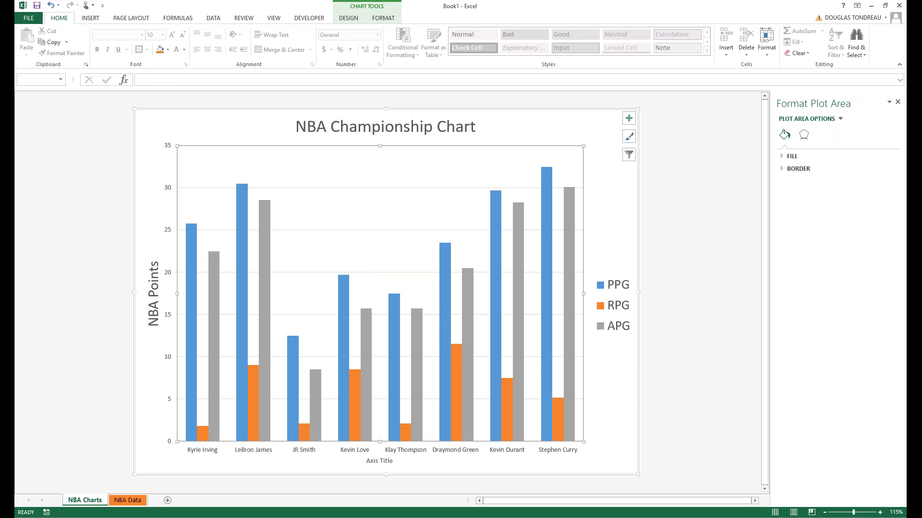
Browse the PPG series' Fill & Line, Effects and Series Options settings without changing them.
click(191, 411)
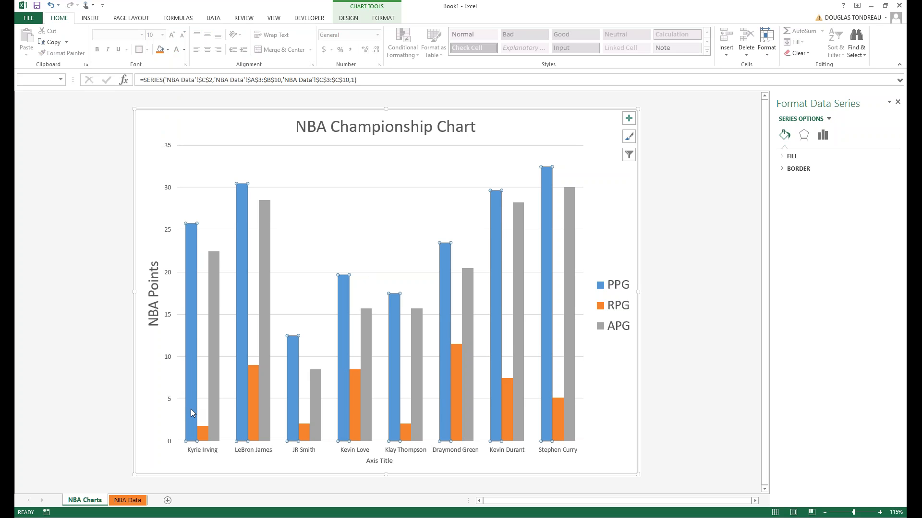
click(783, 172)
click(821, 139)
click(804, 136)
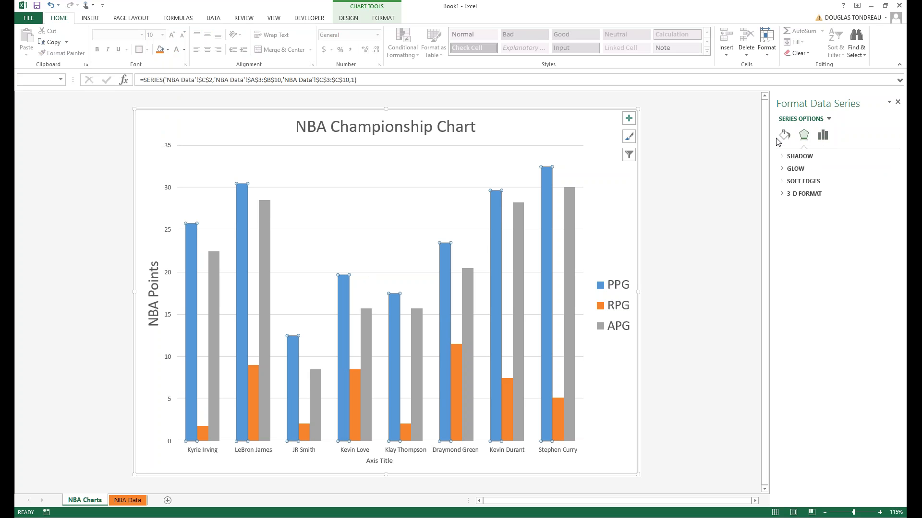
click(784, 136)
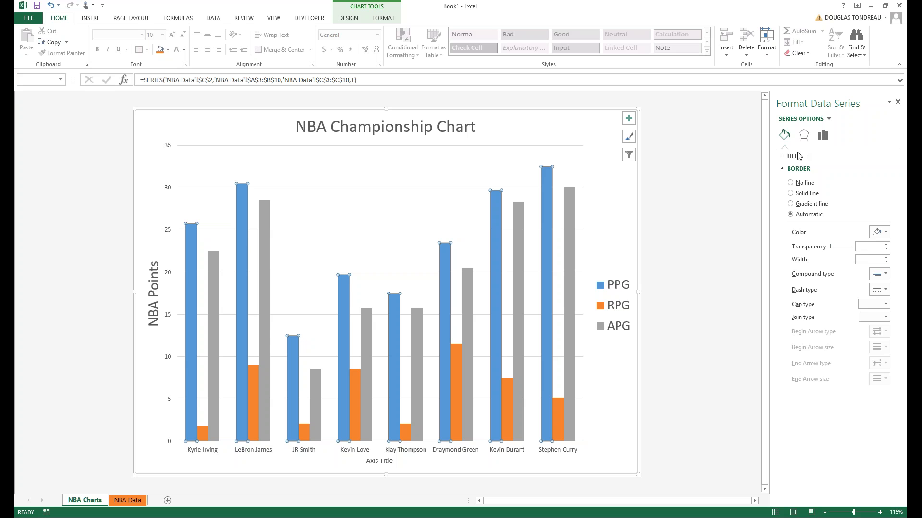
click(785, 159)
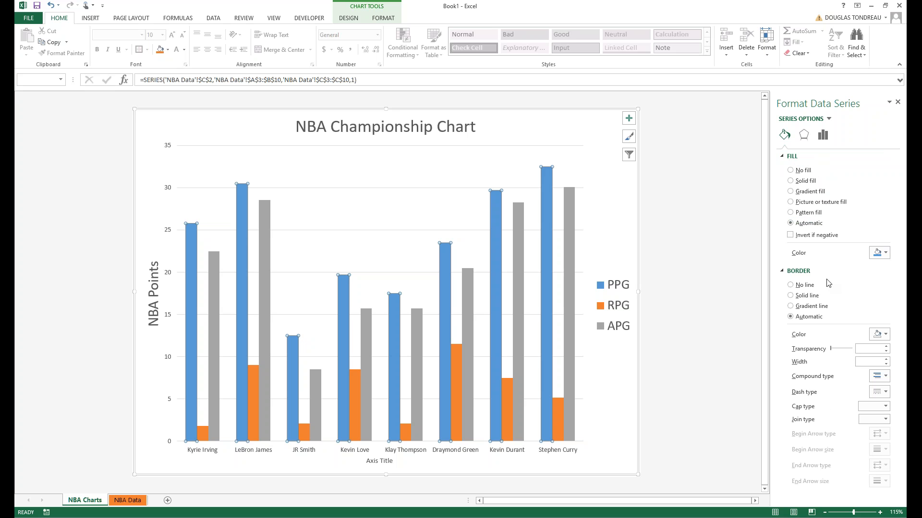
click(823, 136)
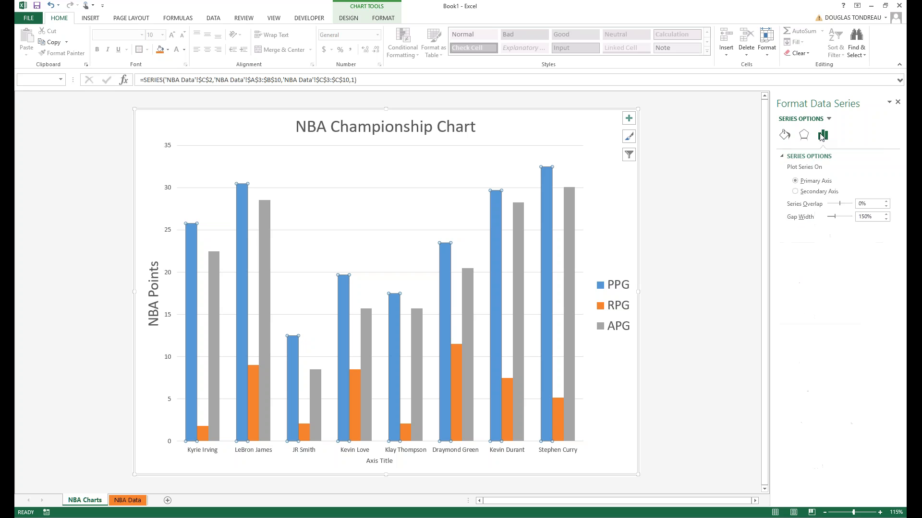
click(806, 137)
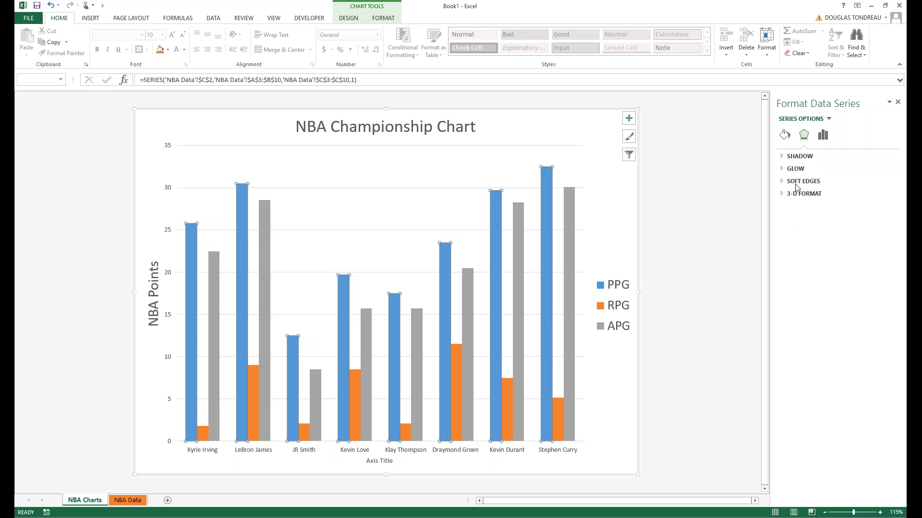
click(783, 195)
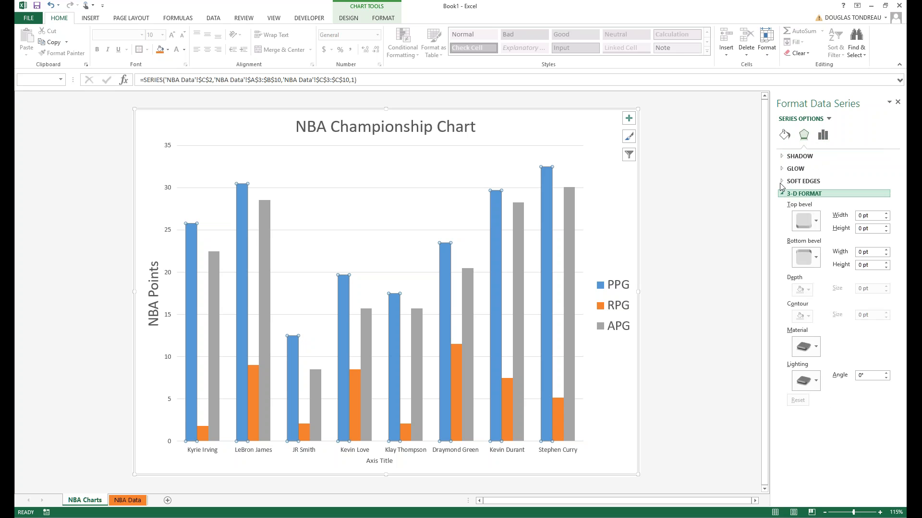
click(780, 183)
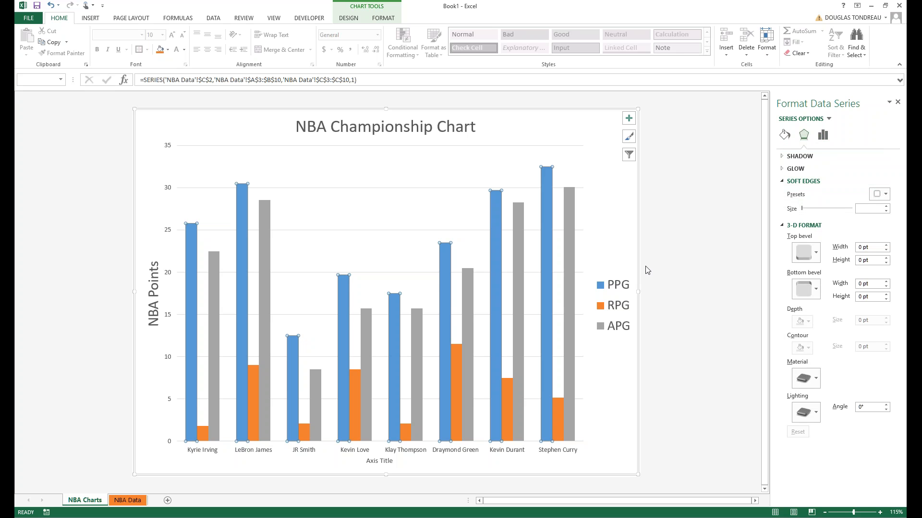
Browse the APG series' Series Options, Fill & Line and glow Effects settings, leaving them unchanged.
click(574, 269)
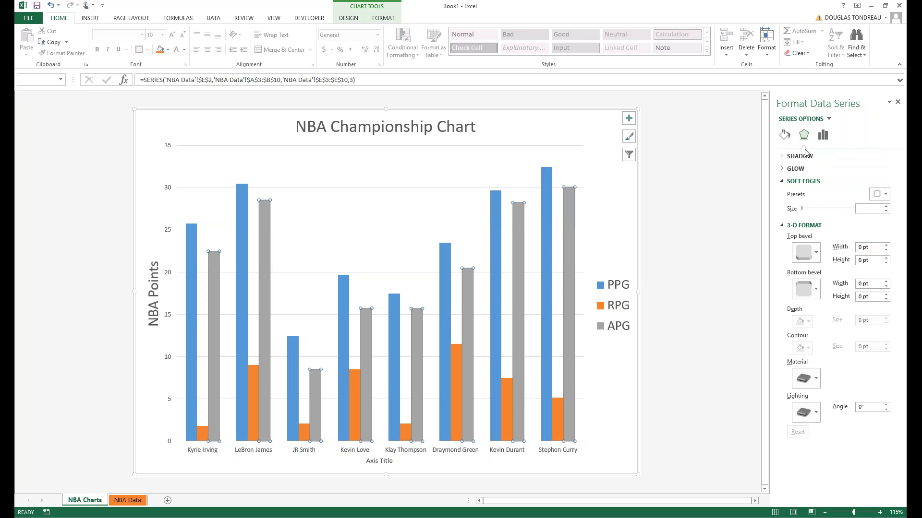
click(822, 136)
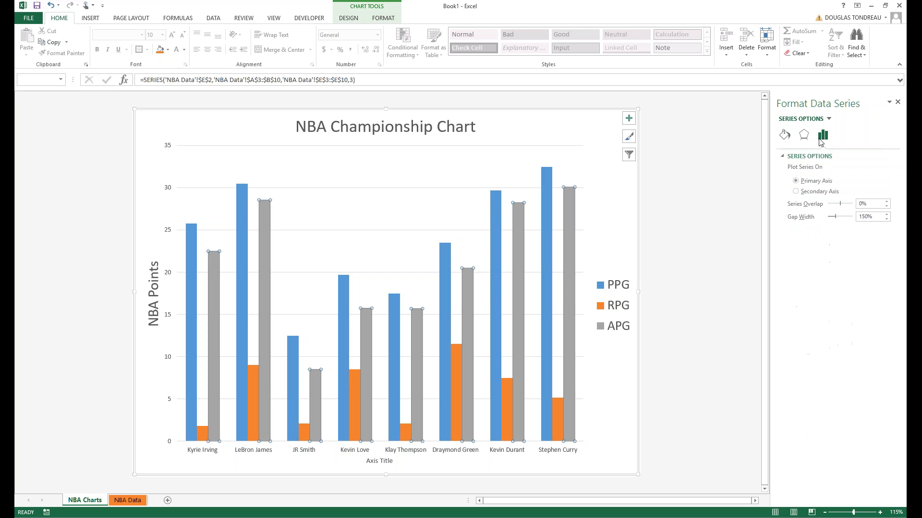
click(785, 137)
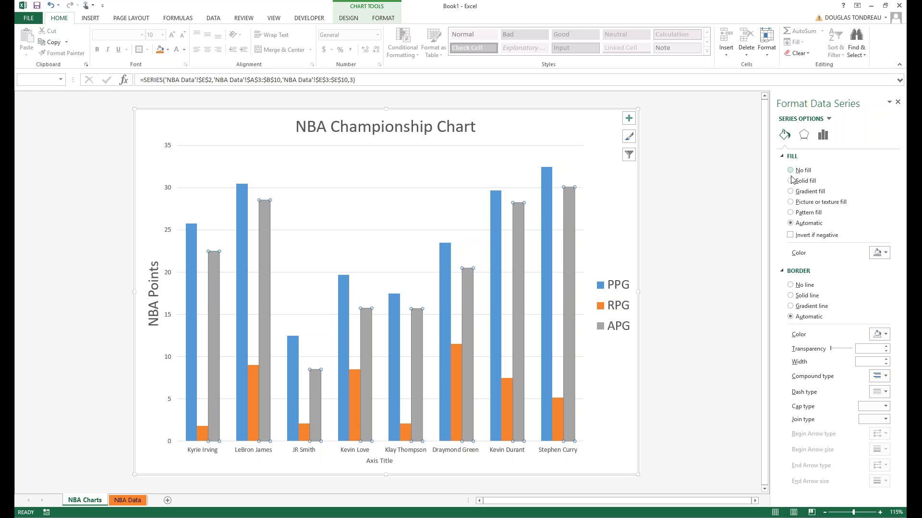
click(804, 135)
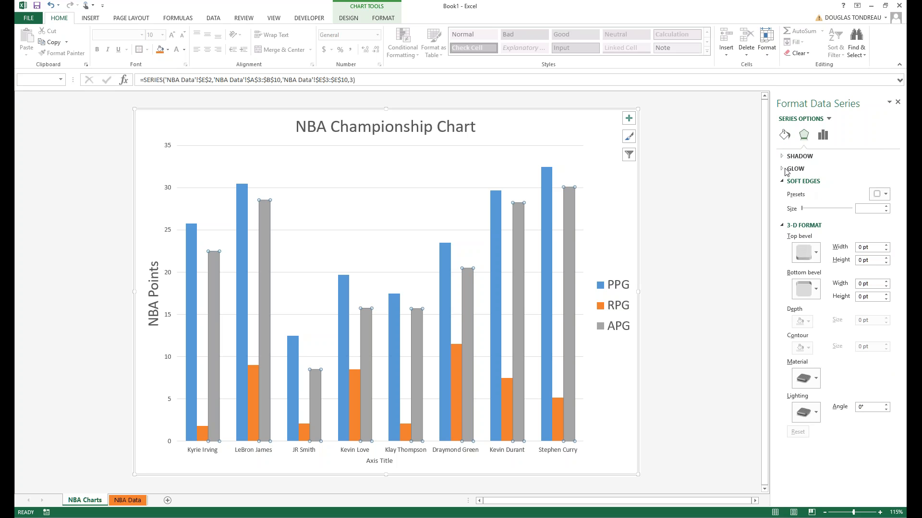
click(785, 170)
click(821, 137)
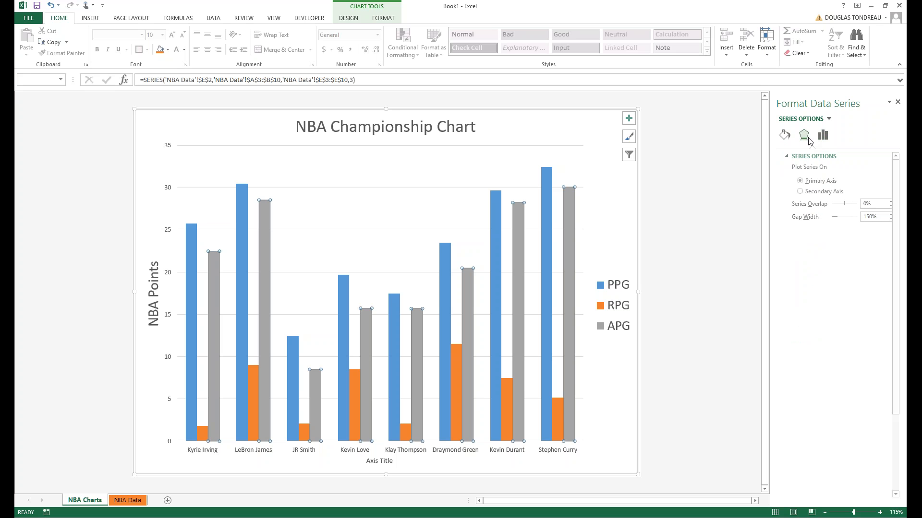
click(803, 136)
scroll(820, 300, down, 3)
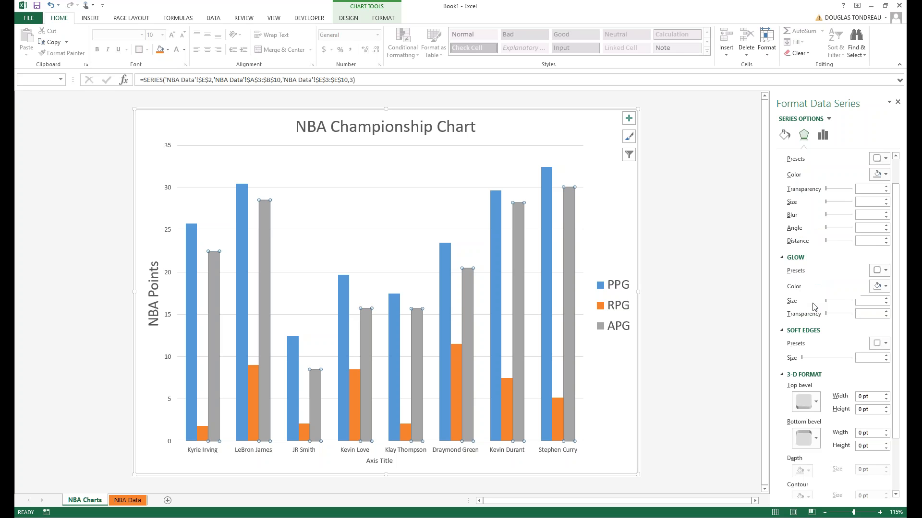
scroll(813, 307, up, 3)
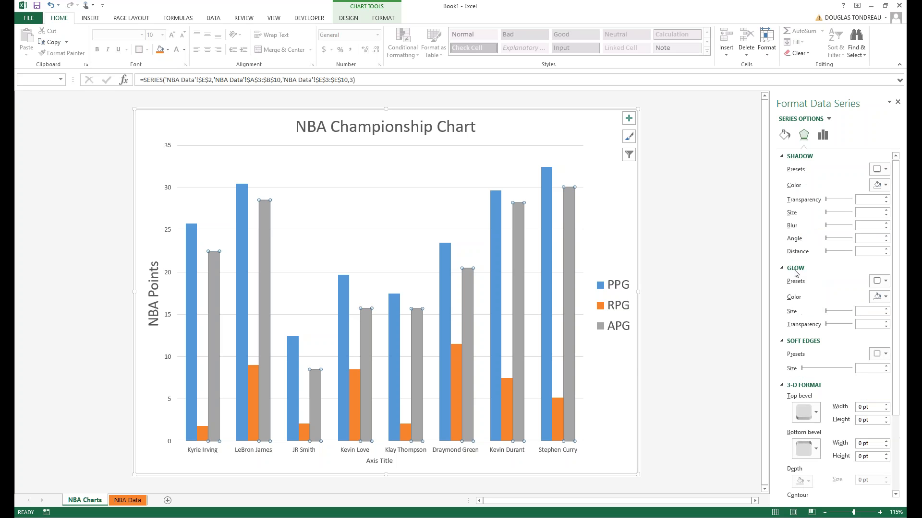
click(784, 136)
Select Stephen Curry's APG bar, then the plot area, and show Chart Tools Design.
click(571, 232)
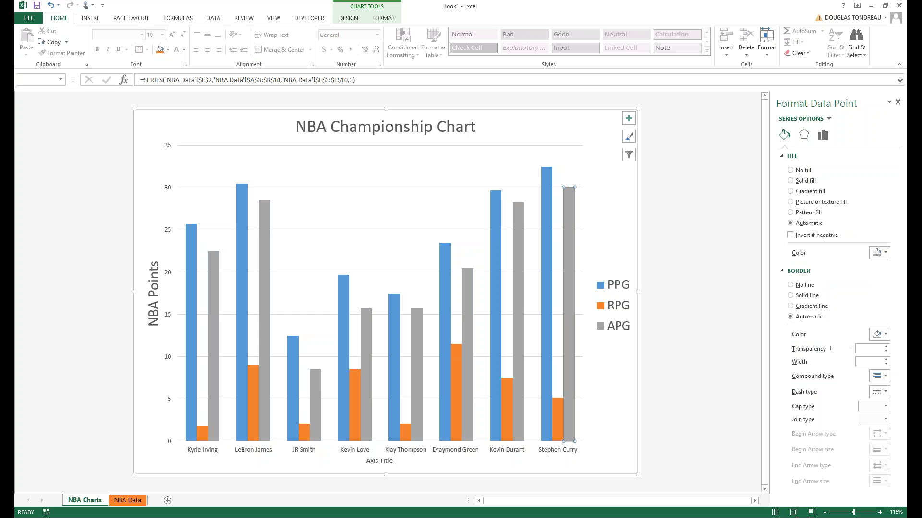
click(267, 316)
click(348, 18)
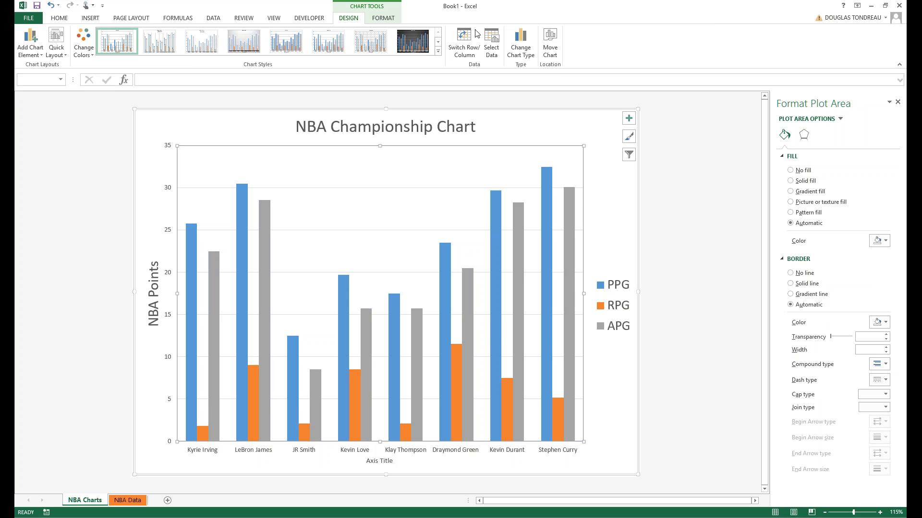
Change the NBA Championship Chart's type to Column > 3-D Clustered Column.
click(512, 39)
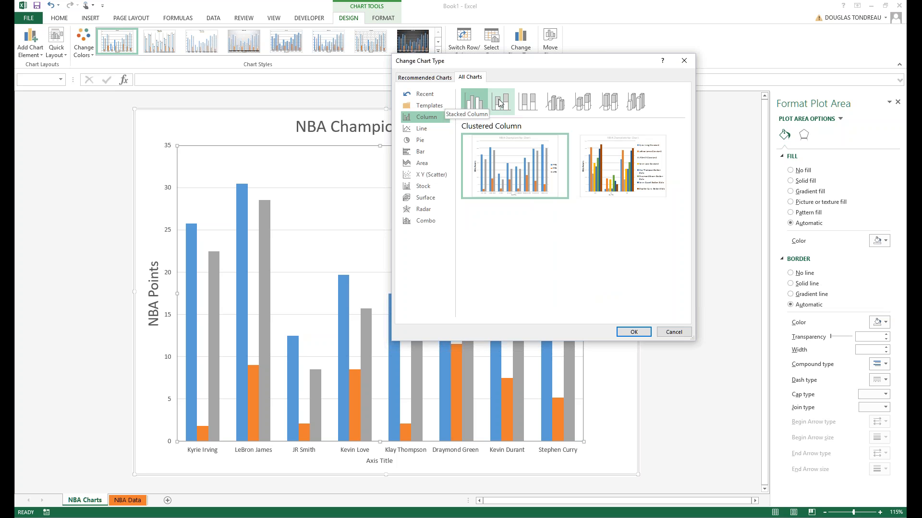
click(555, 103)
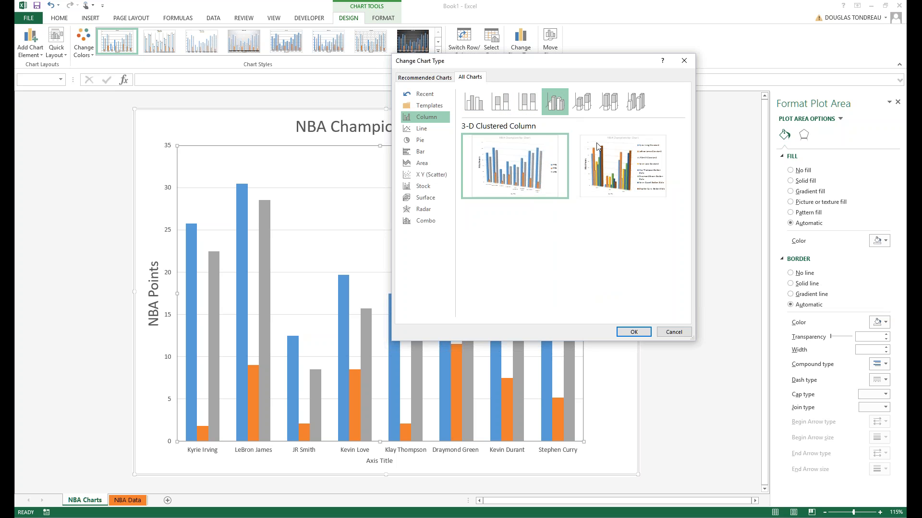
mouse_move(599, 148)
mouse_move(482, 126)
mouse_move(536, 156)
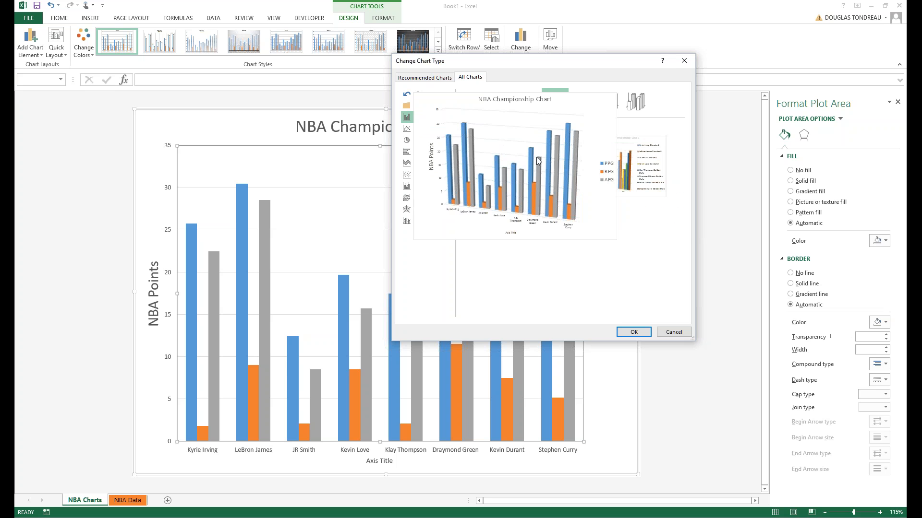
double_click(536, 157)
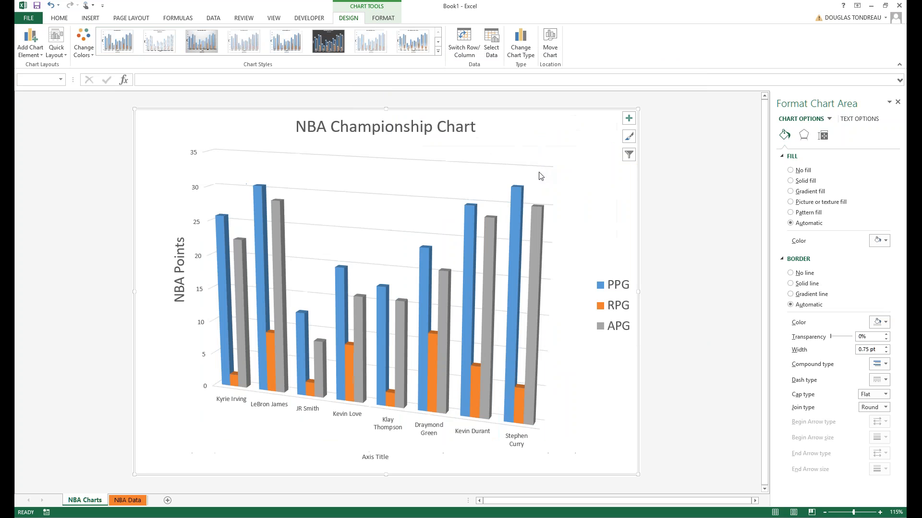
Keep the first chart style and set the grey APG series column shape to Cylinder.
click(460, 255)
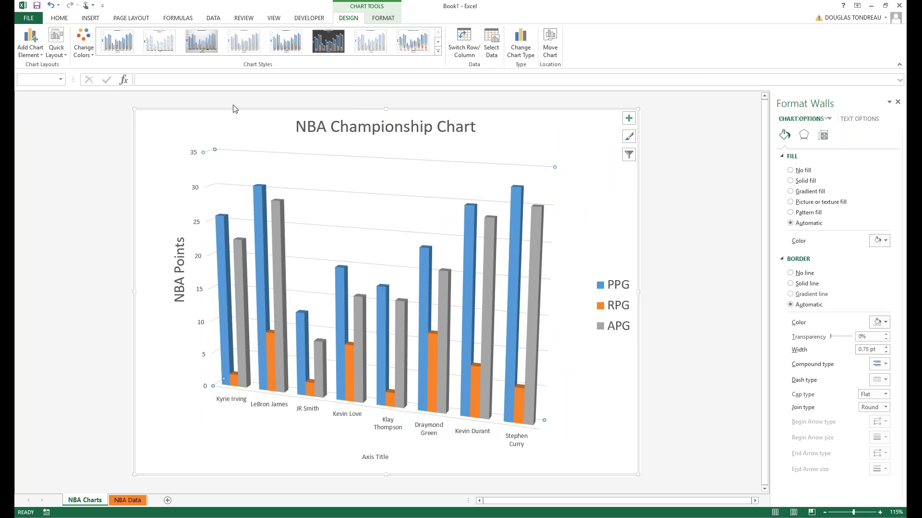
click(141, 45)
click(119, 48)
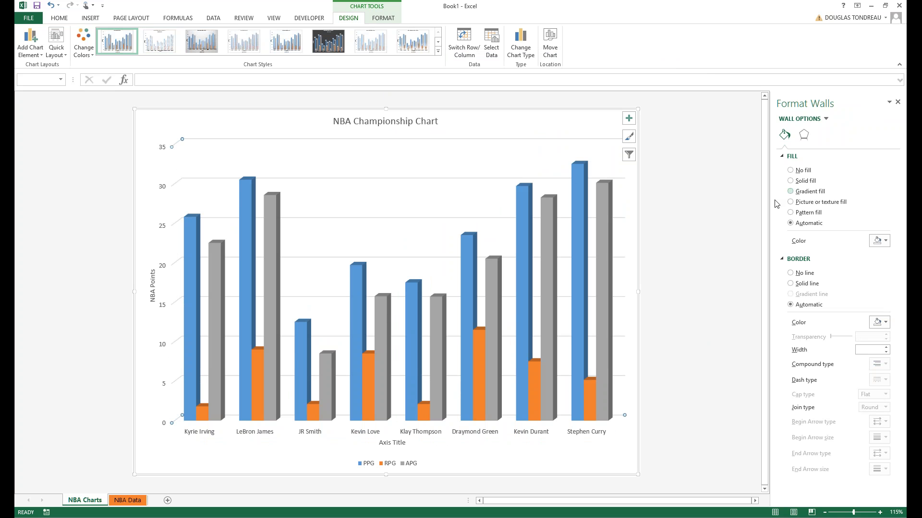
click(608, 275)
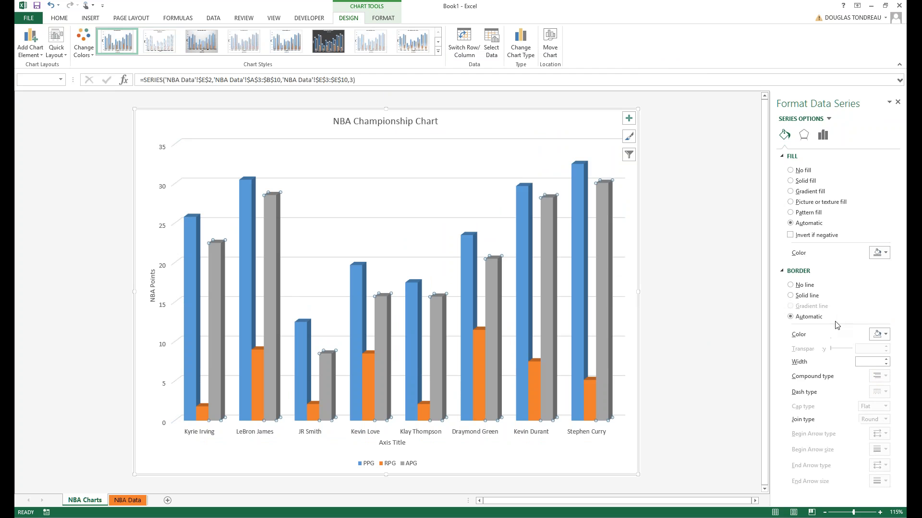
click(822, 135)
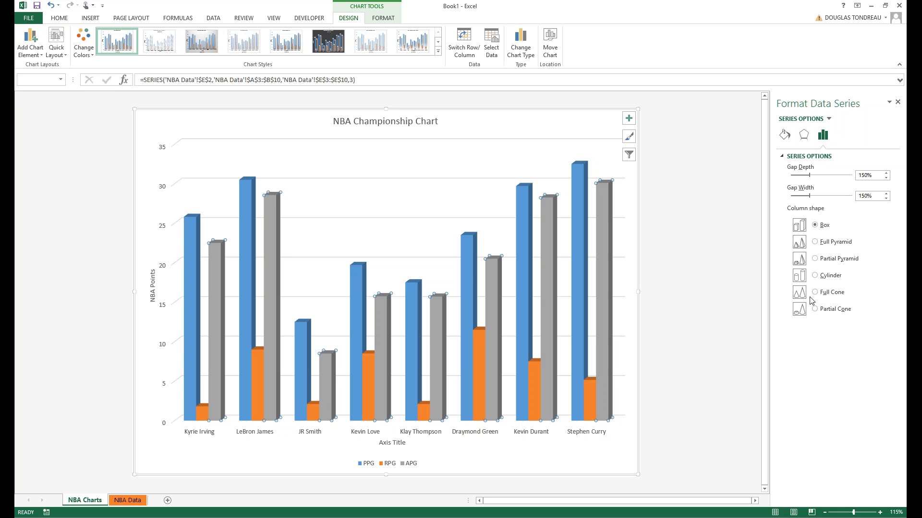
click(815, 278)
Set the blue PPG and orange RPG series column shapes to Cylinder as well.
click(584, 268)
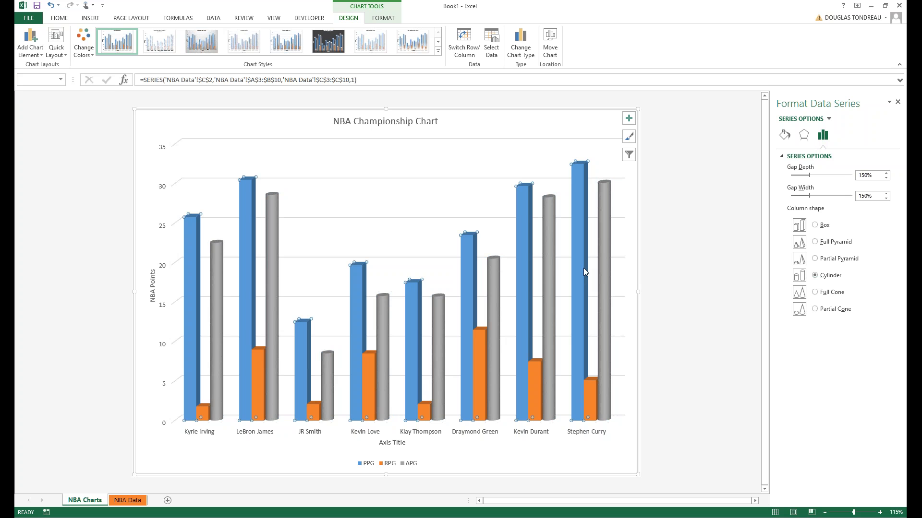
click(815, 276)
click(592, 397)
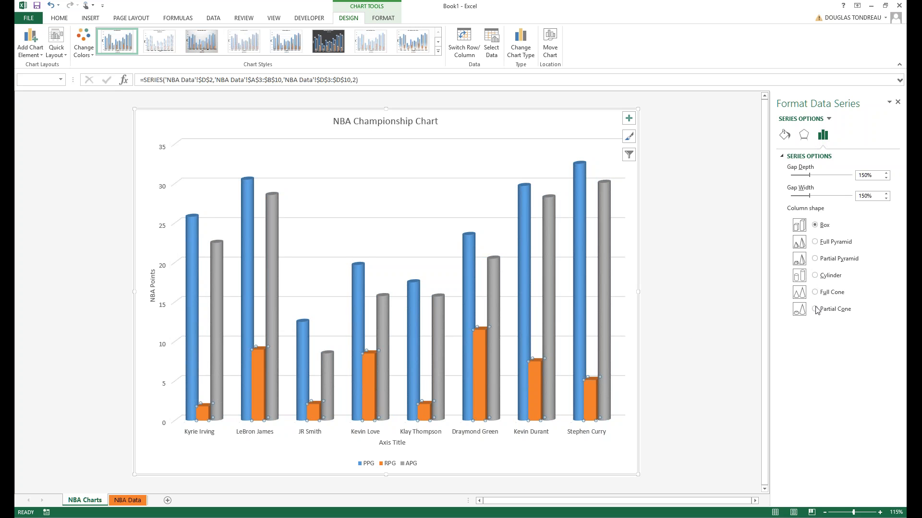
click(815, 276)
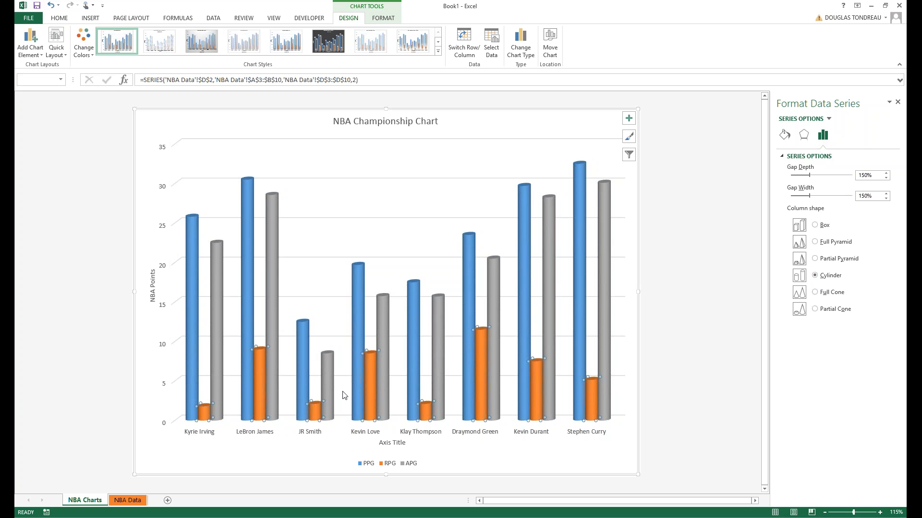
click(231, 344)
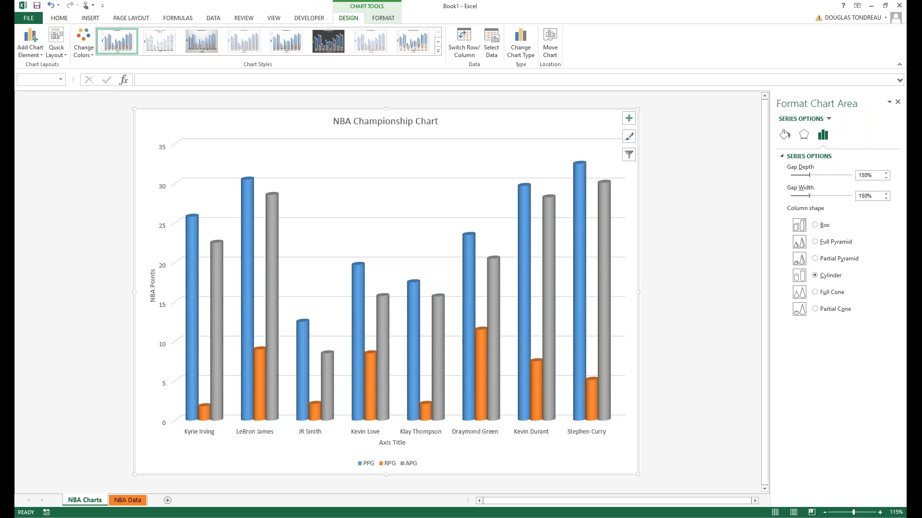
click(209, 397)
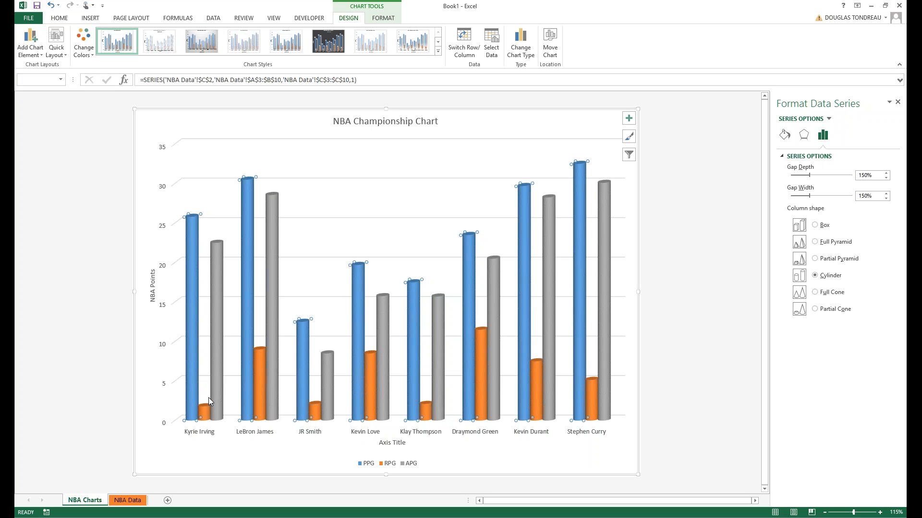
click(228, 394)
click(215, 390)
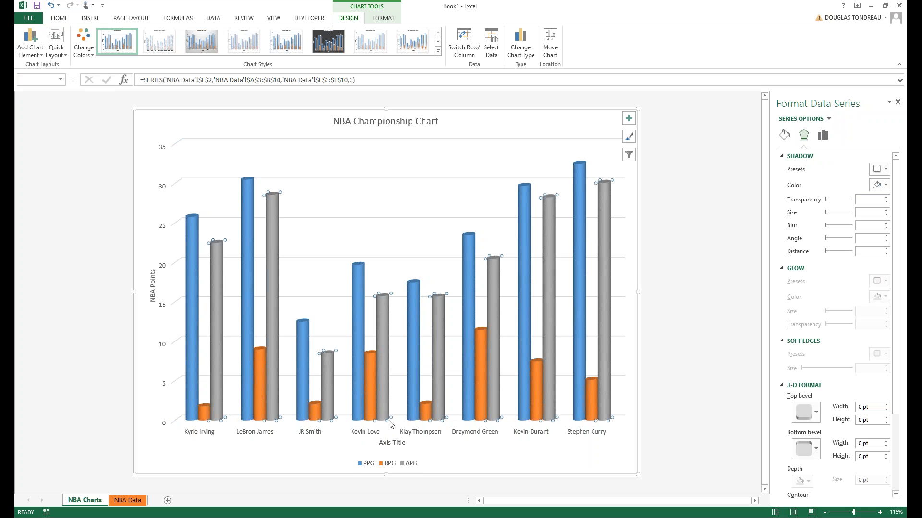
Apply the Quick Layout with the legend on the right and set the legend text to 14 pt.
click(389, 463)
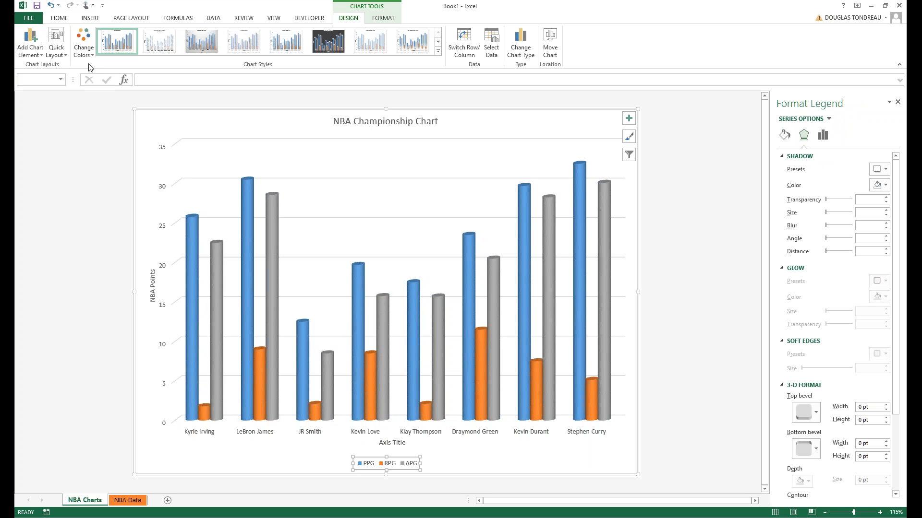
click(49, 57)
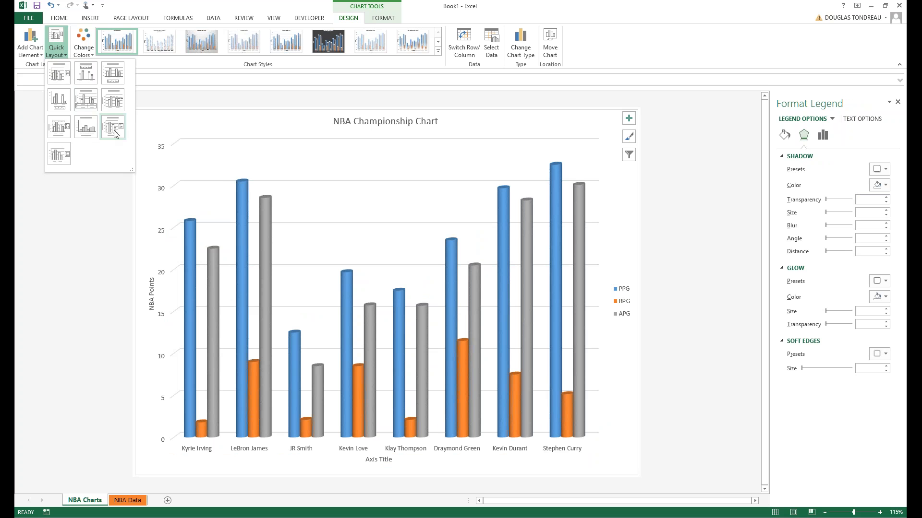
click(114, 129)
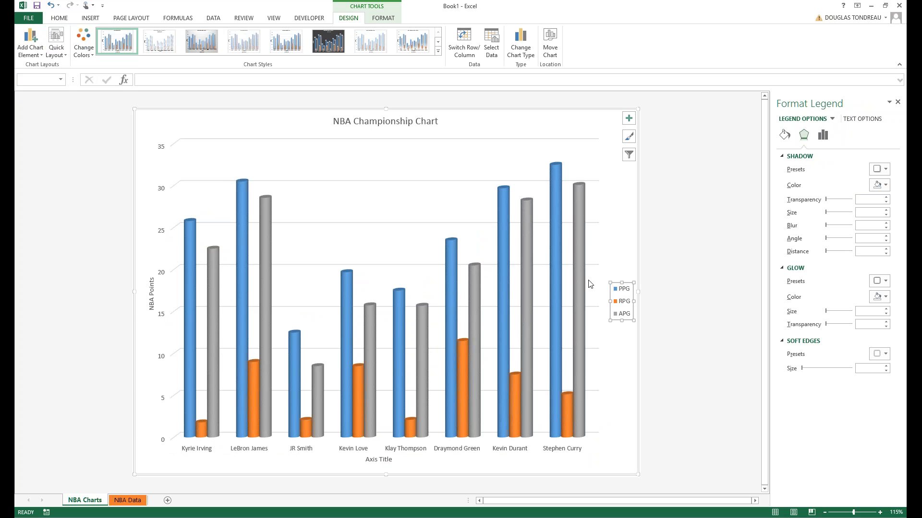
click(61, 18)
click(162, 34)
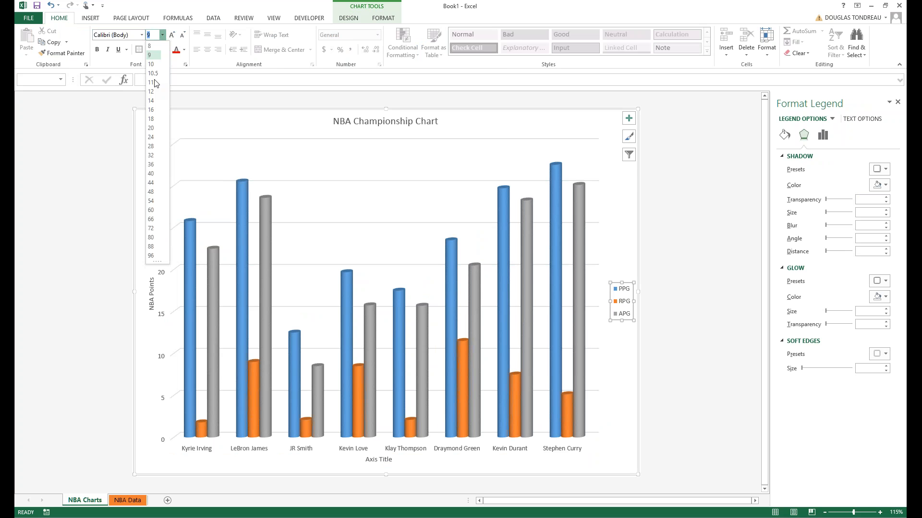
click(151, 100)
Set the NBA Points axis title to 14 pt and the chart title to 24 pt.
click(150, 282)
click(162, 35)
click(156, 100)
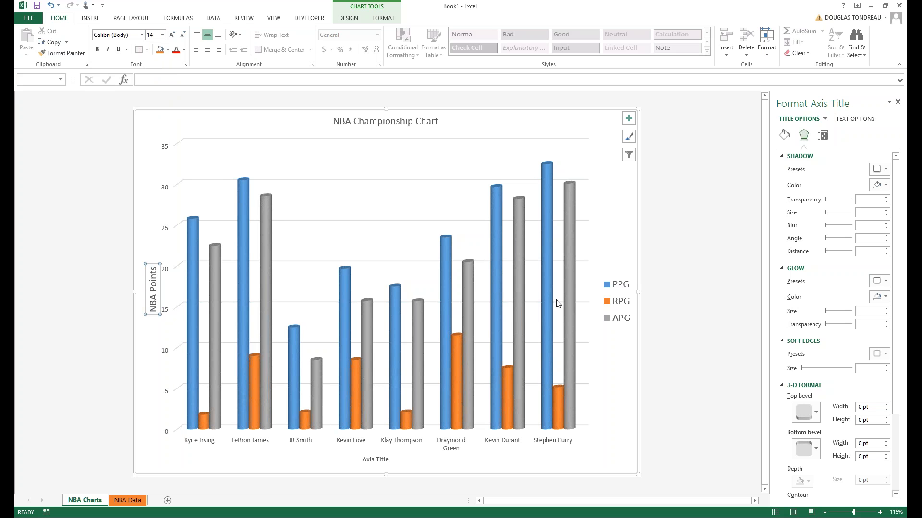
click(437, 171)
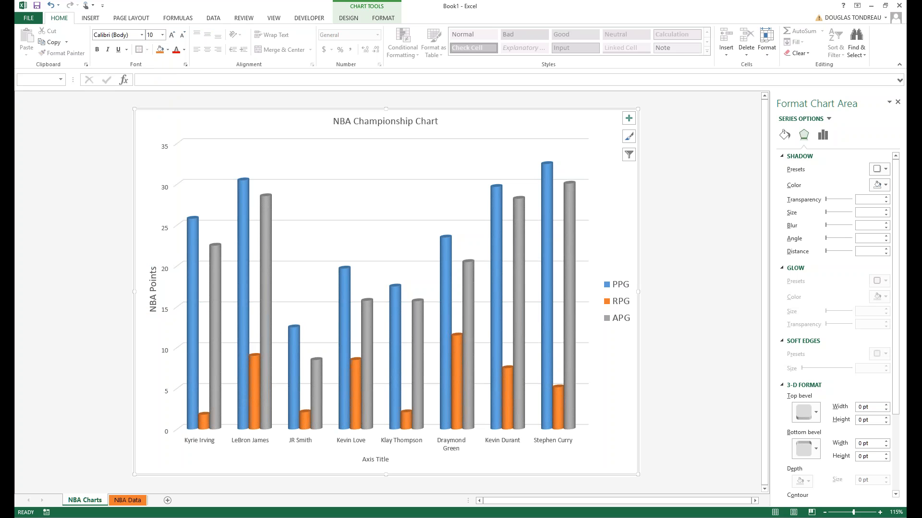
click(386, 121)
click(162, 34)
click(154, 137)
click(296, 173)
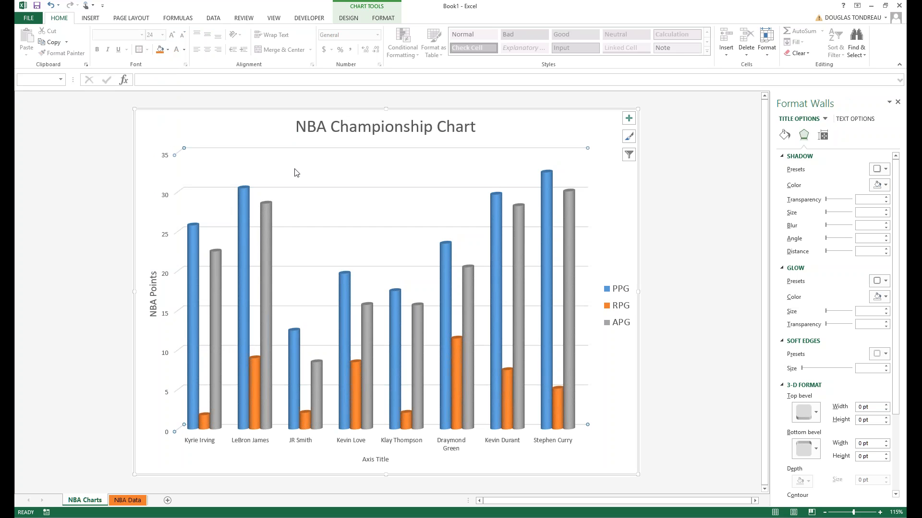
click(681, 282)
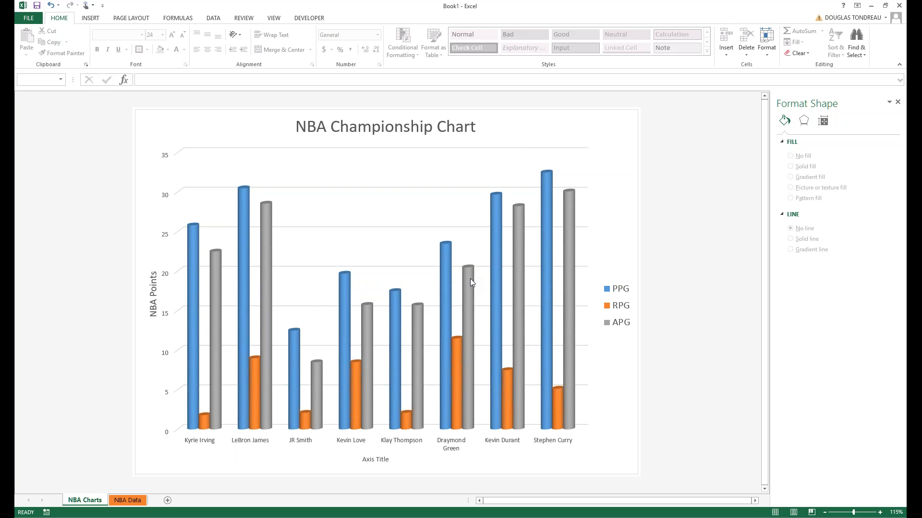
Replace the horizontal Axis Title placeholder text with 'NBA Players'.
click(334, 445)
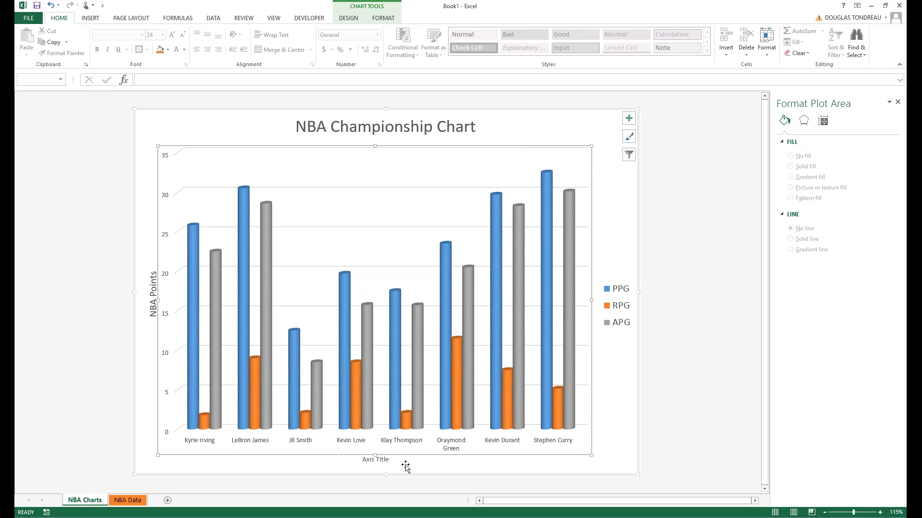
click(387, 459)
drag(389, 459, 347, 456)
text(Pla)
key(BackSpace)
key(BackSpace)
key(BackSpace)
text(NBA)
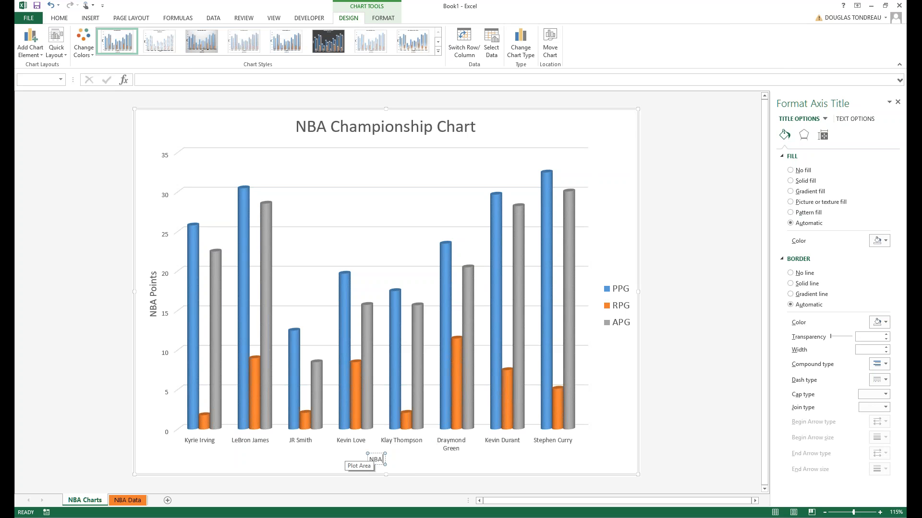
text( Players)
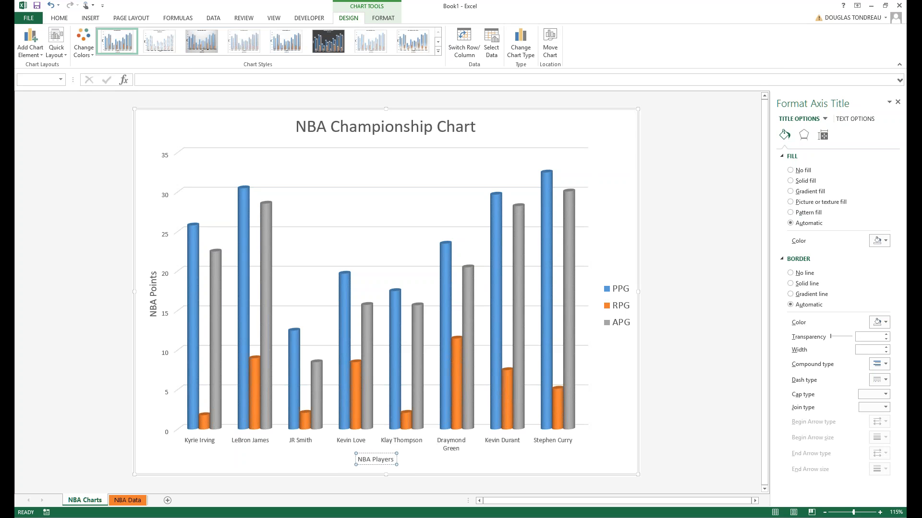
Enlarge the NBA Players axis title to 16 pt.
click(383, 464)
click(390, 459)
click(59, 17)
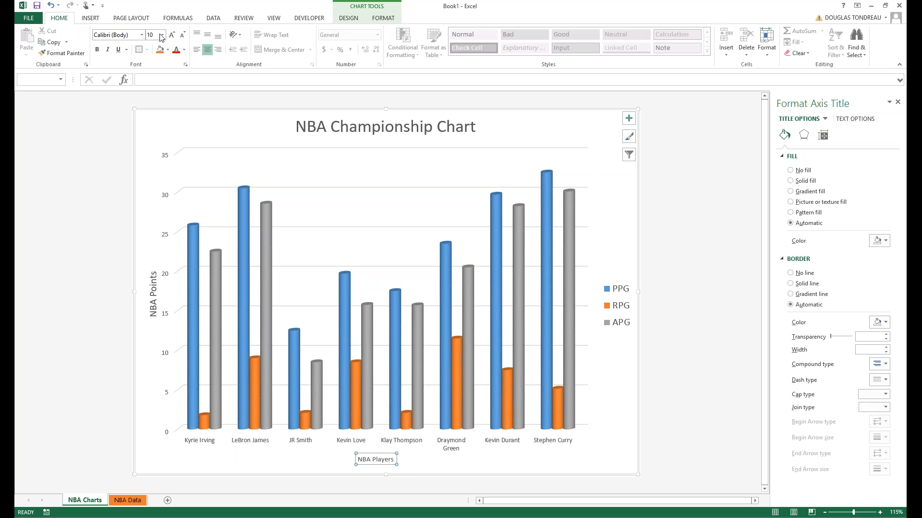
click(162, 36)
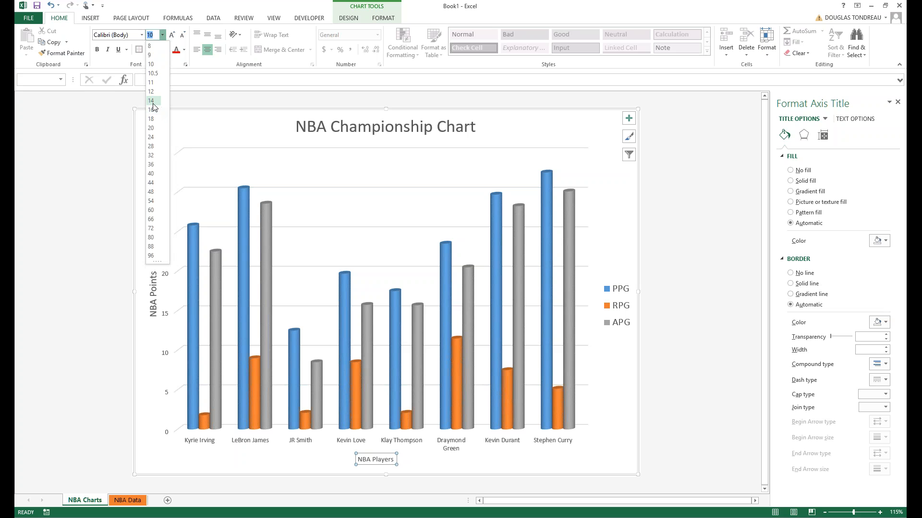
click(152, 102)
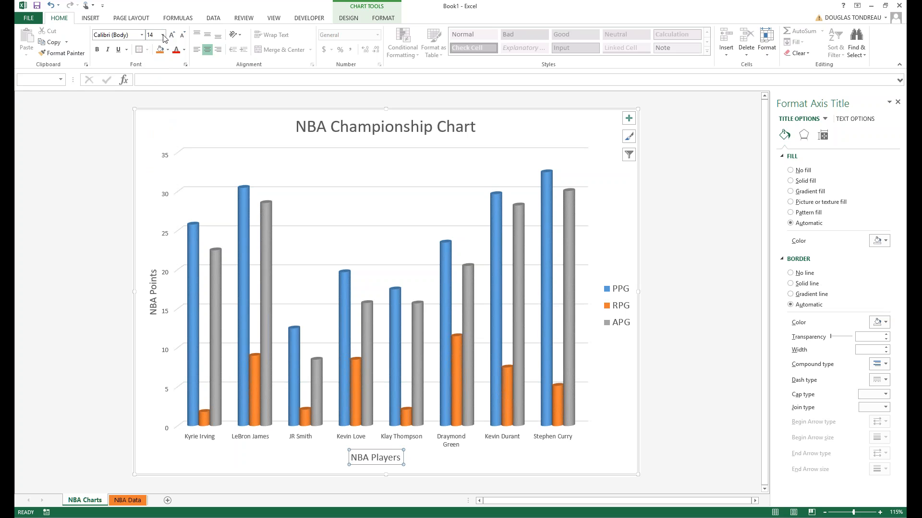
click(162, 35)
click(153, 111)
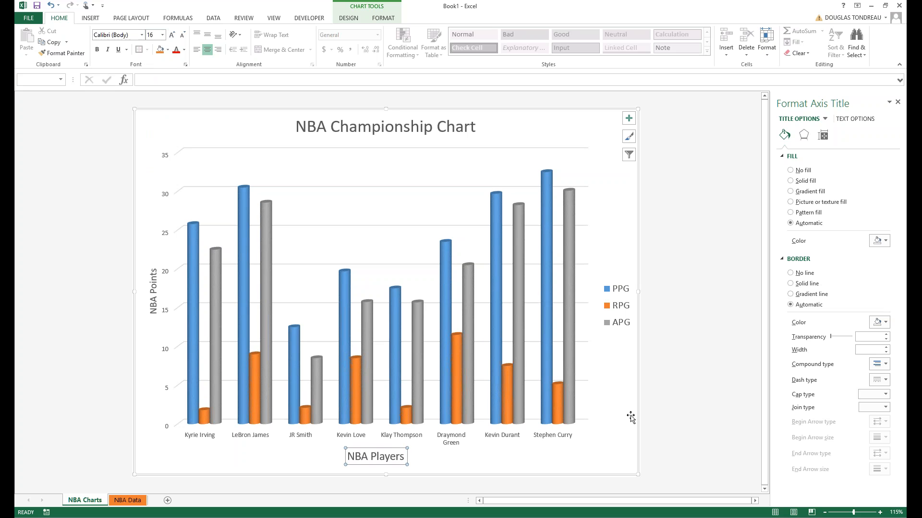
click(604, 465)
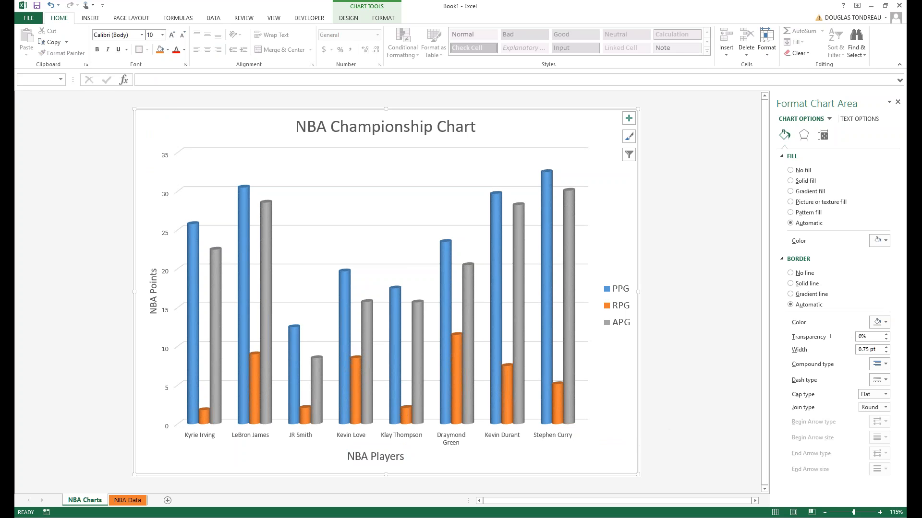
Close the Format Chart Area pane and switch between the NBA Data and NBA Charts sheets to review.
click(897, 103)
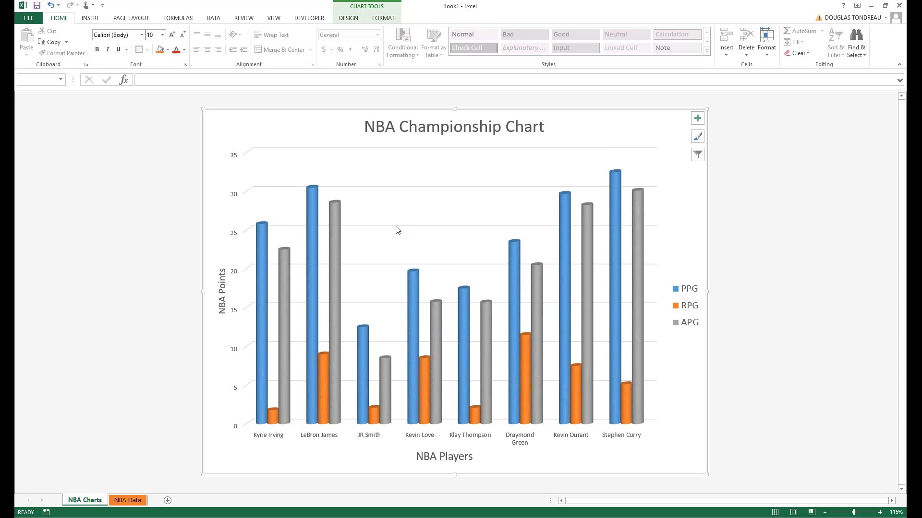
click(113, 501)
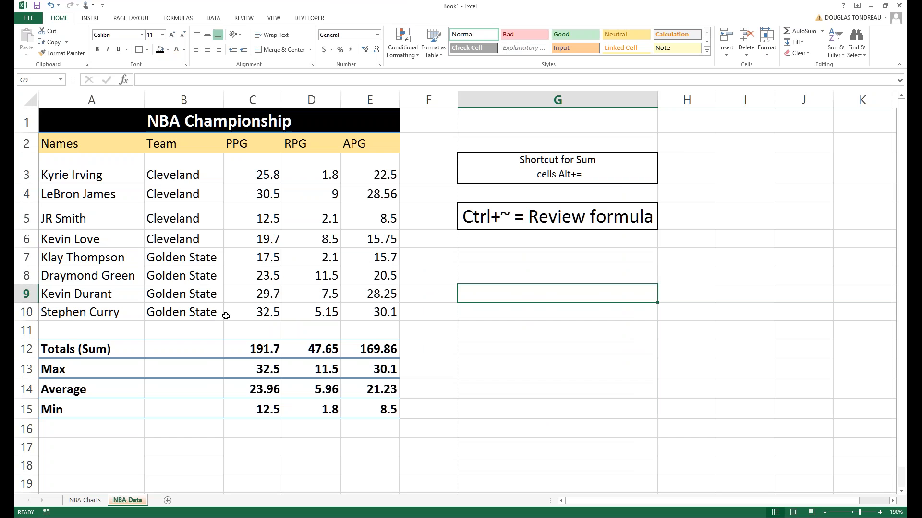
click(88, 503)
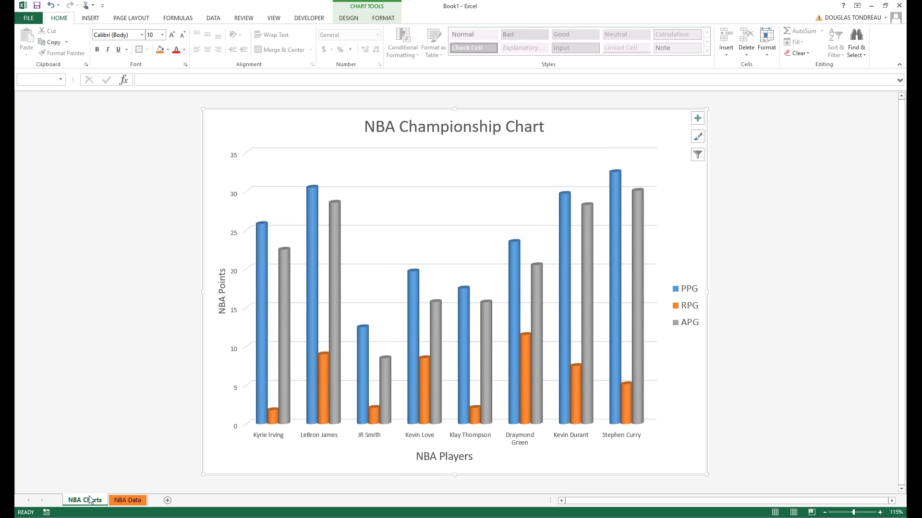
click(128, 500)
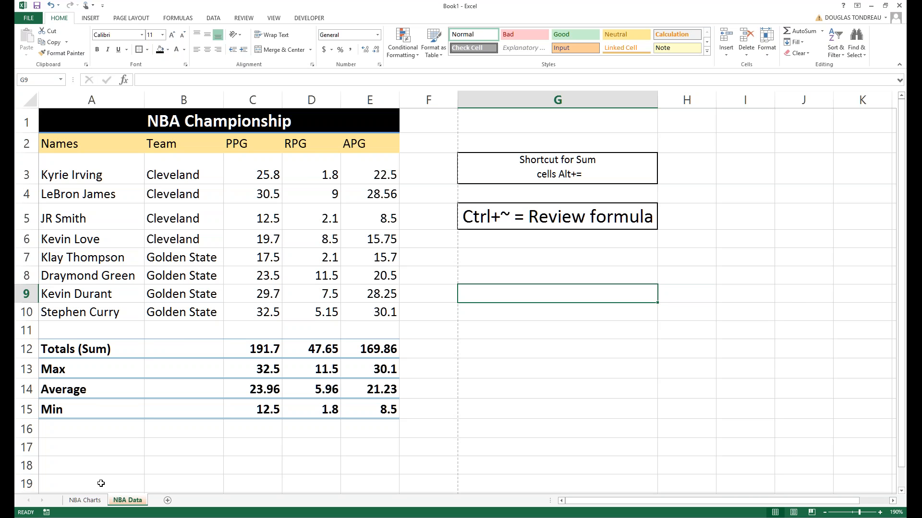
key(ctrl+Page_Up)
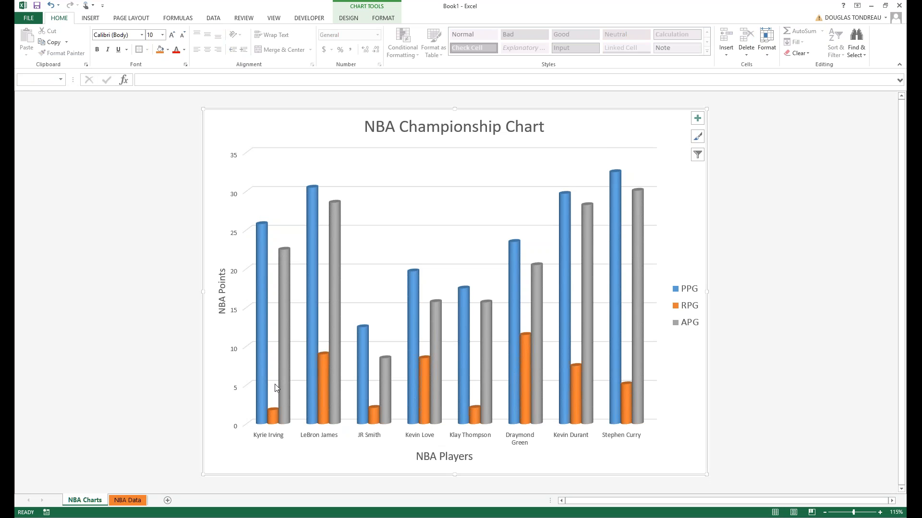
click(120, 500)
click(85, 500)
mouse_move(289, 308)
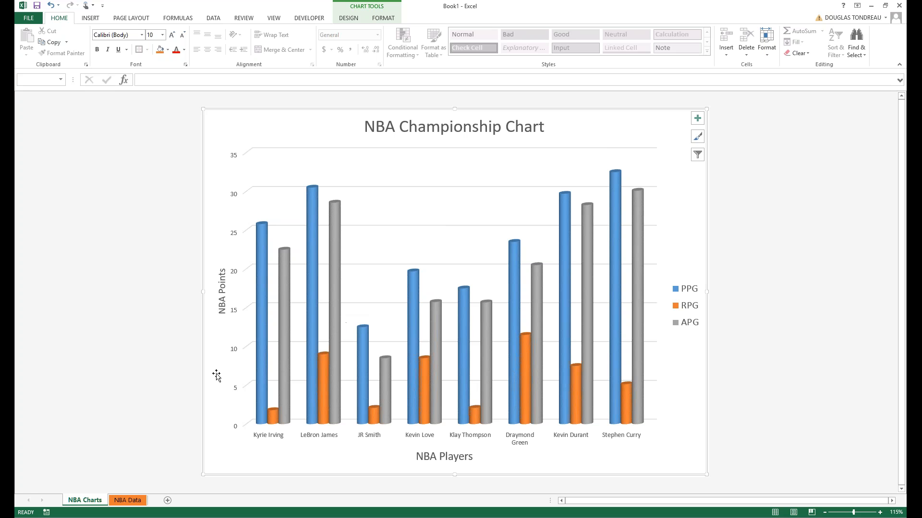